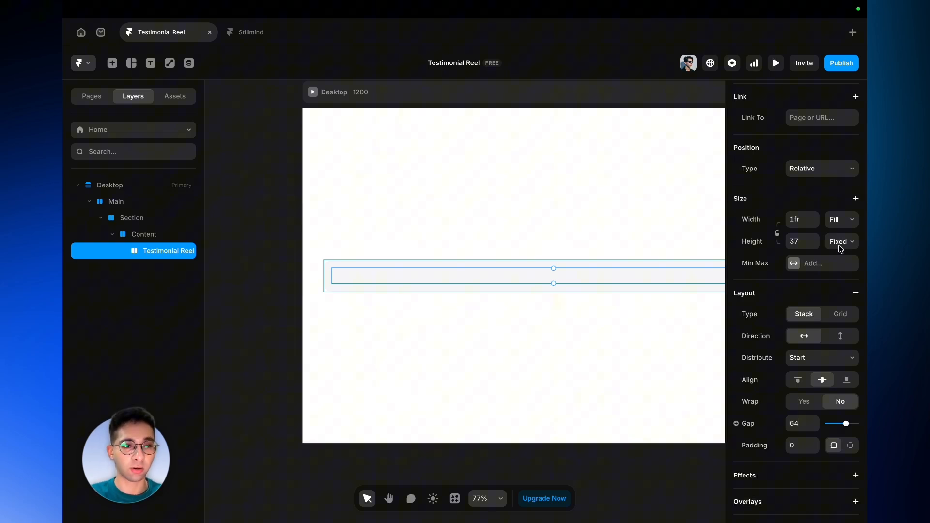
- Convert the selected Testimonial Reel stack into a component
scroll(837, 325, "down", 1)
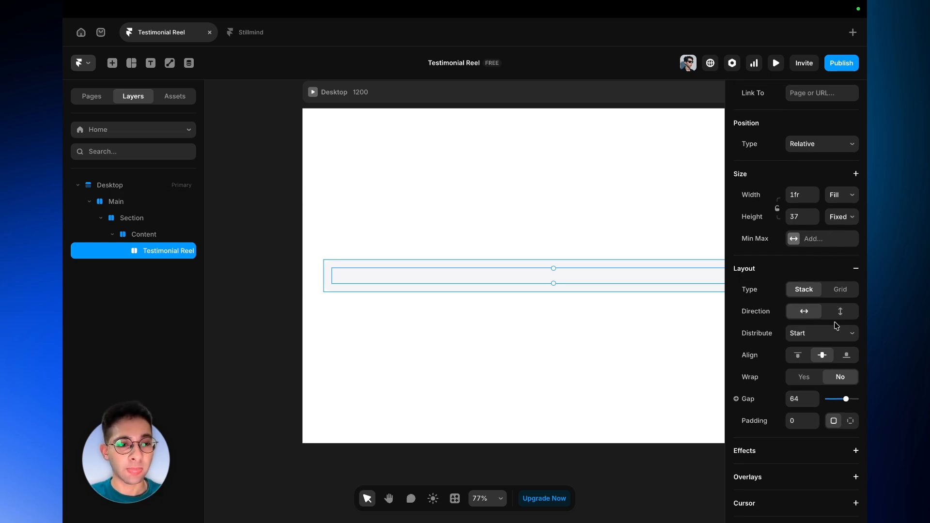
scroll(837, 325, "down", 1)
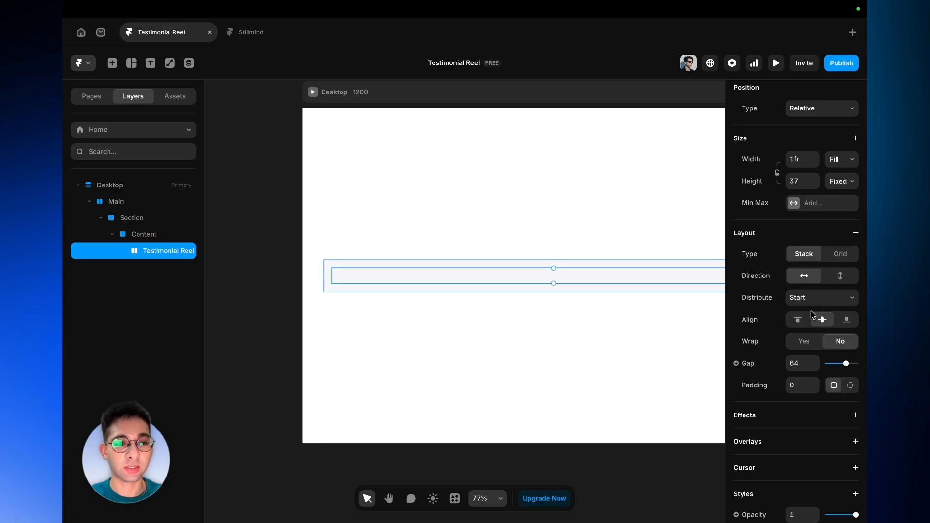
scroll(812, 314, "down", 1)
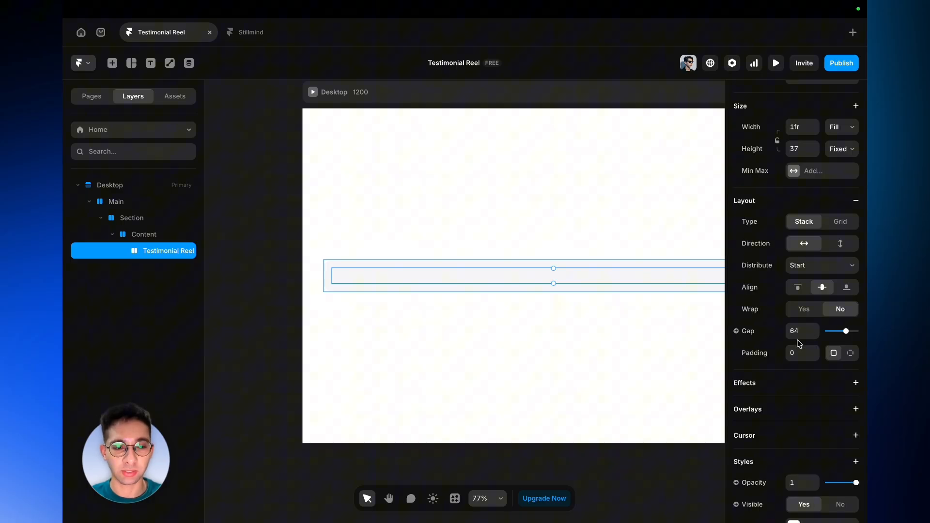
scroll(799, 344, "down", 5)
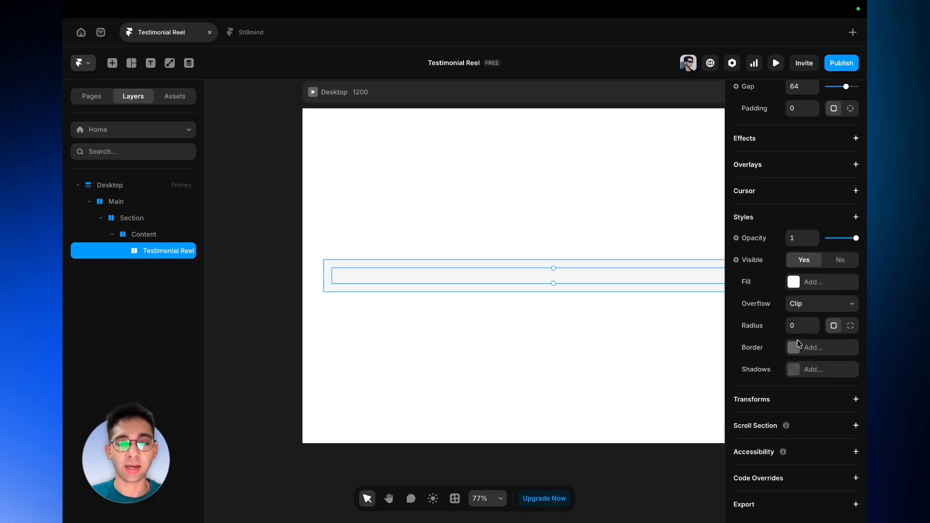
scroll(799, 344, "up", 8)
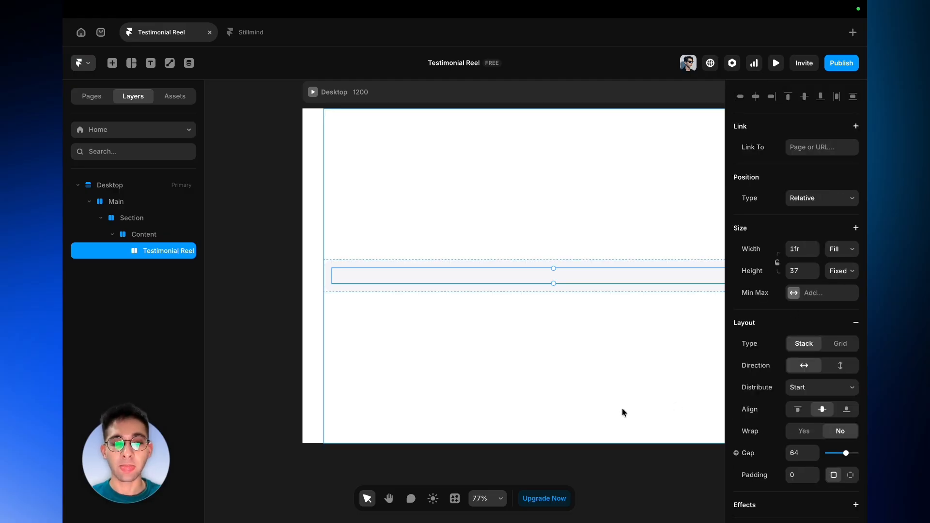
scroll(610, 410, "right", 3)
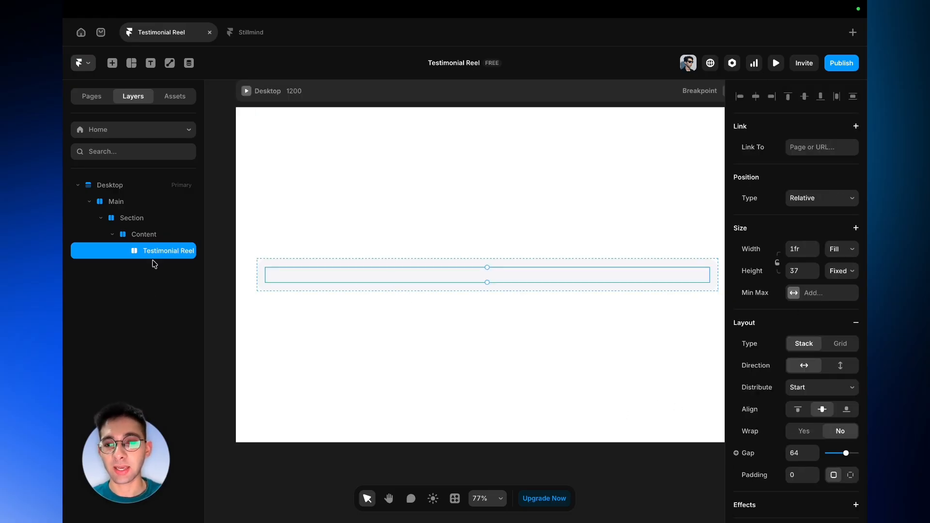
right_click(371, 280)
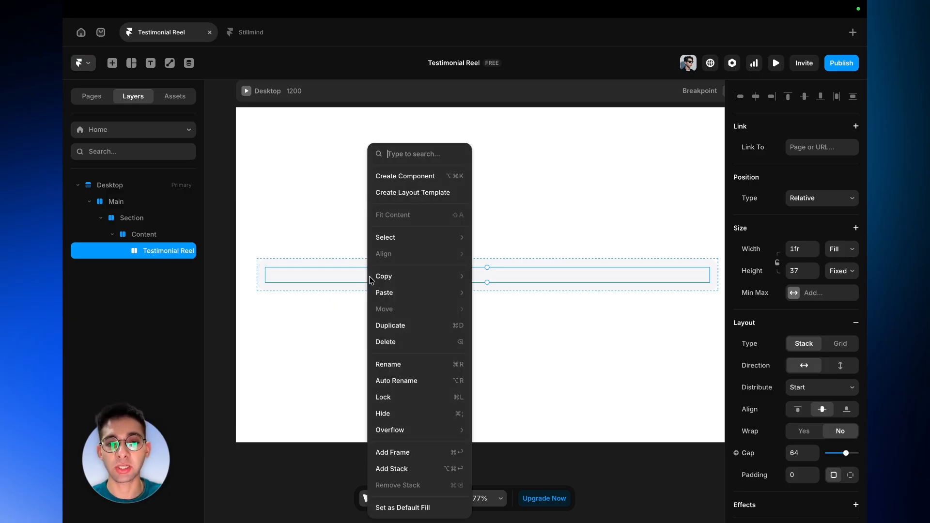
left_click(396, 186)
left_click(502, 333)
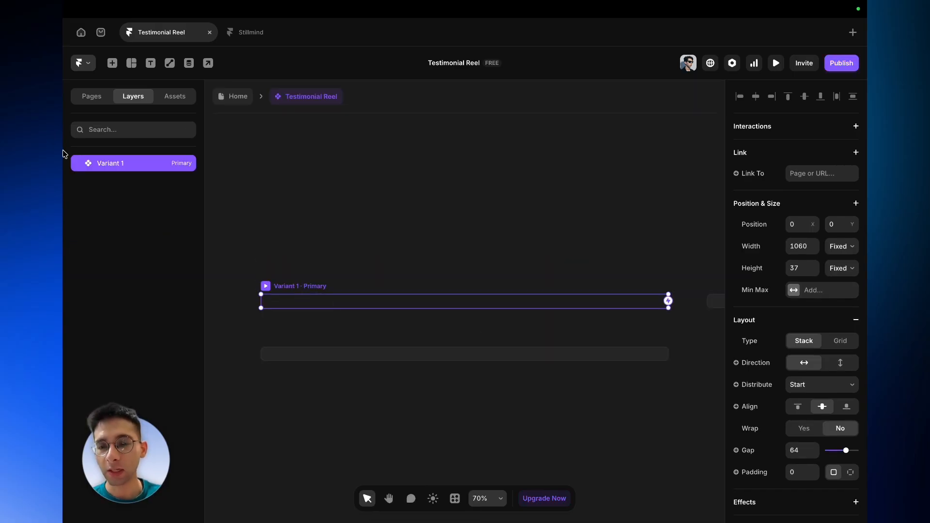
- Rename the component's primary variant Testimonial Reel
double_click(129, 165)
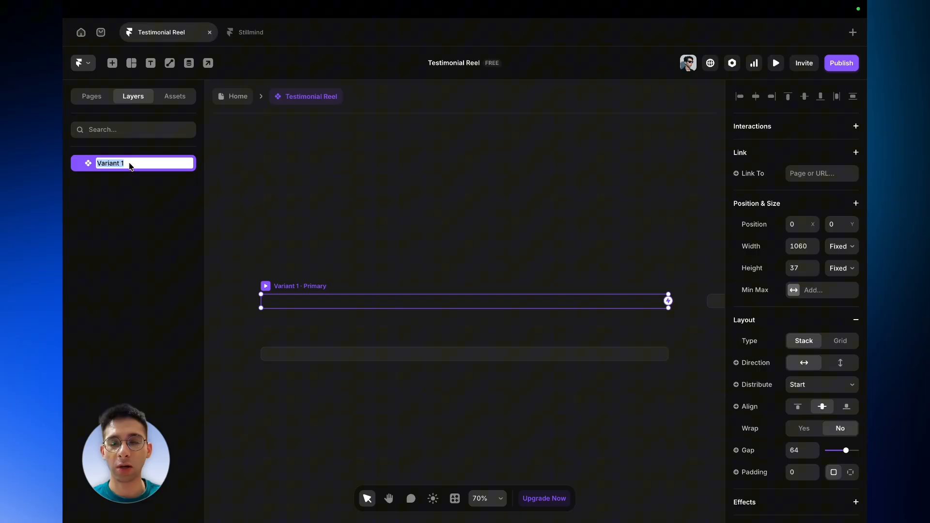
key("BackSpace")
type("Testimonial Reel")
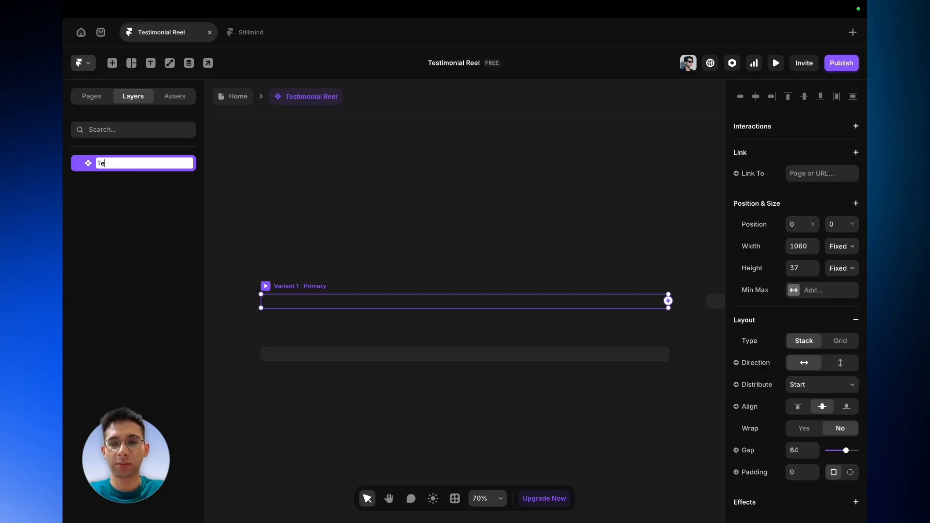
left_click(312, 313)
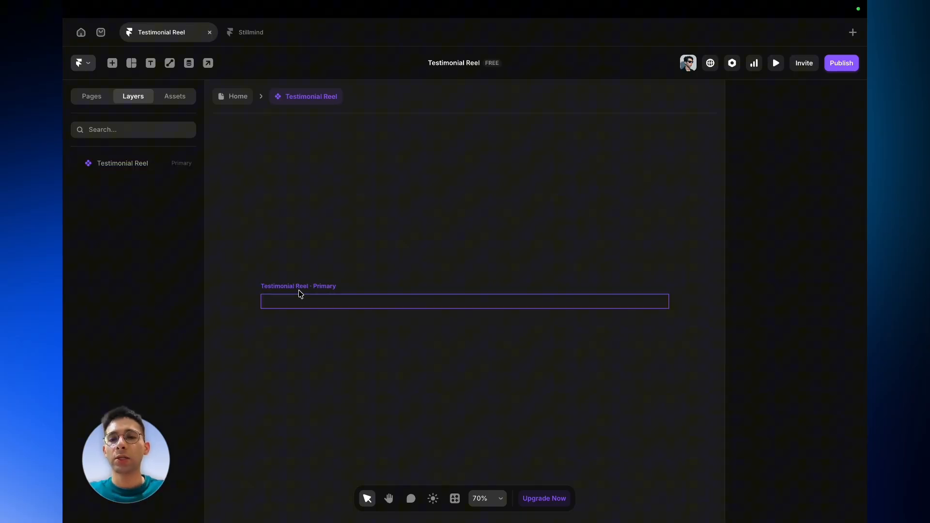
- Draw a frame about 513 × 320 below the reel variant on the component canvas
left_click(300, 294)
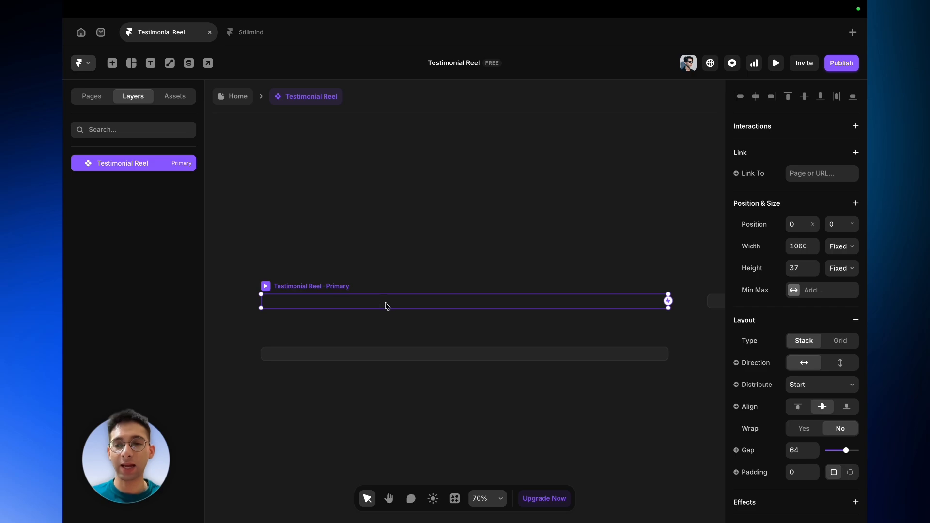
scroll(359, 330, "down", 2)
key("f")
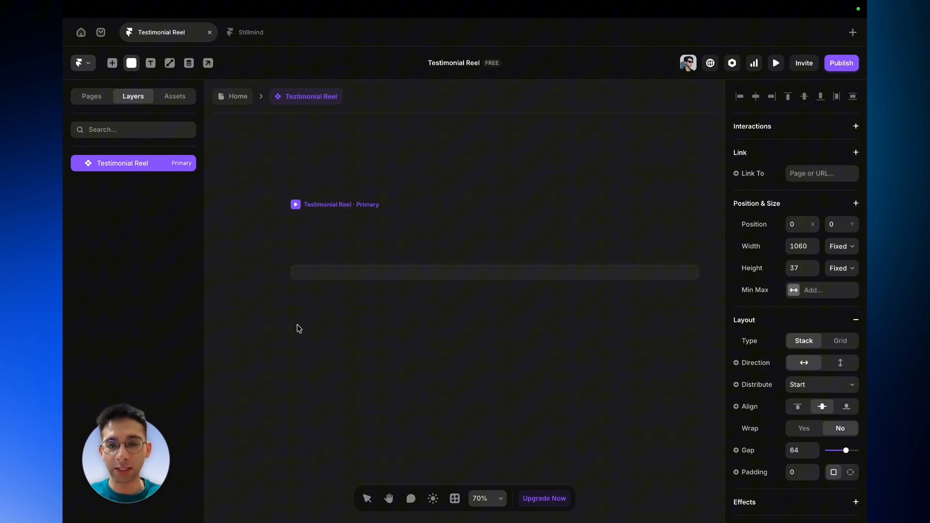
mouse_move(297, 325)
left_mouse_down()
mouse_move(345, 342)
mouse_move(494, 447)
left_mouse_up()
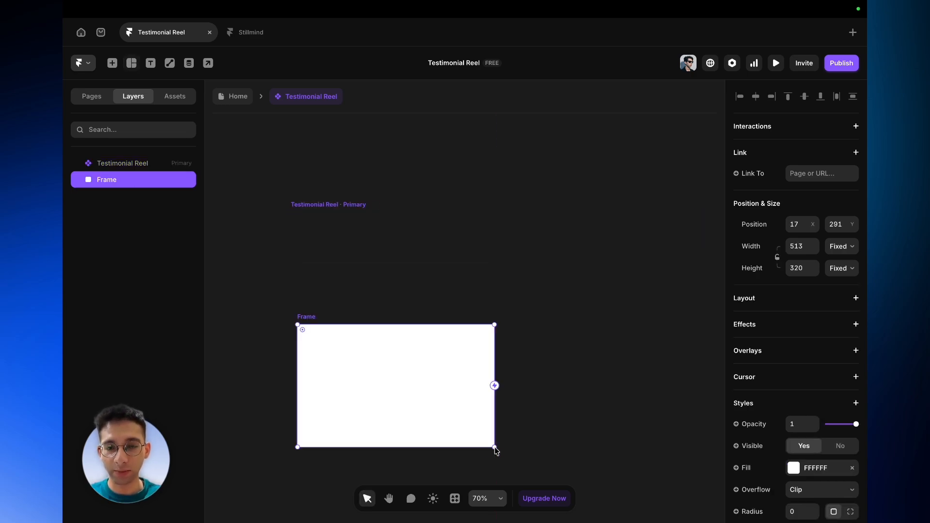
- Rename the new frame Testimonial Card and remove its fill
double_click(122, 185)
type("Testim")
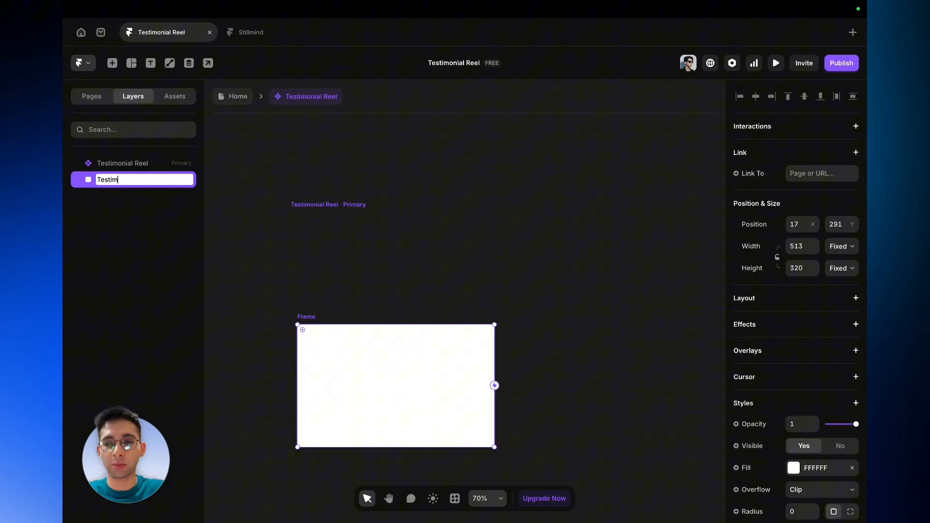
type("onial Card")
key("Return")
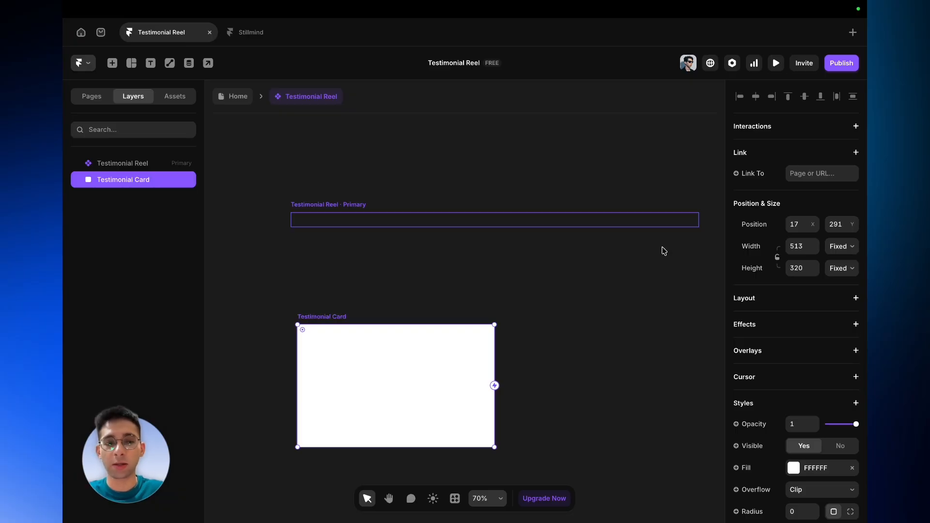
left_click(853, 469)
- Turn the Testimonial Card frame into its own component named Testimonial Card
right_click(363, 380)
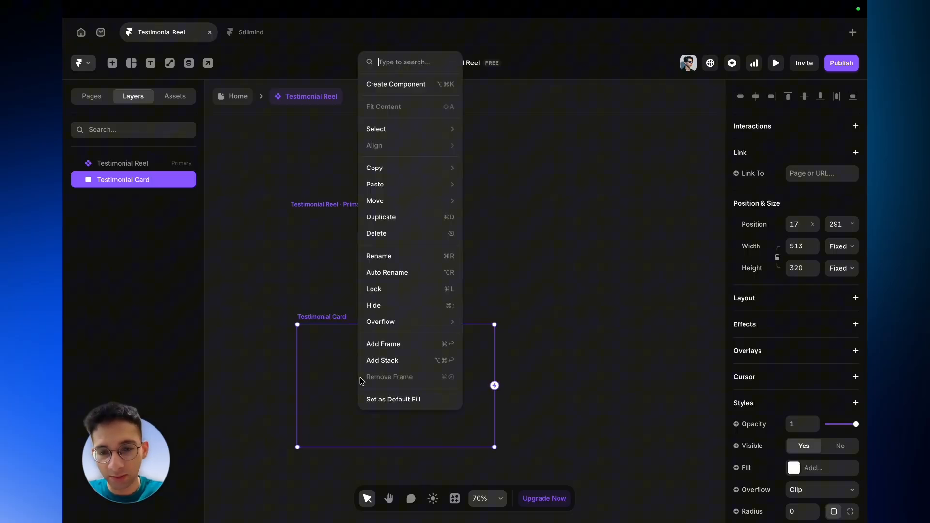
left_click(396, 84)
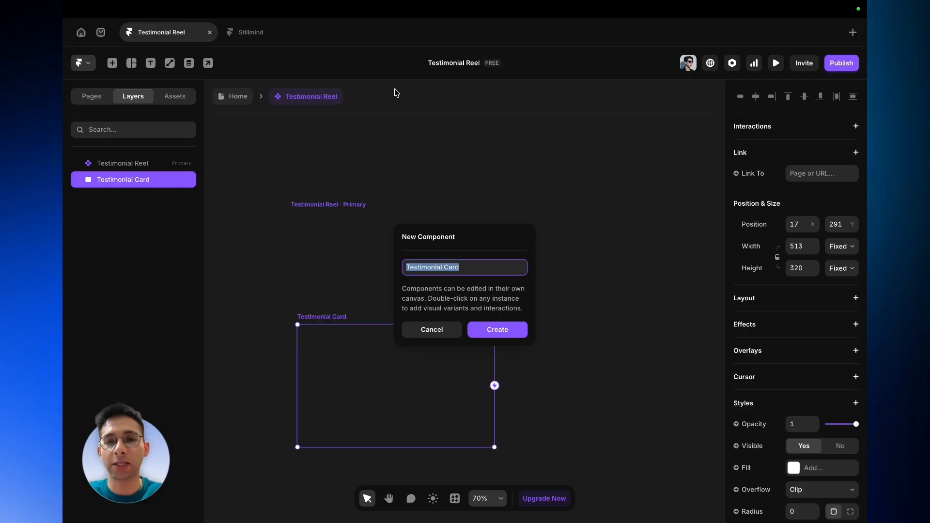
left_click(496, 326)
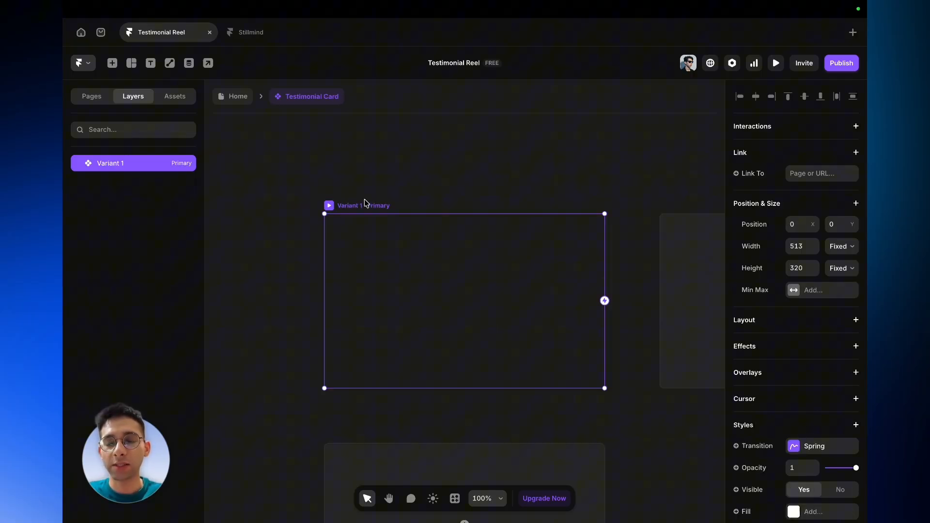
scroll(376, 248, "up", 3)
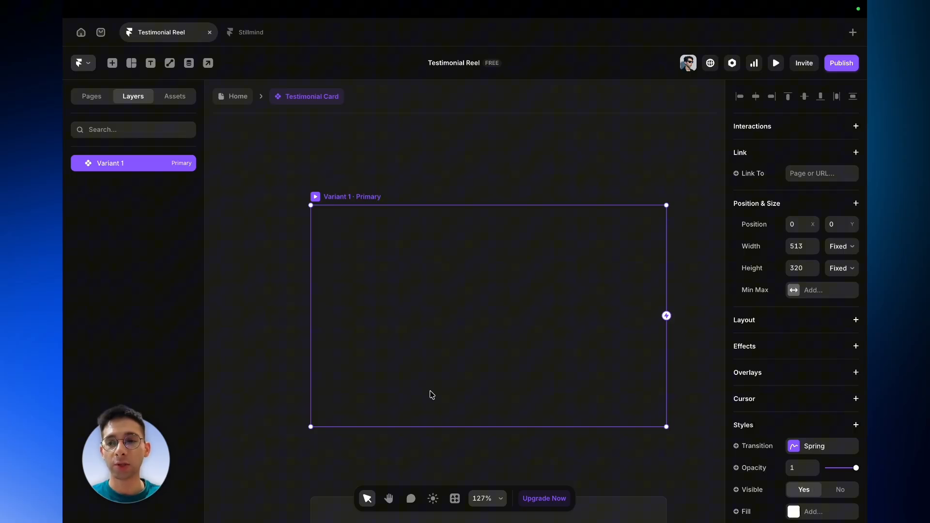
key("f")
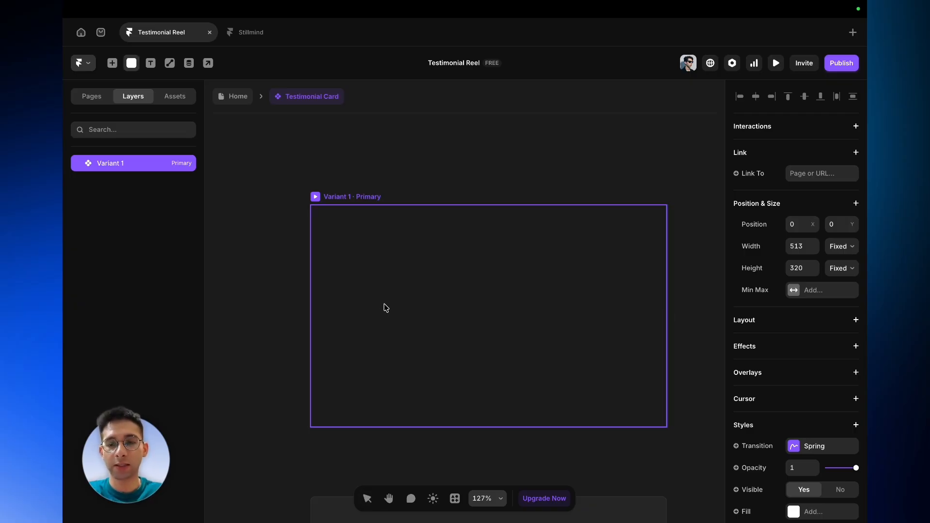
left_click_drag(355, 250, 521, 330)
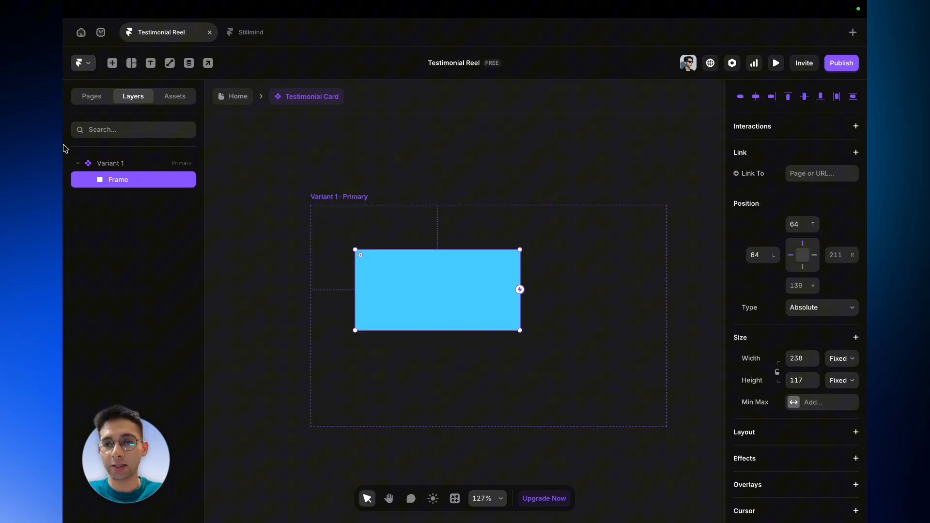
- Rename the card component's primary variant Testimonial Card
double_click(126, 164)
type("Testimonial Card")
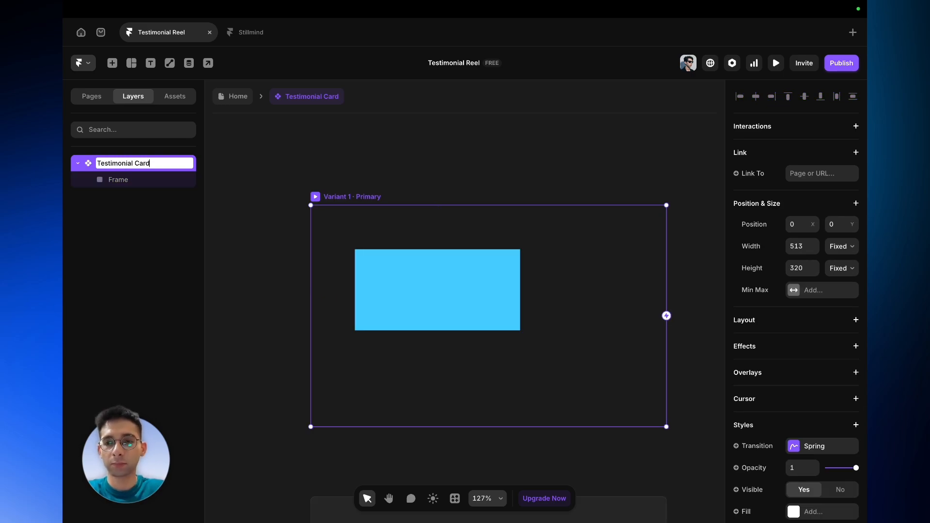
key("Return")
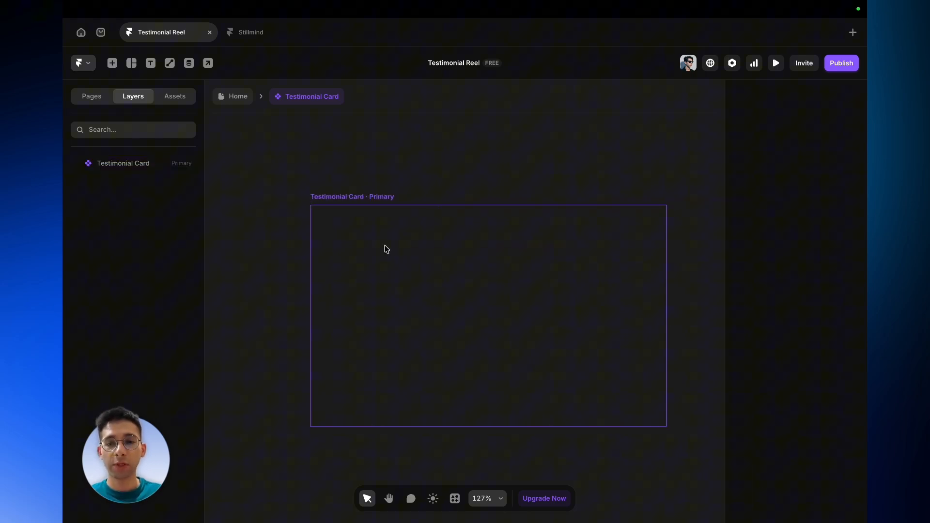
- Set the Testimonial Card variant's width to 540
left_click(372, 198)
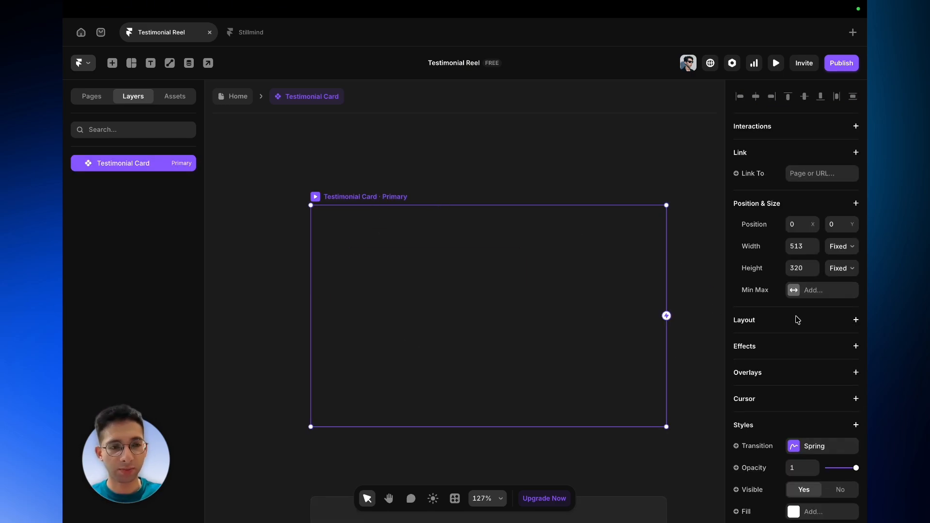
left_click(801, 252)
key("BackSpace")
type("540")
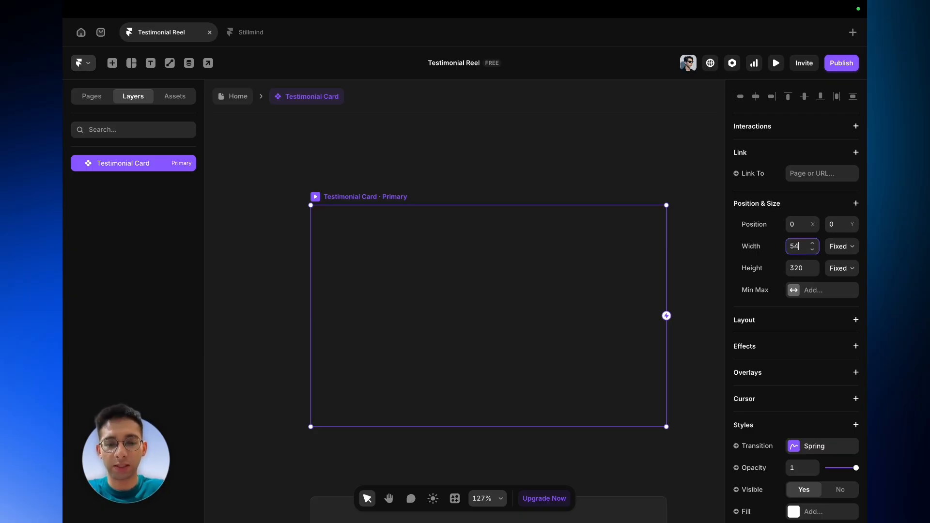
key("Return")
- Add a stack layout to the card variant and set its direction to vertical
scroll(515, 407, "down", 1)
scroll(515, 407, "right", 1)
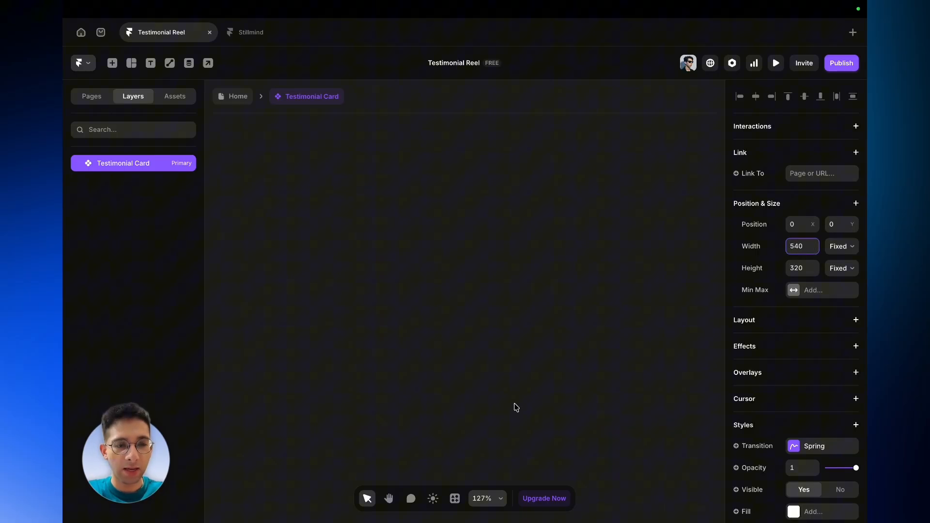
left_click(856, 320)
left_click(847, 367)
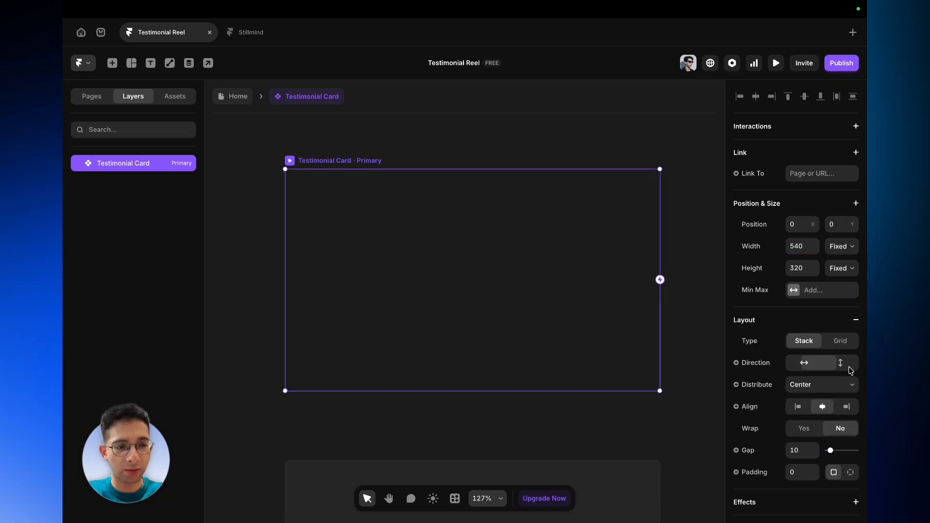
- Set the card layout's distribution to Start
left_click(816, 389)
left_click(763, 383)
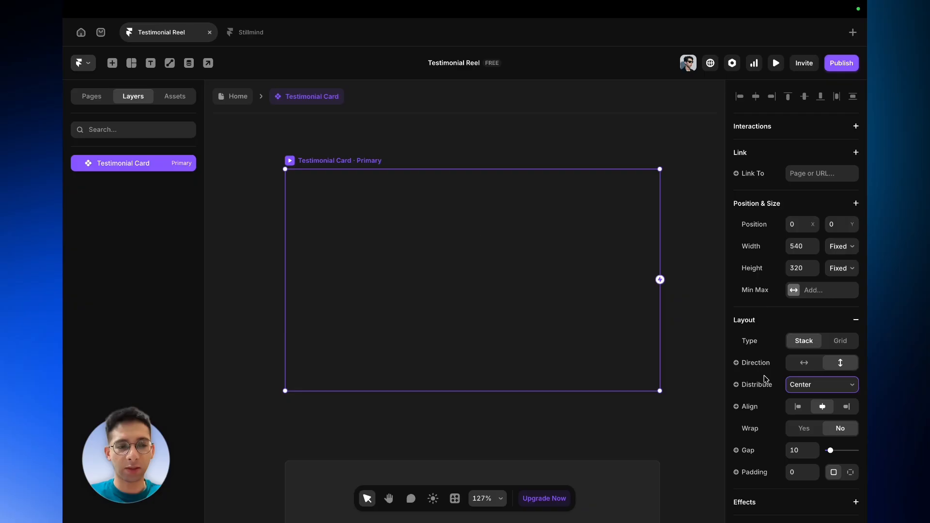
left_click(828, 388)
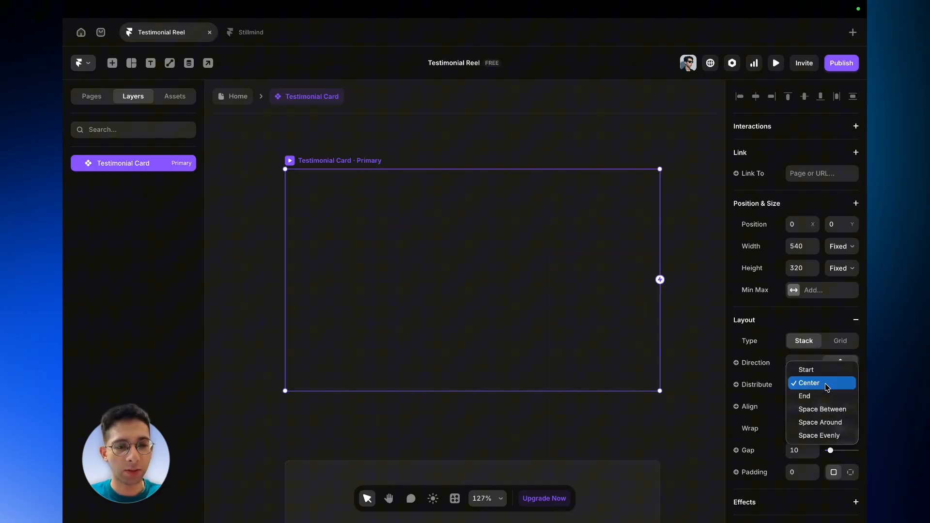
left_click(820, 370)
- Set the card layout's gap to 32
left_click(799, 453)
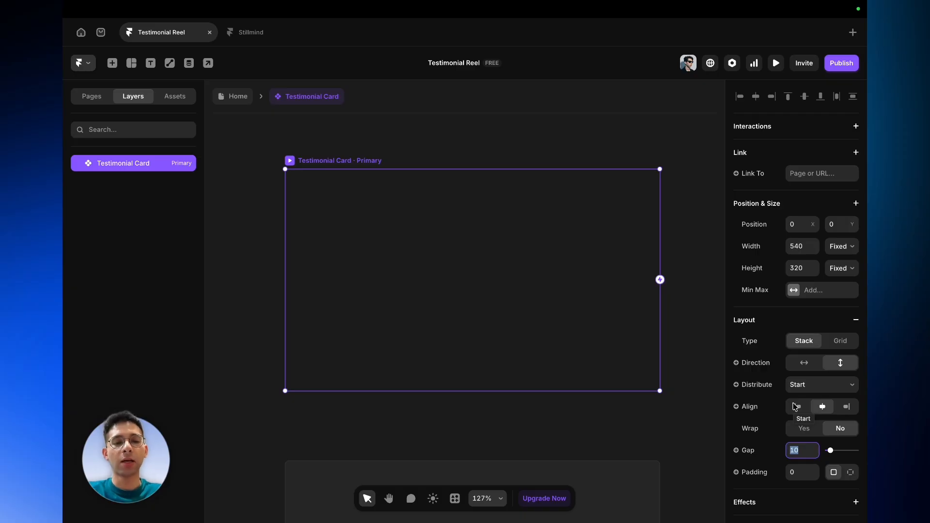
key("BackSpace")
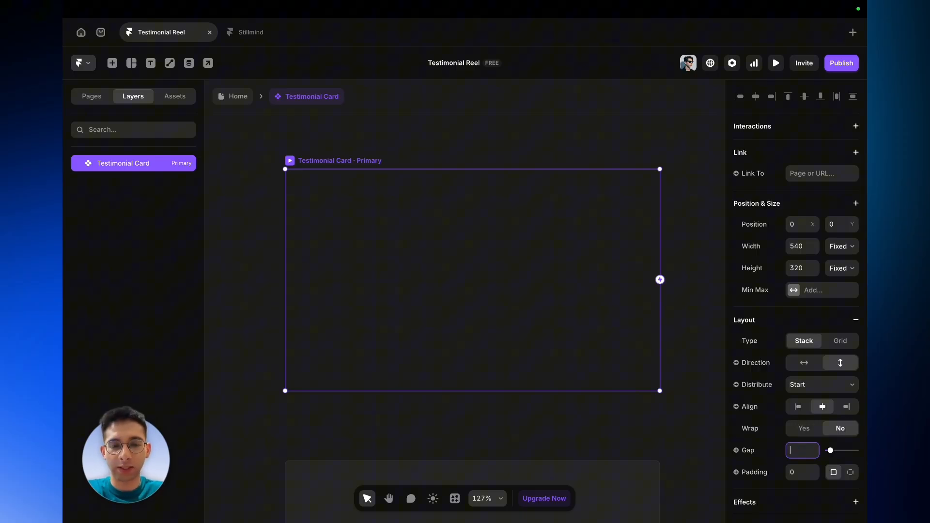
type("32")
scroll(865, 417, "down", 2)
scroll(865, 419, "down", 5)
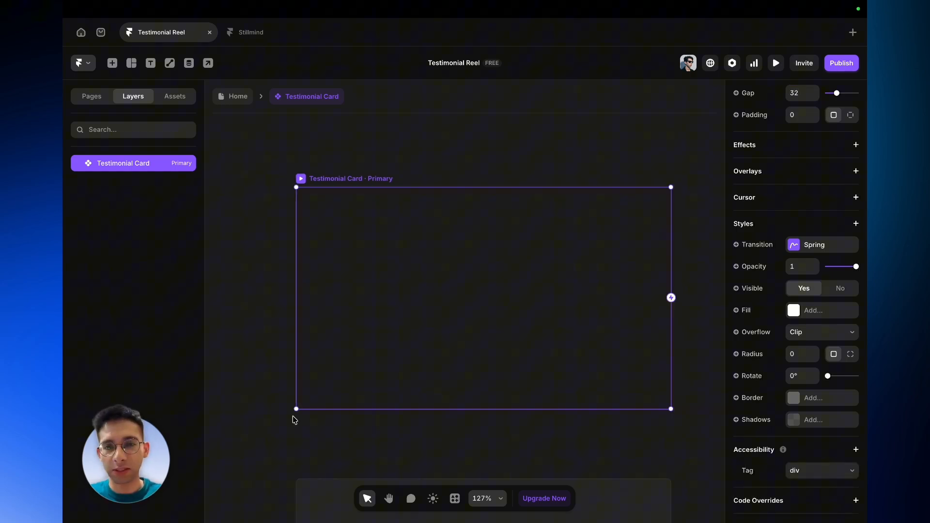
scroll(395, 373, "up", 2)
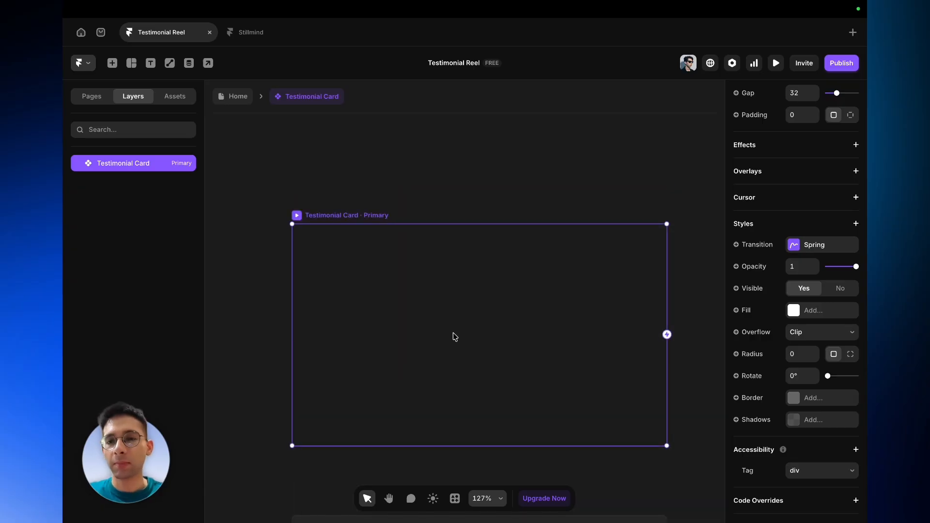
scroll(839, 277, "up", 7)
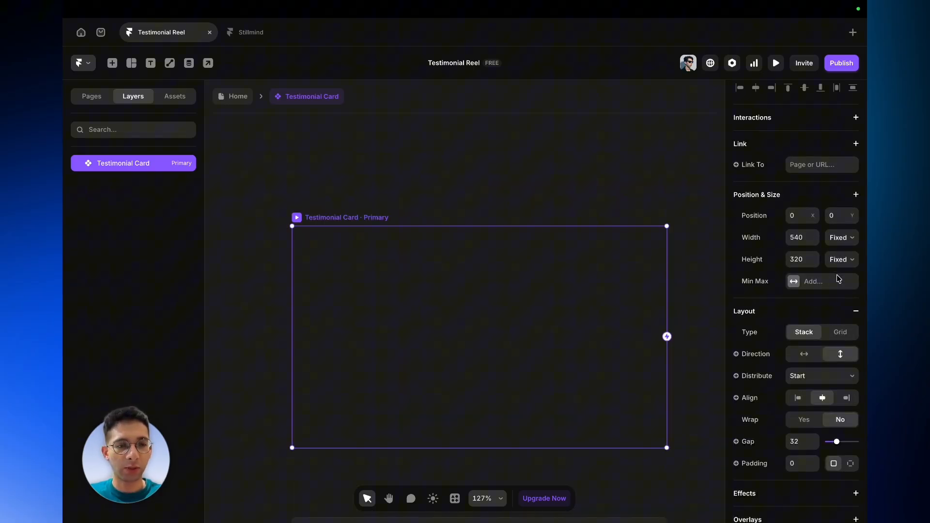
- Draw a frame about 294 by 147 inside the Testimonial Card and rename its layer Text
key("f")
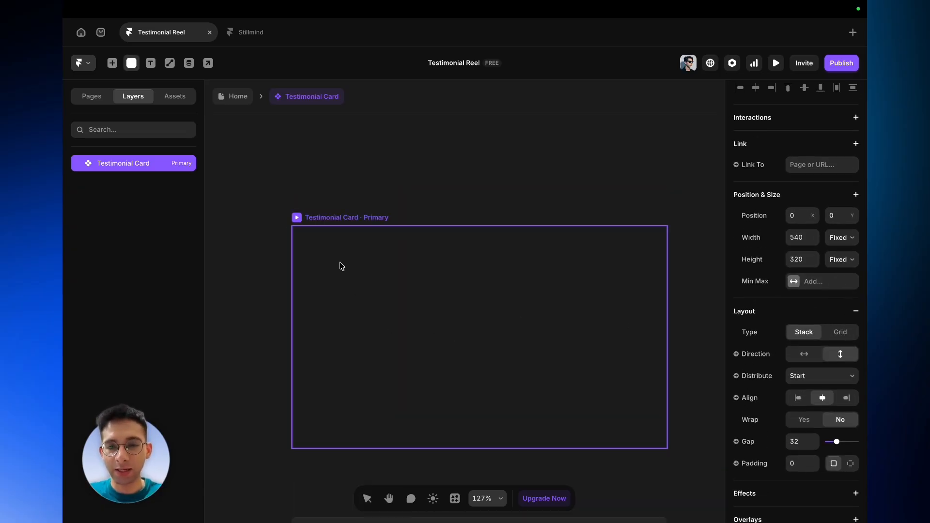
left_click_drag(340, 263, 545, 368)
double_click(146, 178)
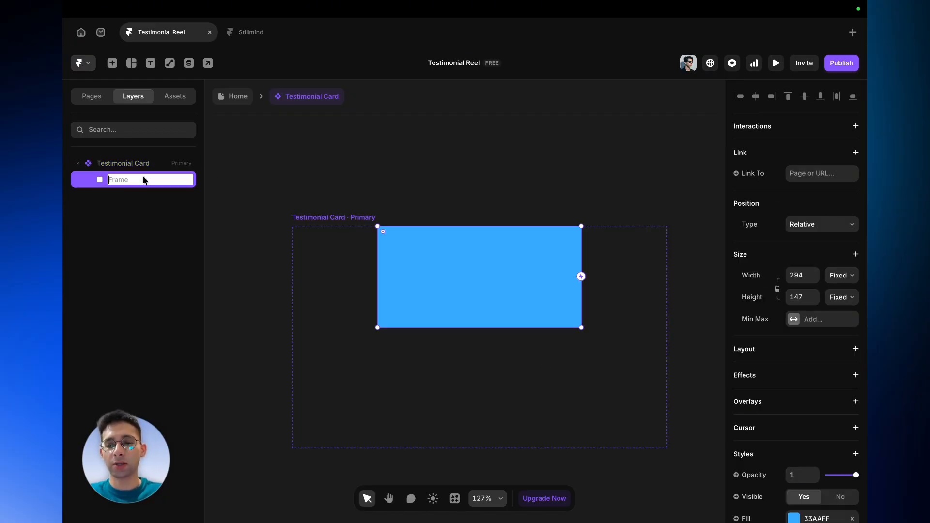
type("Text")
key("Return")
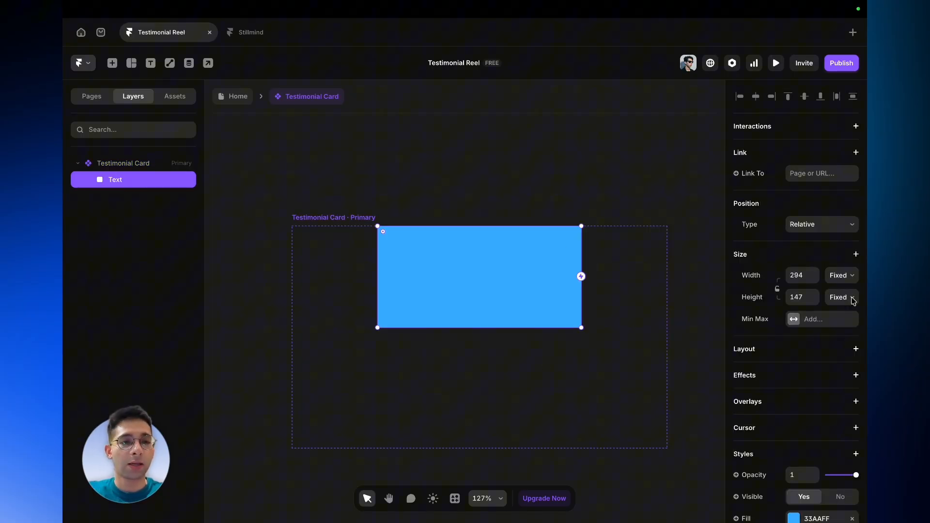
- Set the Text frame's width to Fill and add a stack layout to it
left_click(849, 277)
left_click(848, 300)
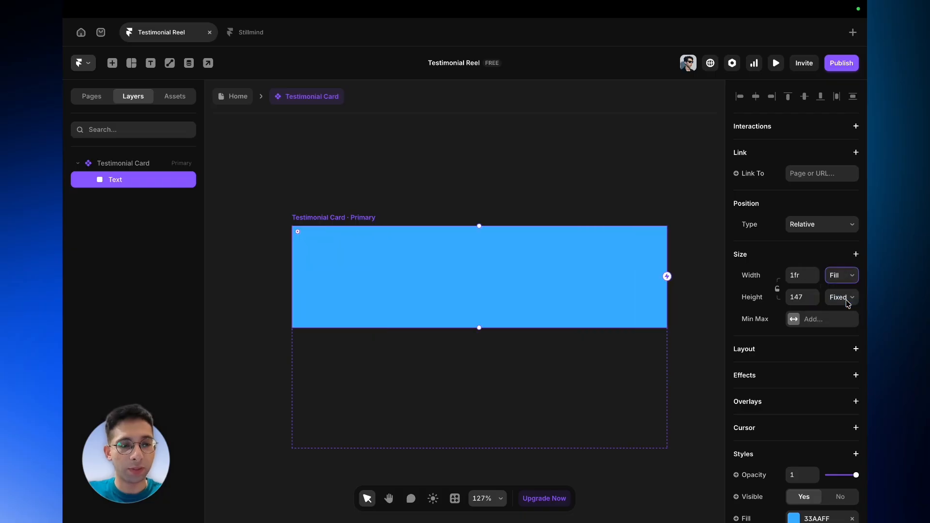
left_click(855, 350)
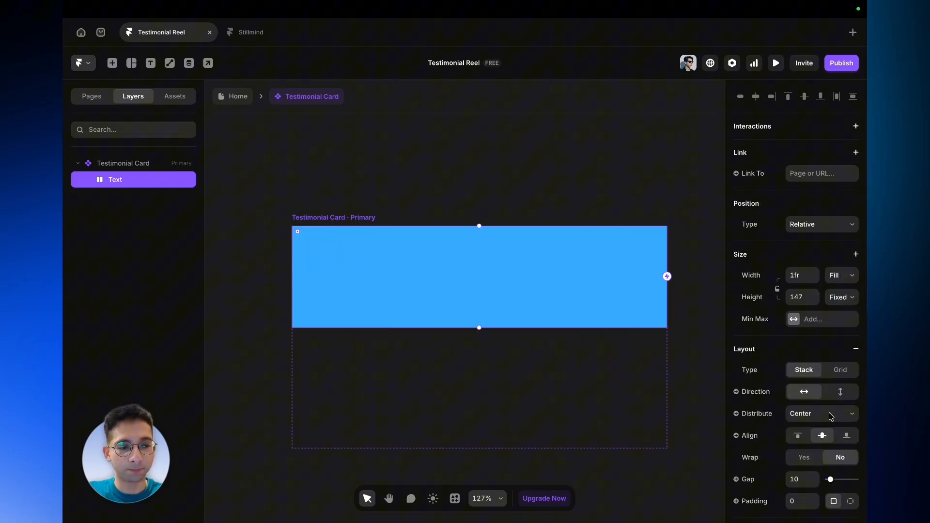
- Set the Text frame's layout direction to vertical, distribution to Start, and alignment to left
scroll(832, 417, "down", 1)
left_click(829, 368)
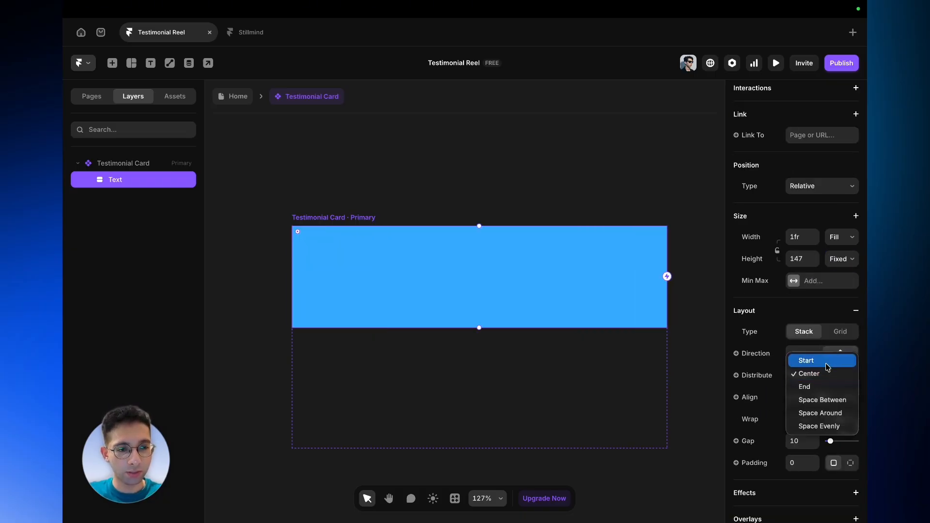
left_click(828, 364)
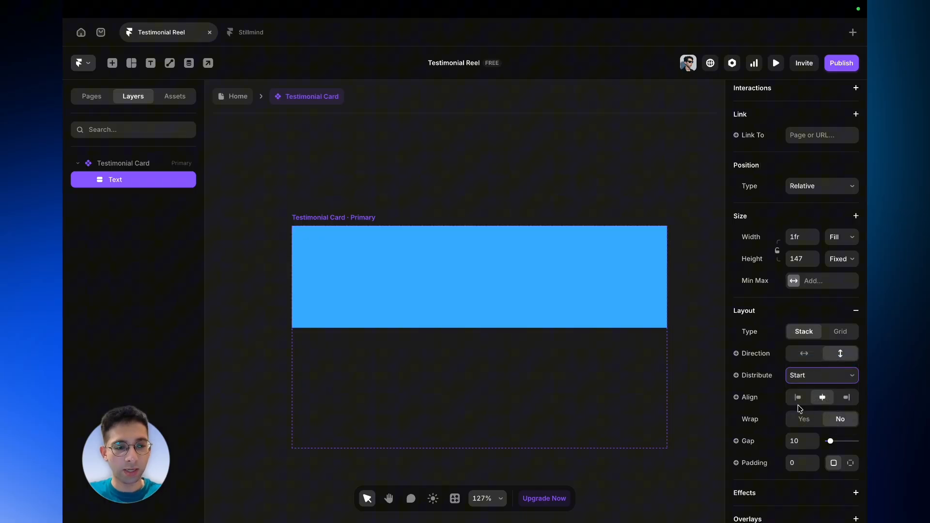
right_click(800, 406)
left_click(804, 401)
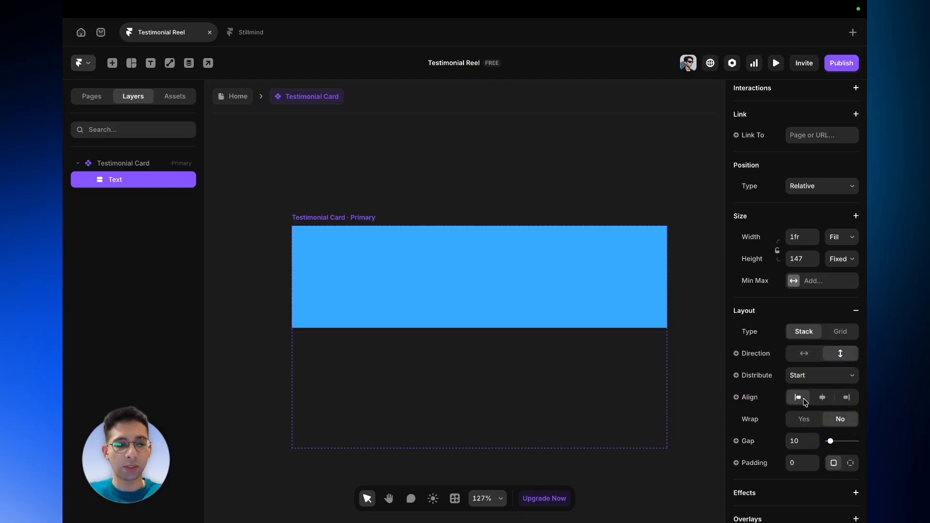
- Set the Text frame's layout gap to 24
left_click(800, 446)
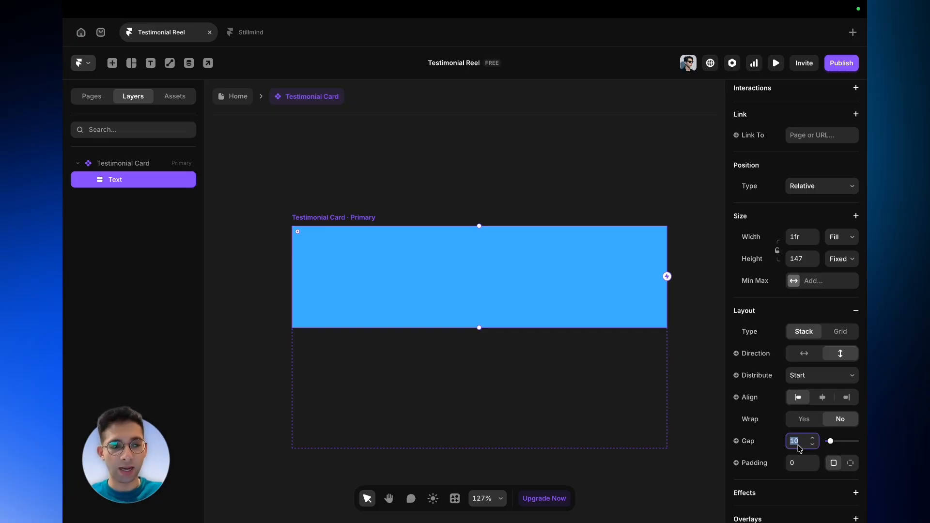
key("BackSpace")
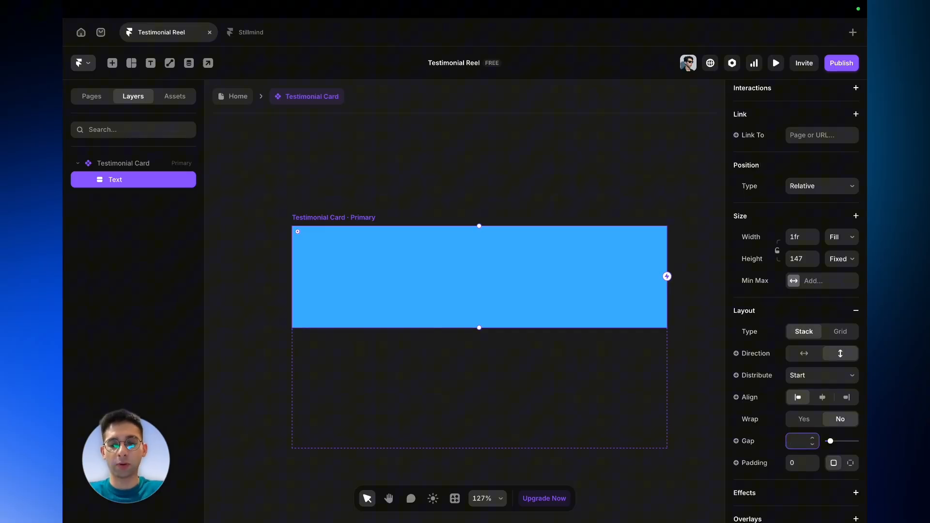
type("24")
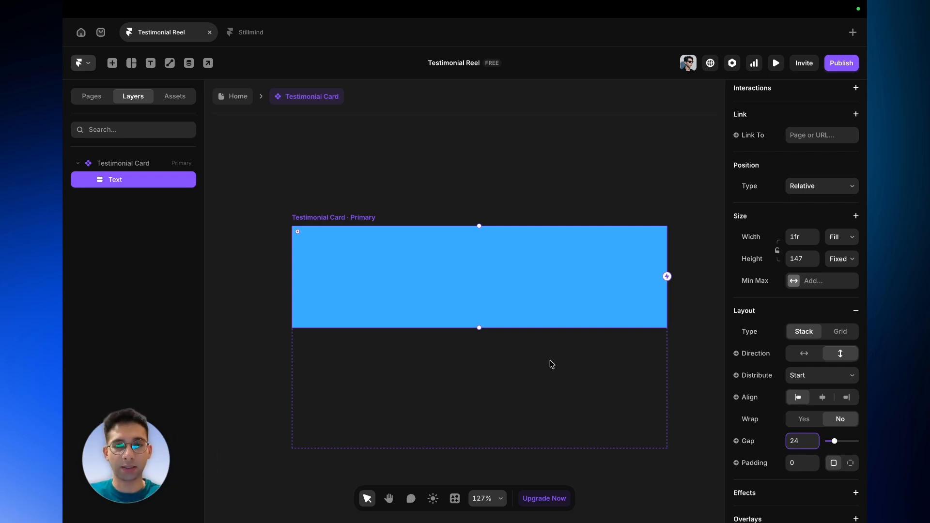
- Select the Testimonial Card and set its height to Fit
left_click(149, 164)
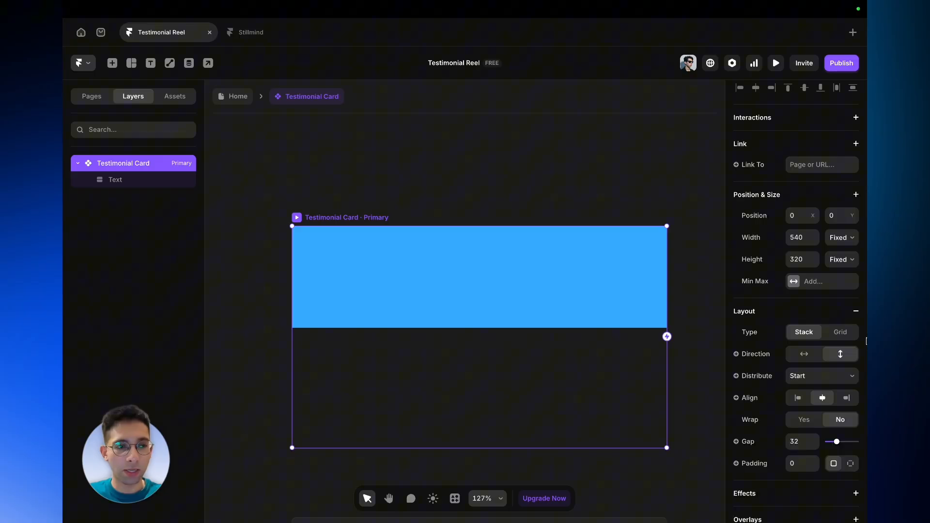
scroll(867, 341, "up", 1)
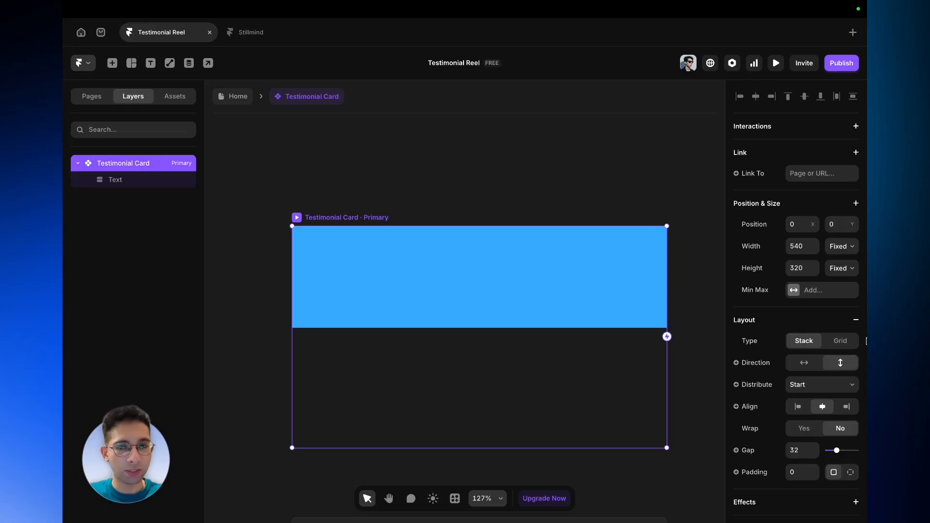
left_click(847, 269)
left_click(837, 306)
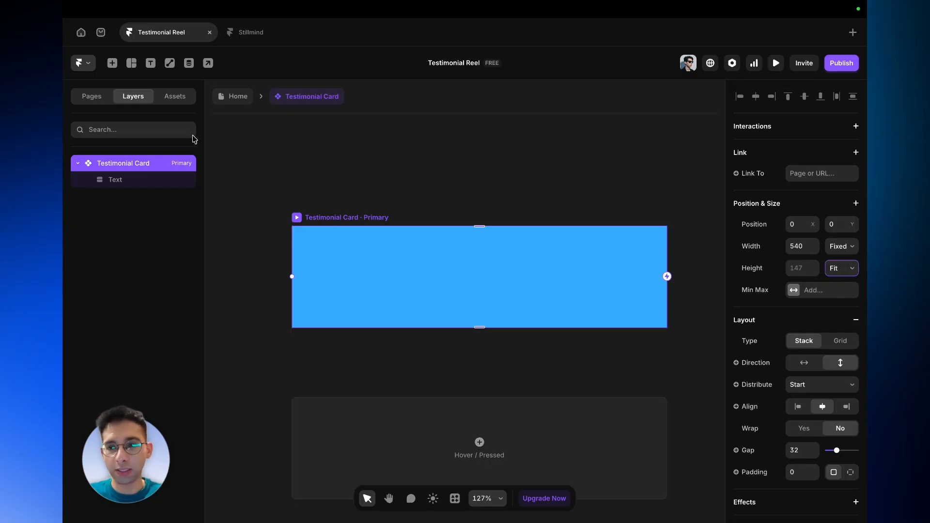
- Remove the fill from the Text frame
left_click(152, 178)
scroll(865, 435, "down", 5)
scroll(864, 438, "down", 5)
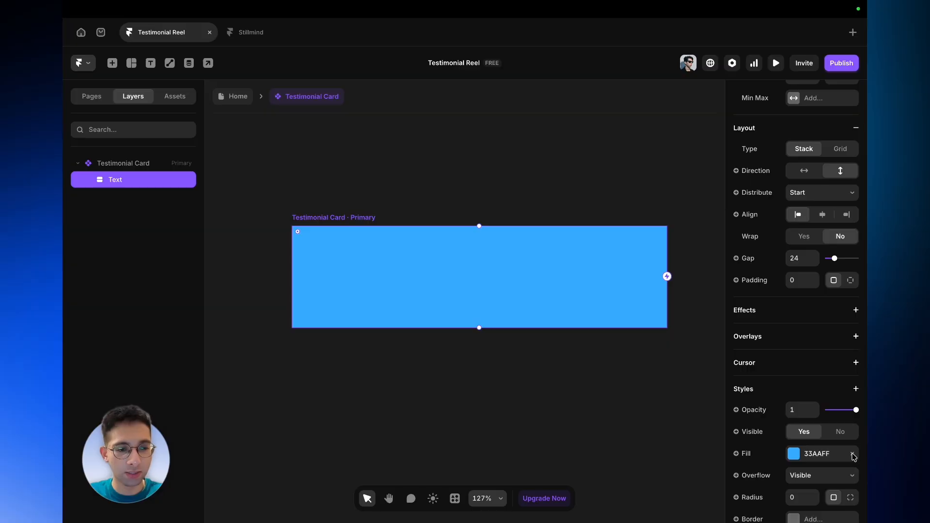
left_click(853, 454)
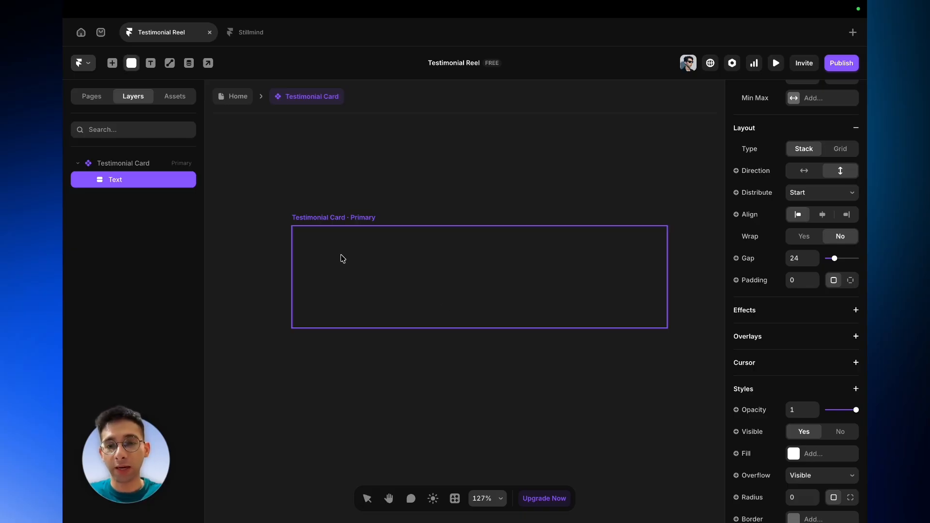
- Insert a Phosphor icon into the Text frame
left_click(111, 63)
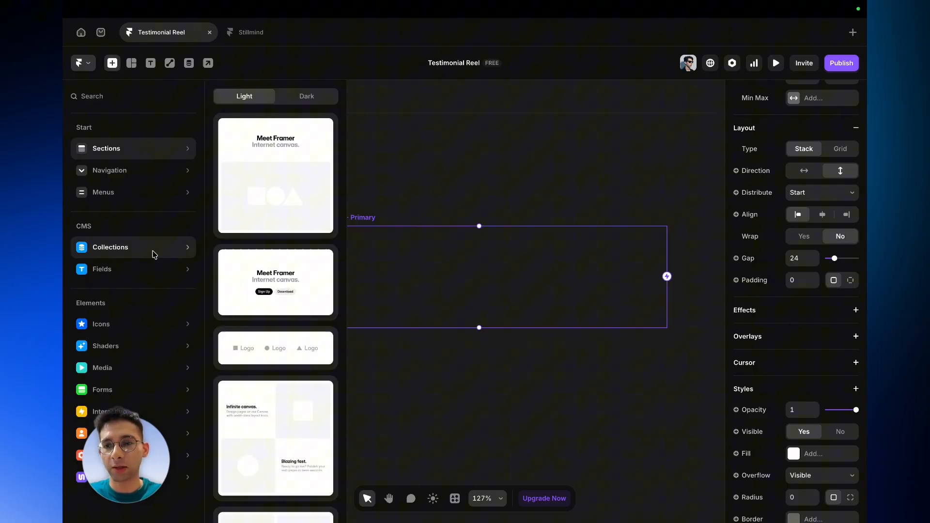
mouse_move(142, 334)
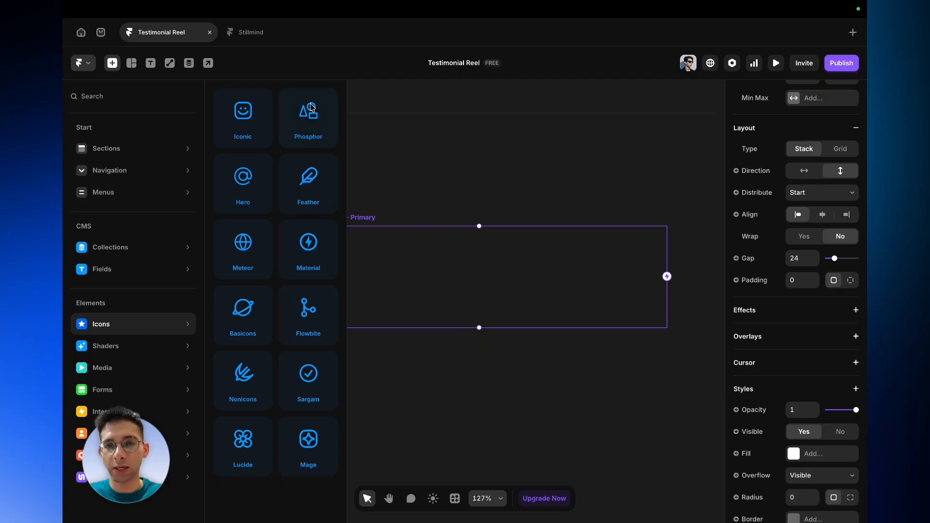
left_click_drag(307, 111, 367, 253)
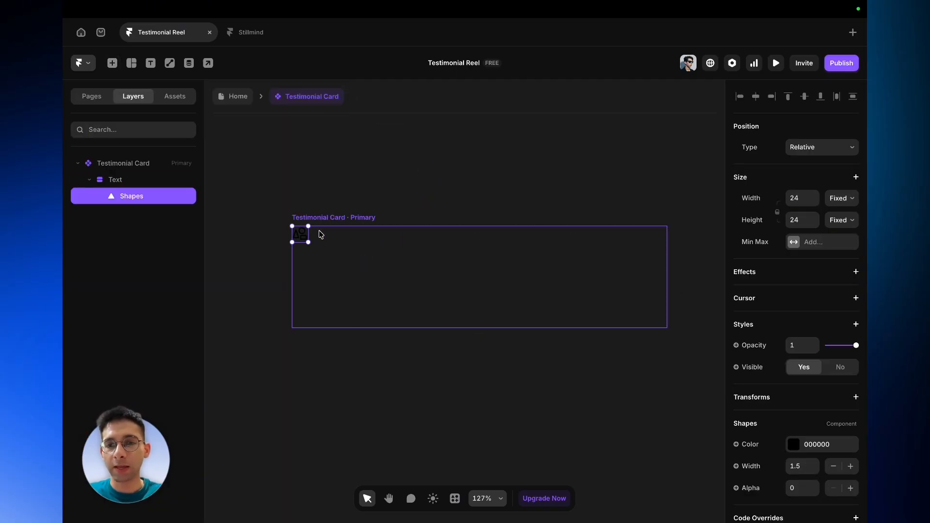
- Search the Phosphor icon picker for quote and switch the icon to Quotes
scroll(297, 234, "up", 5)
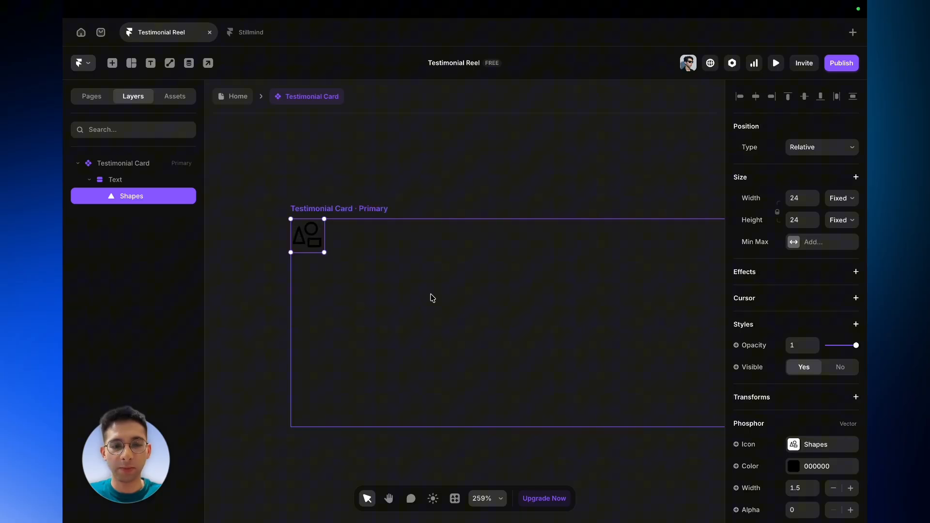
scroll(863, 384, "down", 2)
left_click(788, 386)
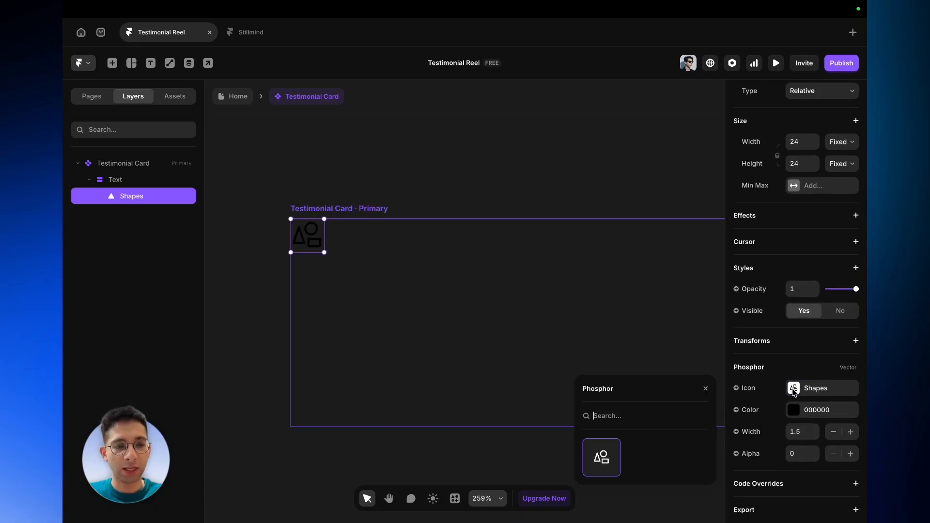
key("o")
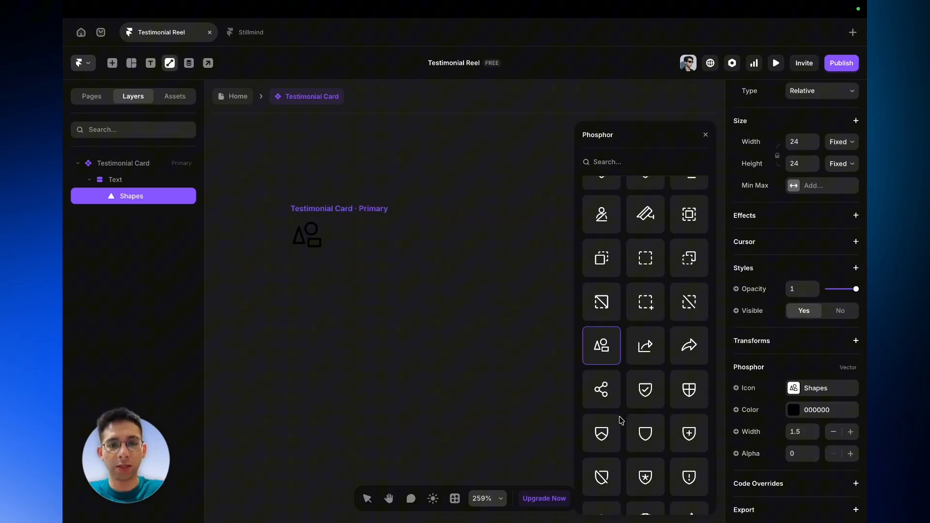
key("t")
scroll(622, 422, "up", 15)
left_click(637, 167)
type("quote")
left_click(605, 202)
- Set the quote icon's alpha to 1 and its colour to A1A1A6
left_click(800, 454)
type("1")
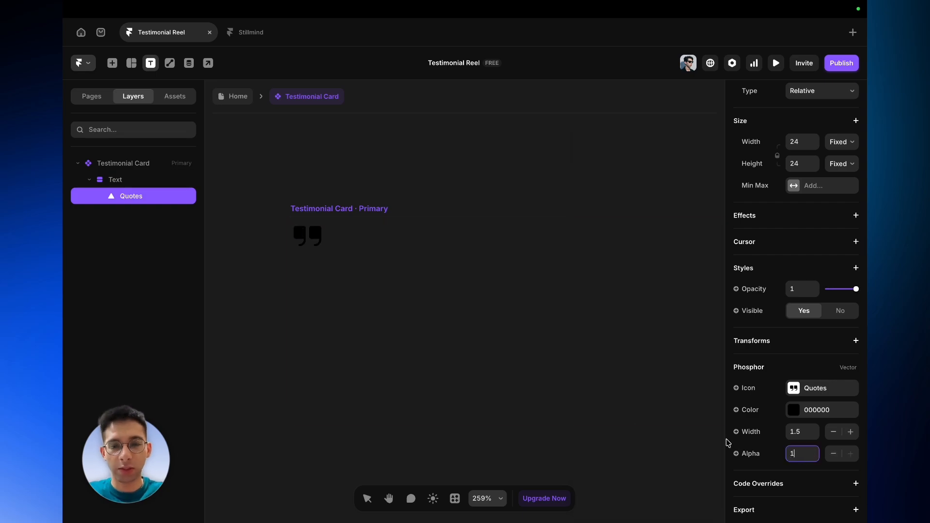
left_click(795, 411)
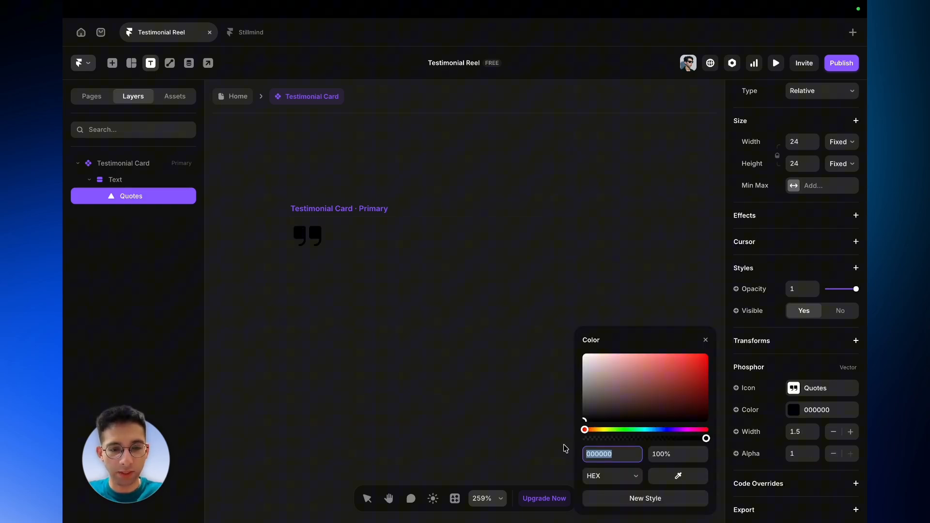
type("A1A1A6")
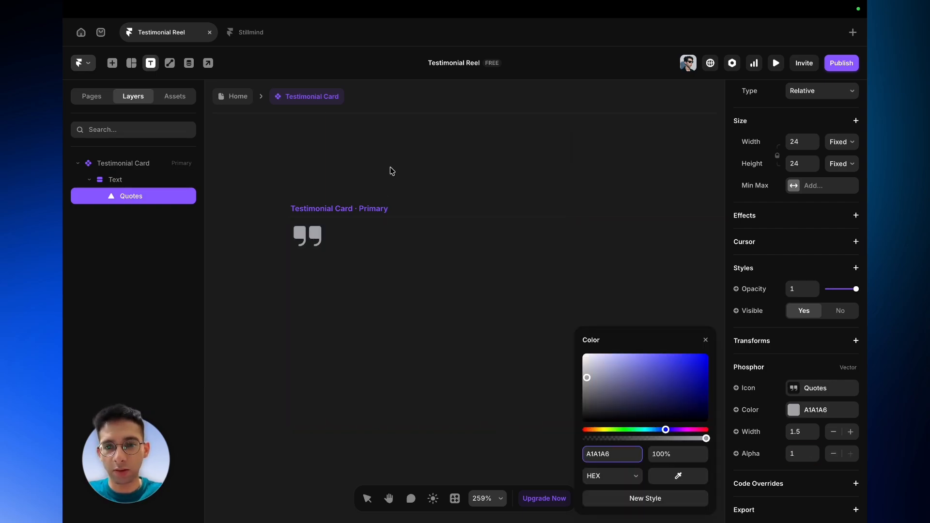
left_click(393, 171)
- Set the quote icon's stroke width to 2 and rename its layer Quote Icon
left_click(313, 235)
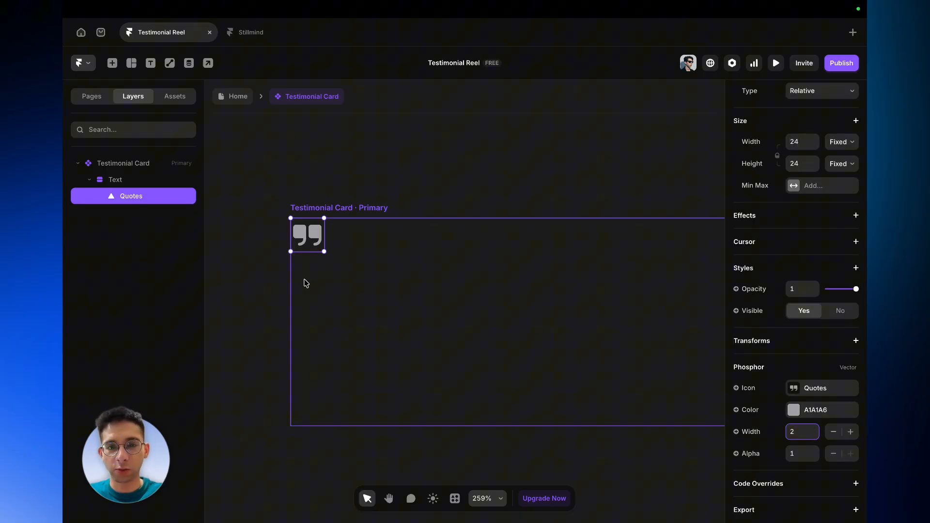
scroll(309, 283, "down", 1)
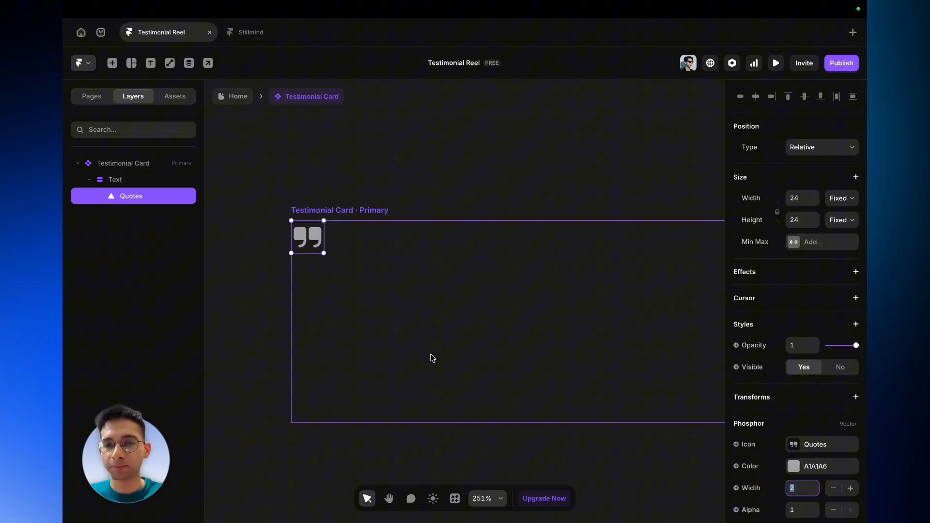
double_click(152, 202)
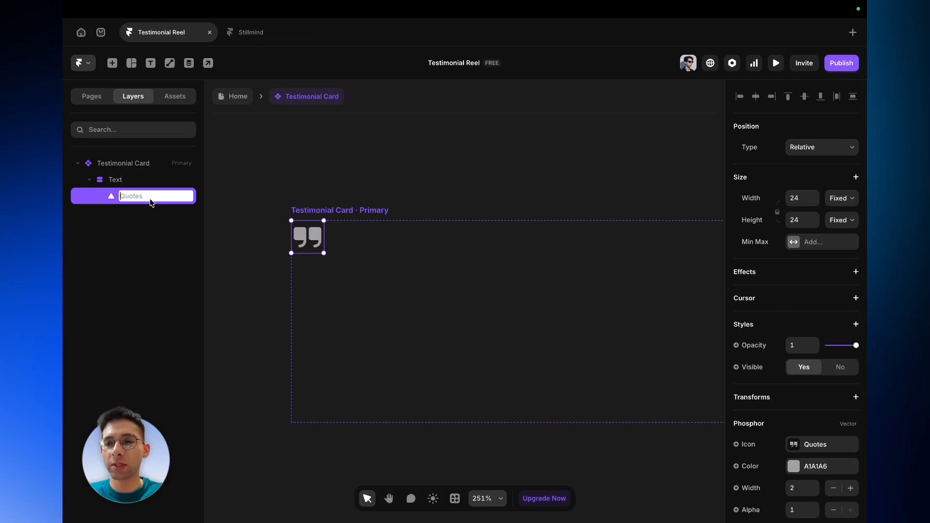
type("Quote Ic")
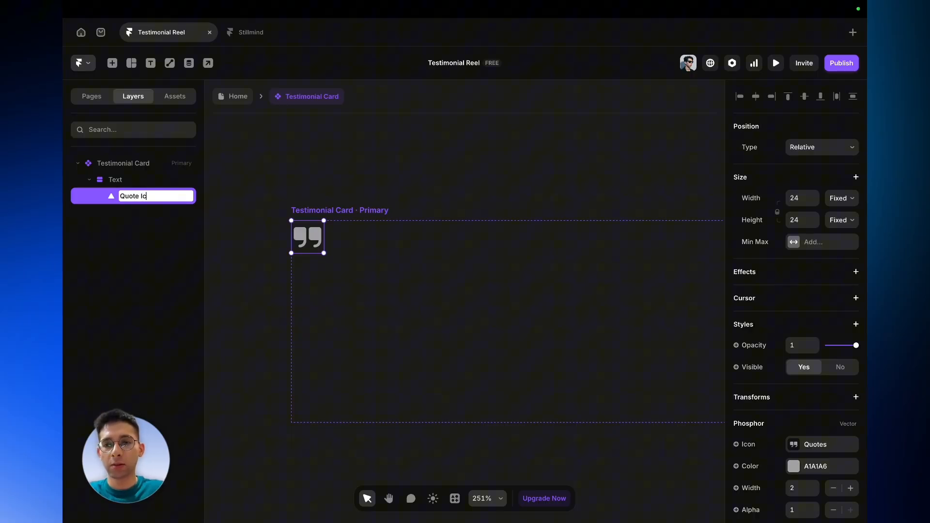
type("on")
key("Return")
- Draw a new frame about 163 by 62 inside the Text frame below the quote icon
left_click(318, 285)
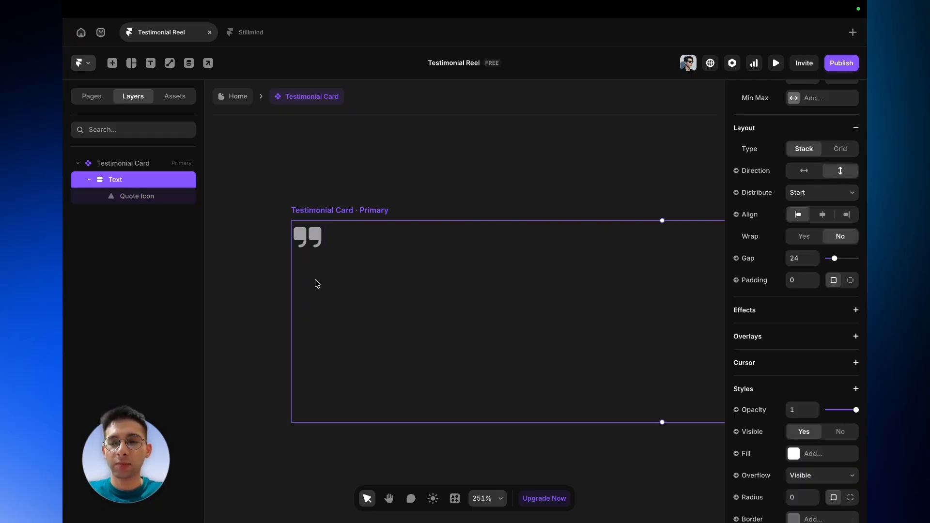
left_click(165, 195)
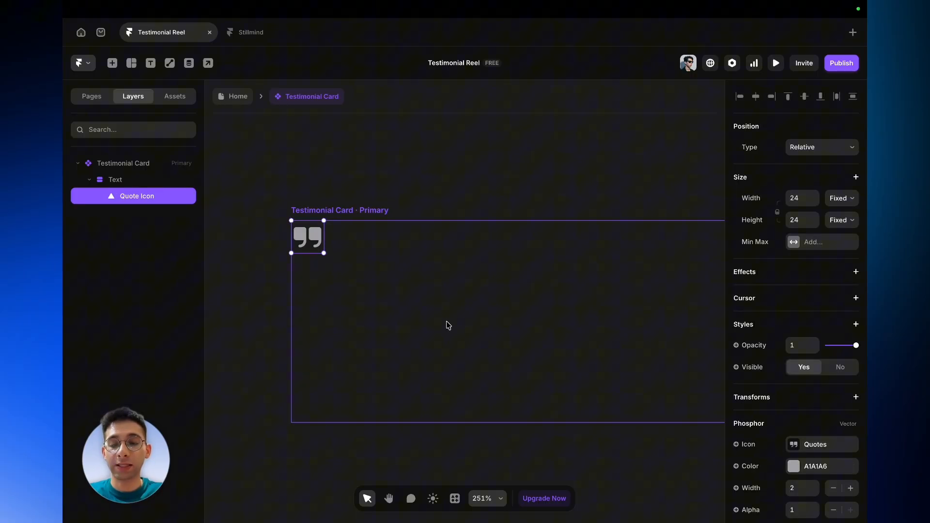
scroll(394, 315, "down", 3)
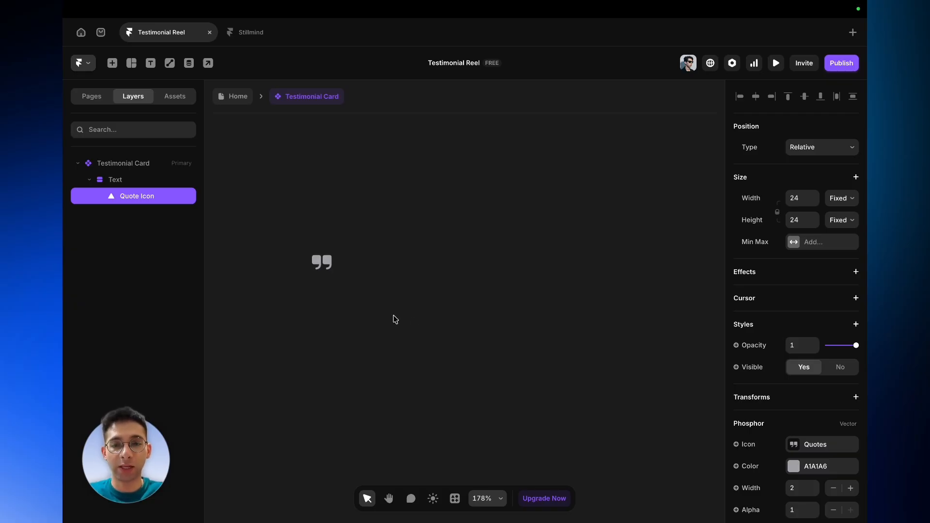
scroll(393, 315, "right", 1)
key("f")
left_click_drag(286, 303, 442, 363)
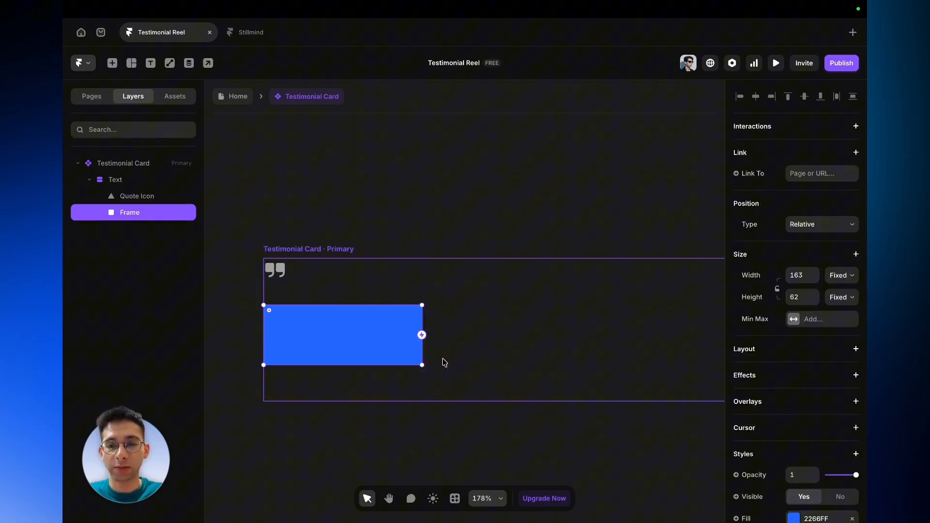
- Set the new frame's width to Fill and remove its fill
left_click(842, 275)
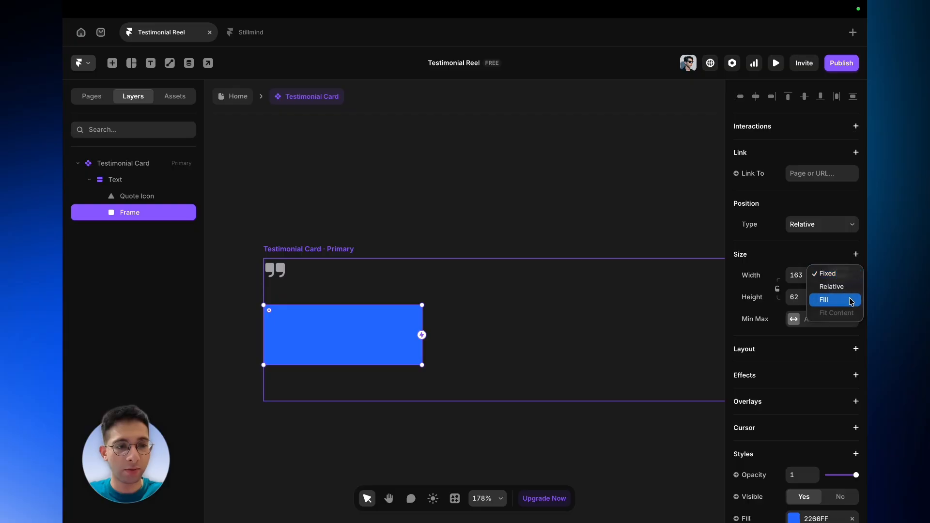
left_click(849, 298)
scroll(829, 428, "down", 2)
left_click(853, 432)
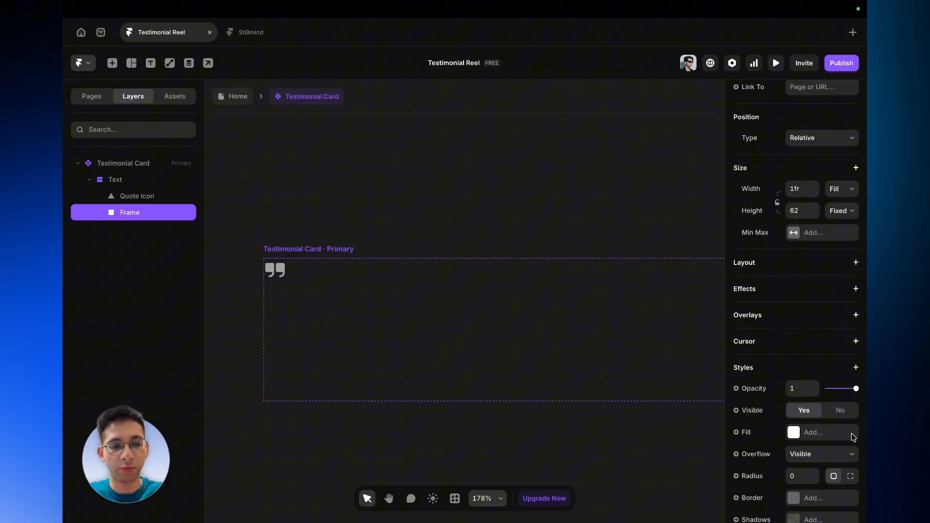
- Rename the new frame Headline and give it a stack layout with a gap of 0
double_click(149, 218)
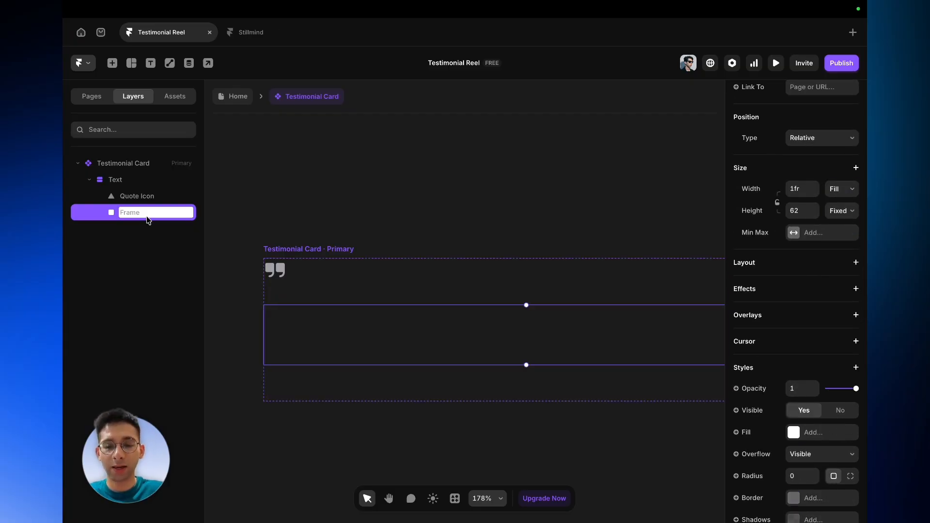
type("Headline")
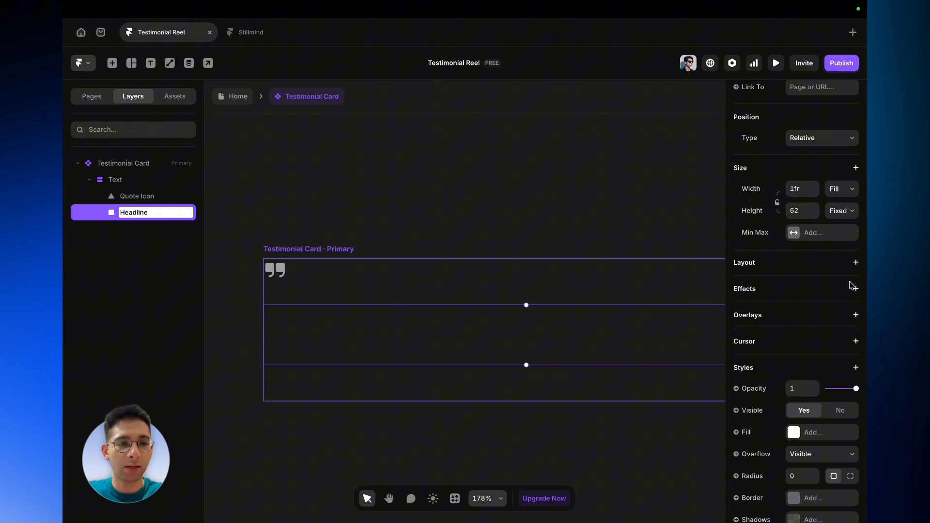
left_click(856, 263)
left_click(798, 397)
type("0")
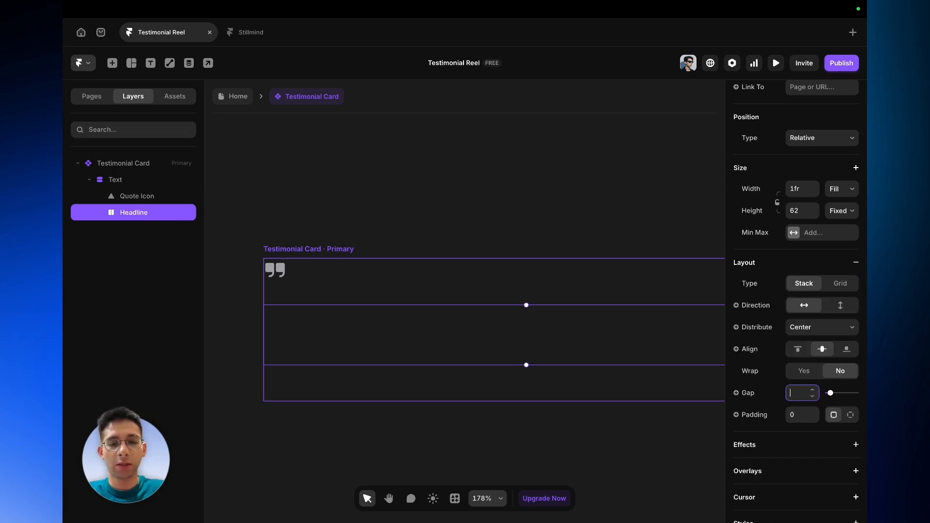
key("Return")
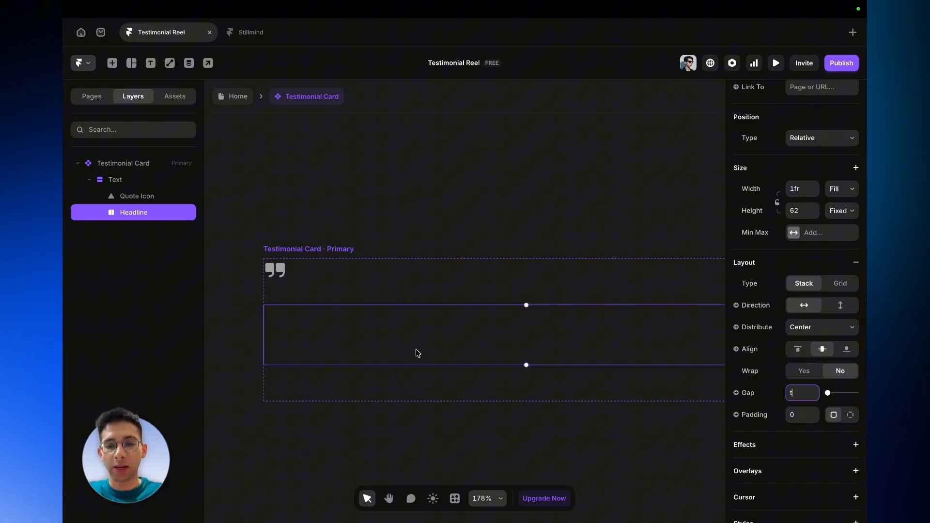
- Add a text layer reading Headline inside the Headline frame
left_click(355, 325)
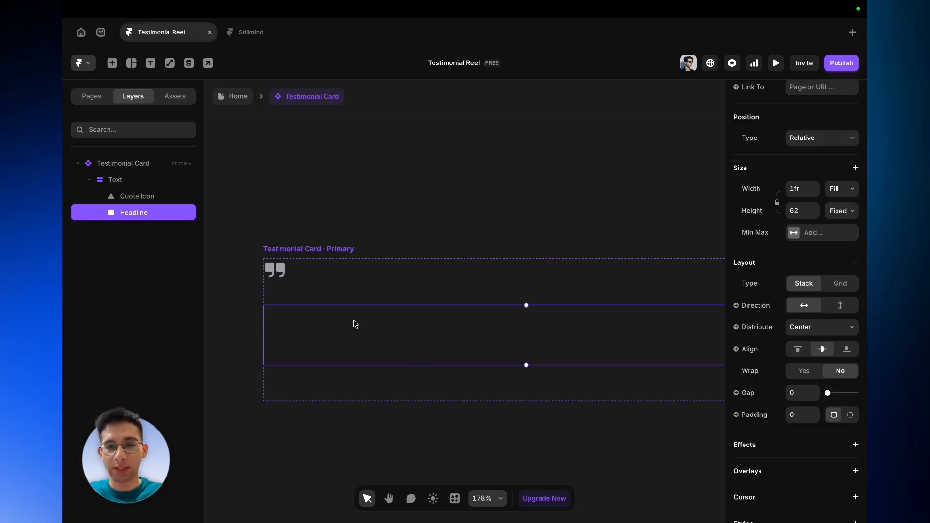
key("t")
left_click(319, 336)
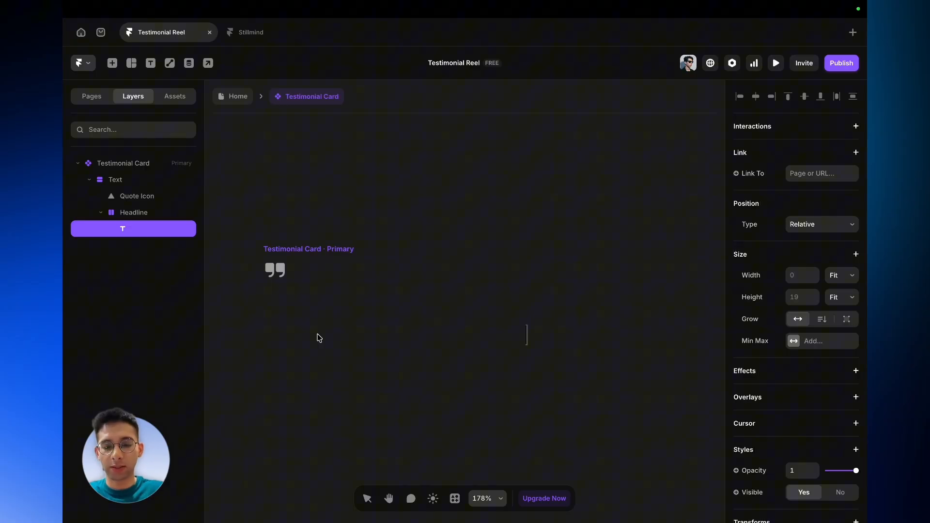
type("Headline")
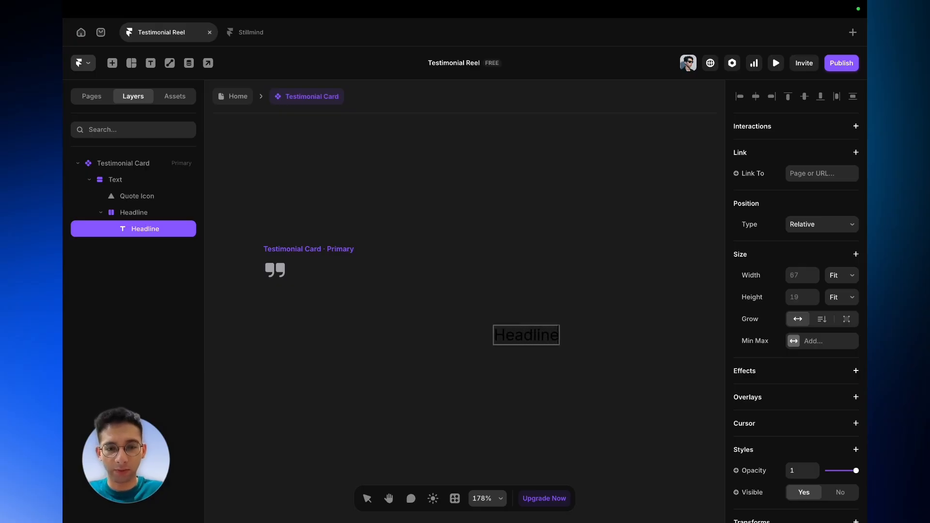
key("Escape")
- Set the headline text's width to Fill
scroll(557, 407, "down", 1)
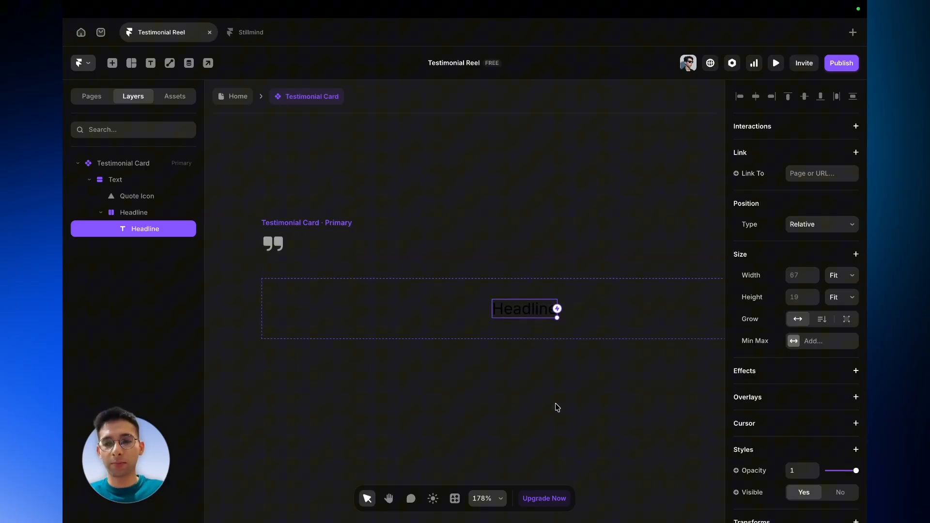
left_click(843, 280)
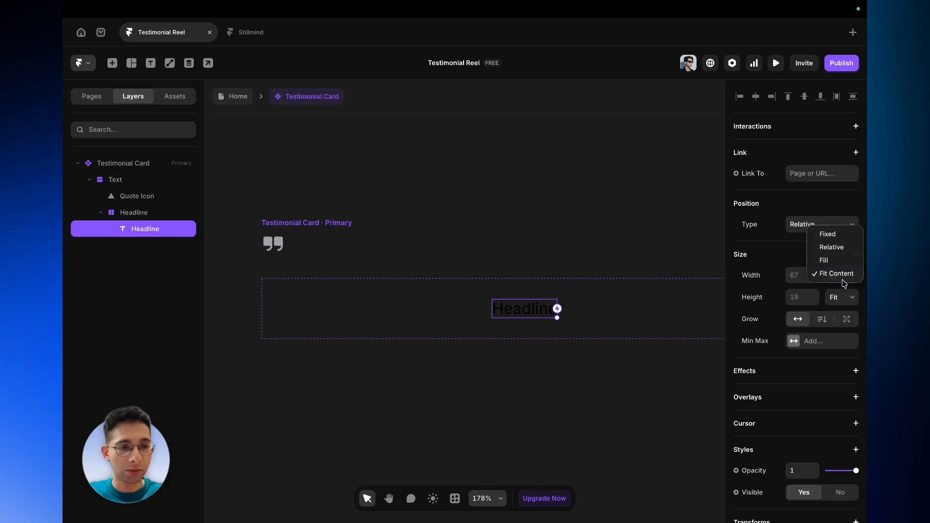
left_click(840, 259)
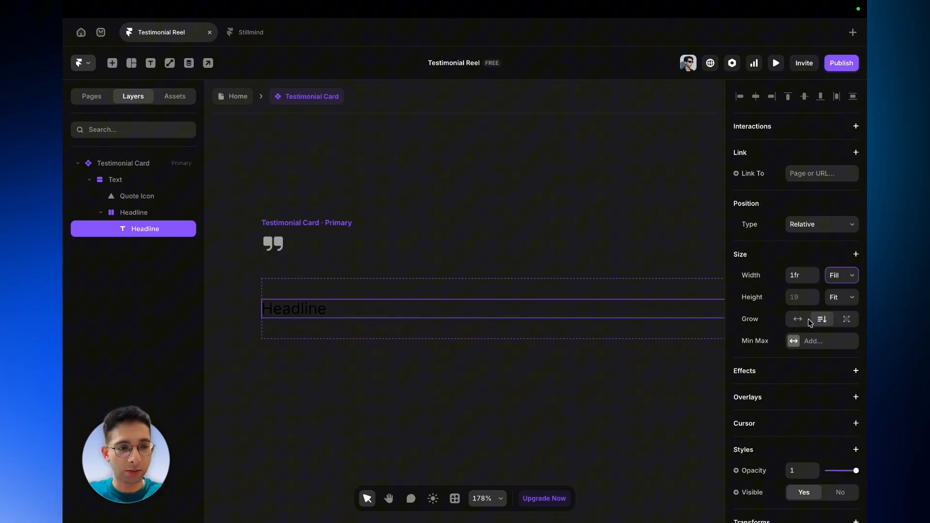
- Try changing the headline text's colour in the colour picker, then undo it
scroll(800, 321, "down", 8)
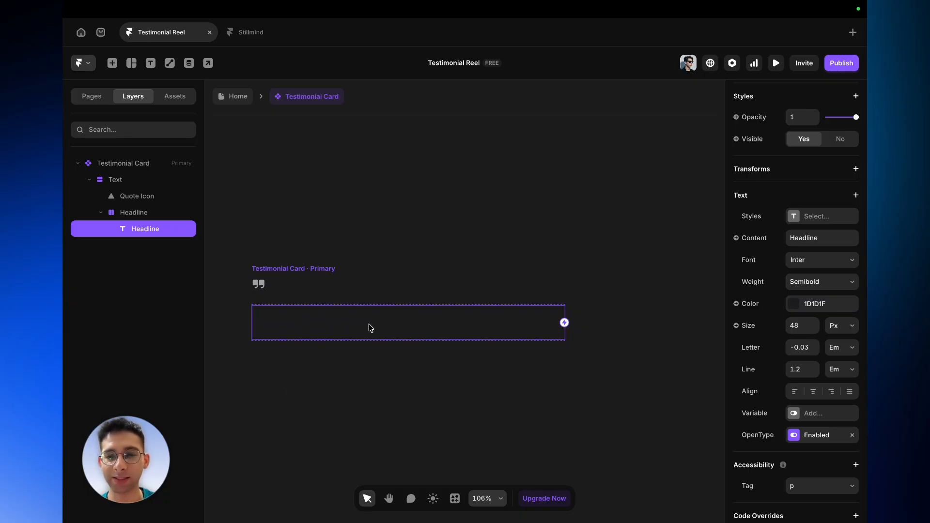
left_click(797, 310)
left_click(679, 372)
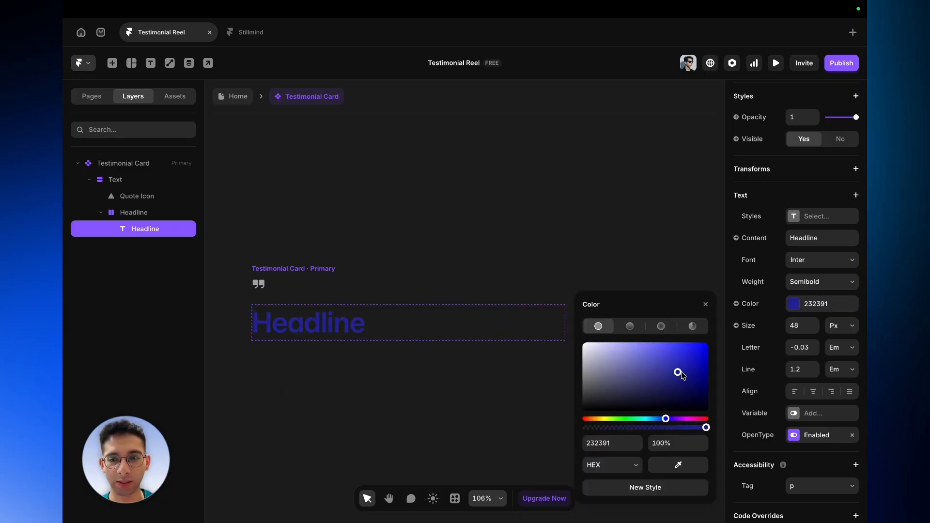
left_click_drag(678, 372, 687, 355)
key("ctrl+z")
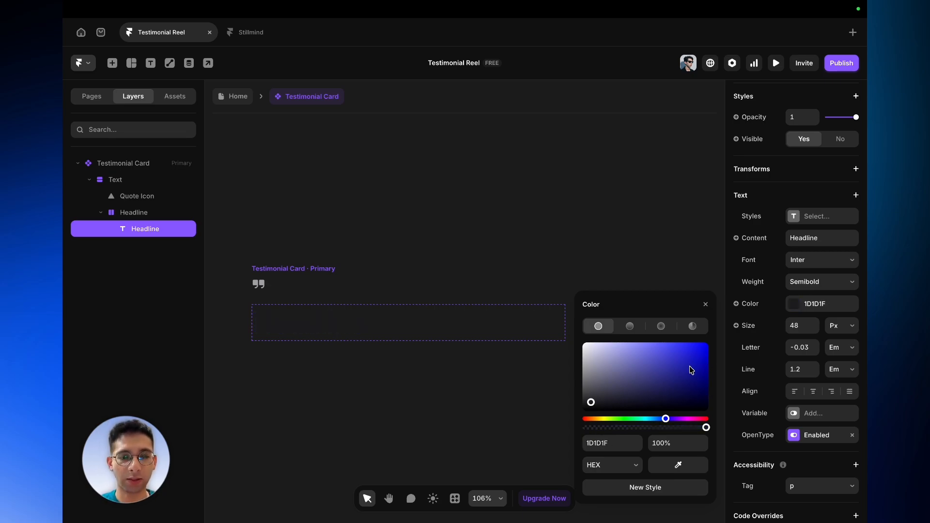
left_click(293, 273)
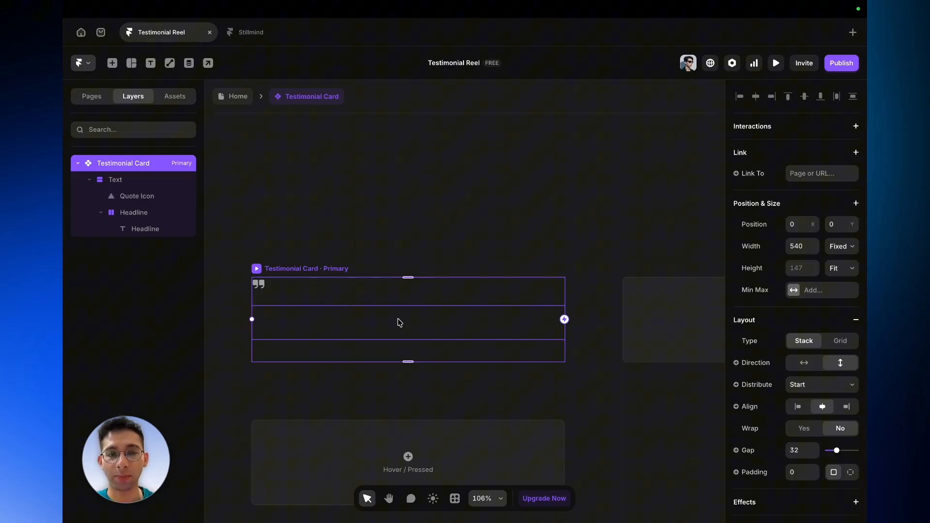
- Bind the headline text's content to a new plain text variable named Testimonial Headline
scroll(400, 323, "up", 10)
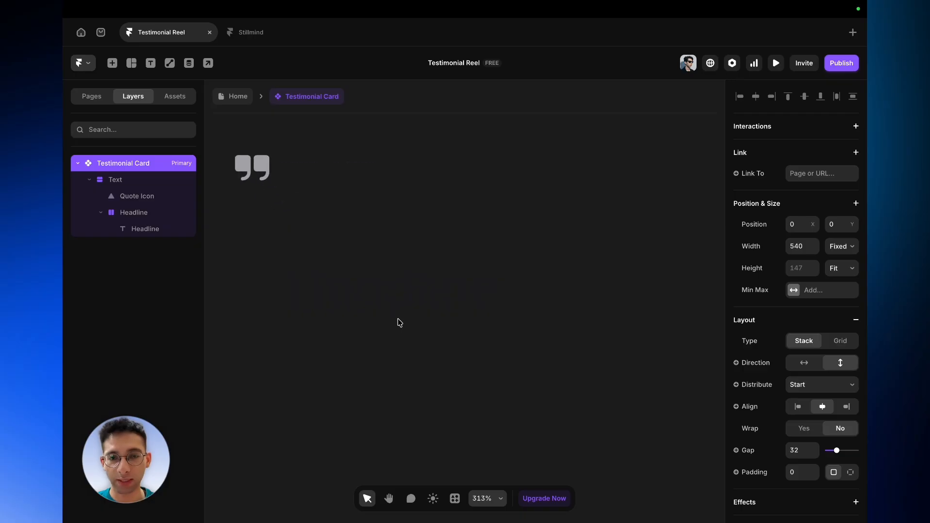
scroll(399, 323, "up", 4)
scroll(371, 297, "down", 7)
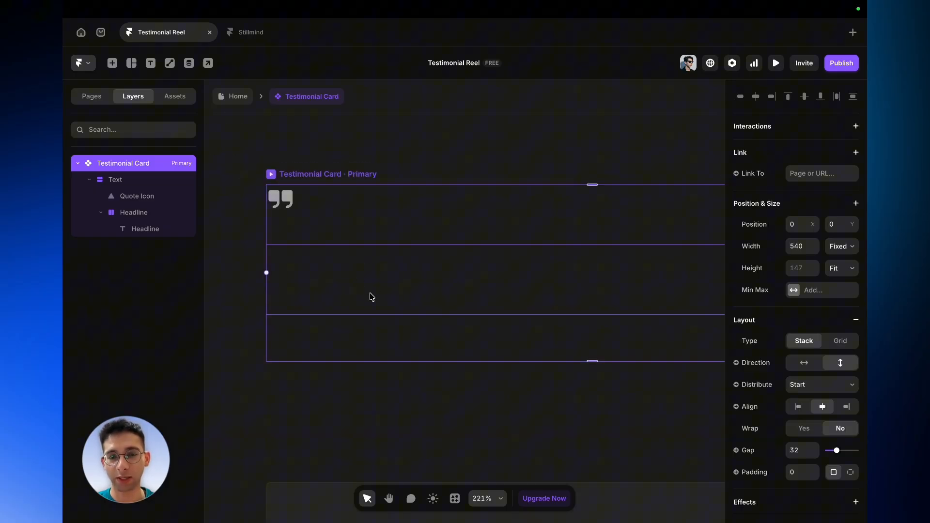
double_click(371, 296)
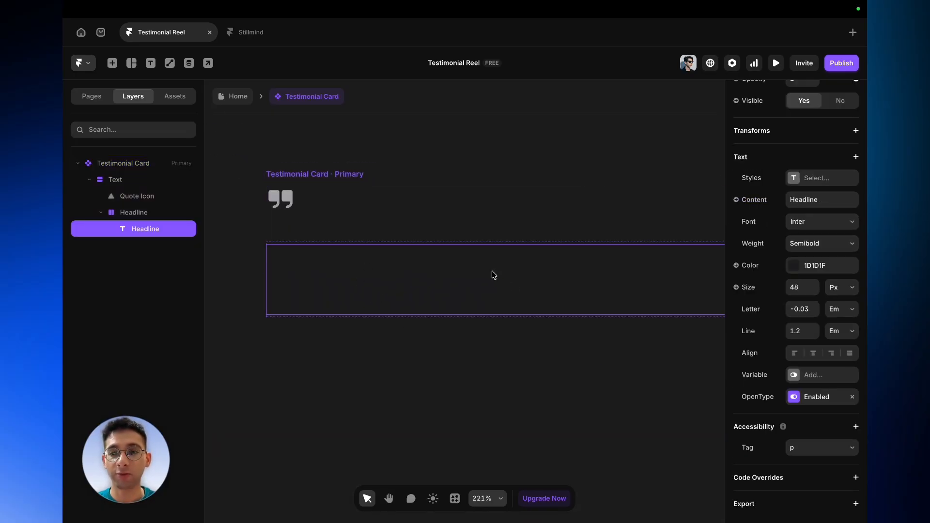
left_click(761, 203)
mouse_move(765, 221)
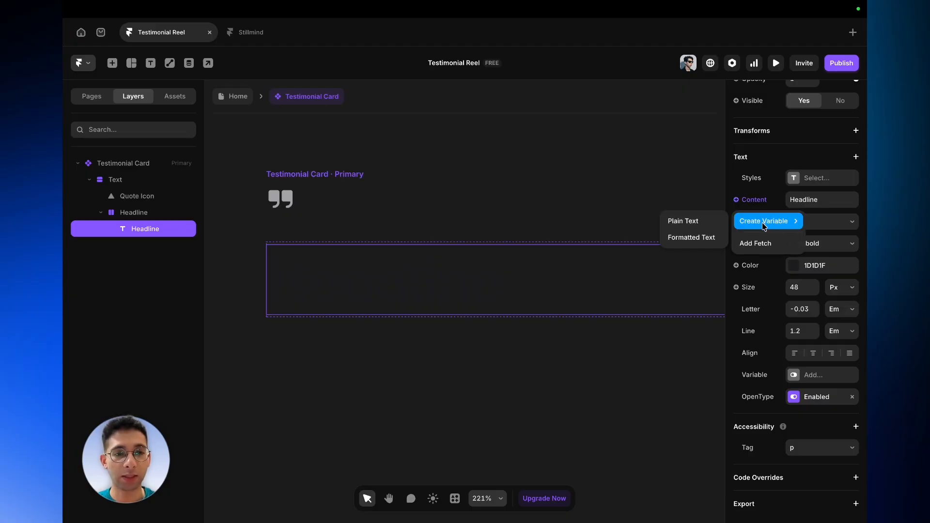
left_click(715, 223)
key("BackSpace")
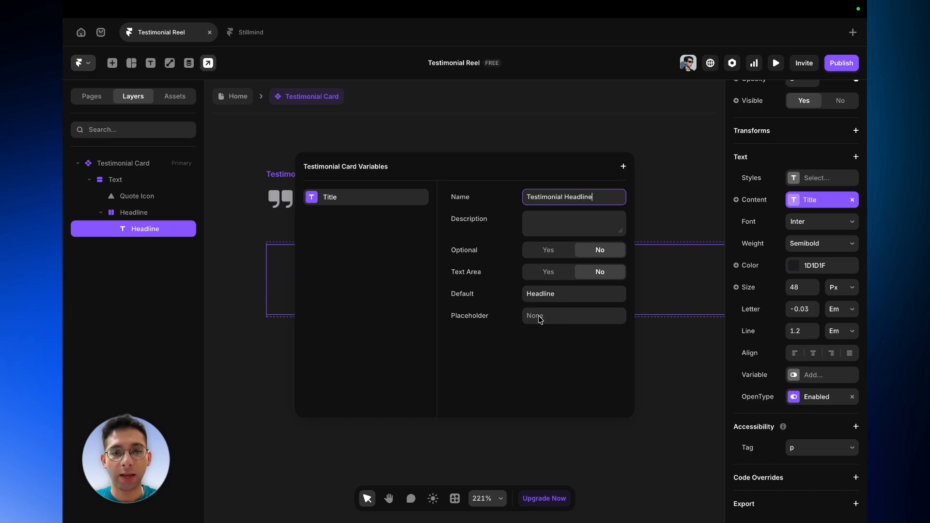
left_click(488, 434)
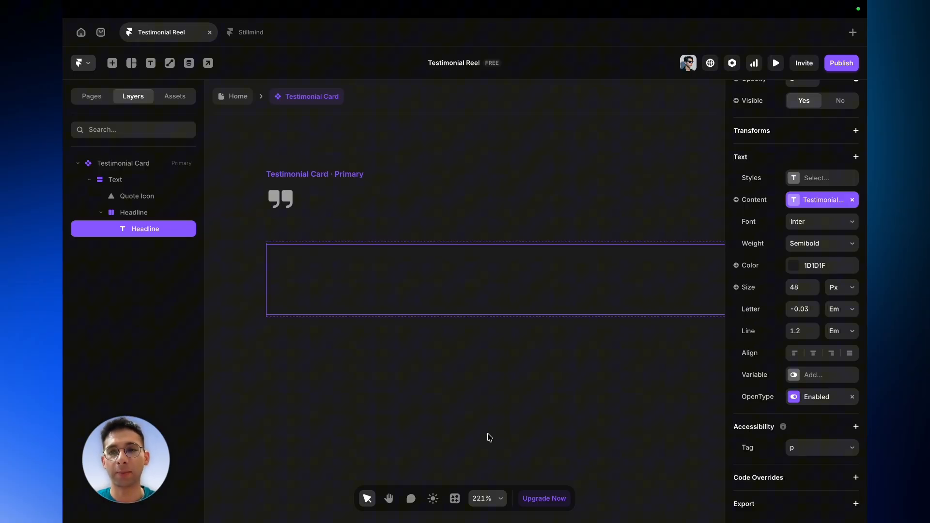
- Set the Text frame's height to Fit Content
scroll(499, 417, "right", 1)
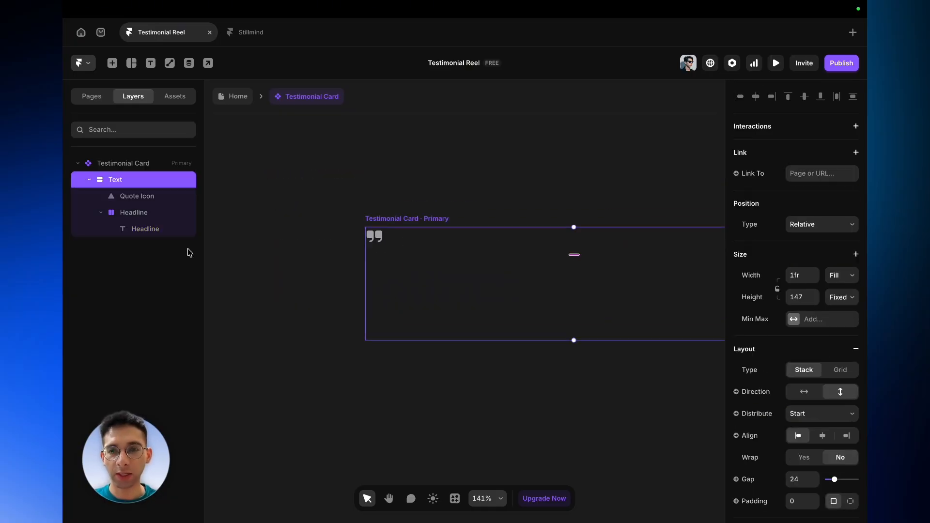
left_click(112, 167)
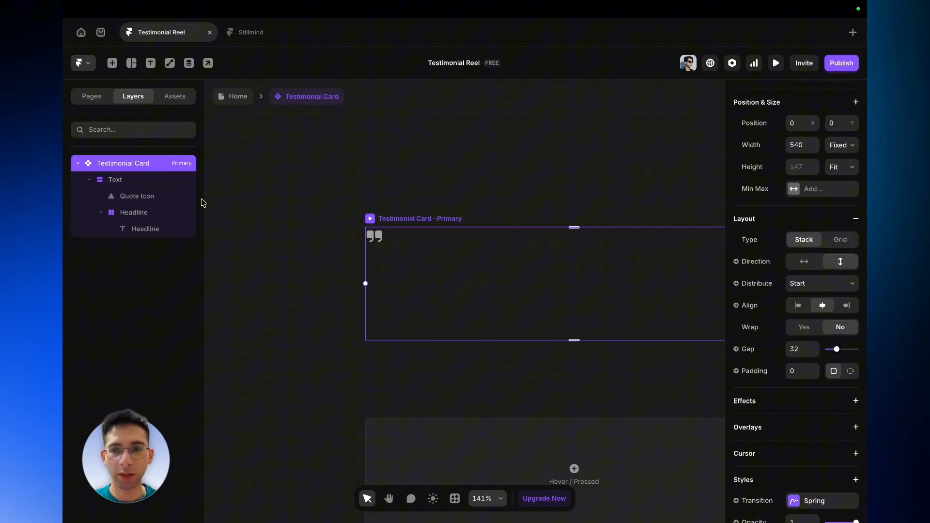
left_click(169, 183)
left_click(846, 299)
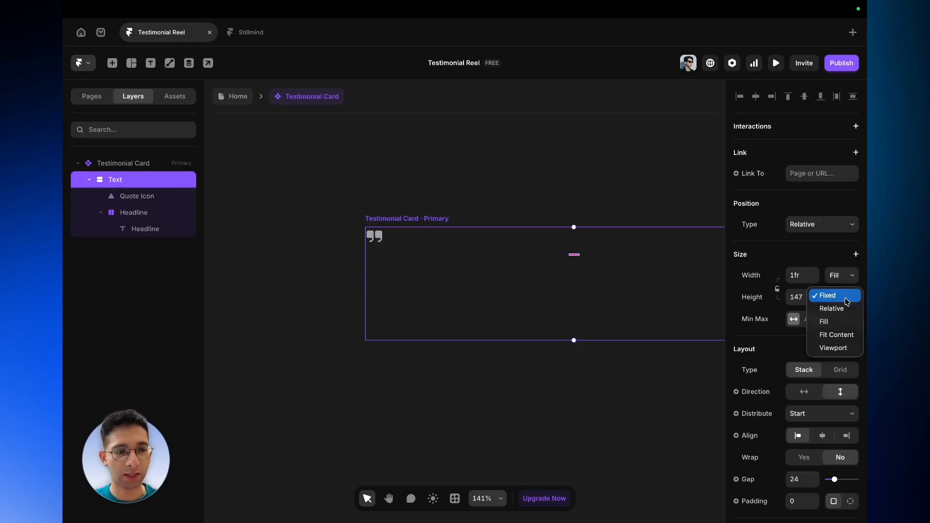
left_click(844, 339)
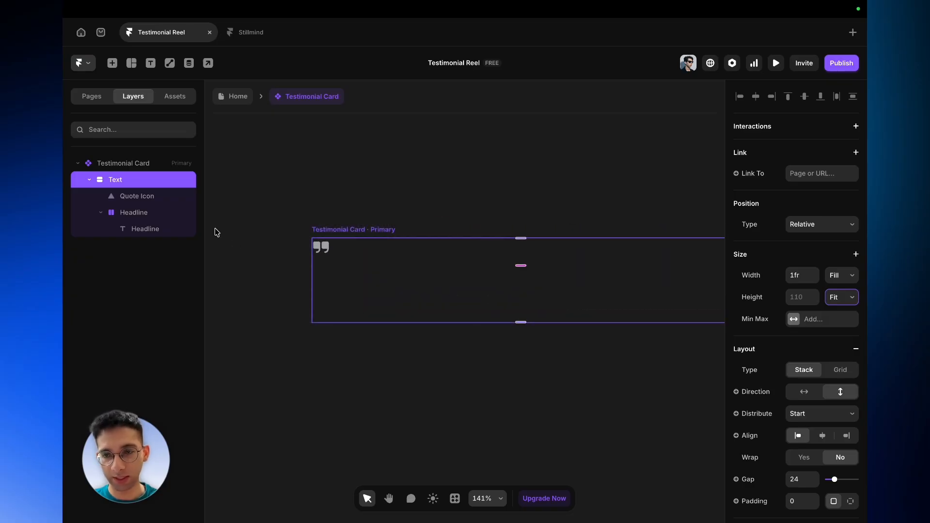
- Rename the text layer inside the Headline frame to Headline Text
left_click(121, 213)
left_click(101, 213)
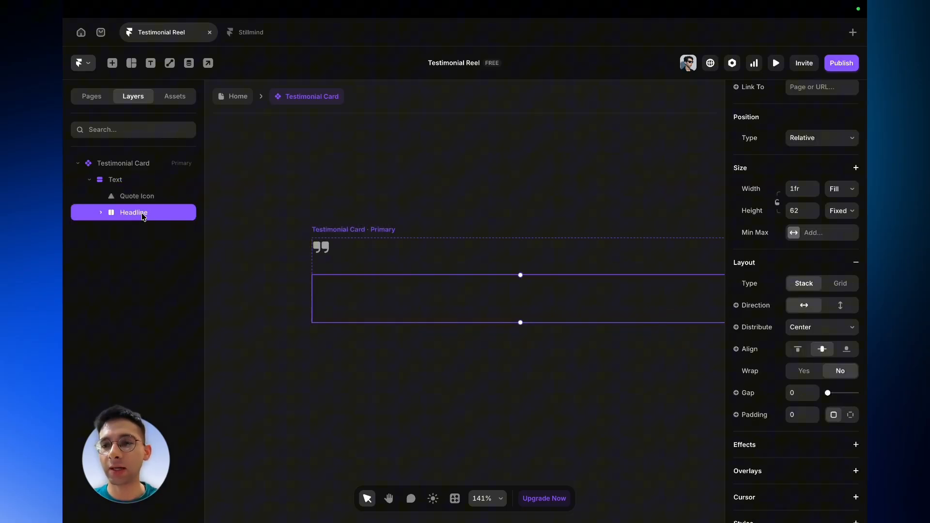
left_click(100, 213)
double_click(141, 229)
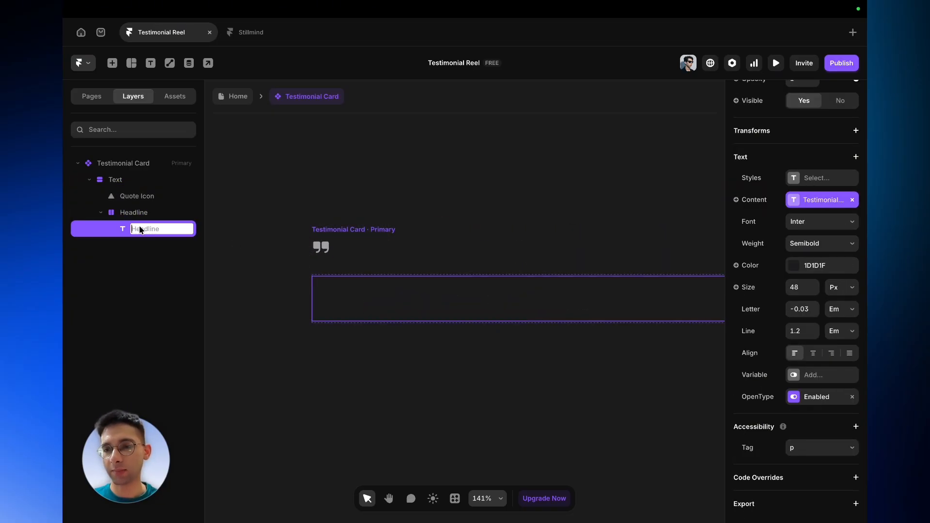
type("Headline")
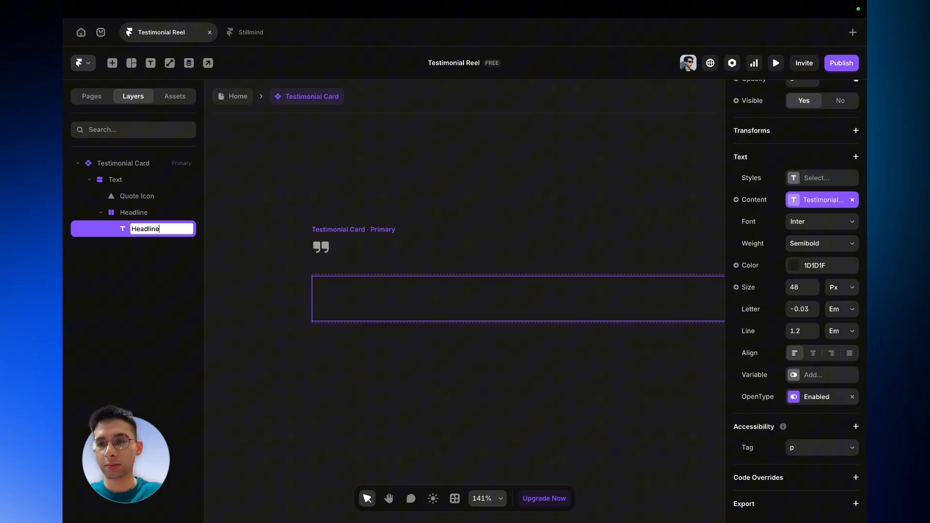
type(" Text")
key("Return")
- Duplicate the Headline frame inside the Text frame
left_click(101, 213)
left_click(125, 218)
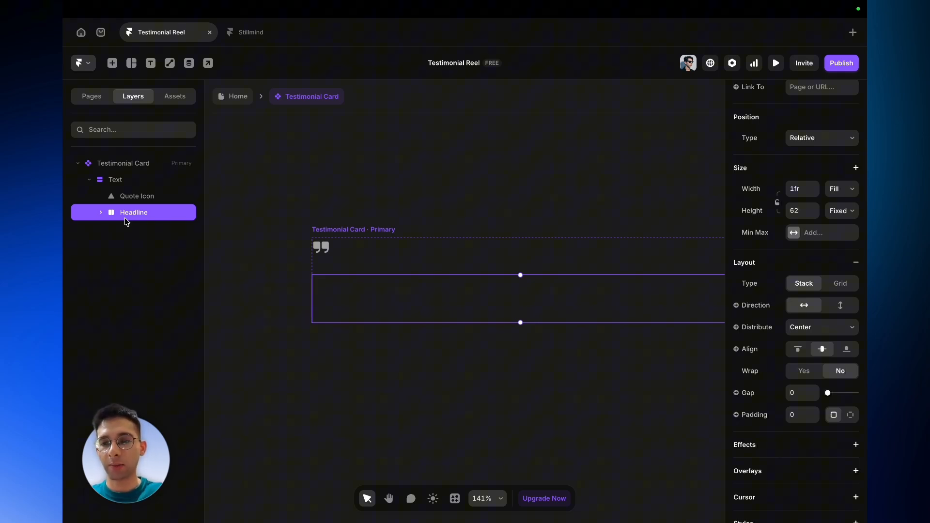
key("ctrl+d")
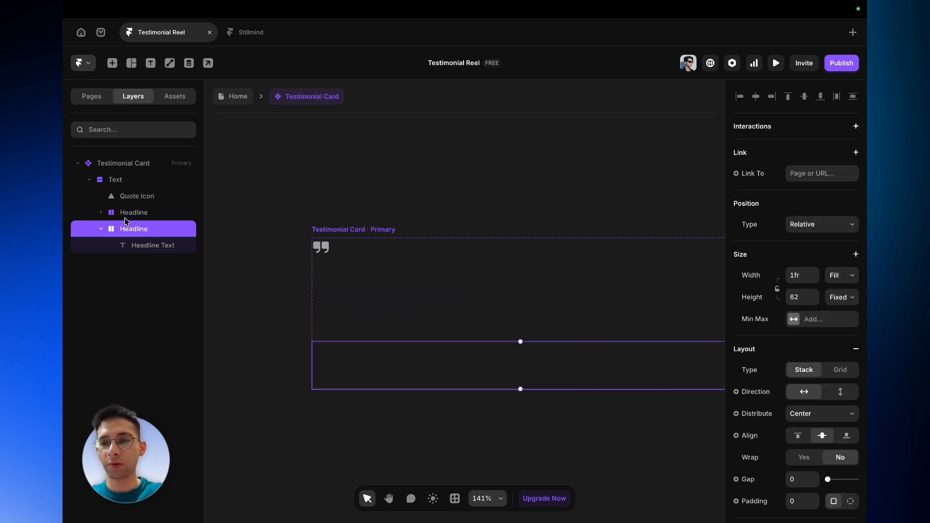
left_click(155, 247)
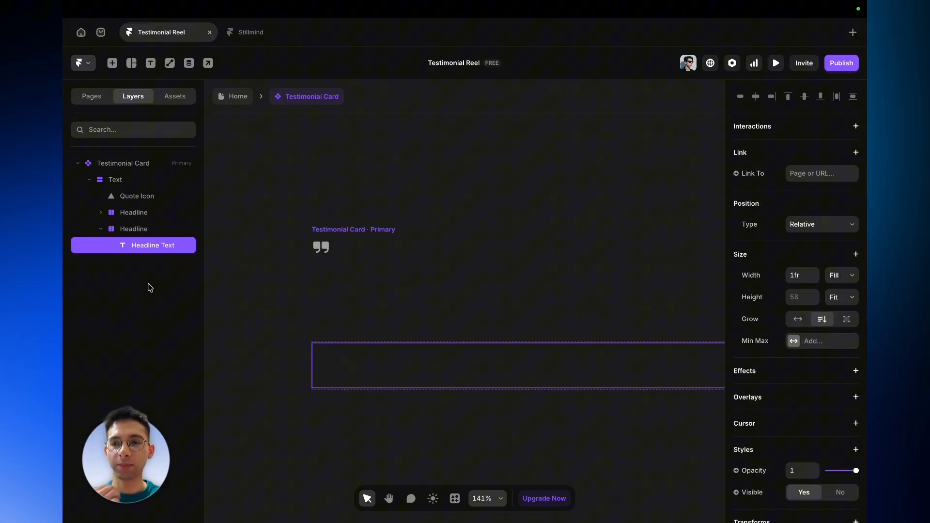
- Rename the duplicated frame Statement and its text layer Statement Text
double_click(134, 229)
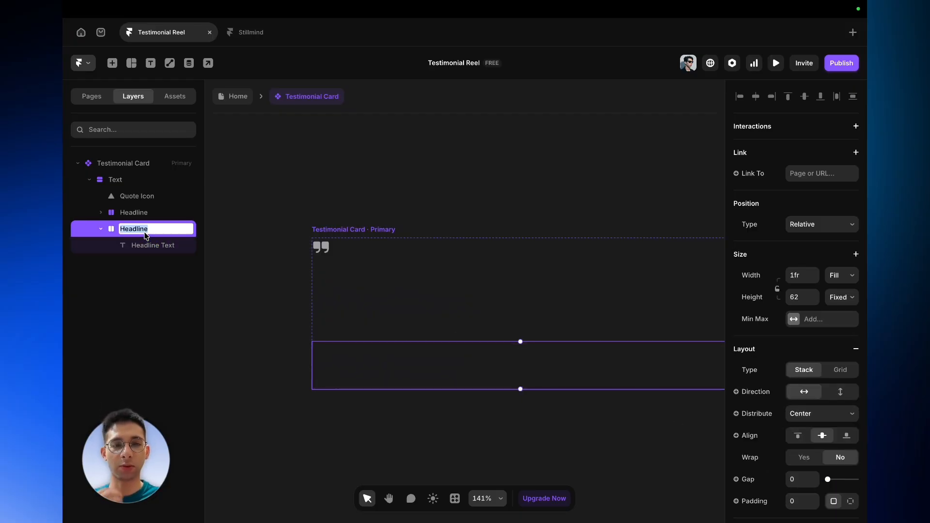
type("Statement")
key("Return")
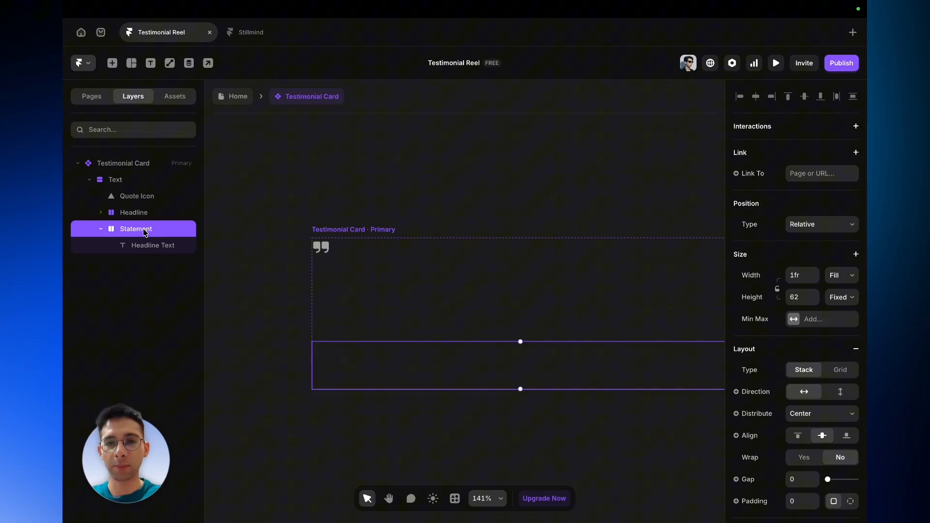
double_click(160, 249)
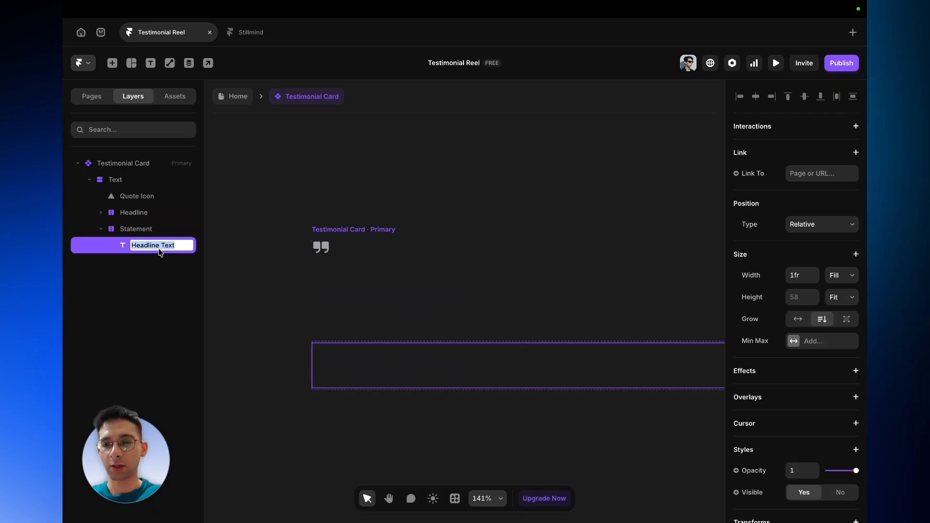
type("Statement")
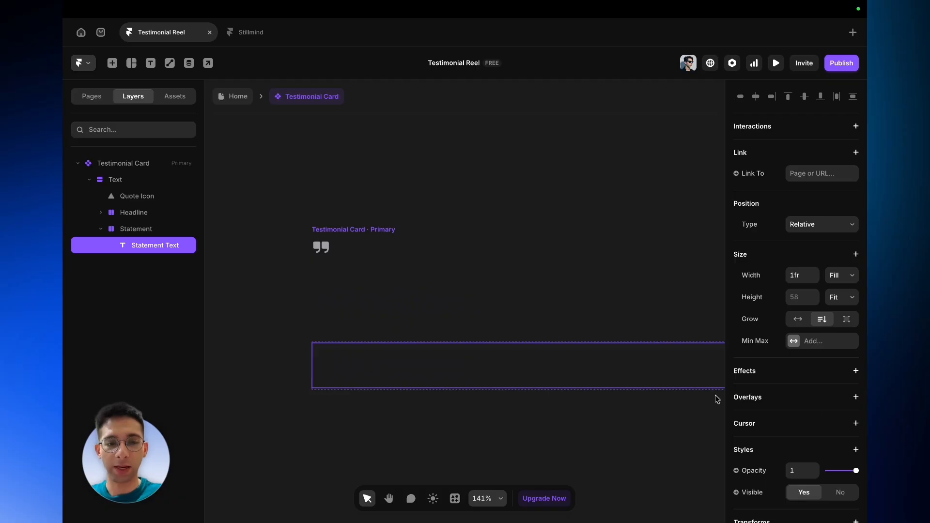
- Try changing the Statement Text color with the color picker
scroll(853, 417, "down", 7)
left_click(795, 310)
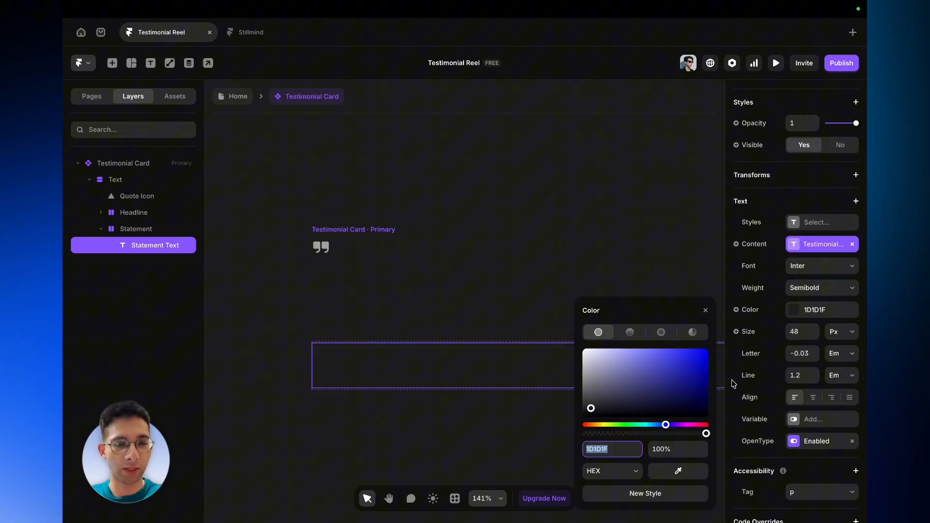
left_click(689, 374)
left_click_drag(688, 374, 702, 365)
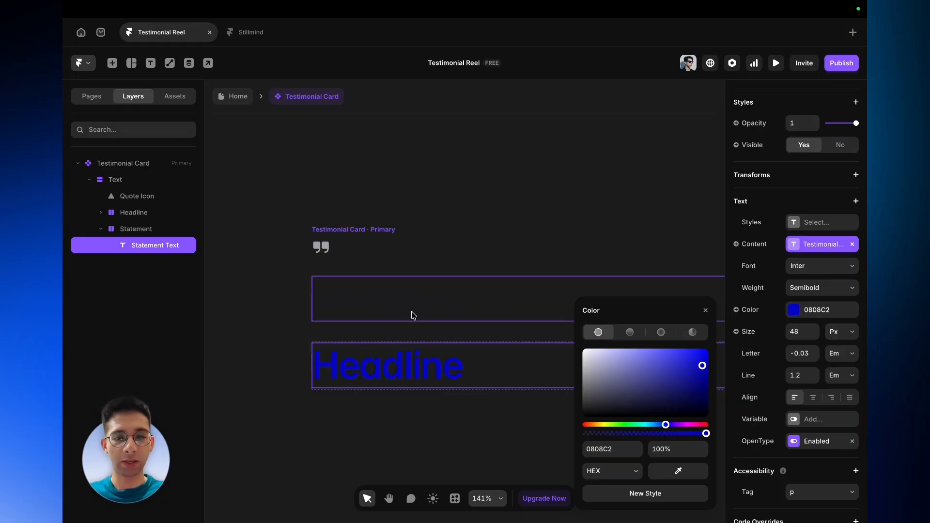
left_click(413, 315)
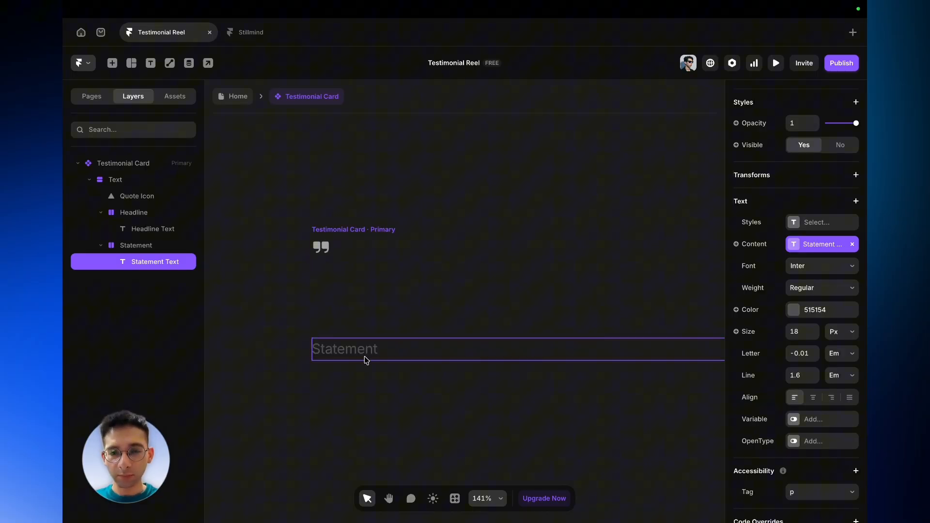
- Open the Statement Text content variable to review its settings
scroll(365, 356, "up", 5)
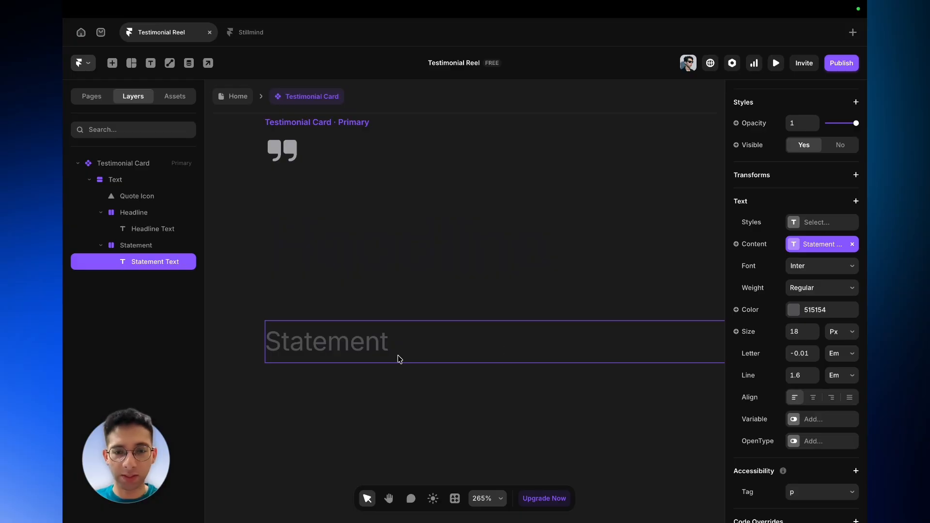
left_click(793, 245)
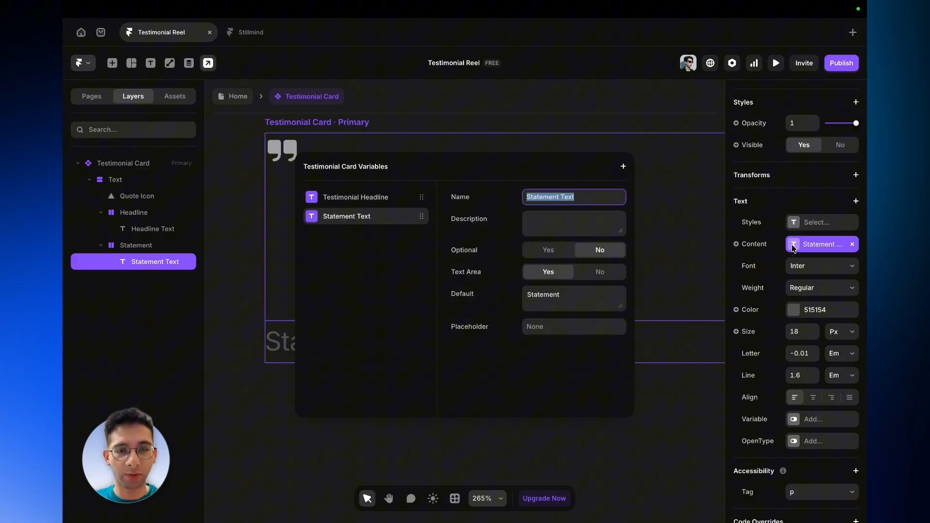
left_click(676, 408)
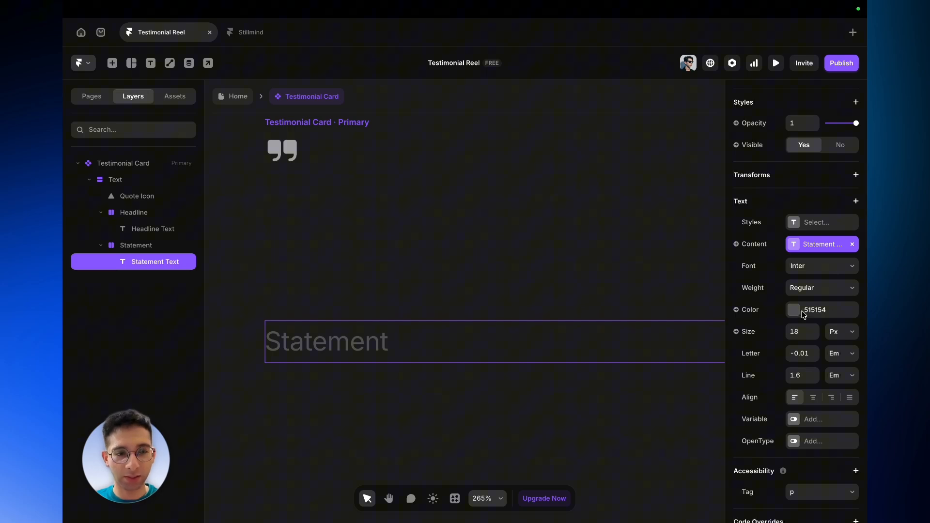
- Inspect the Headline, Statement and Quote Icon layers, then collapse and select the Text frame
left_click(140, 214)
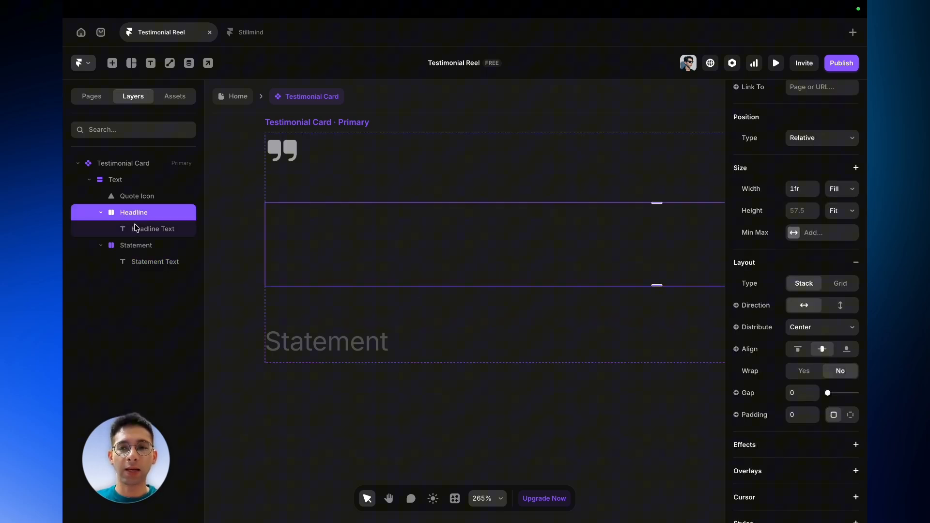
left_click(138, 246)
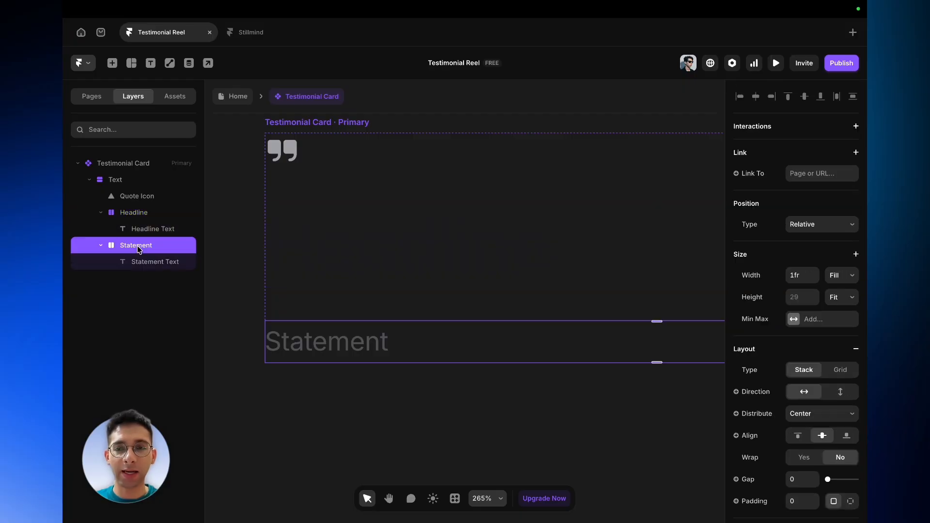
left_click(138, 214)
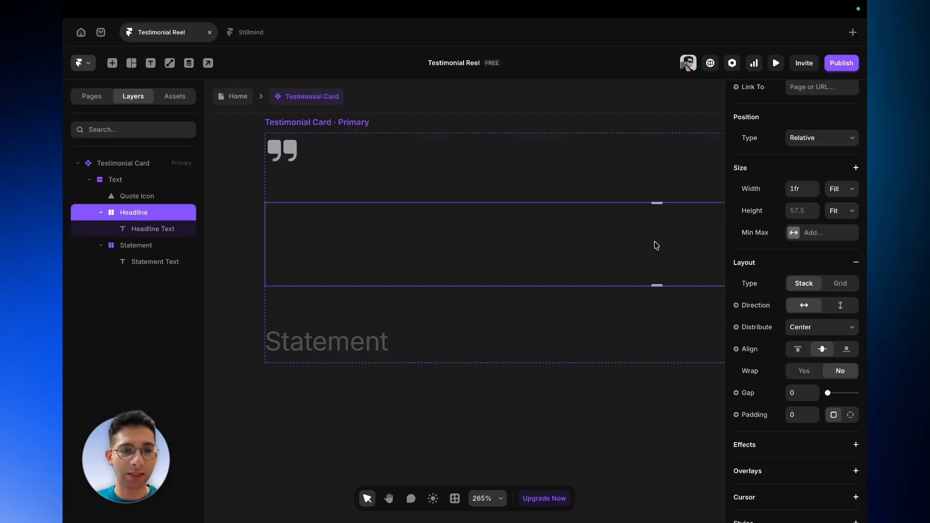
left_click(158, 251)
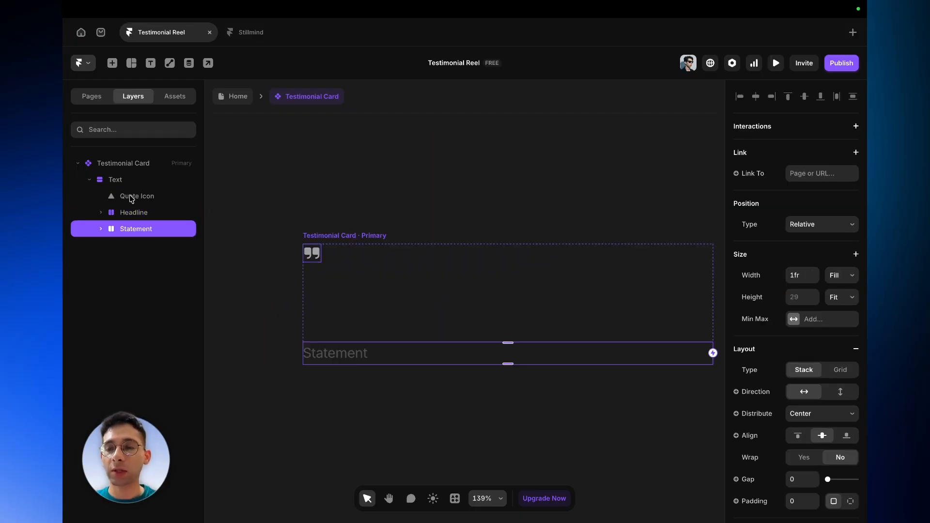
left_click(131, 197)
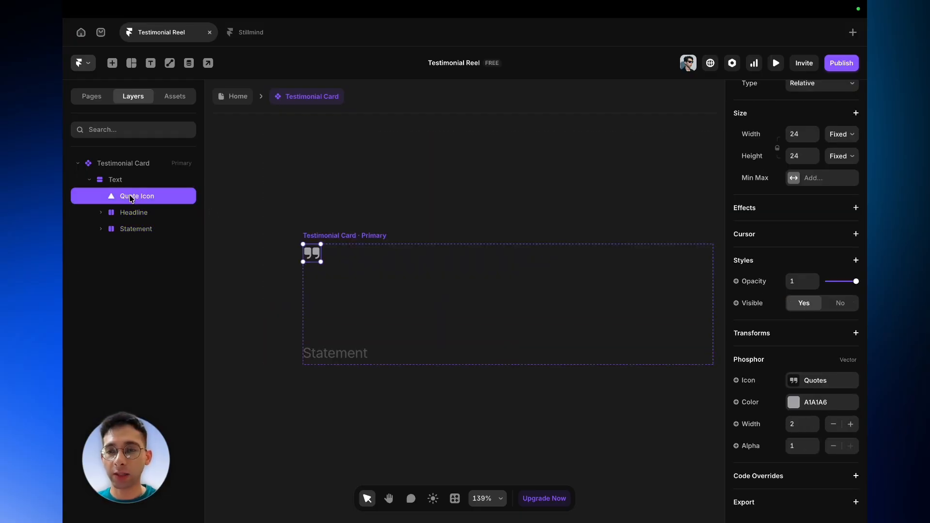
left_click(167, 213)
left_click(158, 231)
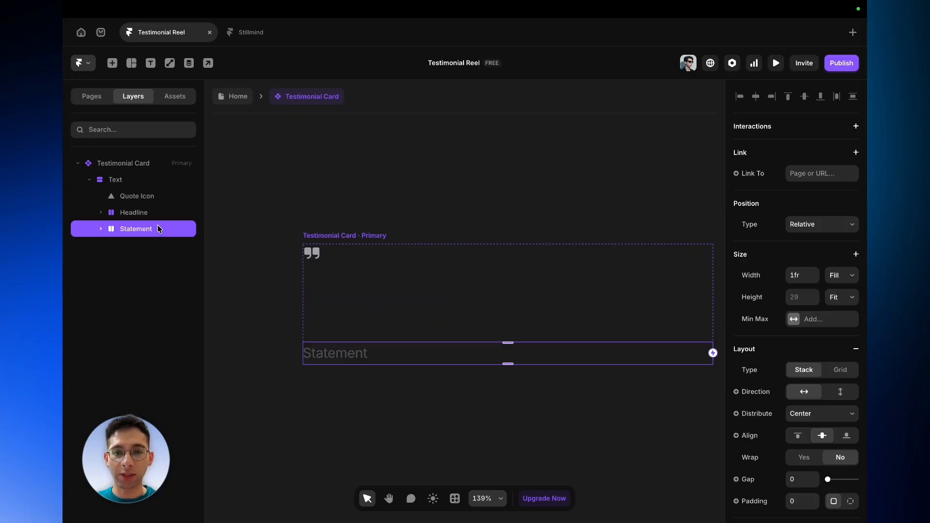
left_click(90, 181)
left_click(108, 183)
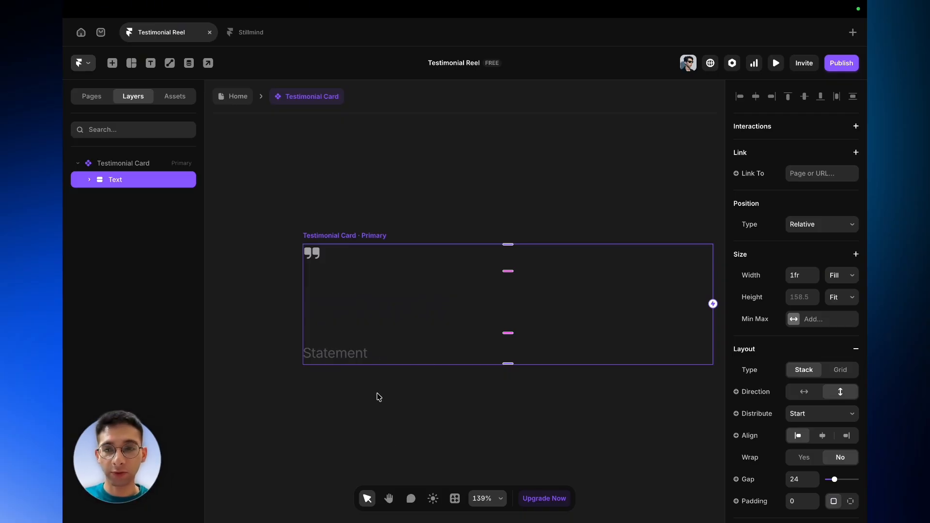
- Draw a frame about 157 × 96 inside the Testimonial Card below Text and name it Customer Details
key("f")
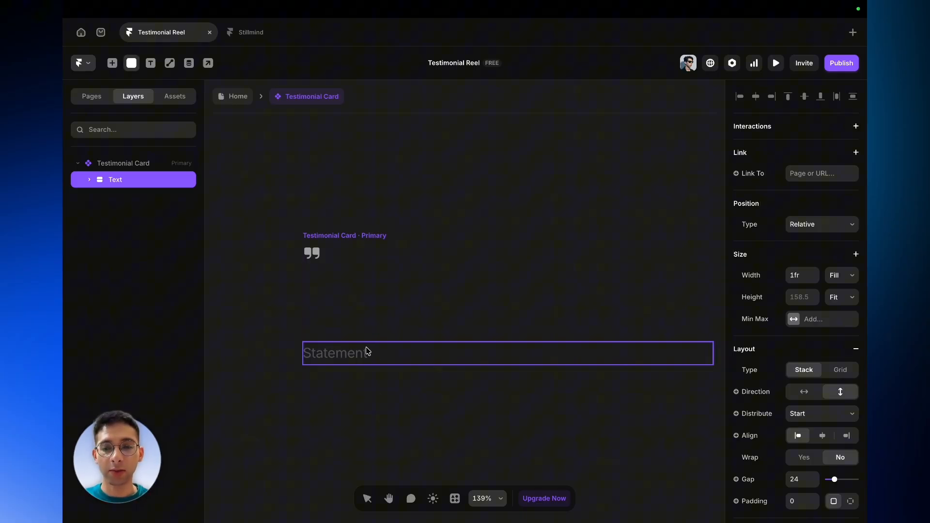
left_click_drag(317, 374, 437, 447)
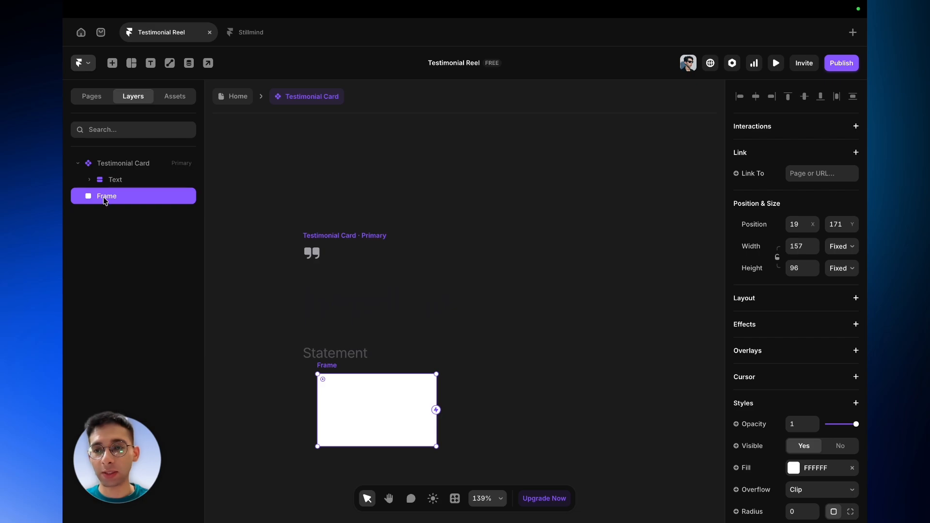
left_click_drag(103, 199, 108, 190)
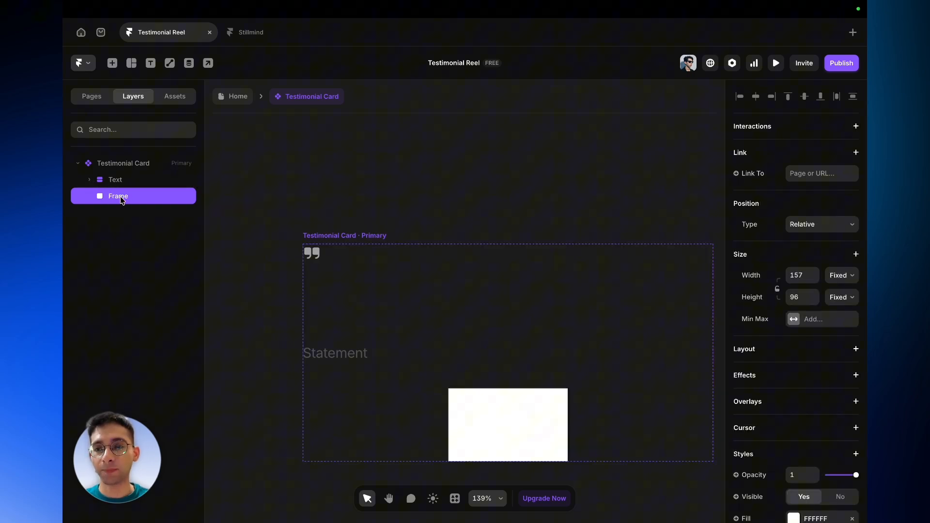
double_click(120, 196)
type("Cust")
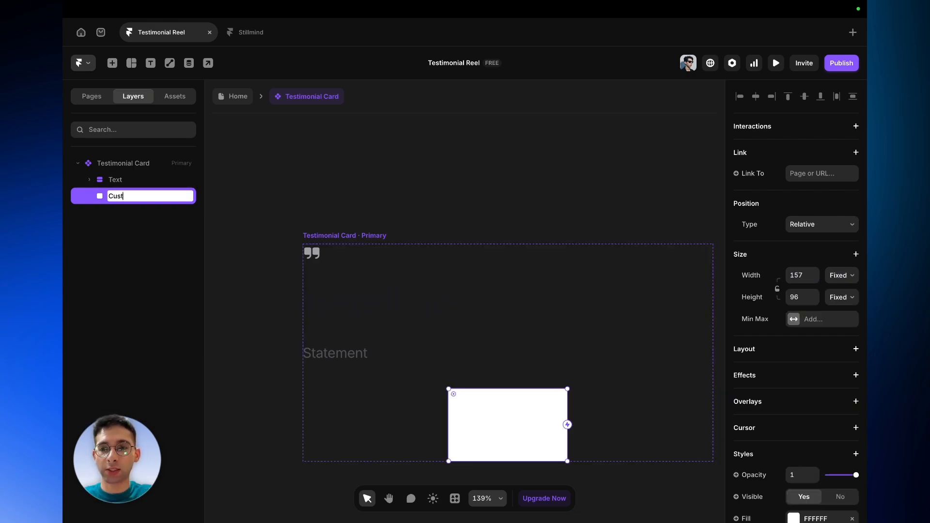
type("omer Details")
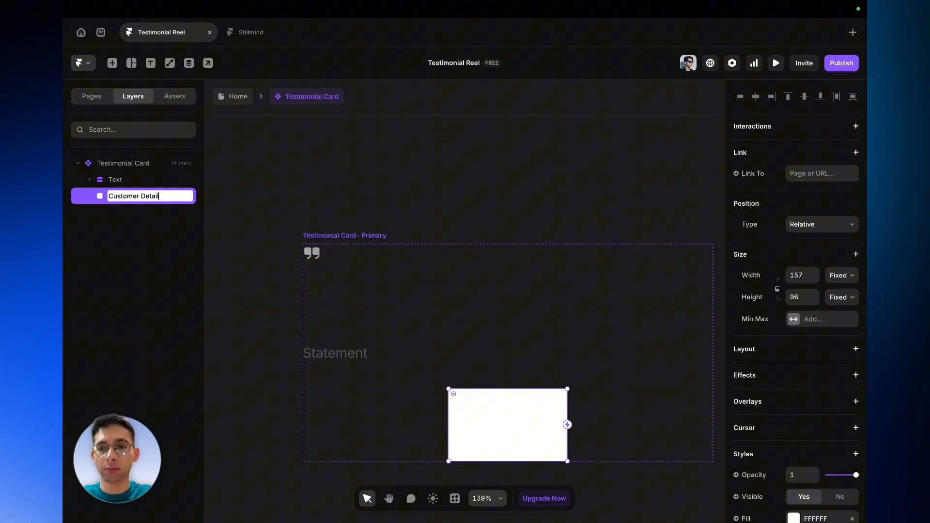
key("Return")
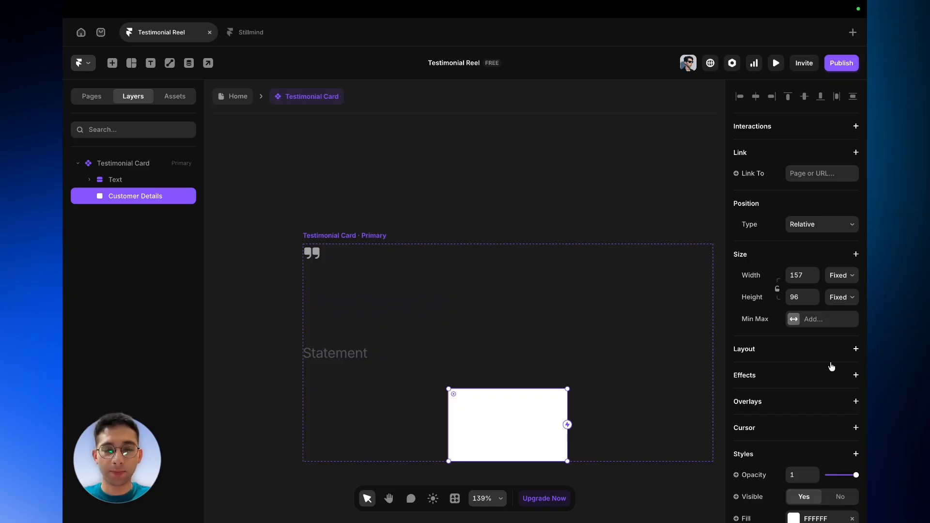
- Give Customer Details a vertical, start-aligned stack layout and set its width to Fill
left_click(856, 349)
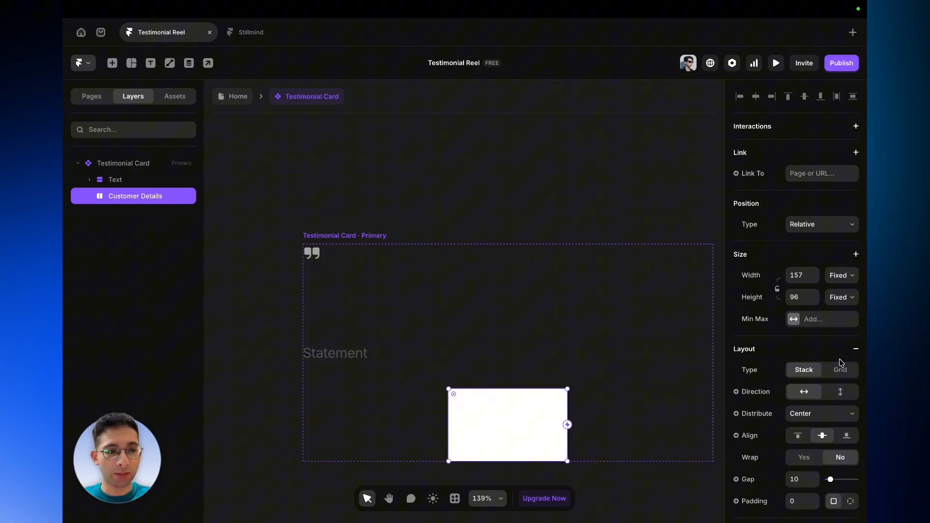
scroll(836, 370, "down", 2)
left_click(841, 334)
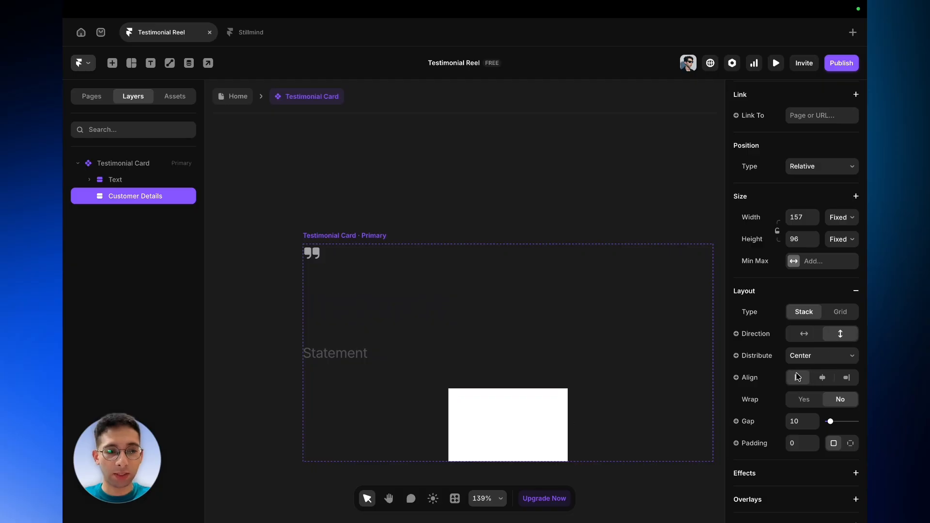
left_click(799, 357)
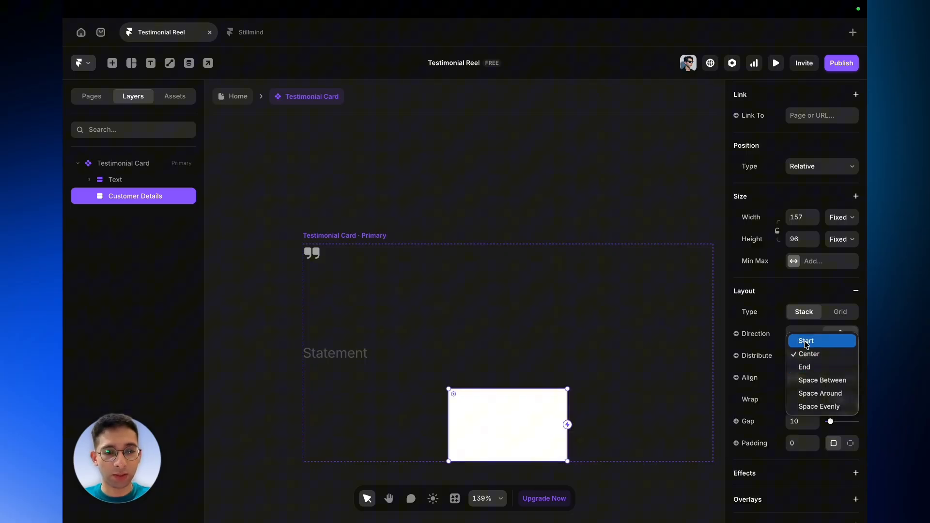
left_click(842, 218)
left_click(842, 217)
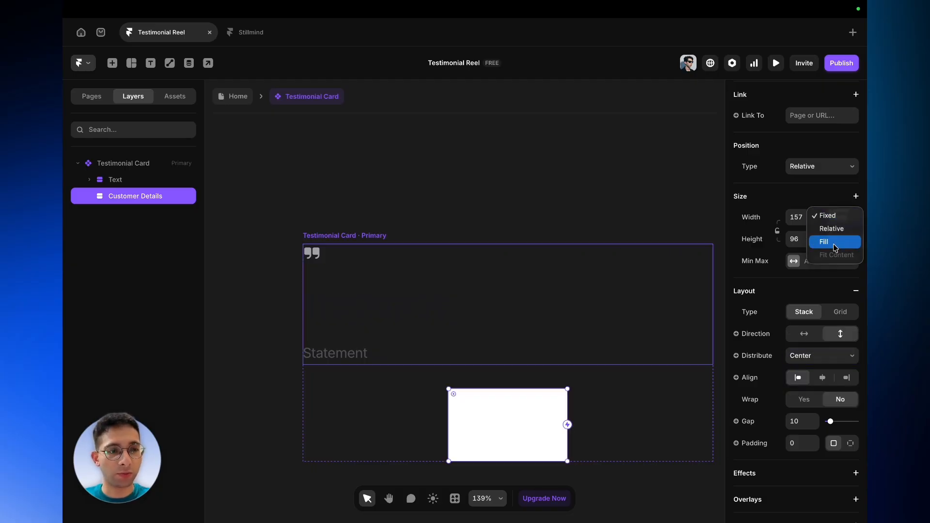
left_click(834, 243)
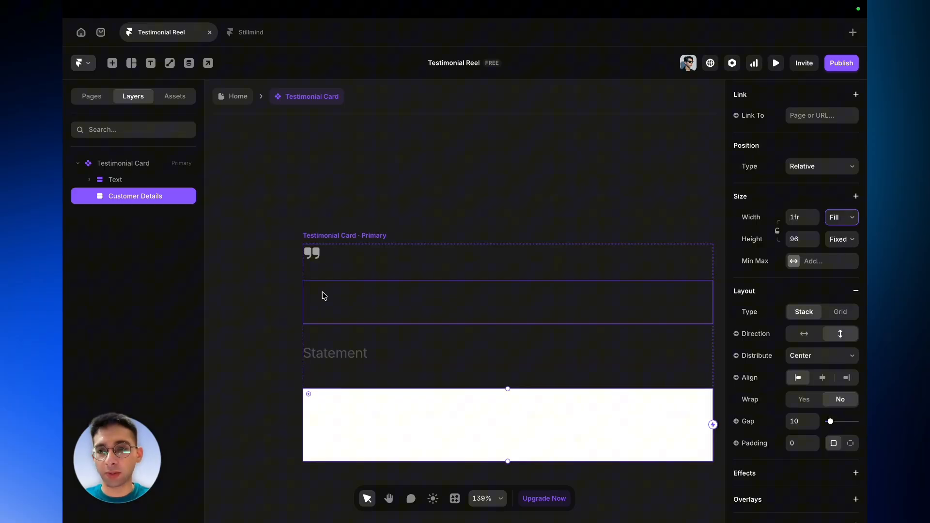
- Remove the Customer Details fill and set its stack gap to 12
scroll(857, 466, "down", 6)
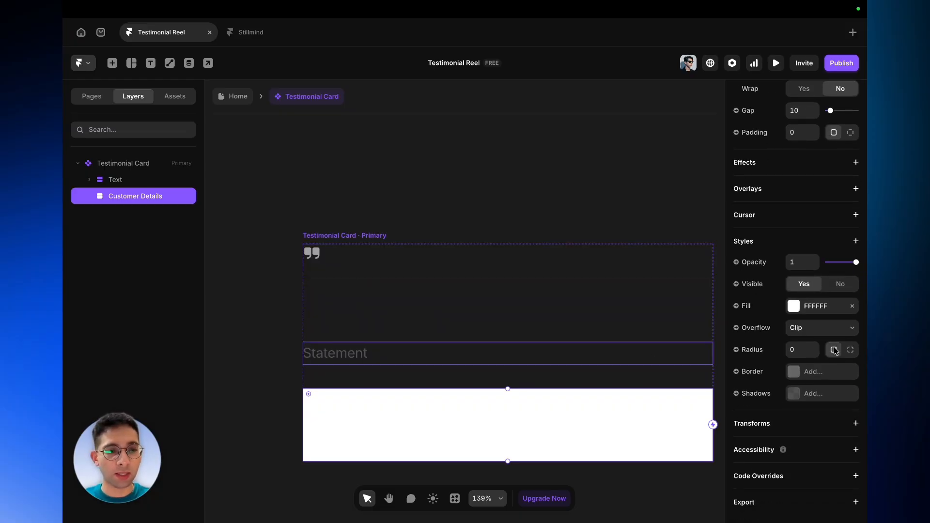
left_click(852, 308)
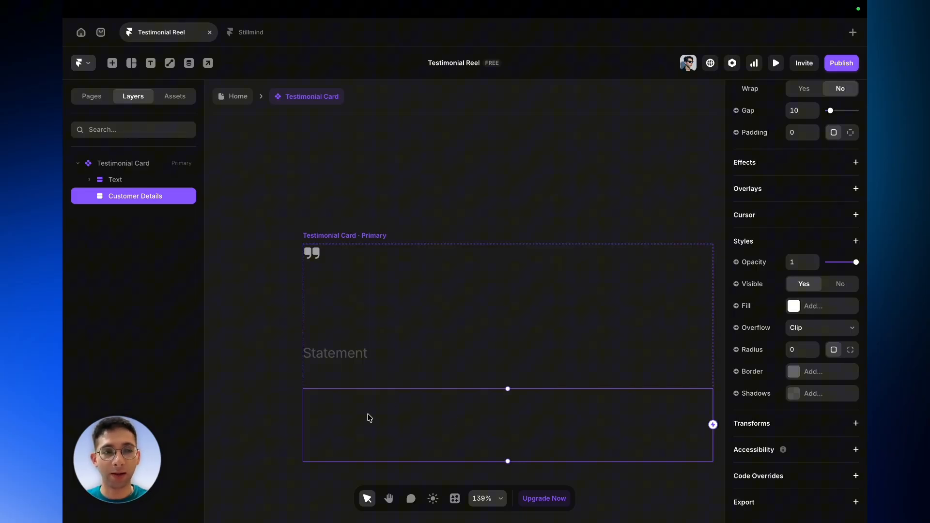
scroll(804, 187, "up", 3)
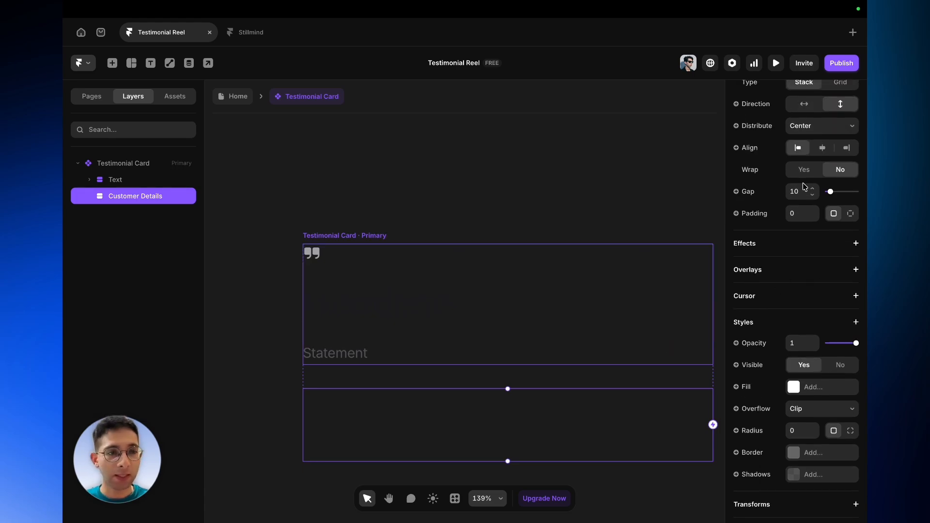
scroll(805, 194, "up", 1)
left_click(804, 228)
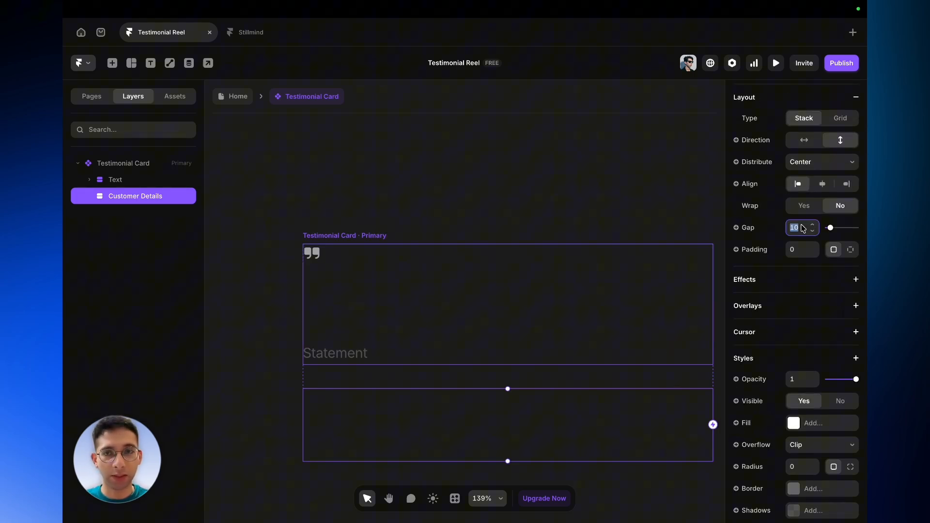
type("12")
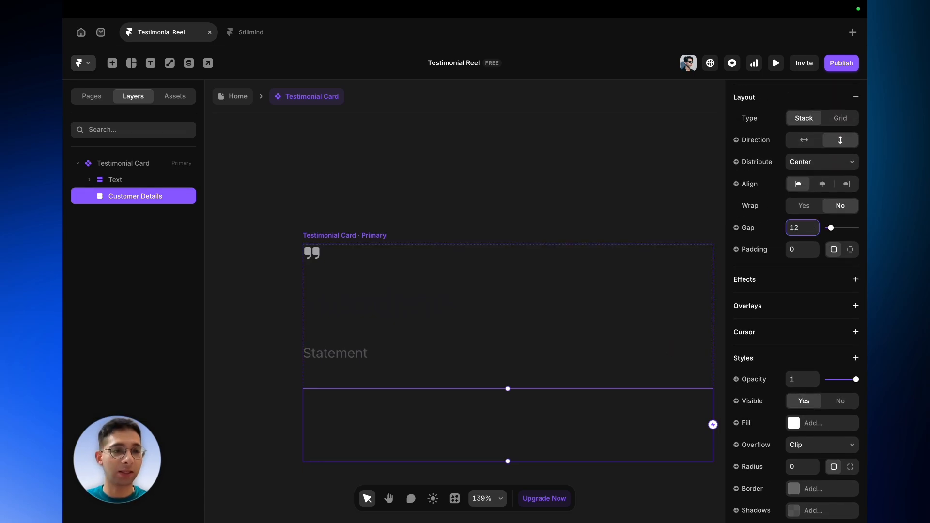
key("Return")
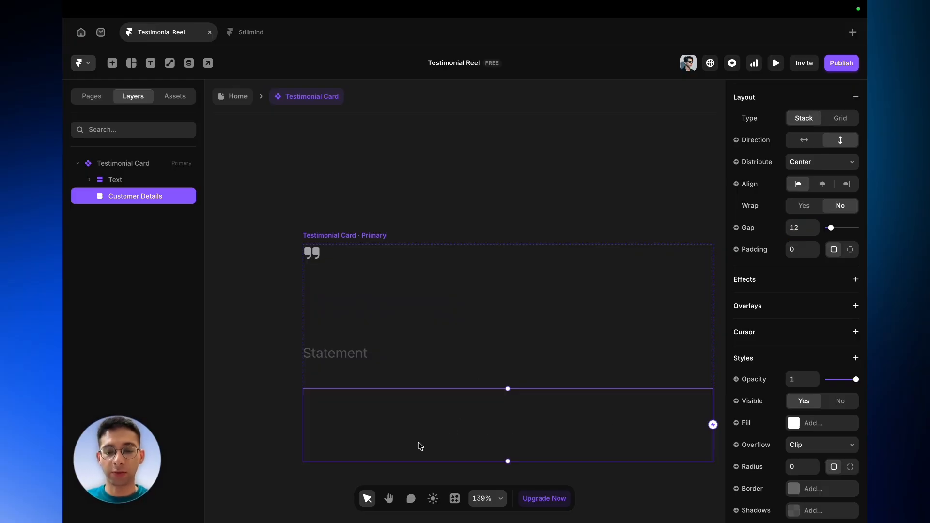
- Draw a frame about 63 × 44 inside Customer Details and name it Image
key("f")
left_click_drag(362, 399, 412, 436)
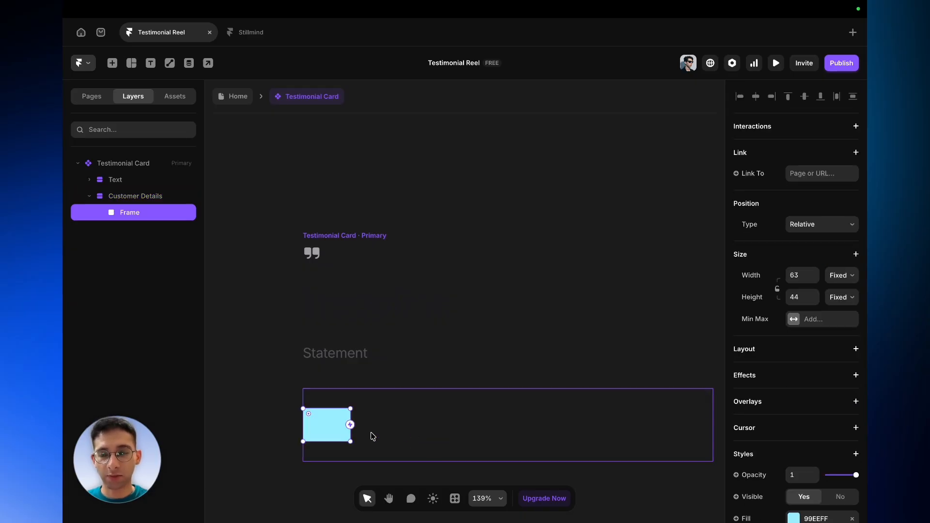
double_click(156, 208)
type("Image")
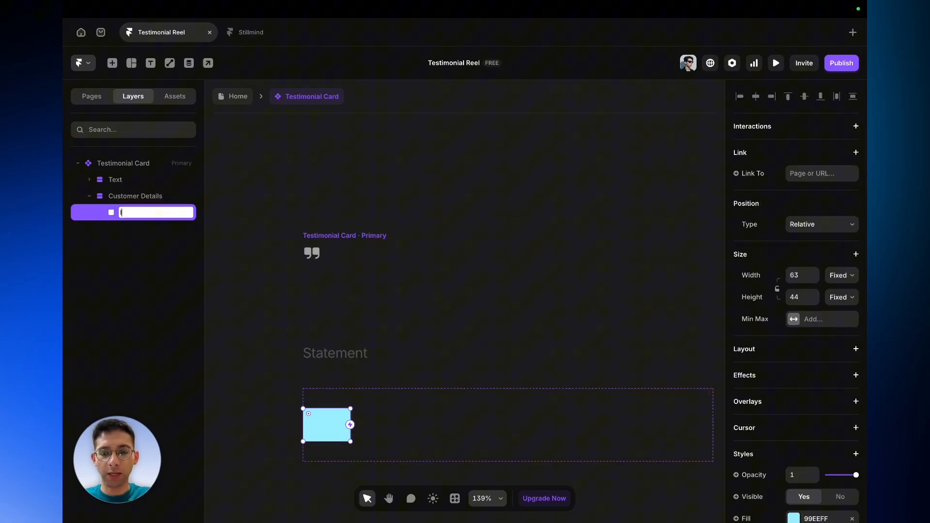
key("Return")
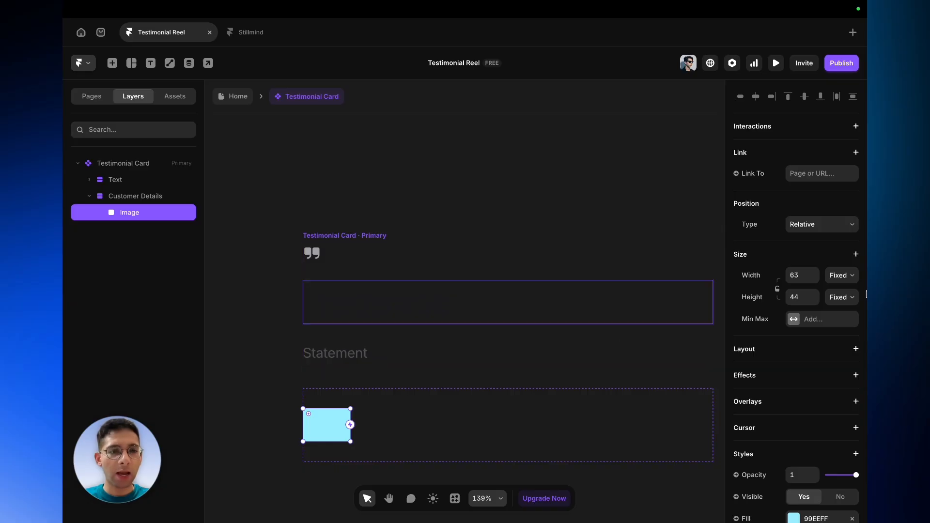
- Set the Image frame's width and height to 48 and lock its aspect ratio
left_click(800, 283)
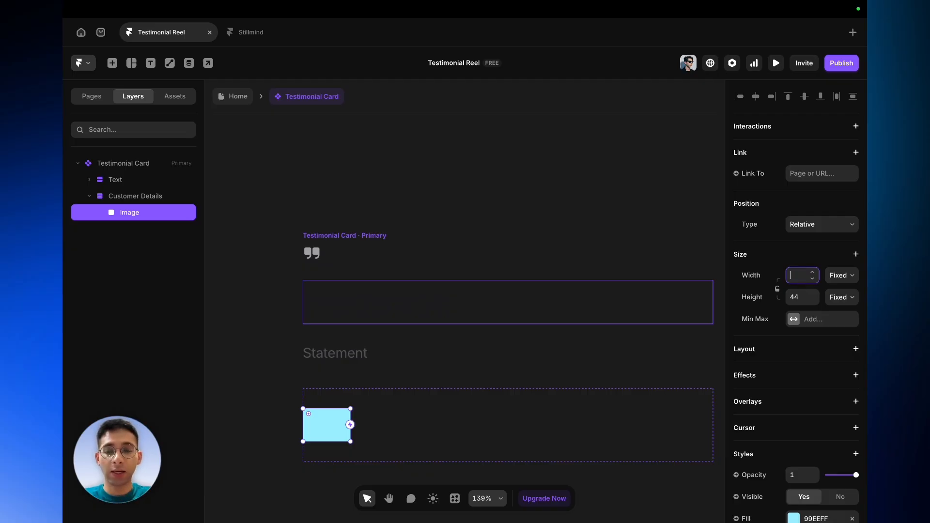
type("48")
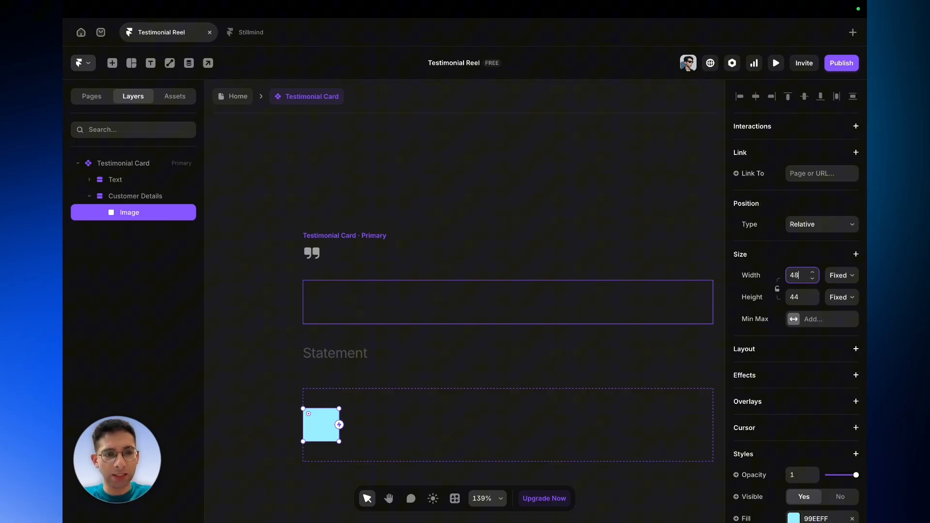
left_click(797, 297)
key("BackSpace")
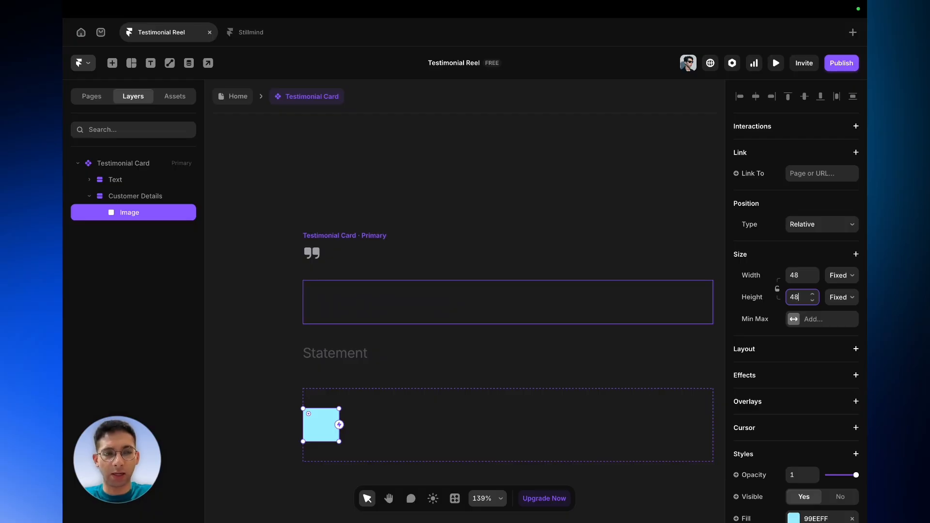
left_click(778, 290)
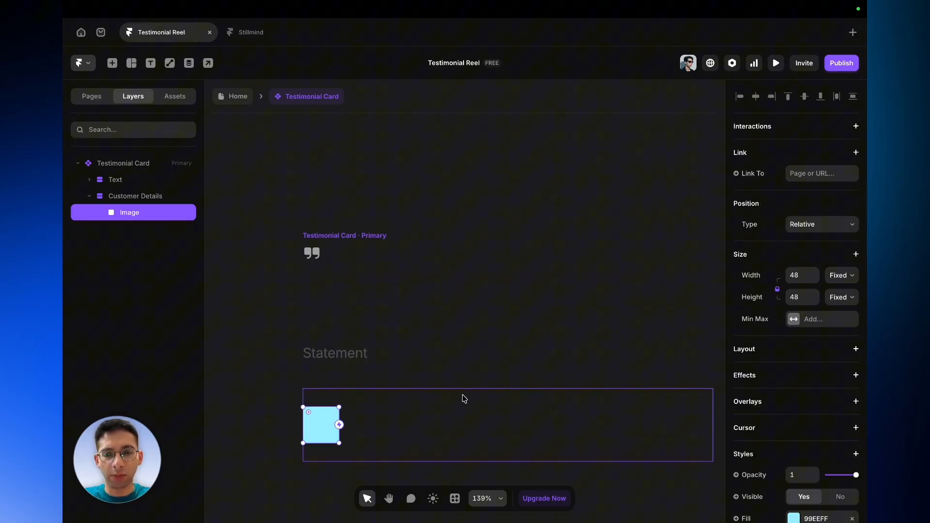
- Set the Image frame's corner radius to 24
scroll(765, 403, "down", 3)
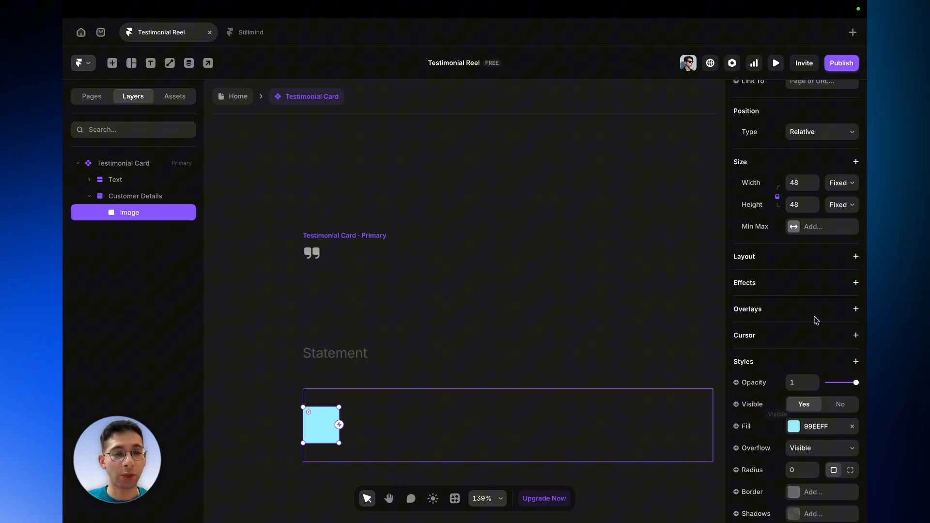
scroll(833, 395, "down", 3)
left_click(798, 354)
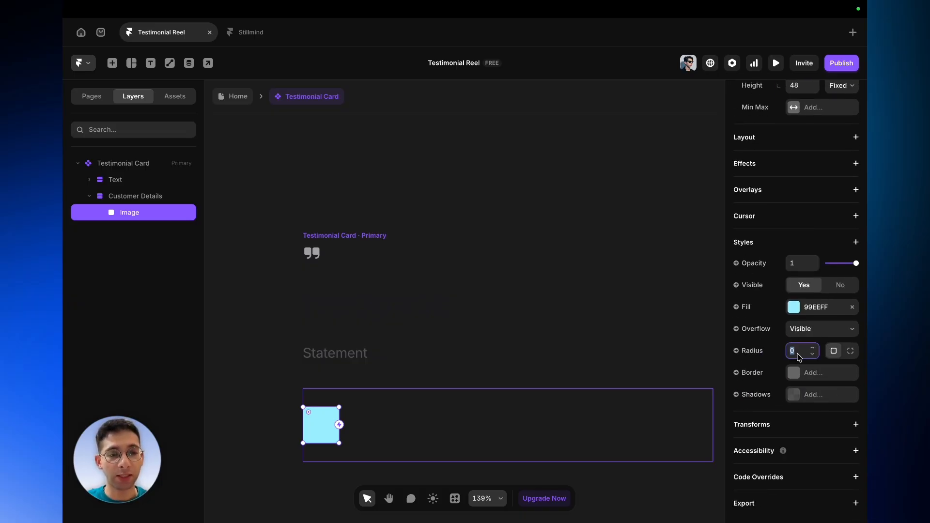
type("24")
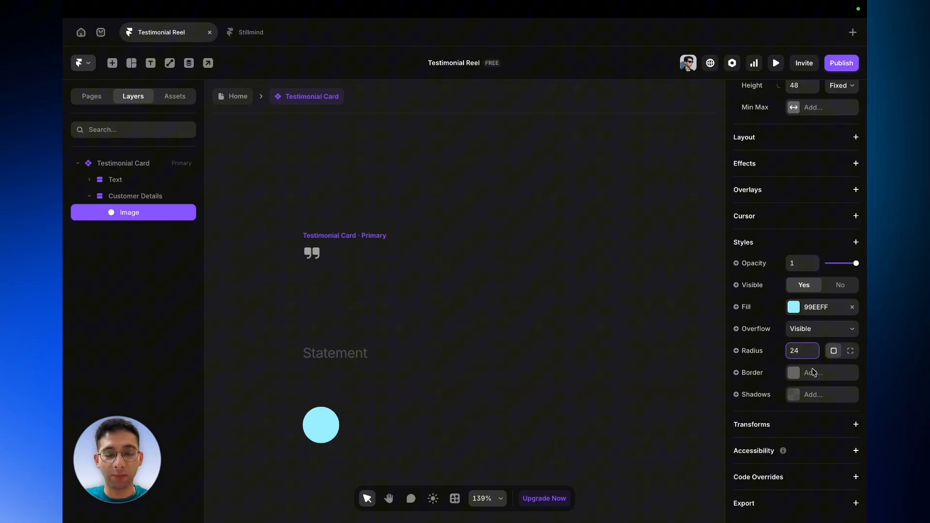
- Replace the Image fill with a new image variable named Customer Image
left_click(853, 309)
left_click(756, 309)
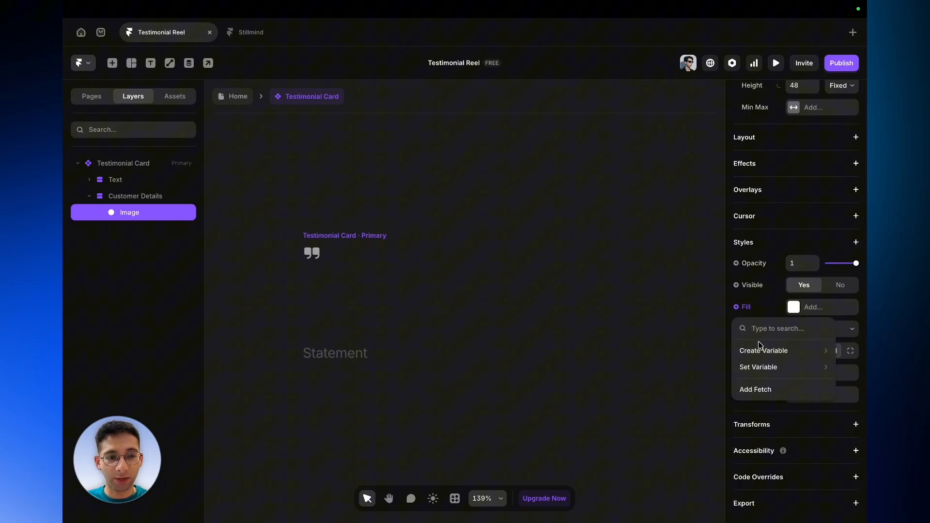
mouse_move(760, 350)
left_click(698, 367)
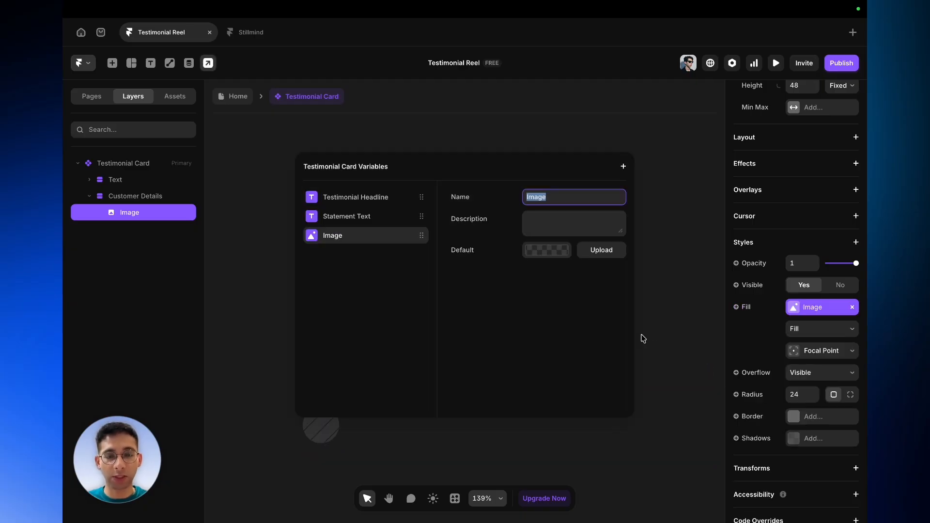
key("BackSpace")
type("Customer")
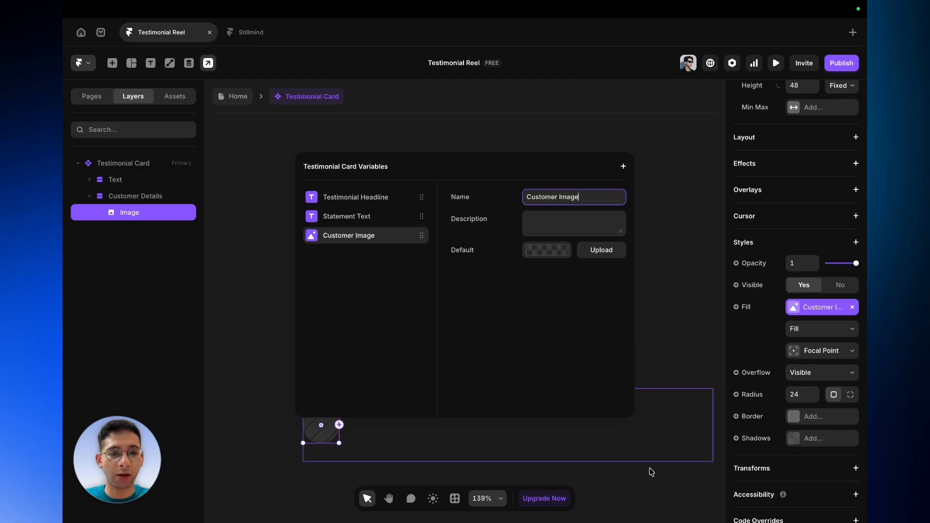
left_click(625, 487)
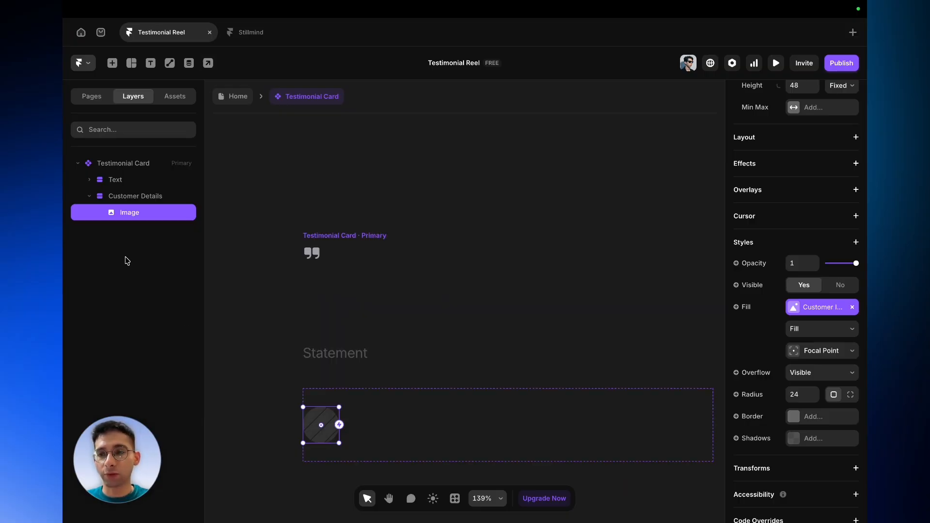
- Set the Customer Details frame's height to Fit Content
left_click(139, 197)
scroll(787, 337, "up", 5)
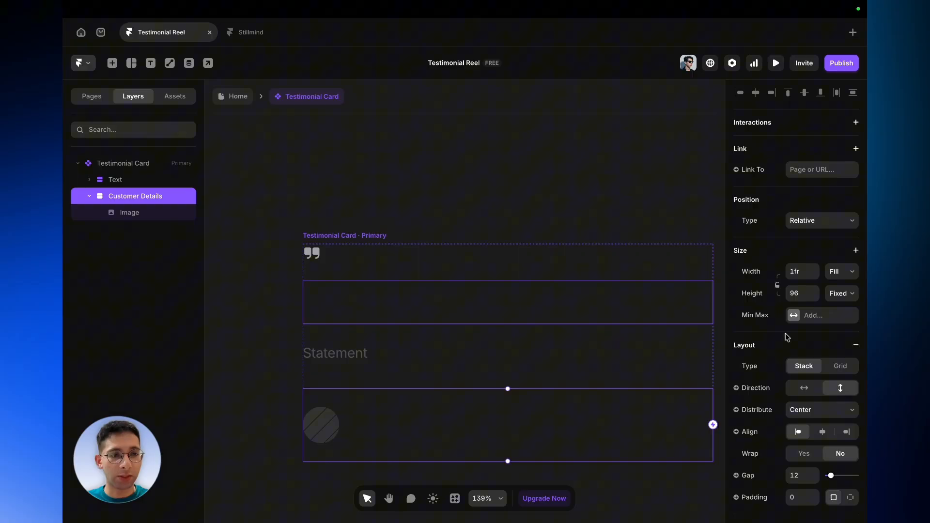
left_click(841, 294)
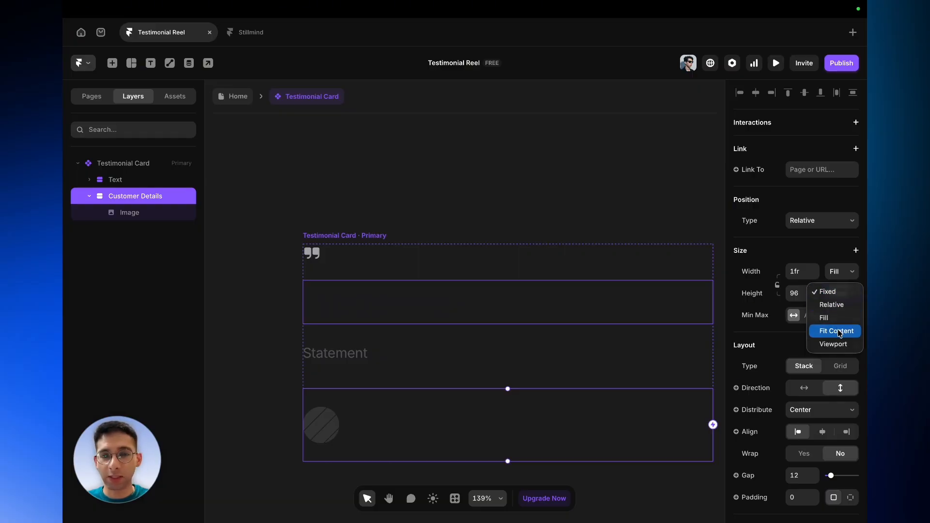
left_click(840, 332)
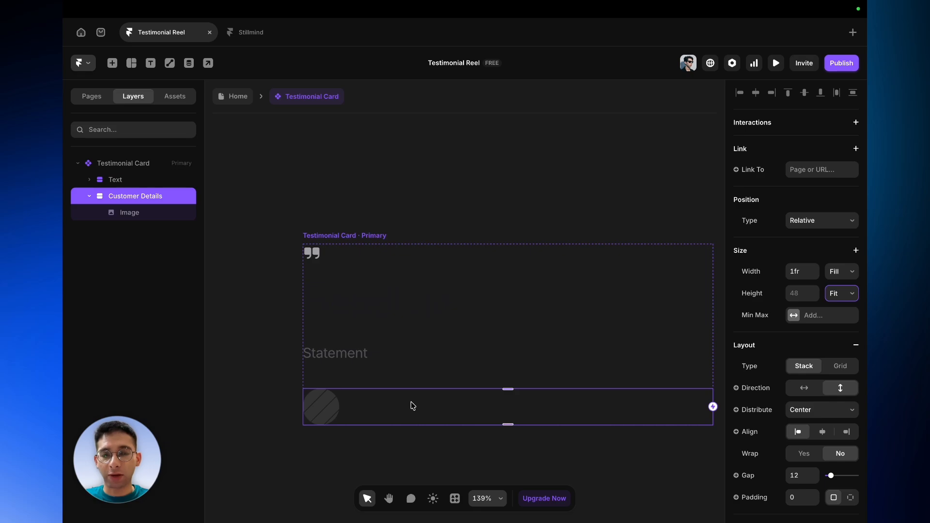
- Draw a frame about 75 × 39 inside Customer Details below Image and name it Title
key("f")
left_click_drag(388, 404, 444, 433)
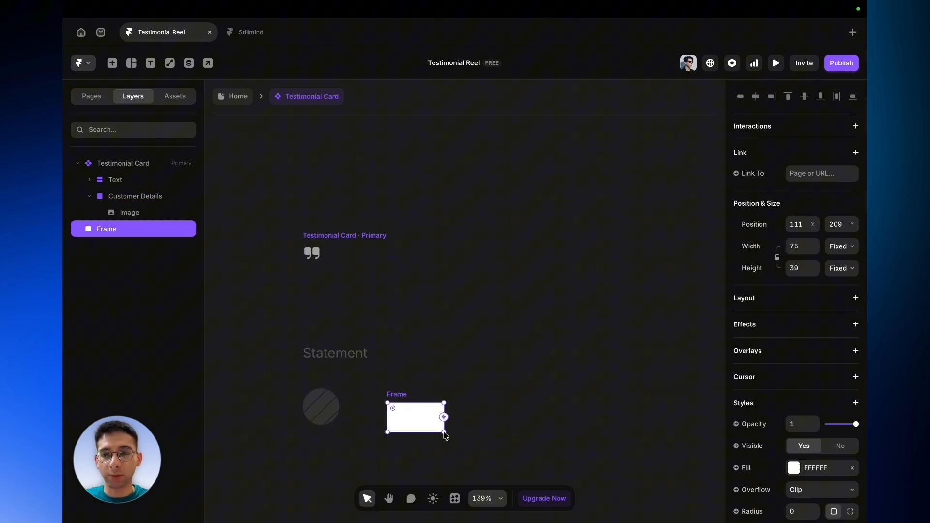
left_click_drag(116, 230, 124, 222)
double_click(130, 229)
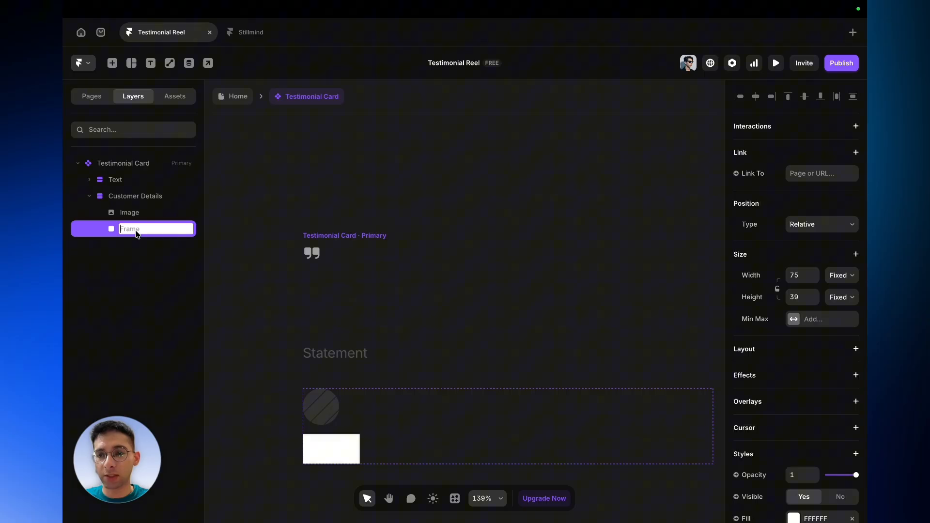
type("Title")
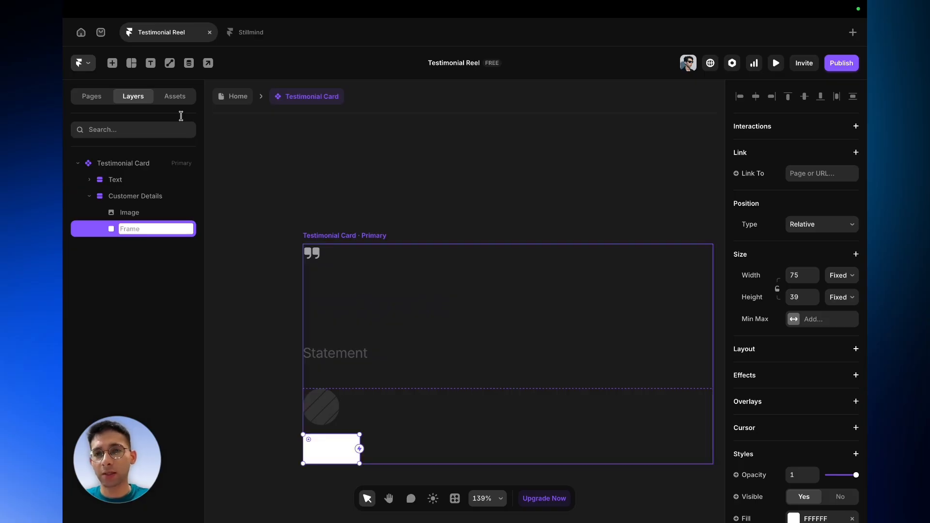
key("Return")
- Set the Title frame's width to Fill and give it a horizontal stack layout with gap 0
left_click(842, 276)
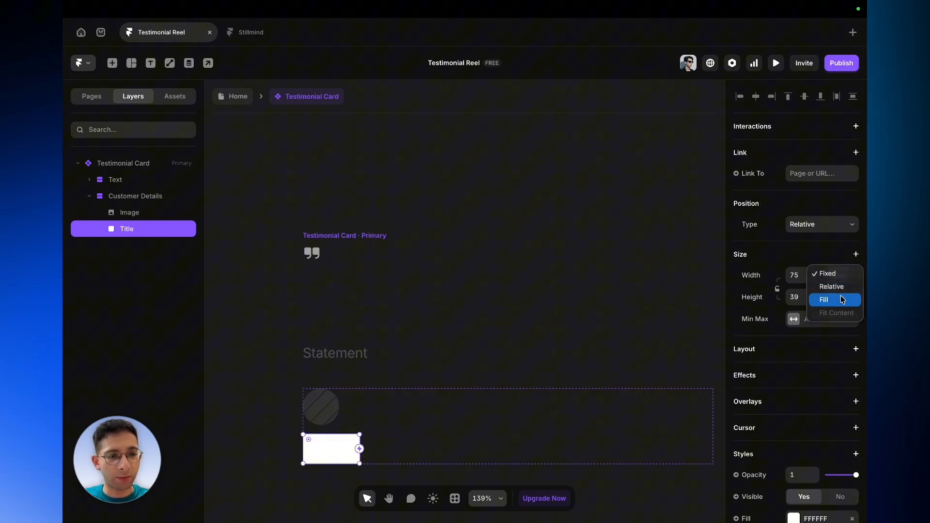
left_click(826, 300)
left_click(856, 349)
scroll(818, 479, "down", 1)
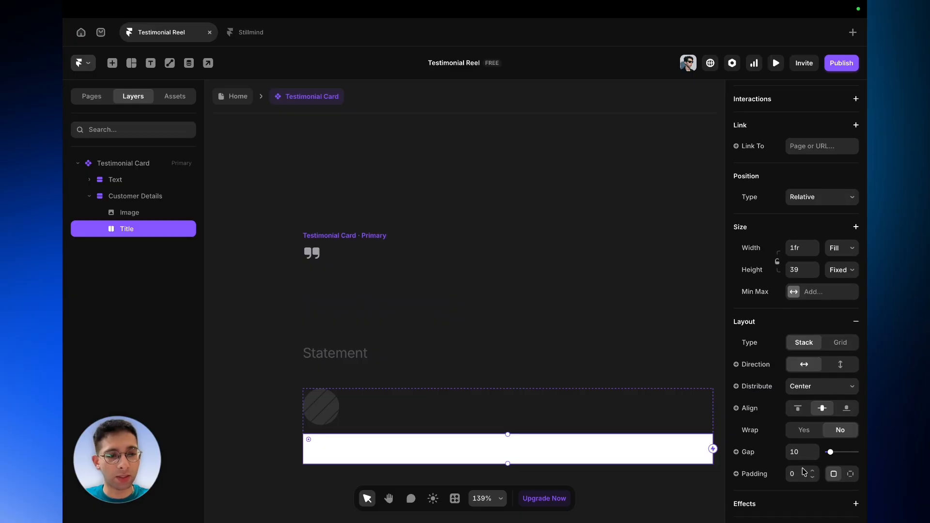
left_click(802, 453)
key("BackSpace")
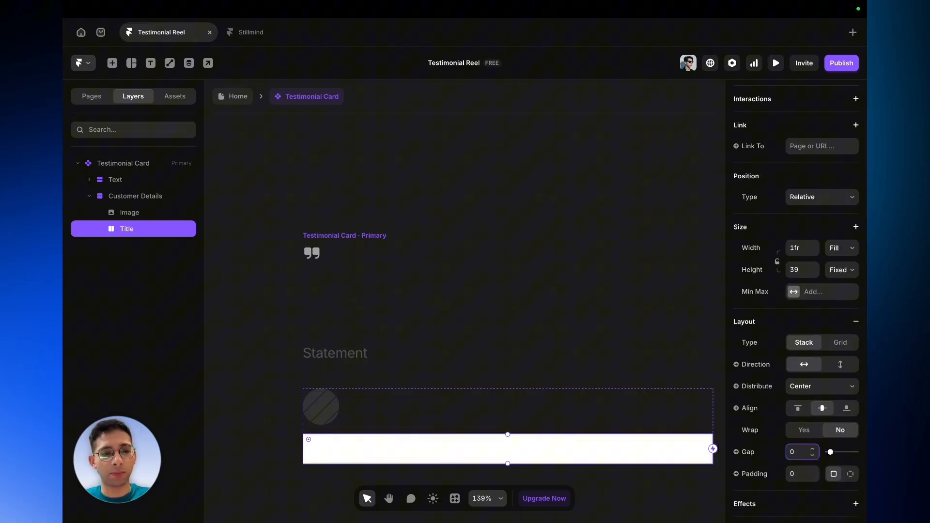
type("0")
- Remove the Title frame's fill
left_click(787, 324)
left_click(787, 324)
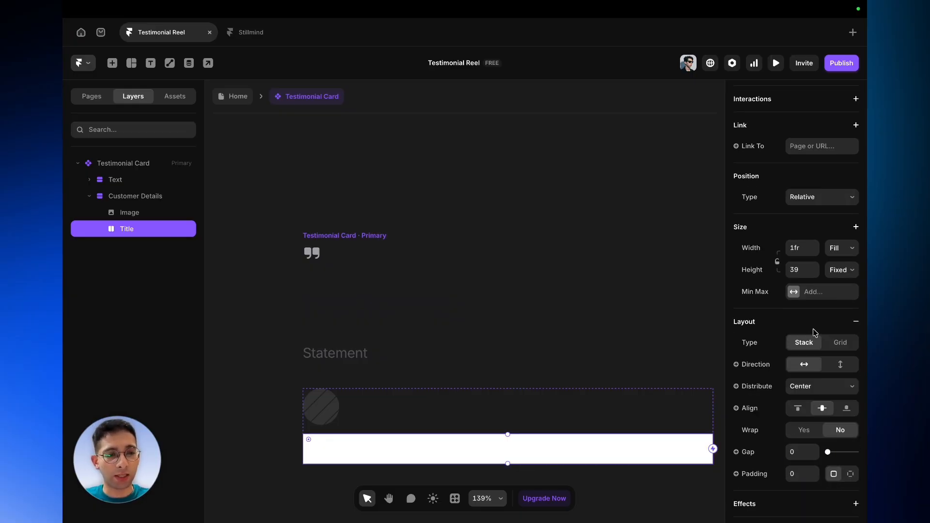
scroll(815, 333, "down", 7)
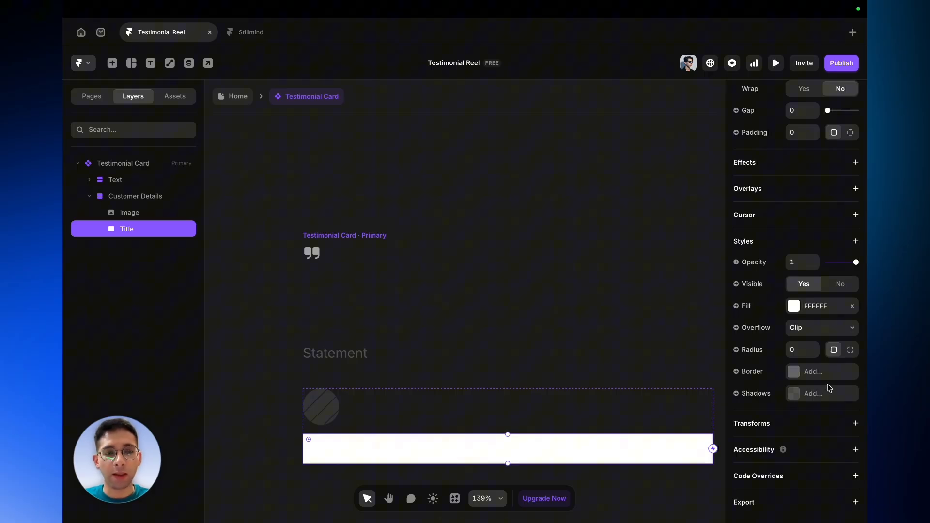
left_click(852, 306)
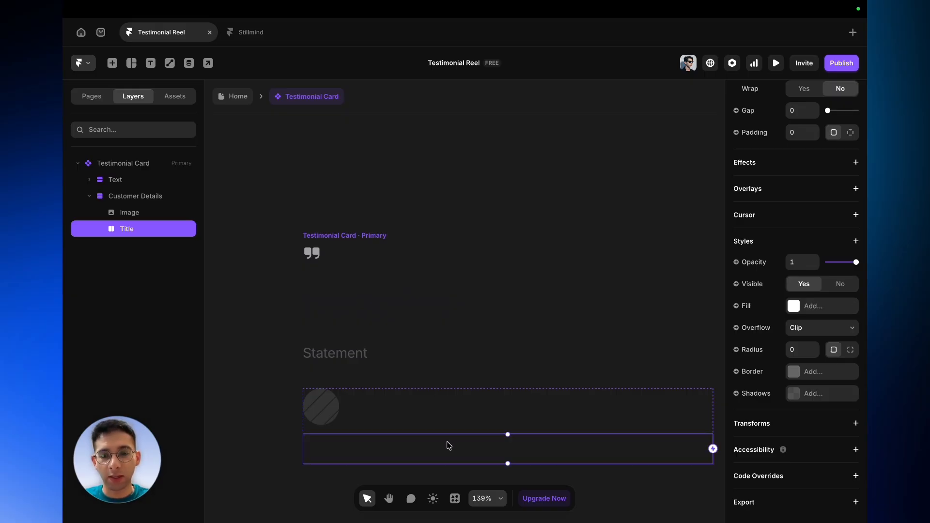
- Add a text layer reading placeholder inside Title and set its width to Fill
key("t")
left_click(388, 451)
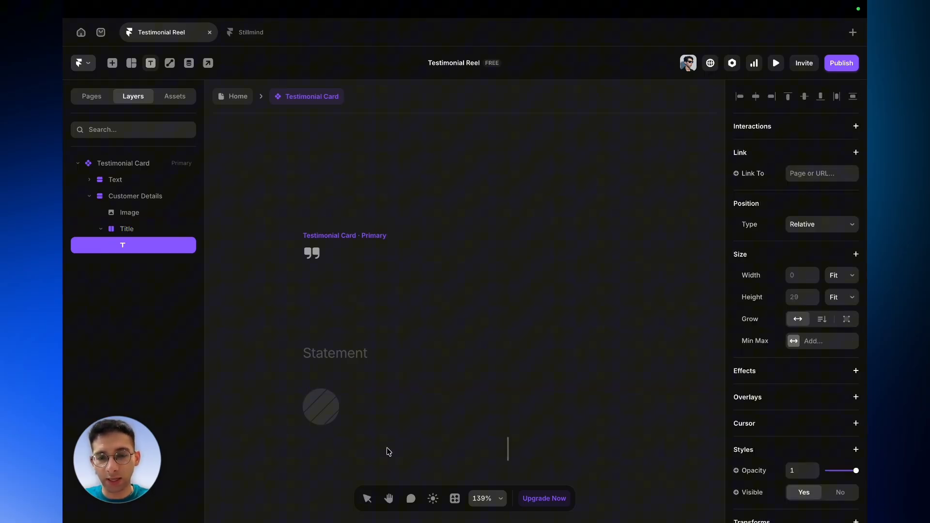
type("placeholder")
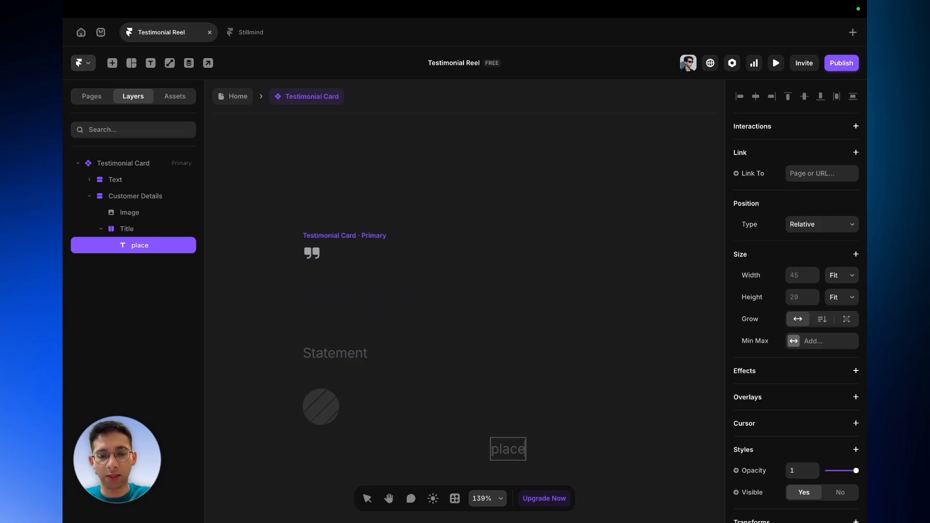
left_click(833, 275)
left_click(832, 265)
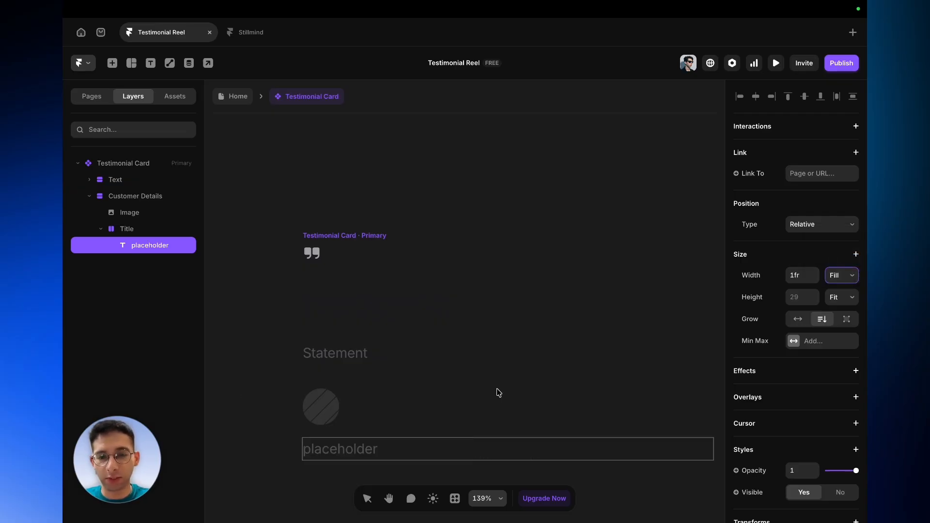
- Change the text inside the Title frame to Title
left_click(143, 237)
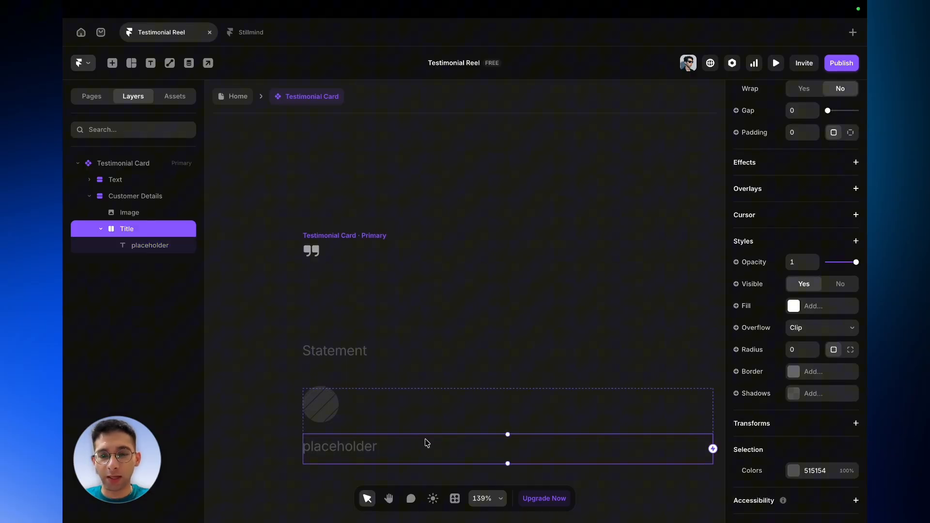
scroll(426, 442, "down", 2)
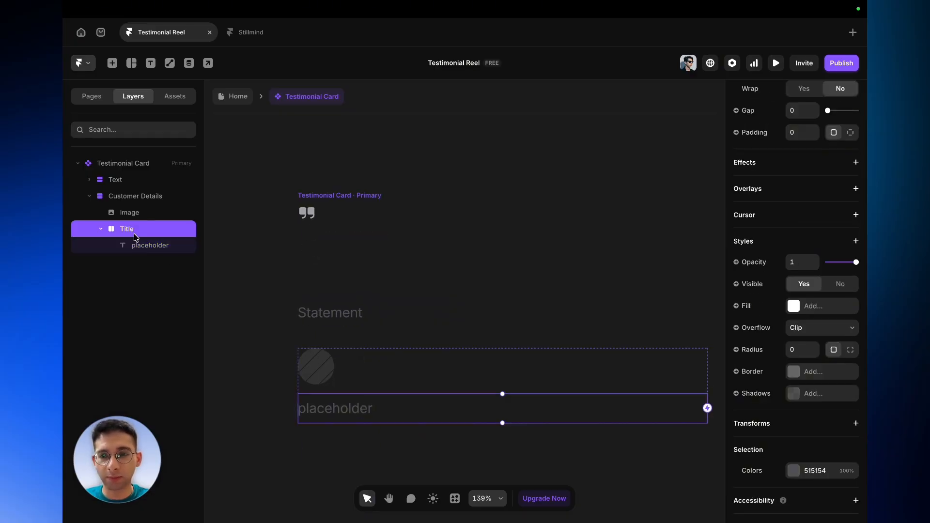
left_click(364, 412)
scroll(867, 414, "down", 8)
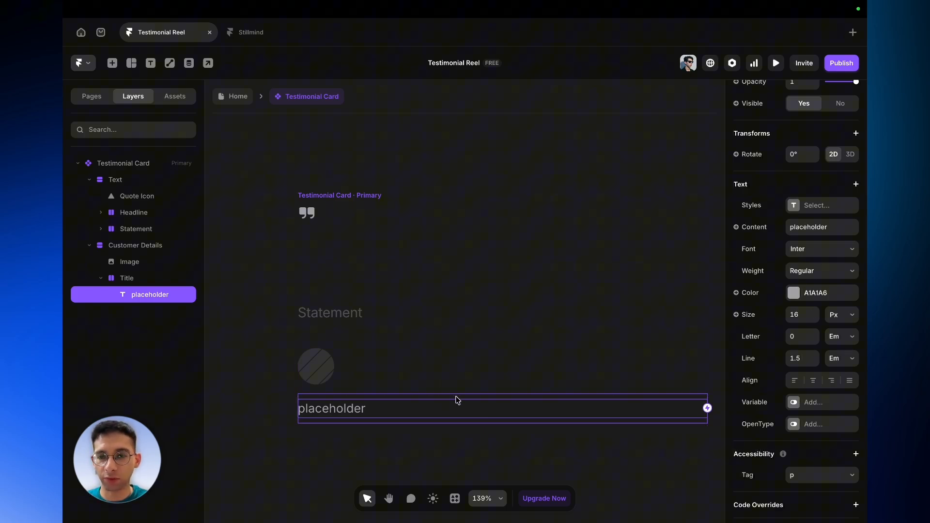
double_click(371, 416)
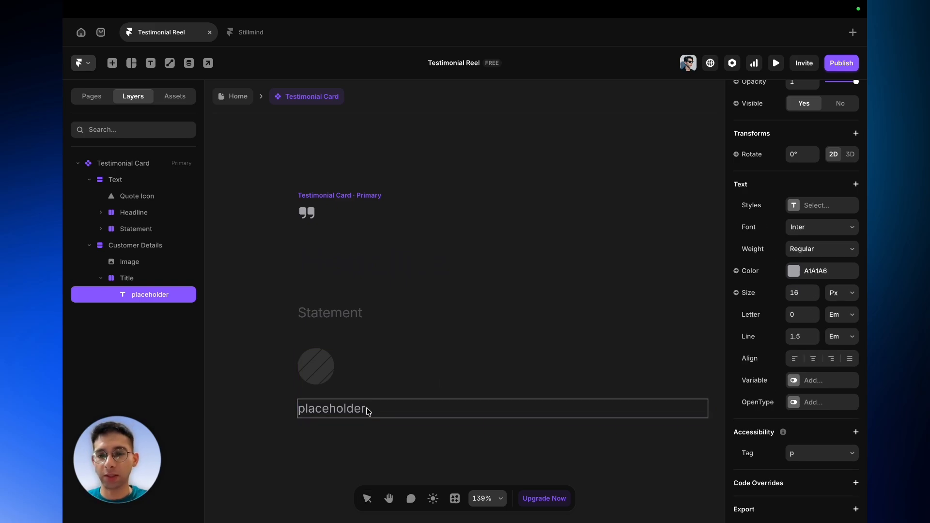
left_click_drag(368, 412, 254, 411)
key("BackSpace")
type("ti")
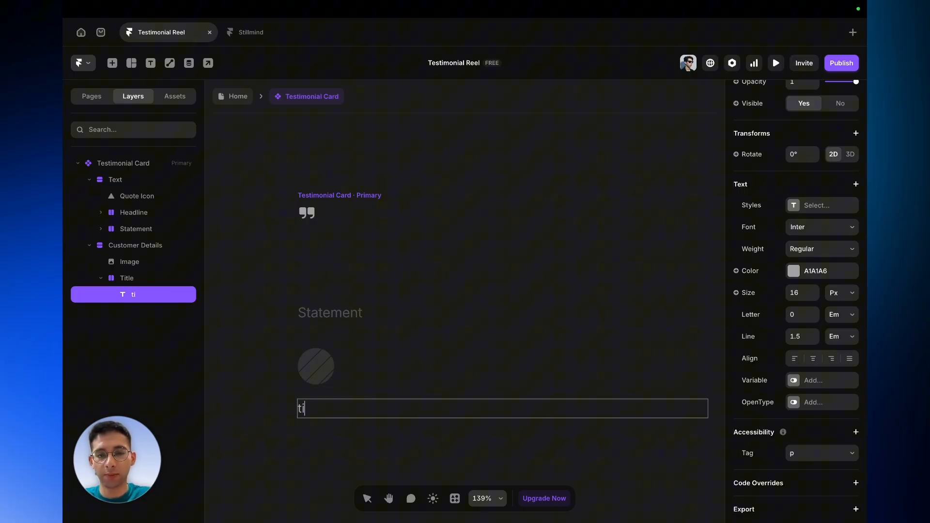
type("Tit")
type("le")
key("Return")
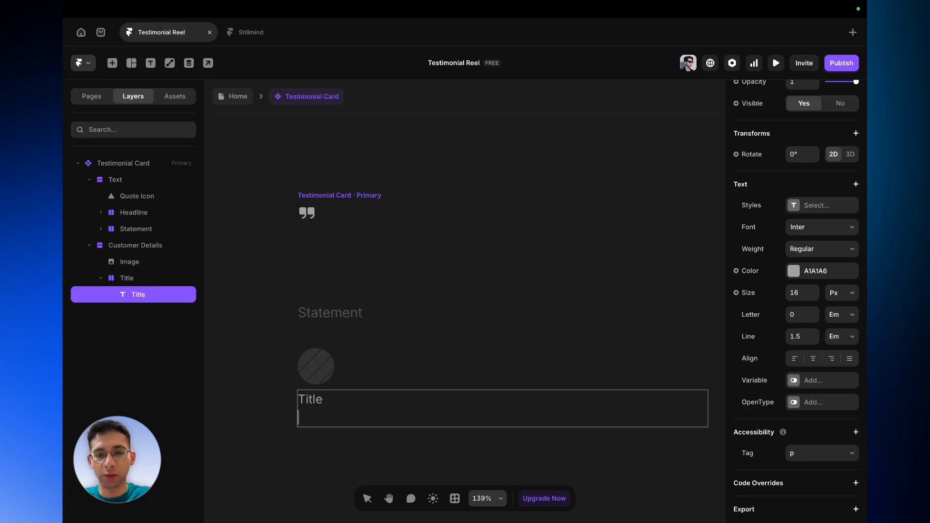
key("BackSpace")
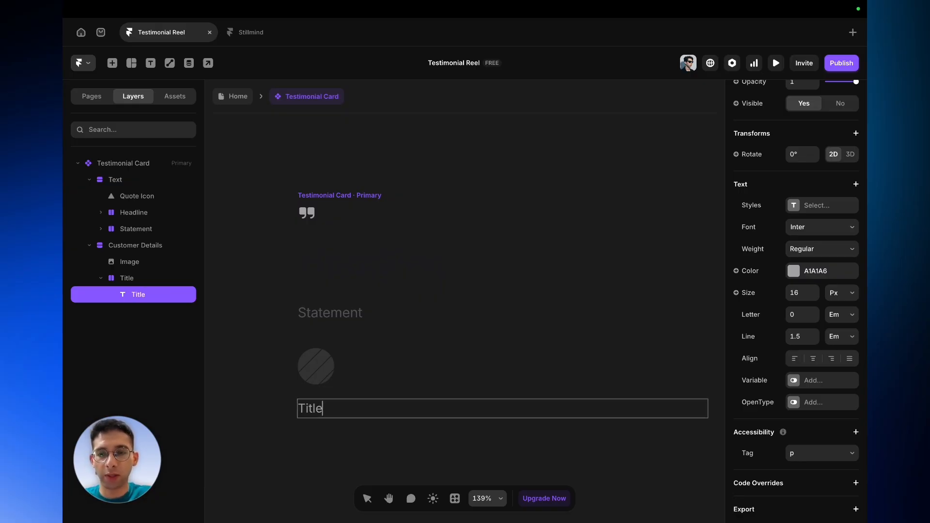
- Rename the text layer to Title text
double_click(159, 295)
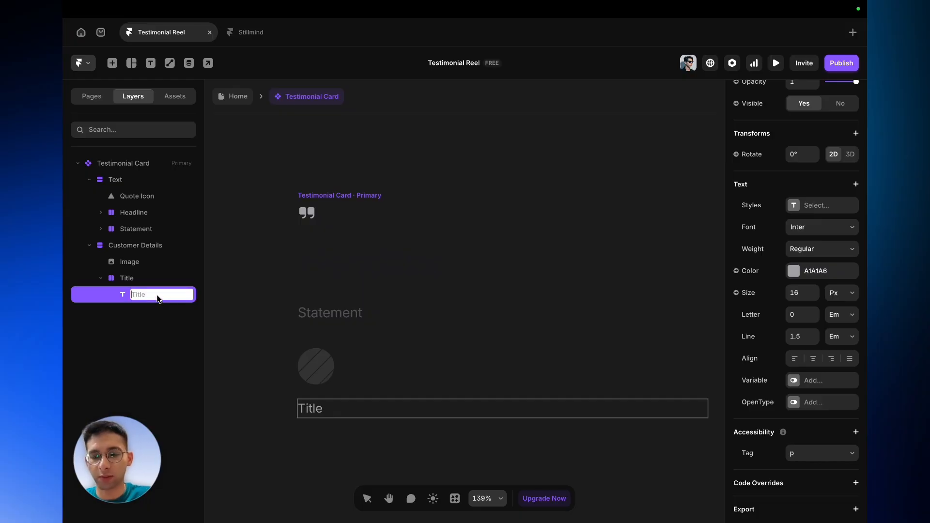
type("Title text")
key("Return")
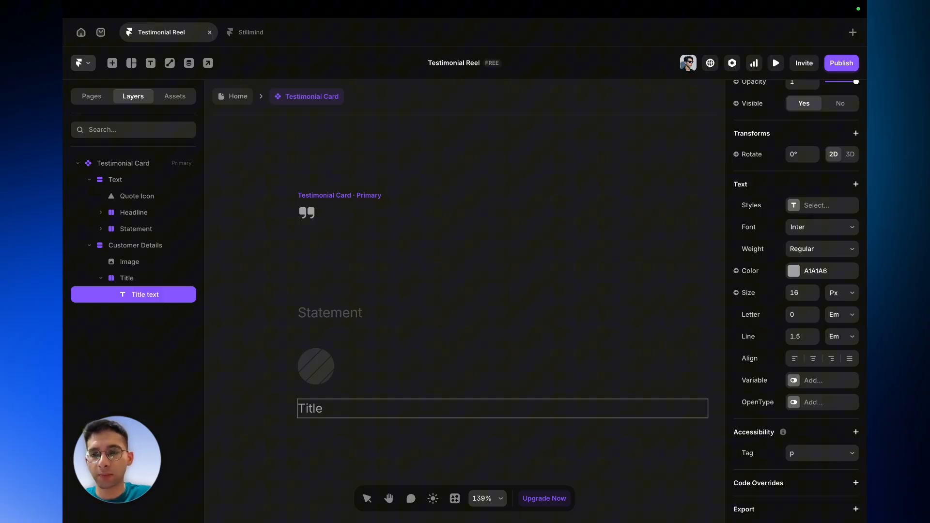
- Rename the text layer inside Title to Title Text
double_click(151, 298)
left_click(152, 296)
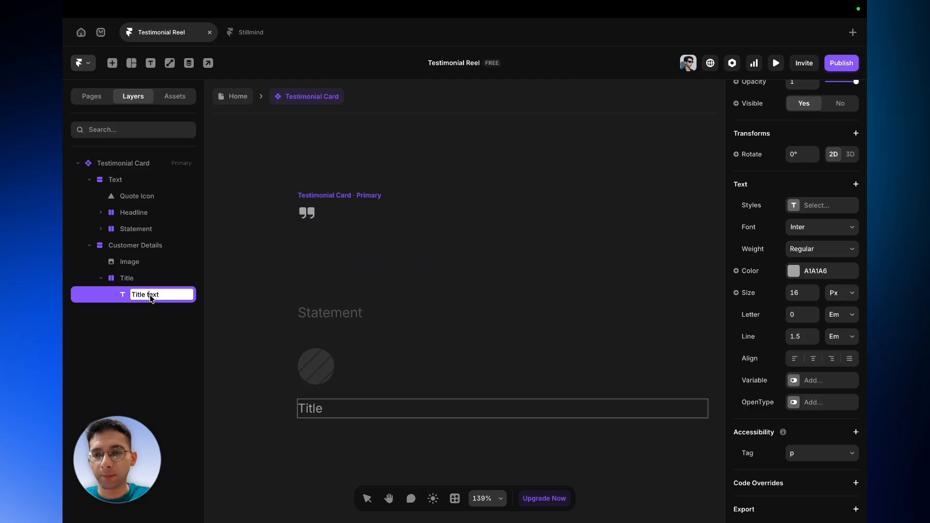
key("BackSpace")
type("T")
key("Return")
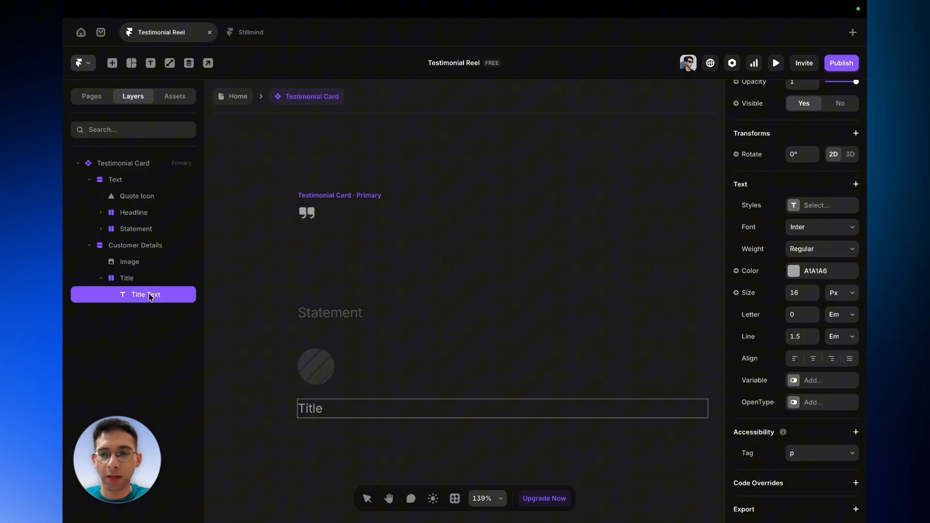
- Bind the title text's content to a new plain-text component variable named Title Text
scroll(819, 297, "down", 1)
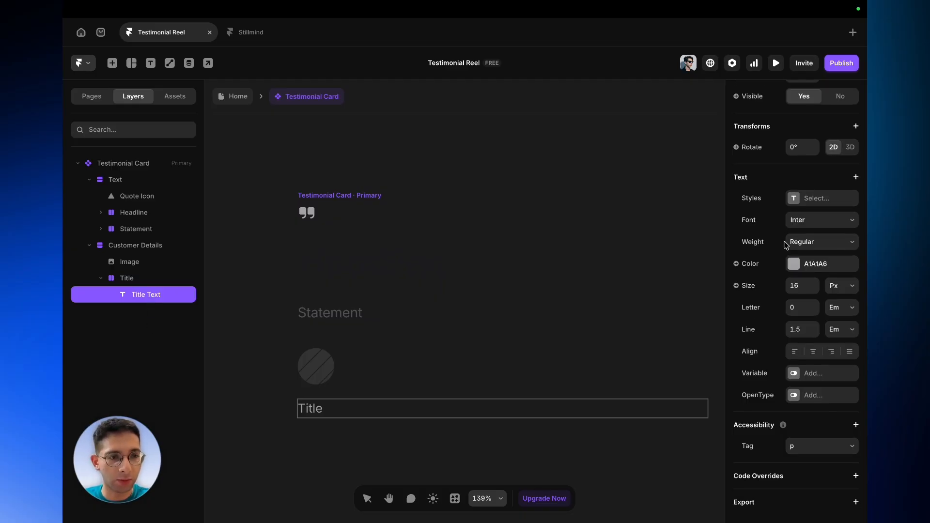
scroll(781, 274, "up", 1)
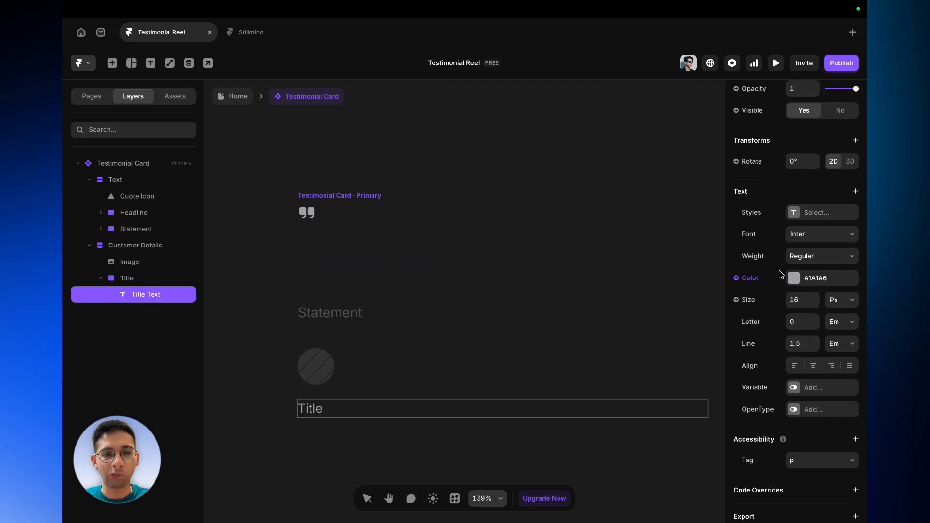
left_click(347, 417)
left_click(772, 239)
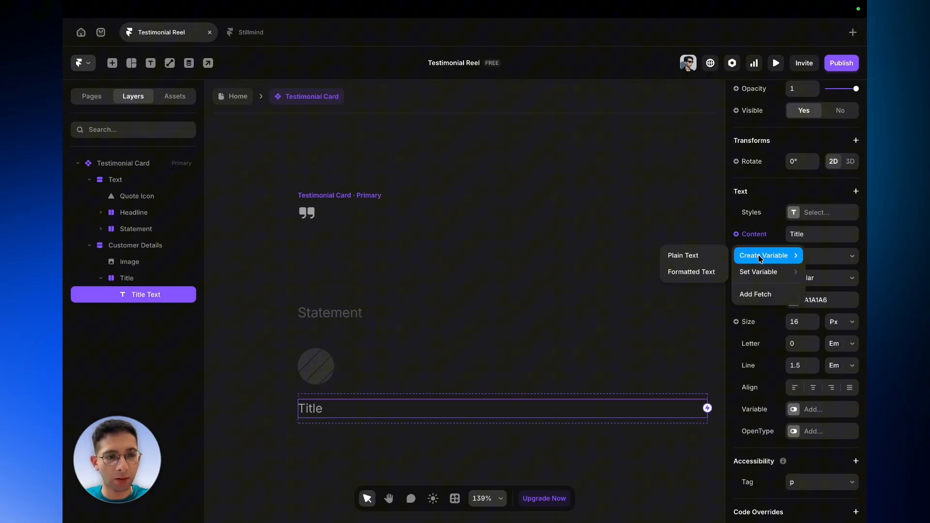
left_click(694, 258)
left_click(578, 196)
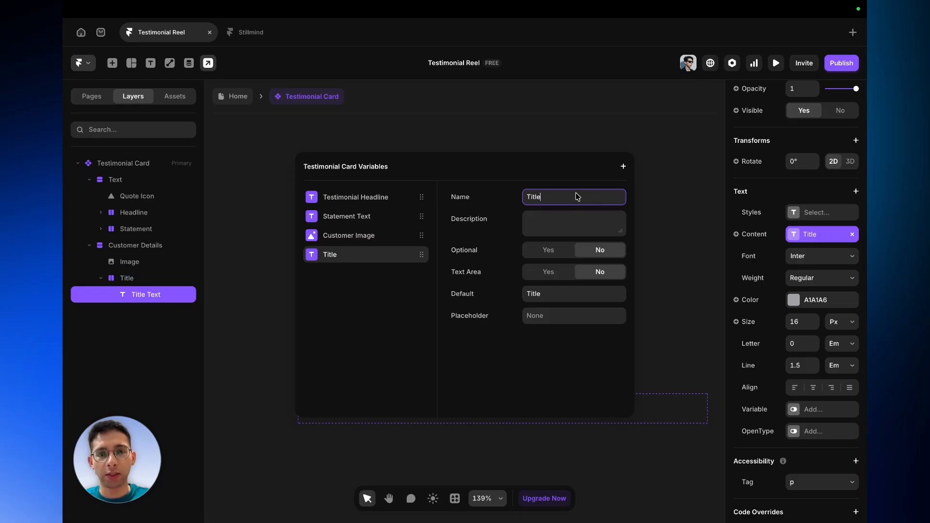
type("T")
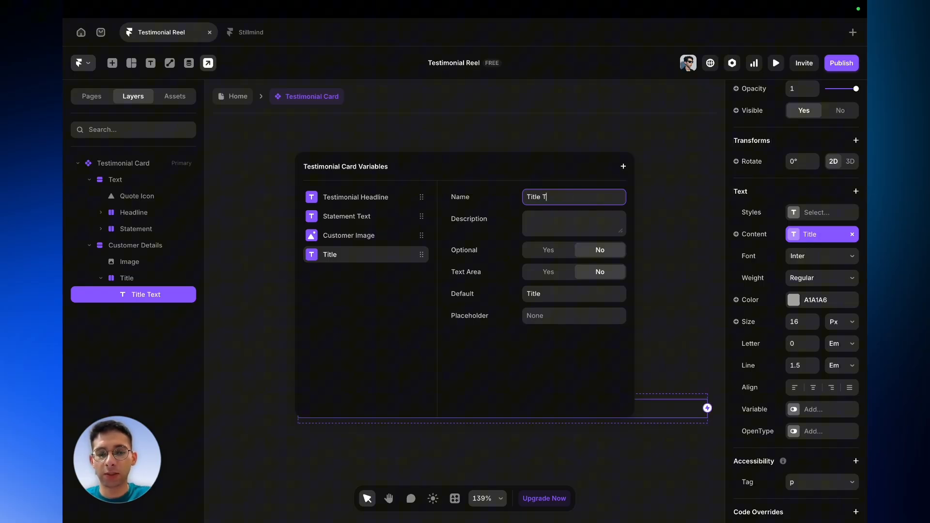
type("ext")
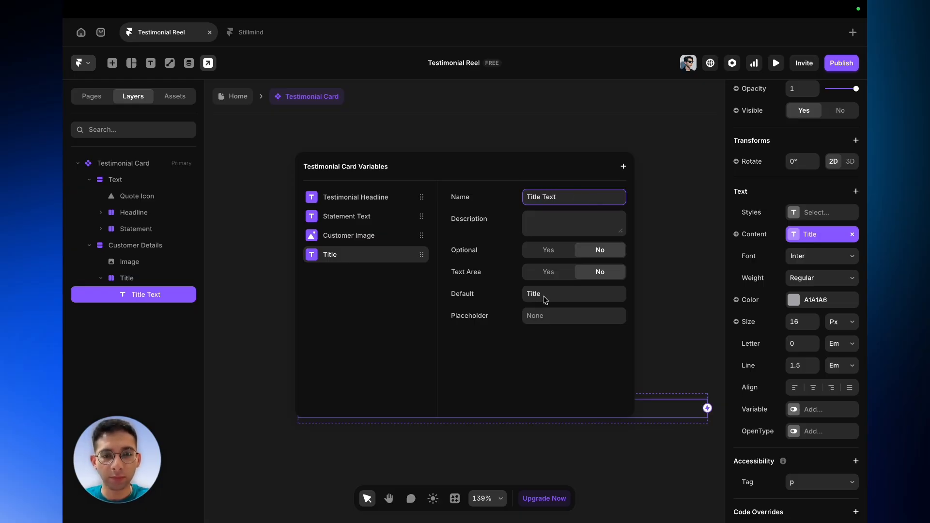
key("Return")
left_click(282, 439)
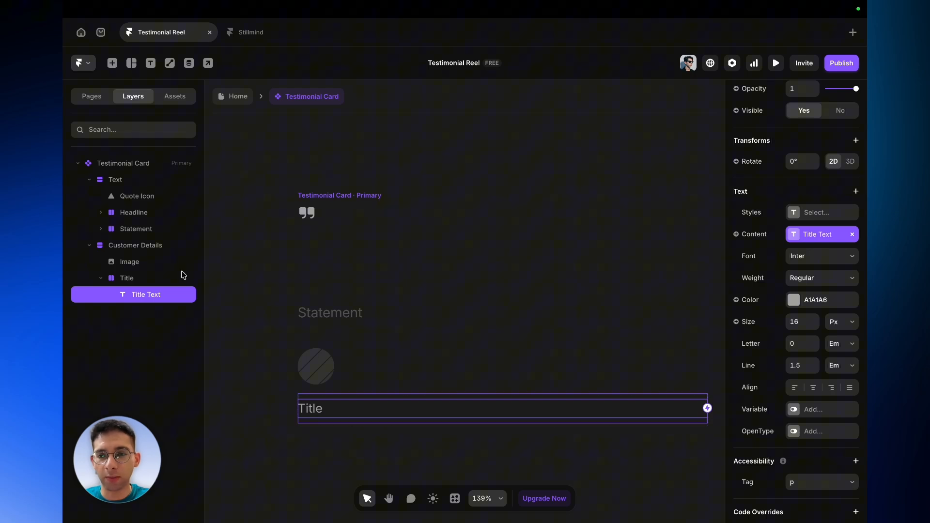
- Set the Title frame's height to Fit Content
left_click(178, 279)
scroll(847, 292, "up", 5)
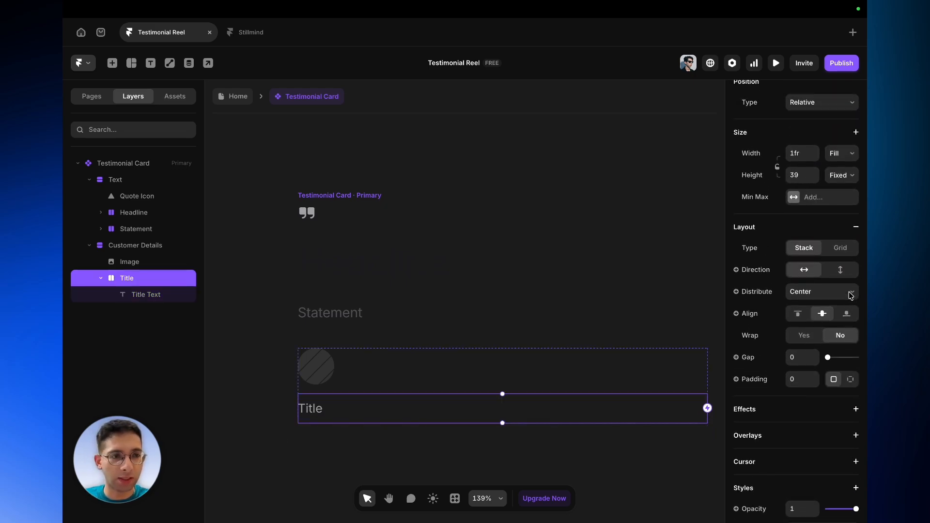
left_click(843, 177)
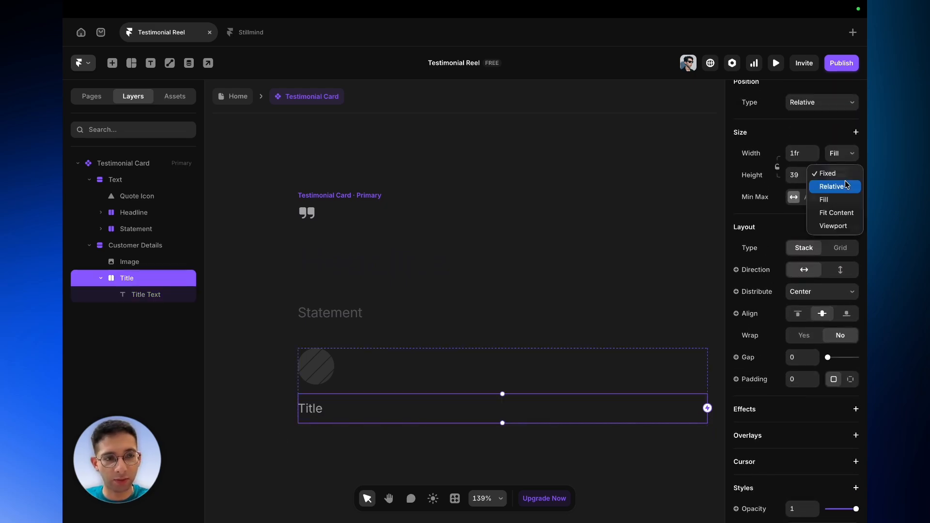
left_click(841, 211)
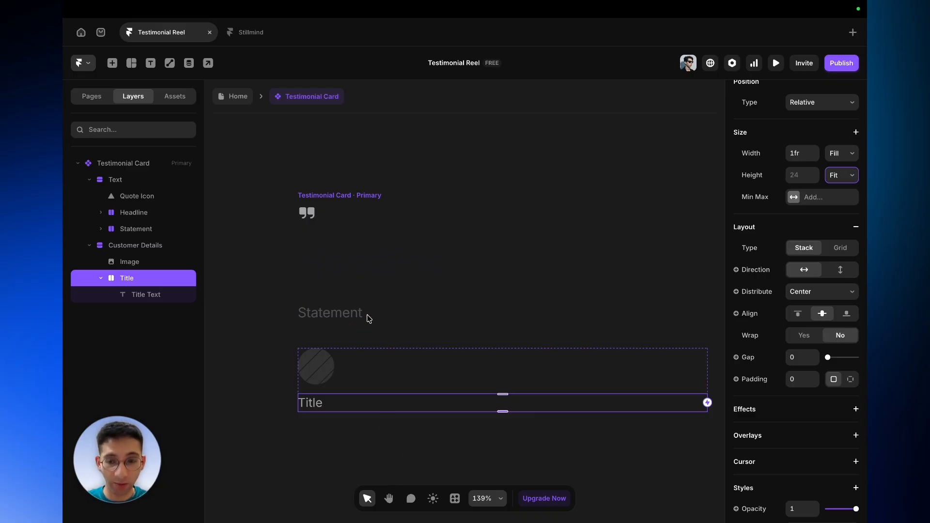
left_click(371, 279)
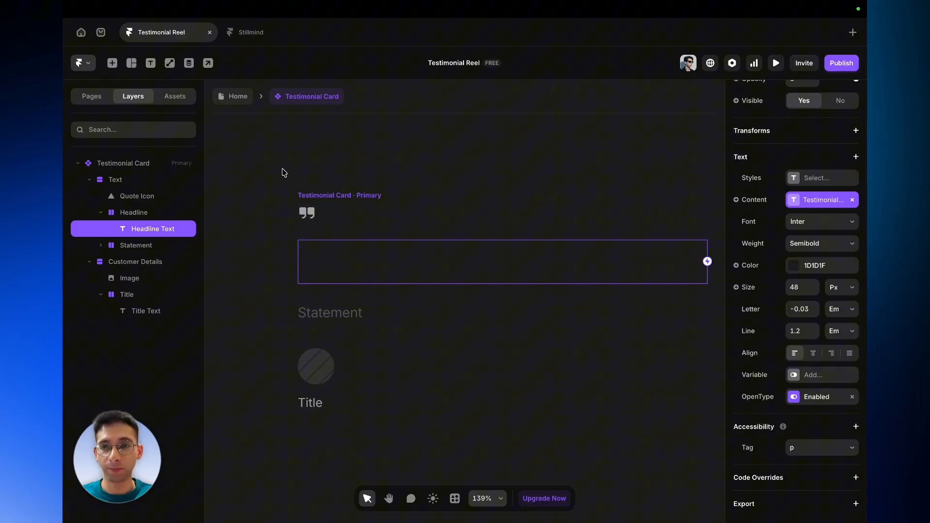
- Open the Testimonial Reel component and move a Testimonial Card instance inside the reel
left_click(239, 97)
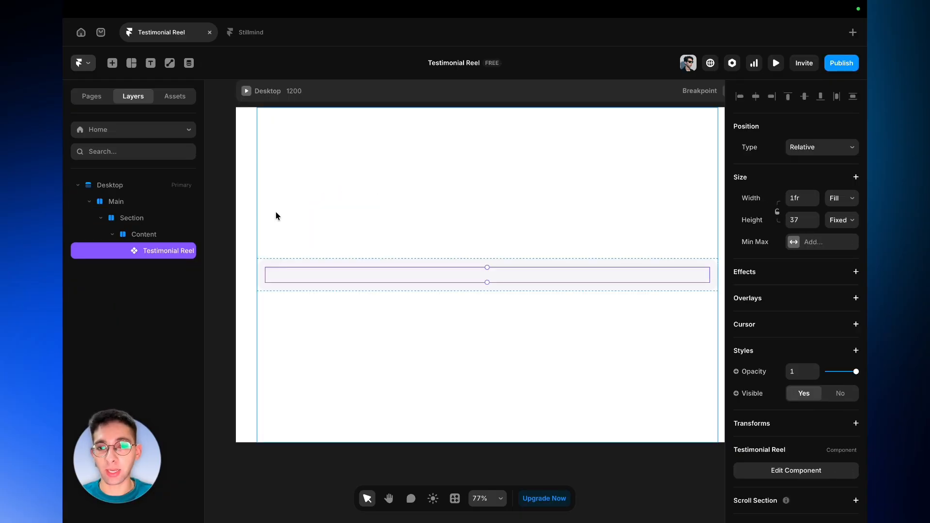
double_click(333, 275)
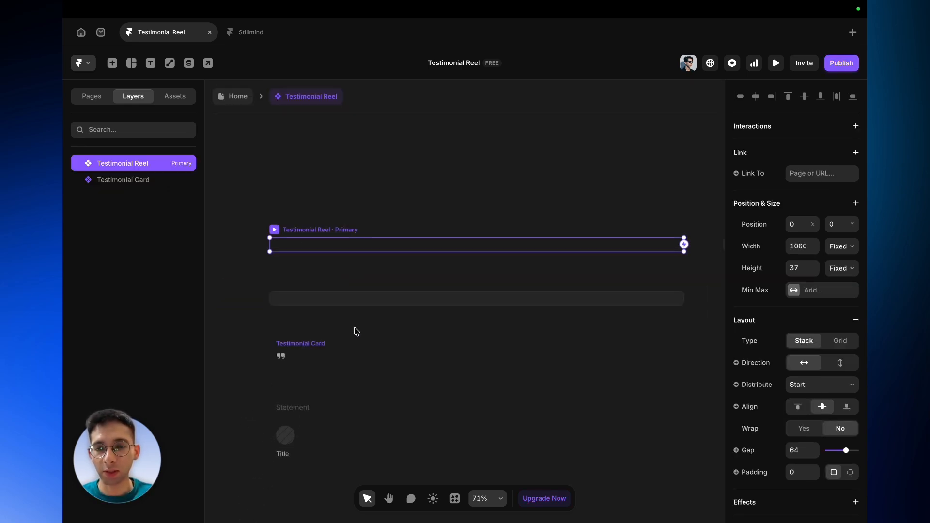
left_click(297, 316)
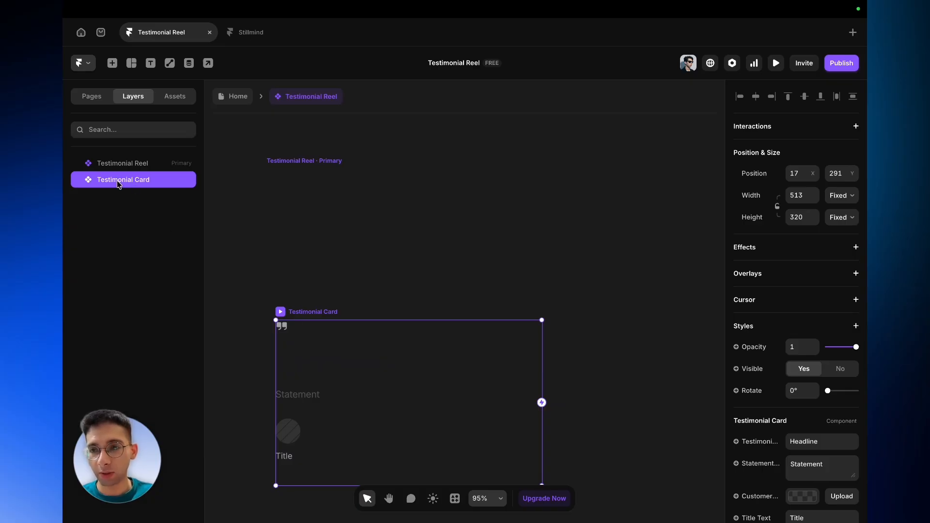
left_click_drag(119, 184, 124, 164)
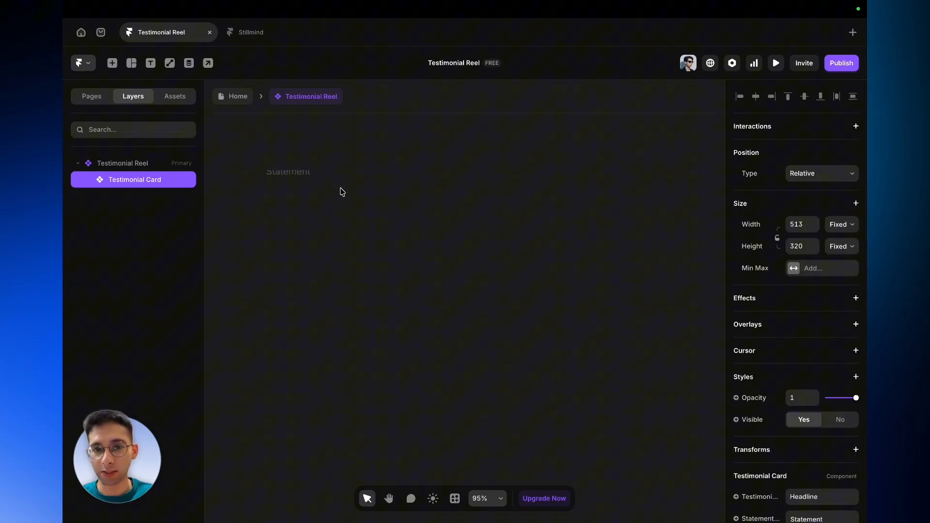
- Set the Testimonial Reel's height to Fit Content
left_click(125, 163)
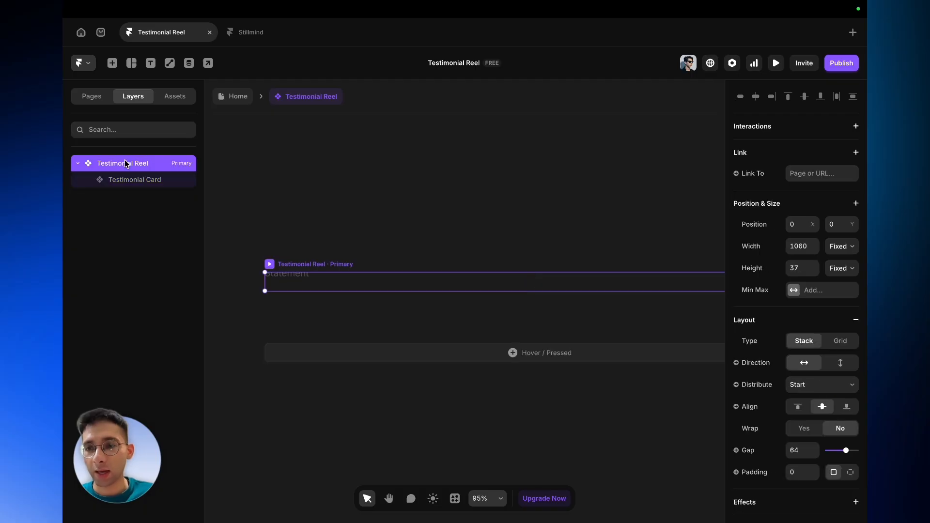
left_click(845, 273)
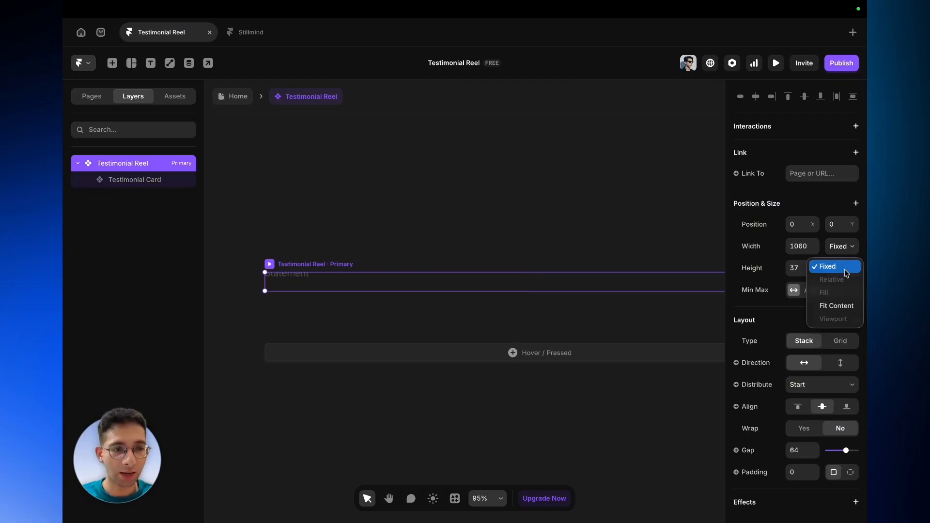
left_click(843, 307)
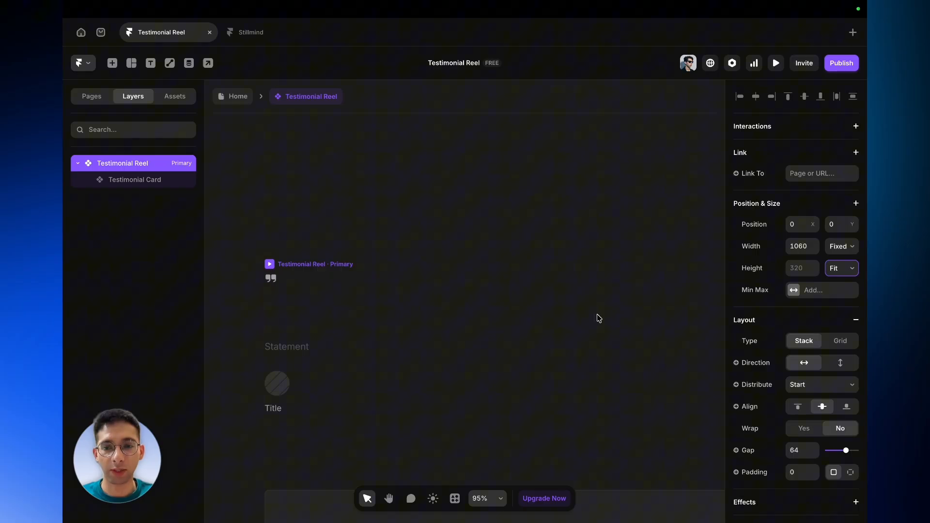
- Examine the Testimonial Card instance inside the reel at different zoom levels
scroll(387, 349, "right", 1)
scroll(387, 349, "down", 4)
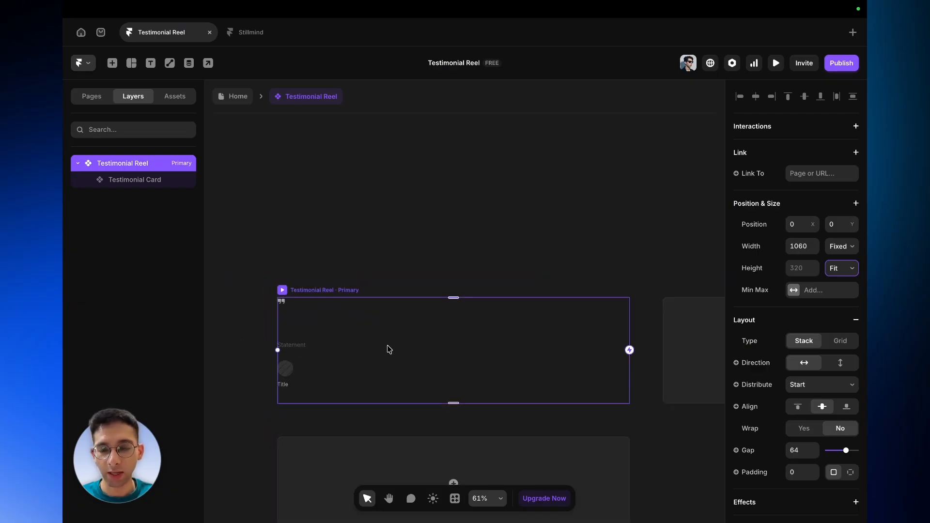
scroll(387, 349, "up", 4)
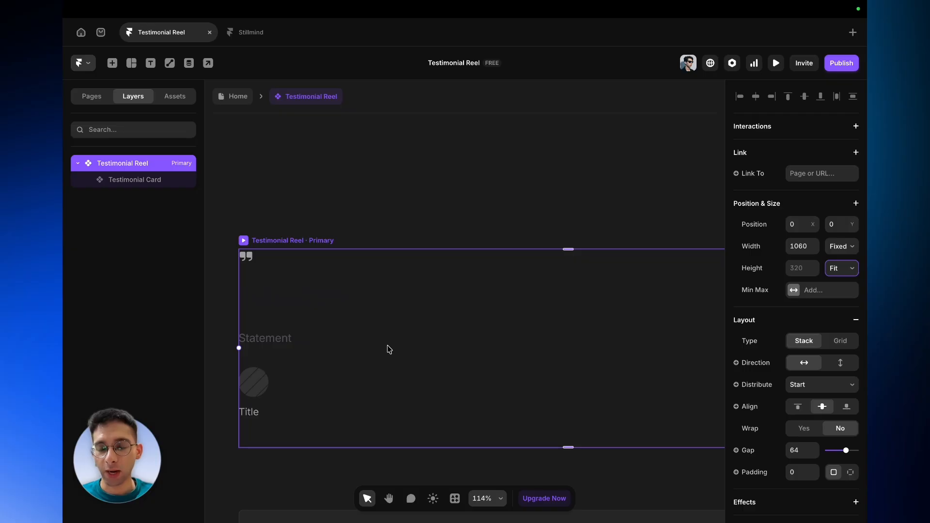
scroll(388, 349, "up", 1)
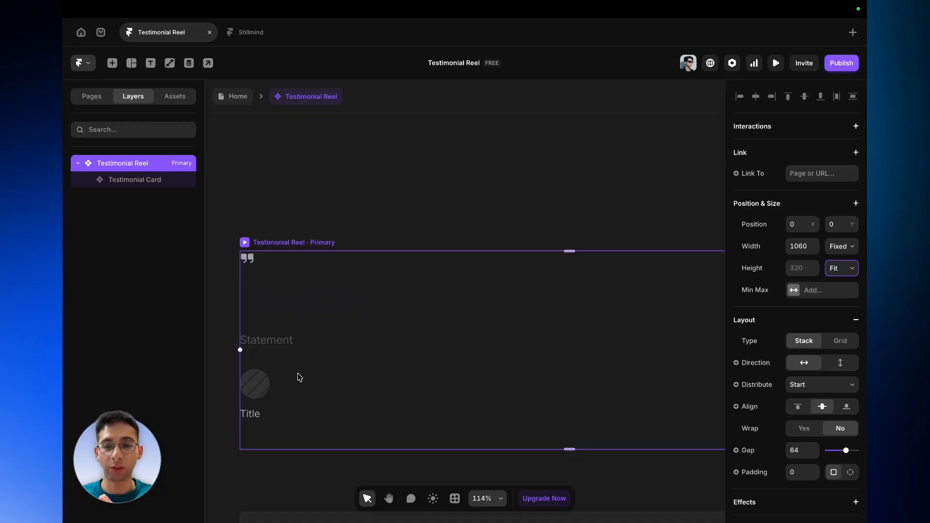
scroll(442, 354, "up", 2)
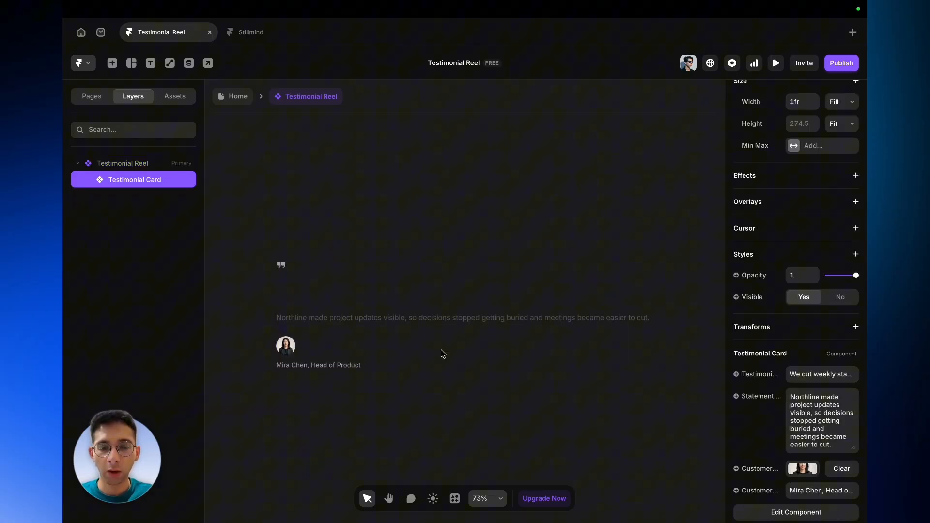
scroll(442, 354, "right", 1)
scroll(442, 354, "left", 2)
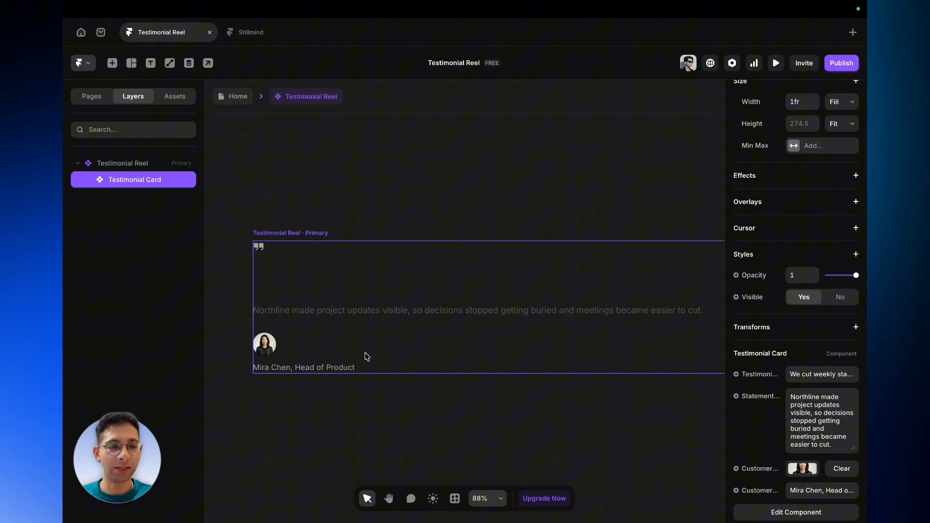
scroll(270, 345, "up", 10)
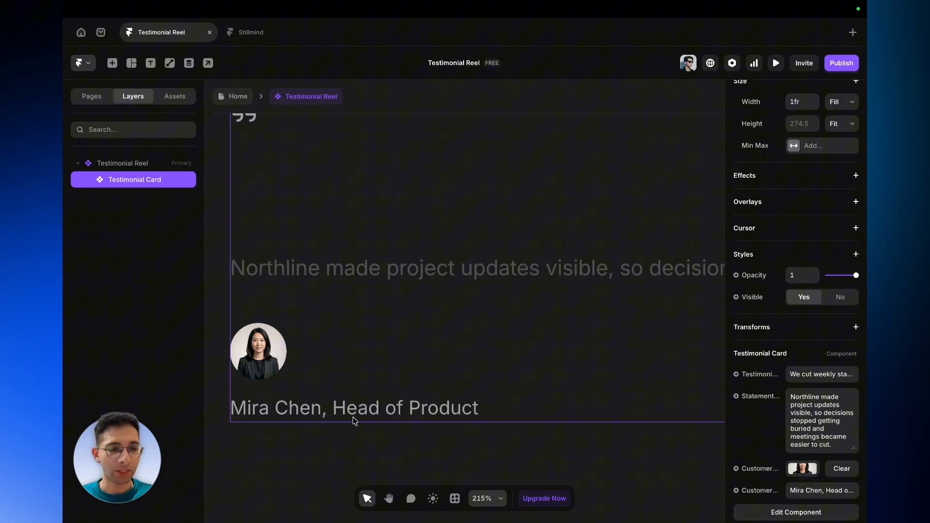
scroll(353, 417, "down", 5)
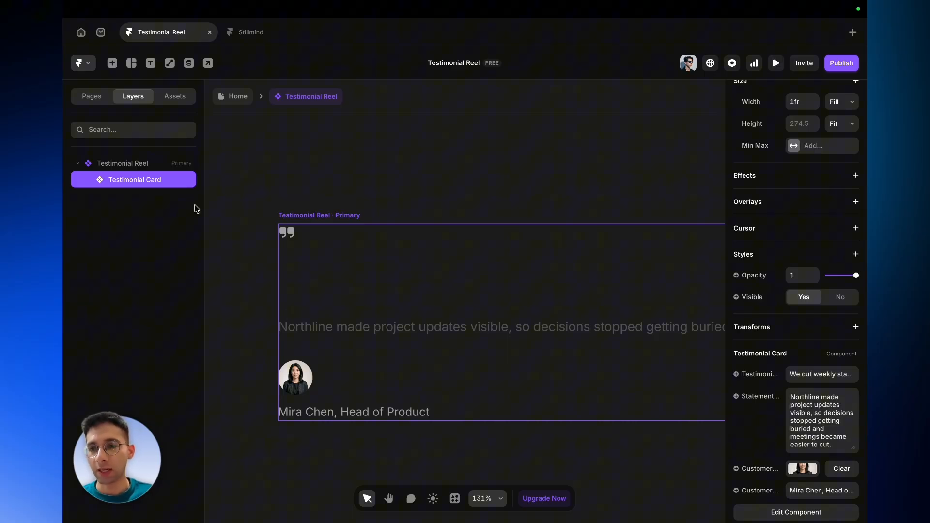
- Rename the card instance inside the reel to Testimonial One
double_click(173, 186)
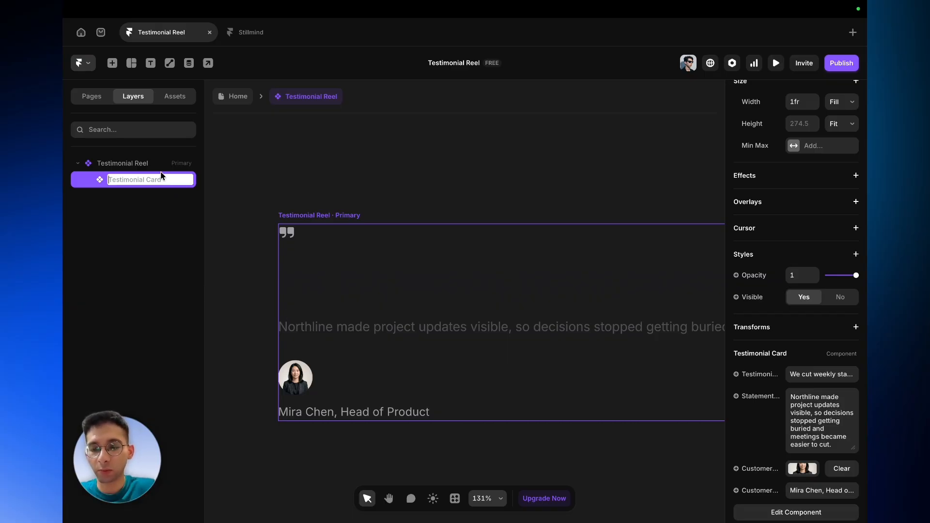
type("Testimonial One")
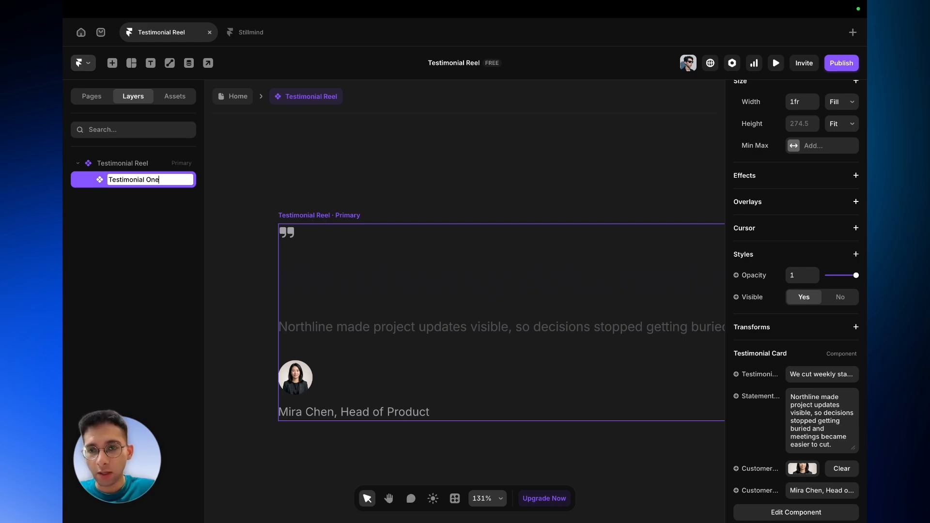
key("Return")
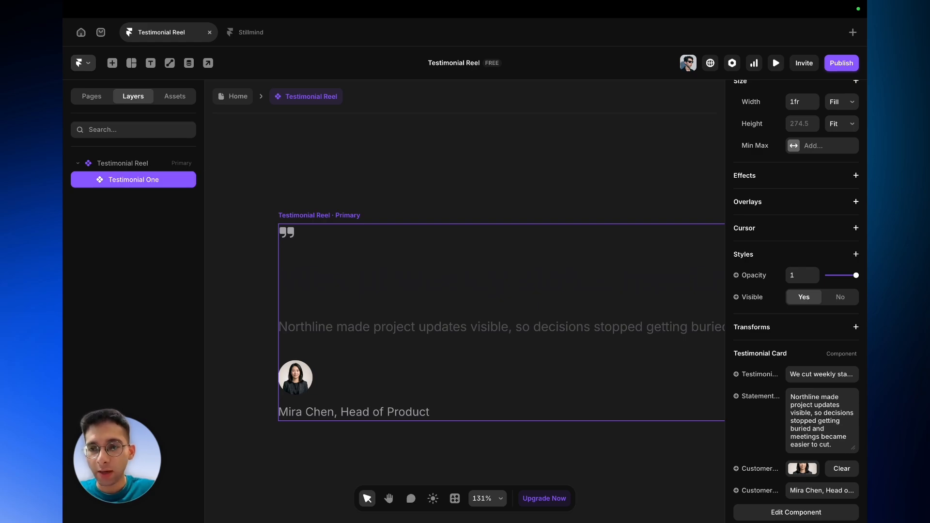
- Select the Testimonial Reel and review its layout on the canvas
left_click(313, 136)
left_click(316, 217)
scroll(316, 218, "down", 2)
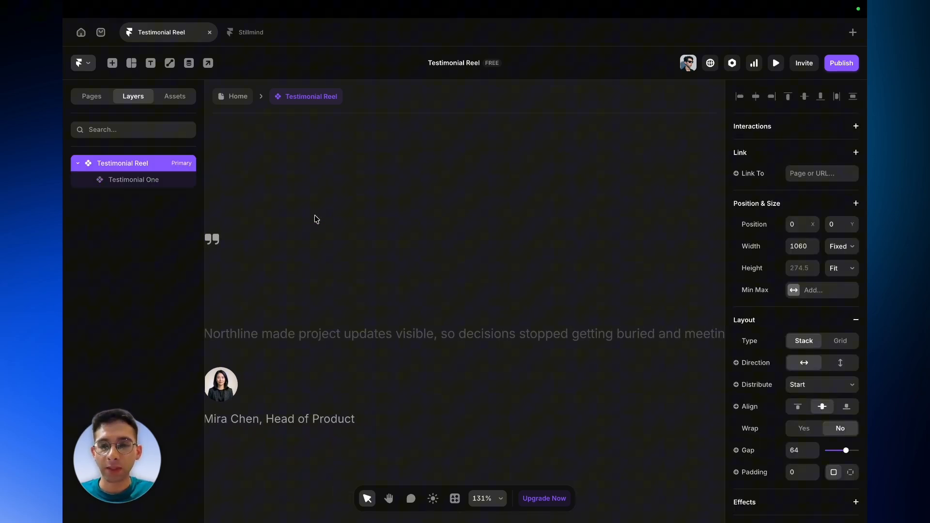
scroll(313, 241, "down", 3)
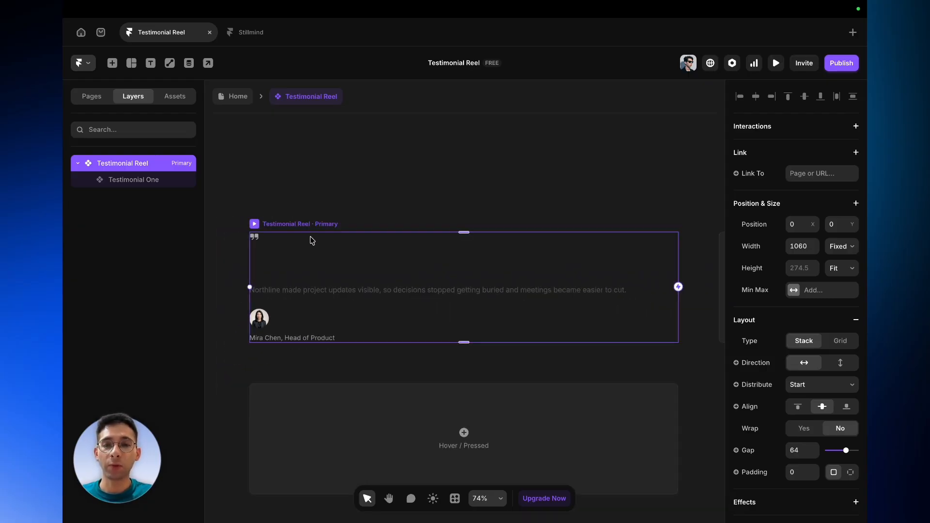
scroll(312, 240, "down", 3)
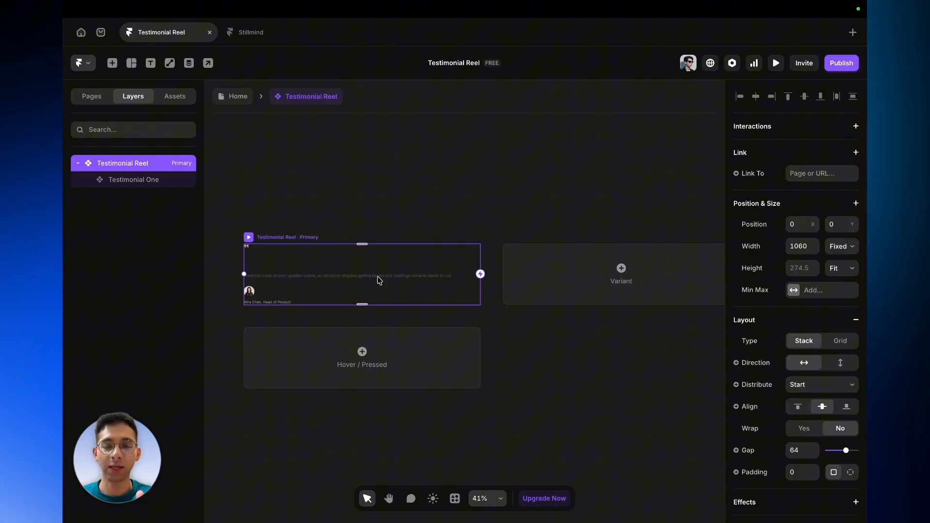
scroll(333, 288, "up", 5)
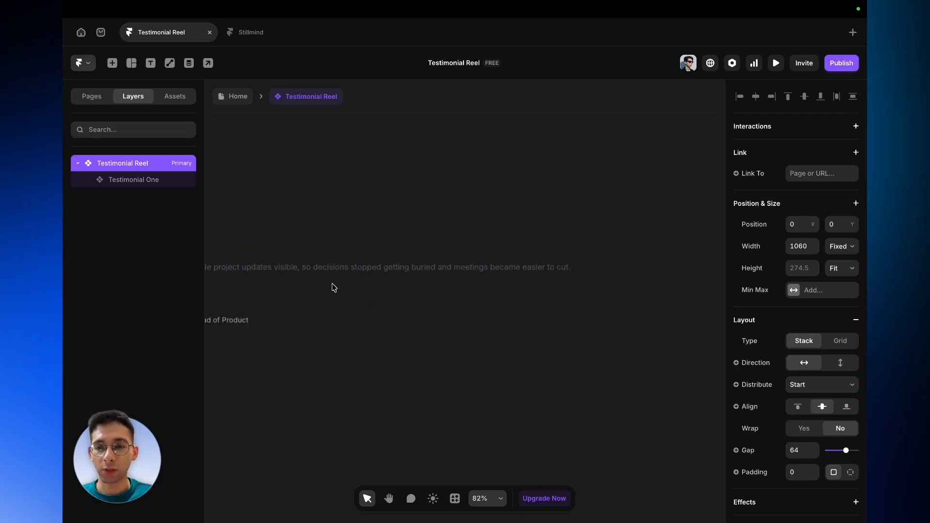
scroll(333, 287, "left", 3)
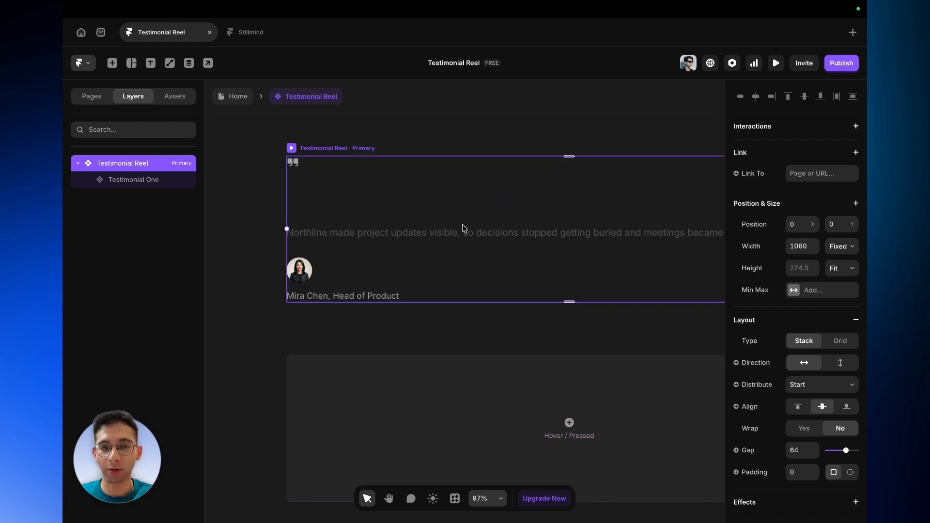
- Draw a frame about 223 × 125 inside the Testimonial Reel, to the left of the card instance
key("f")
left_click_drag(409, 203, 528, 271)
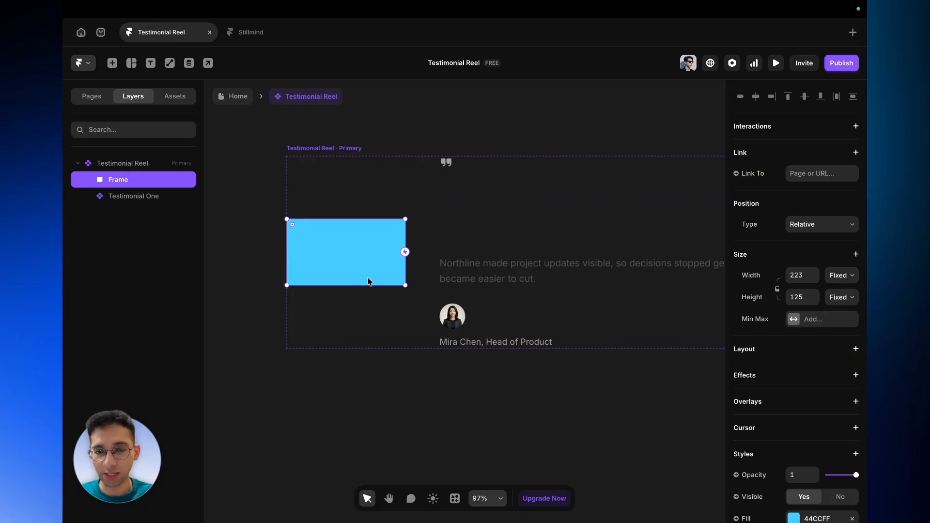
left_click(451, 248)
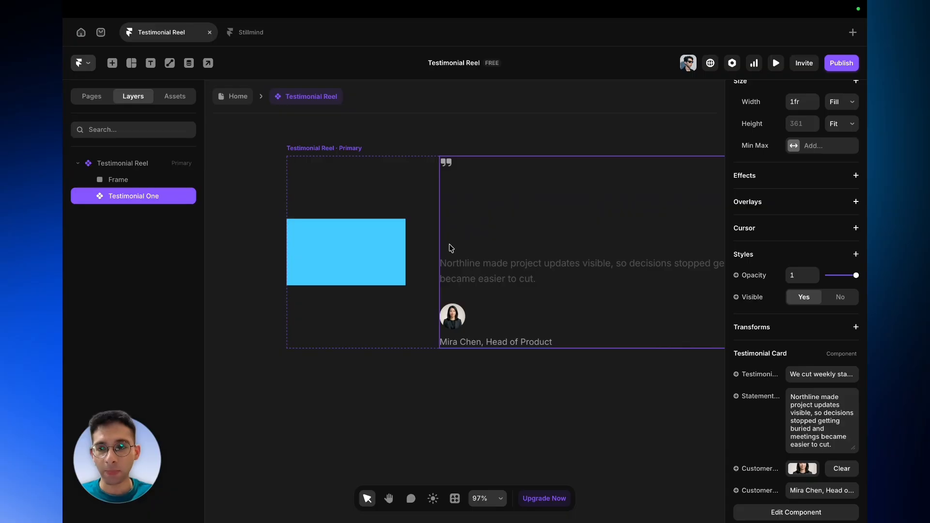
left_click(378, 260)
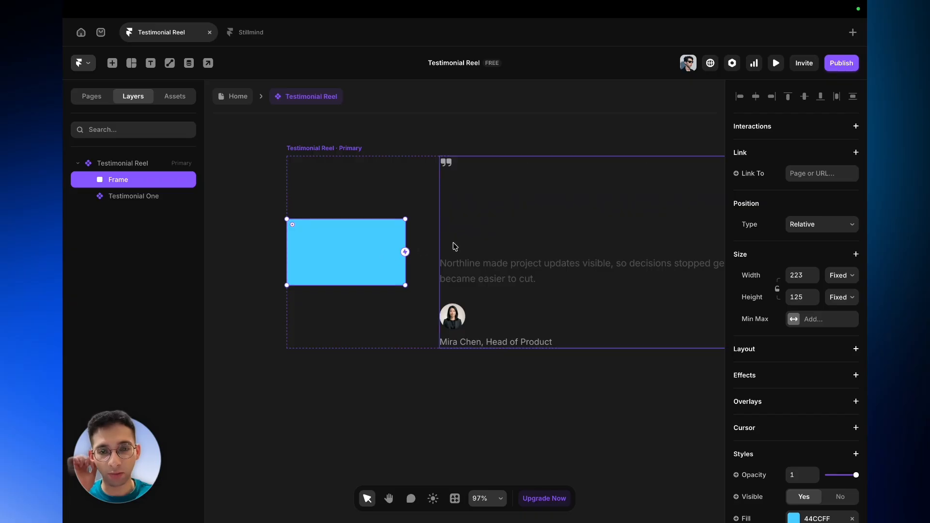
left_click(328, 149)
scroll(859, 380, "down", 3)
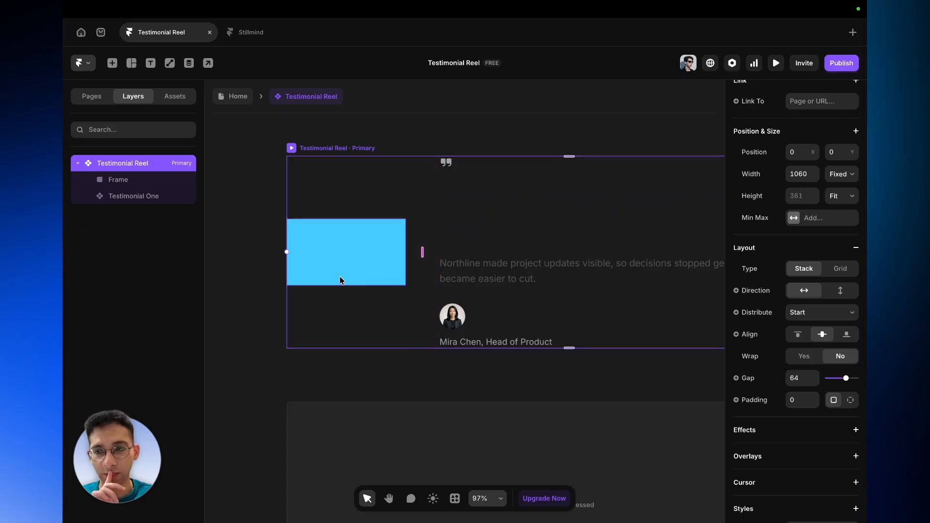
- Rename the new frame layer to Sidebar
left_click(137, 194)
left_click(134, 179)
double_click(134, 180)
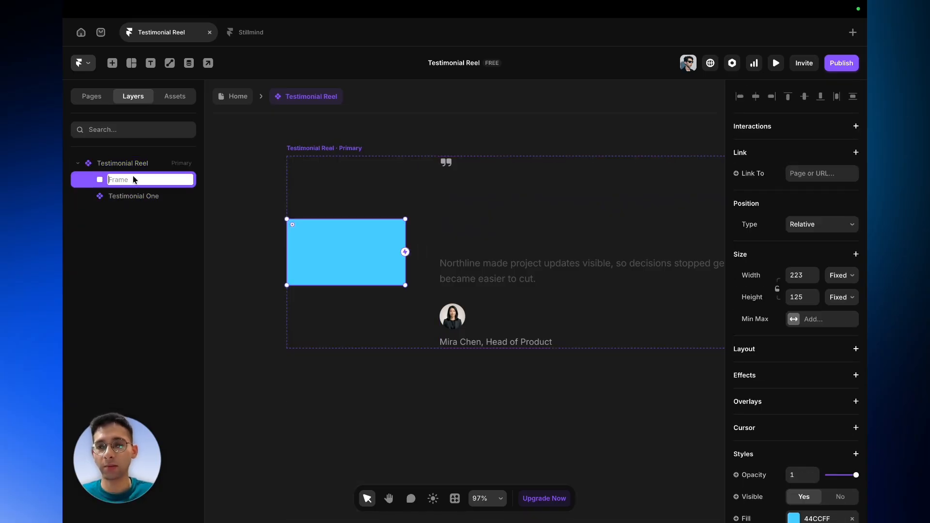
type("Side")
key("Return")
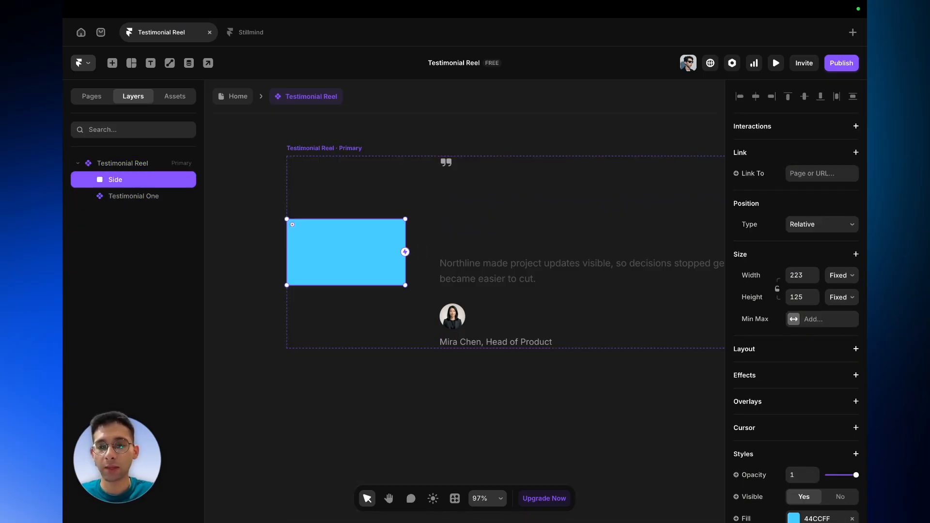
double_click(116, 180)
key("End")
type("bar")
key("Return")
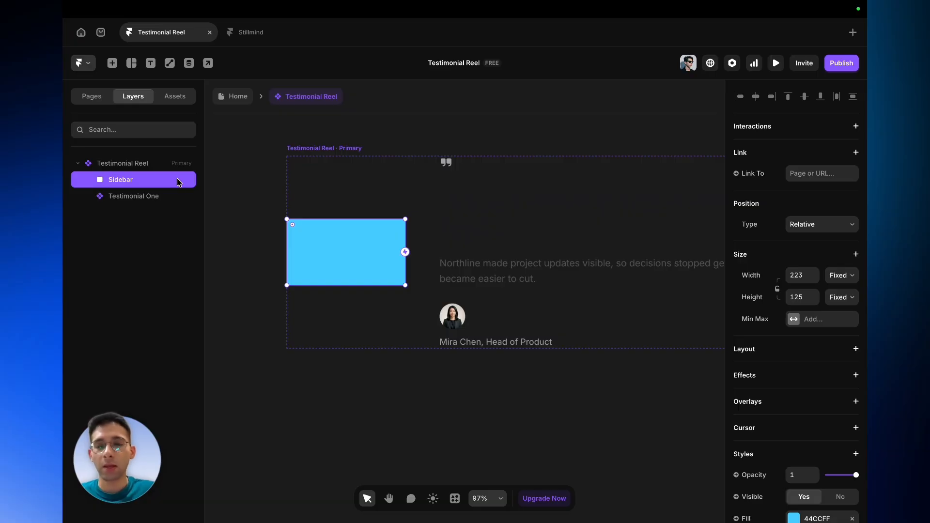
- Set the Sidebar's width to Fill
left_click(843, 279)
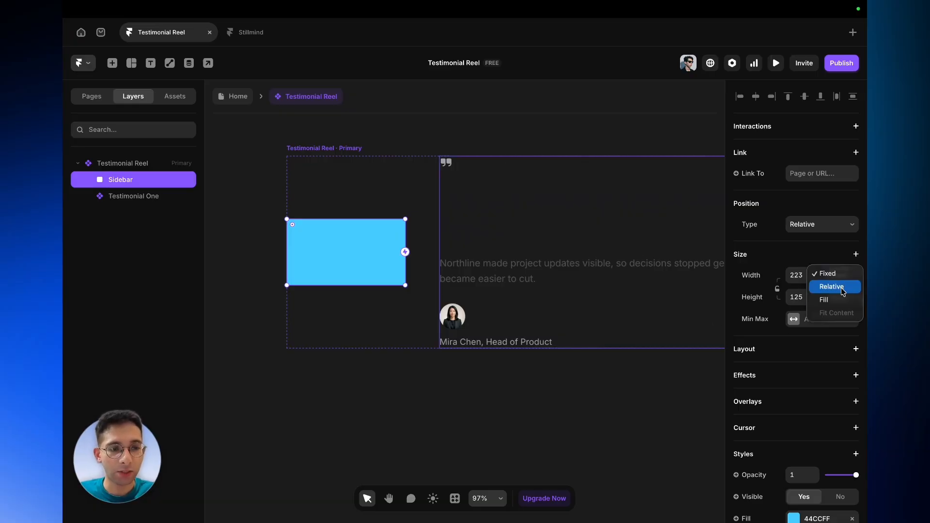
left_click(835, 300)
scroll(438, 330, "down", 3)
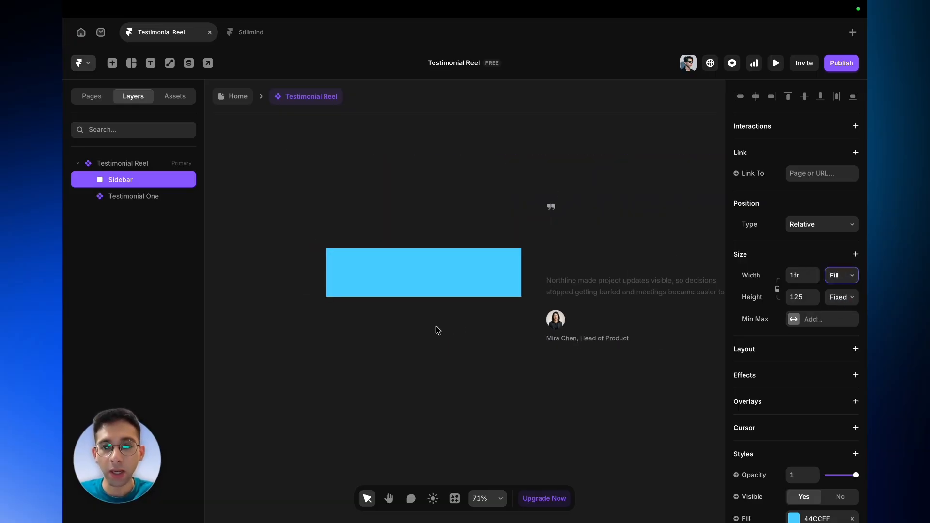
scroll(436, 327, "right", 3)
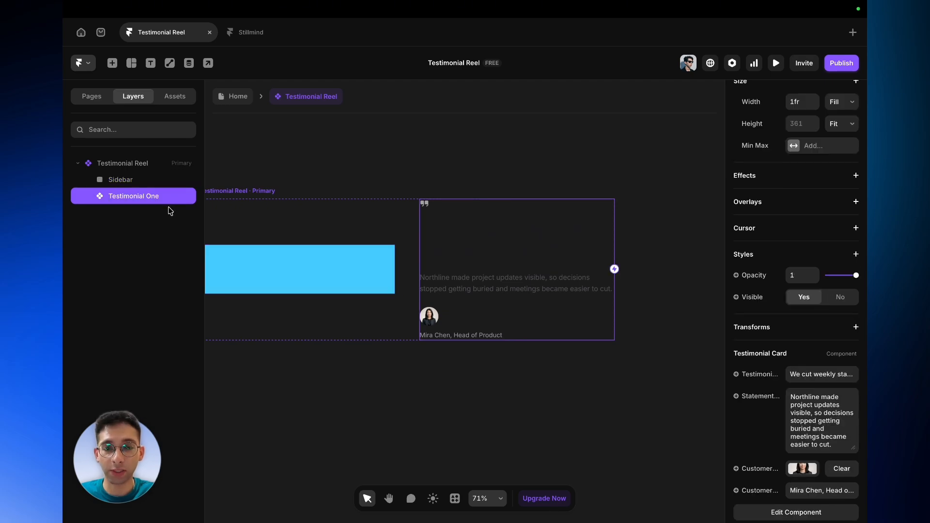
scroll(850, 223, "up", 1)
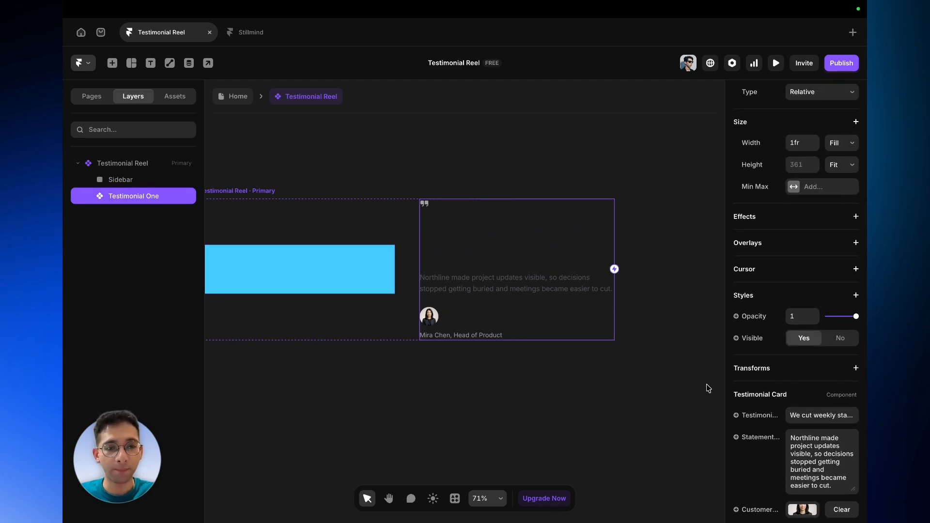
- Open the Testimonial Card component, add text Balance to the headline and statement texts, then return to the reel
double_click(548, 313)
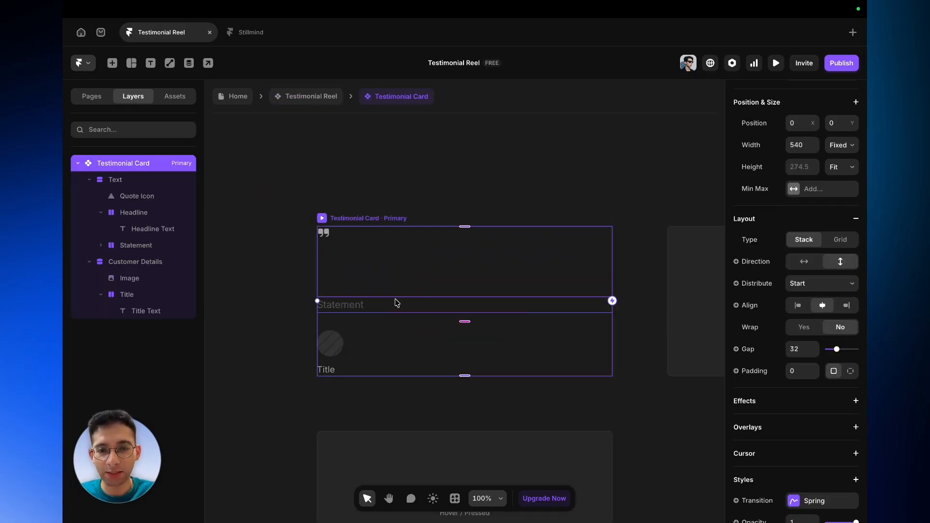
left_click(392, 270)
left_click(740, 157)
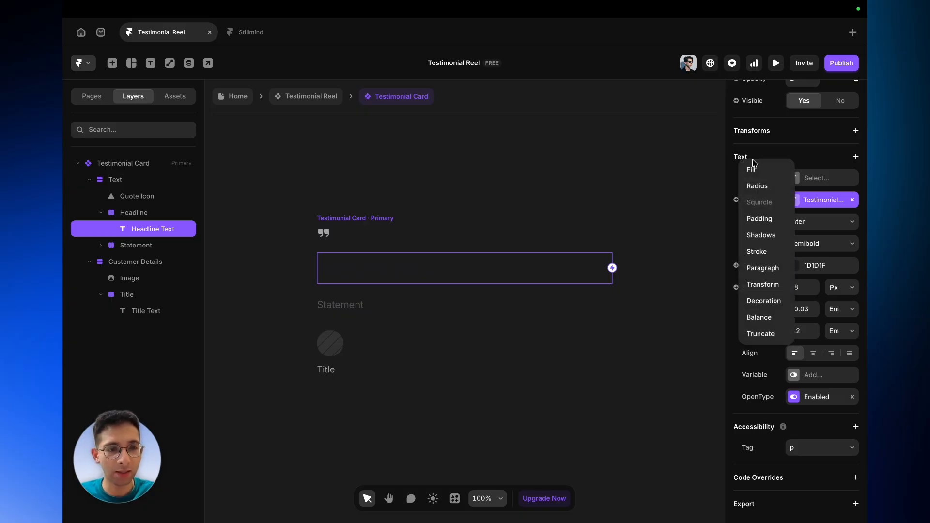
left_click(772, 317)
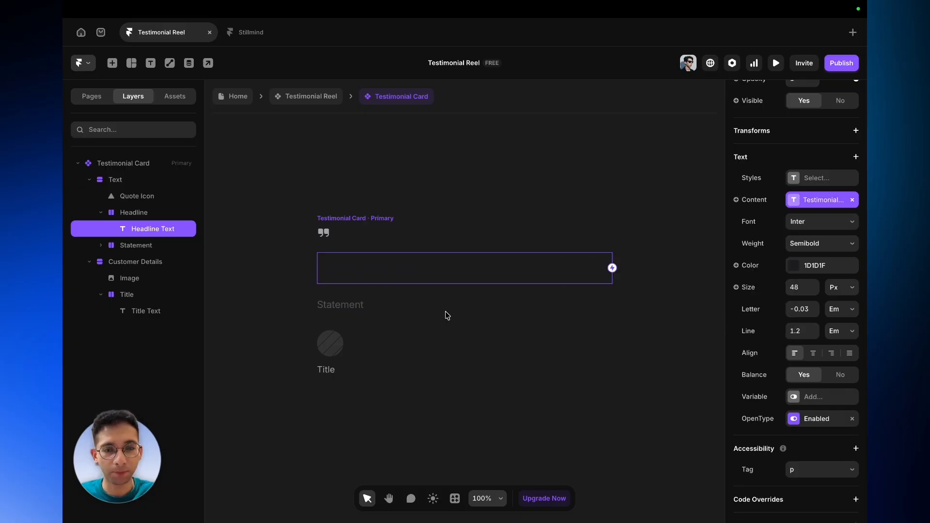
left_click(373, 306)
left_click(755, 204)
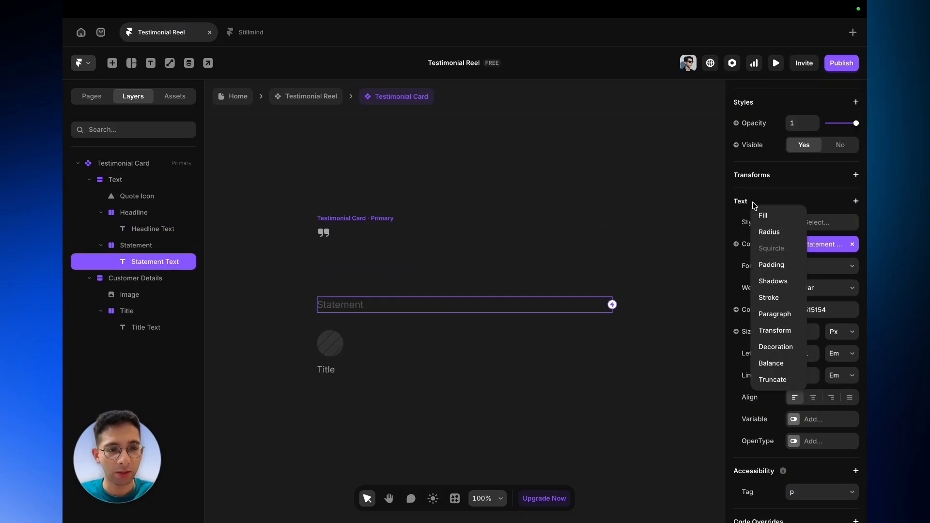
left_click(794, 363)
left_click(307, 98)
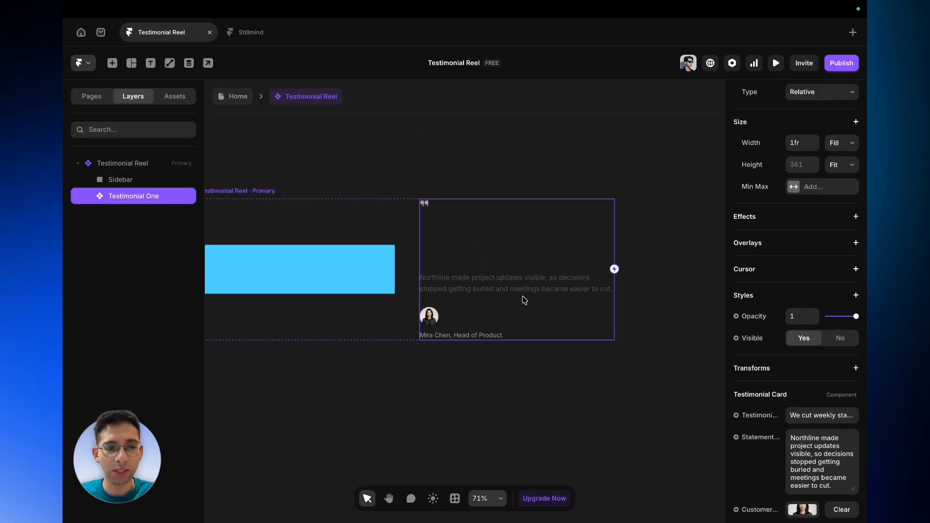
- Set the Sidebar's height to Fill and remove its fill colour
scroll(614, 380, "left", 1)
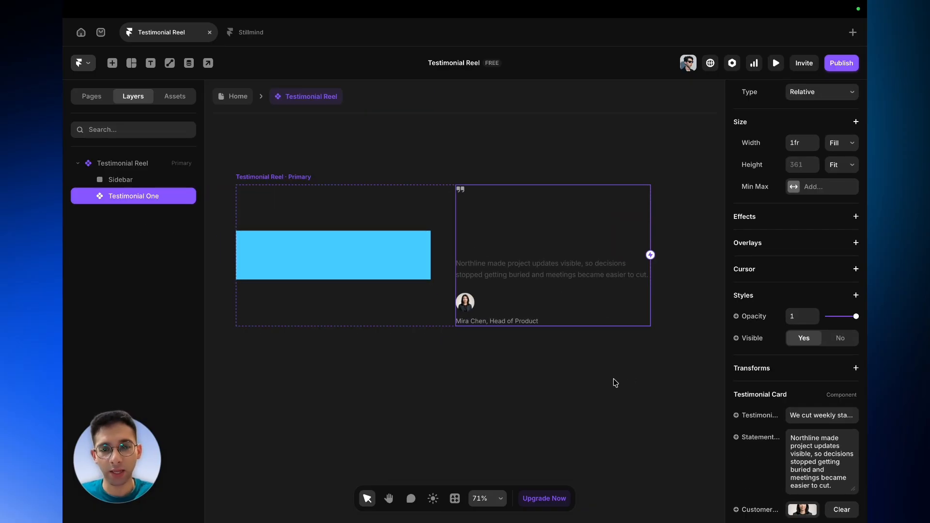
scroll(614, 382, "up", 1)
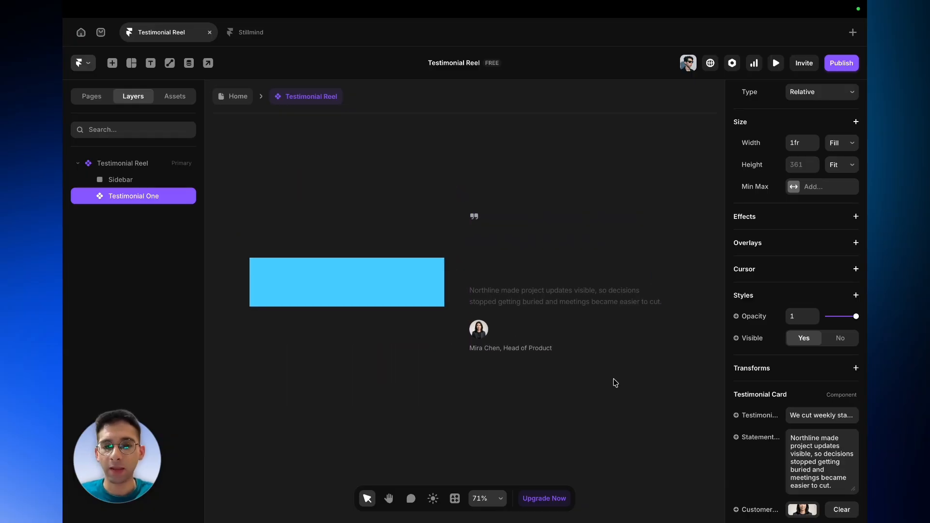
left_click(147, 182)
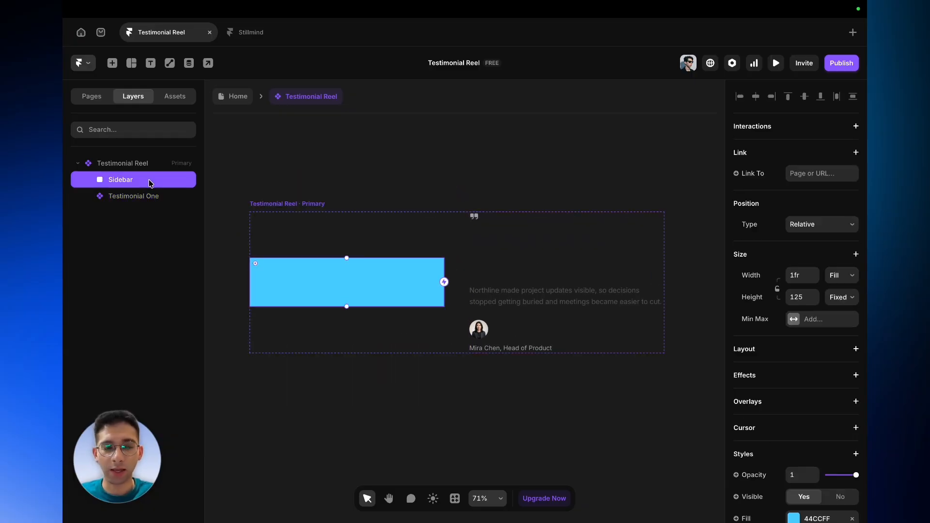
left_click(841, 300)
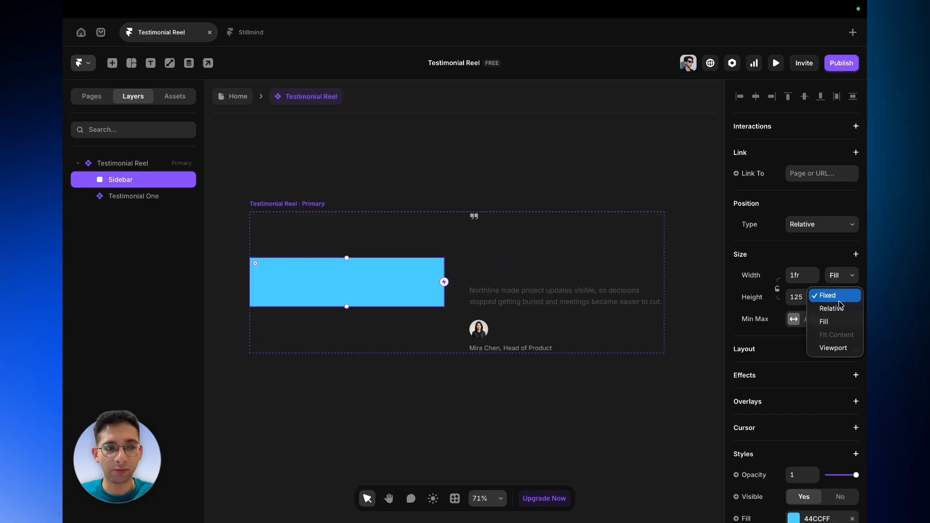
left_click(839, 323)
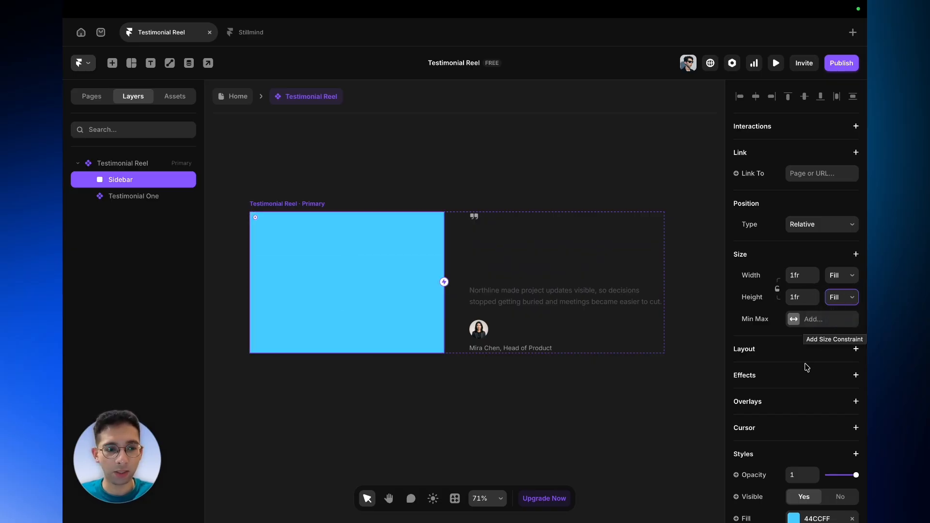
scroll(838, 327, "down", 3)
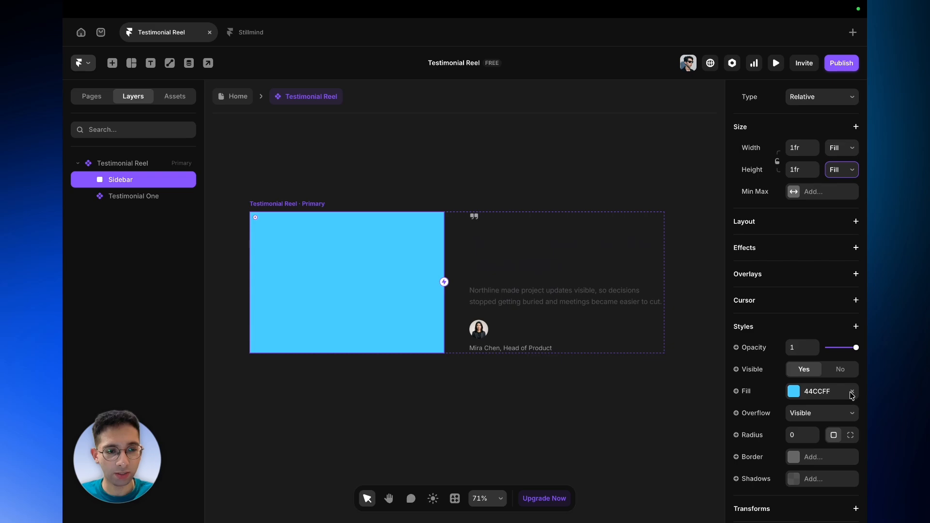
left_click(854, 393)
- Add a vertical stack layout to the Sidebar with start alignment and Start distribution
left_click(857, 221)
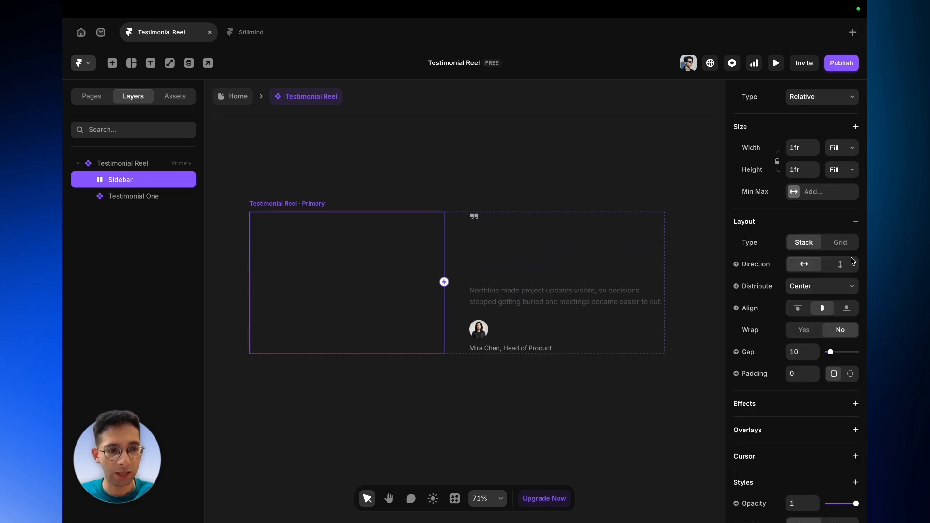
left_click(852, 264)
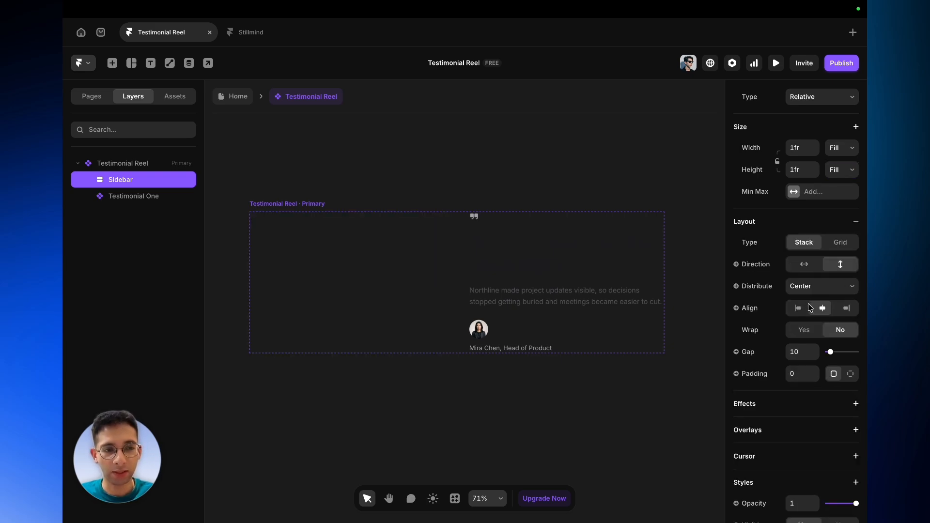
left_click(799, 308)
left_click(805, 286)
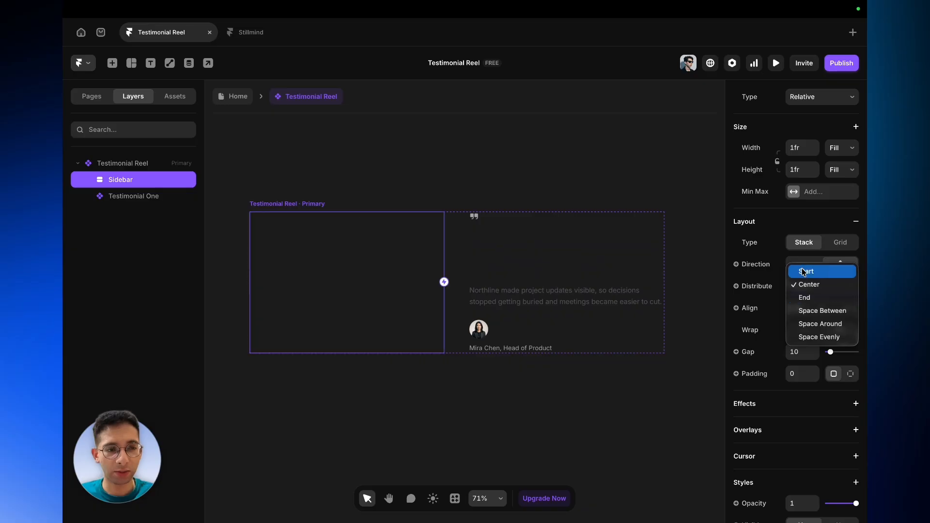
left_click(804, 271)
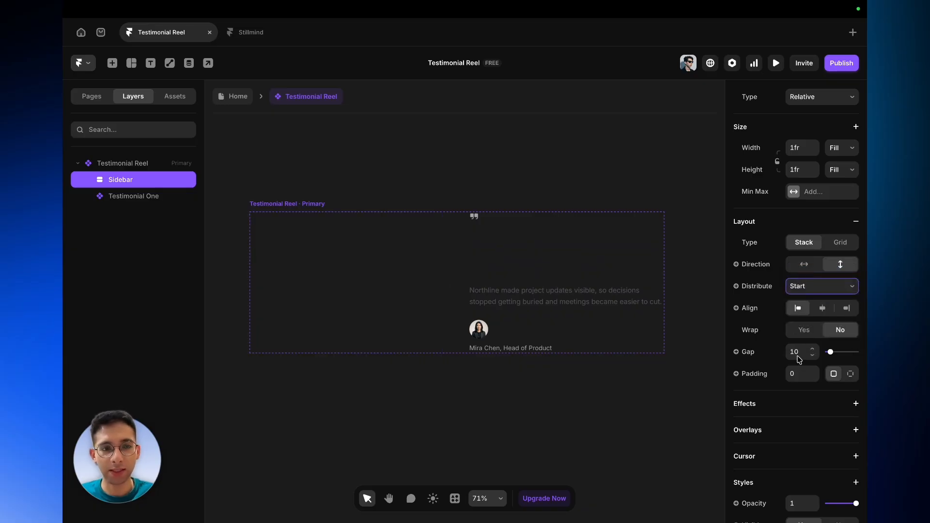
left_click(800, 297)
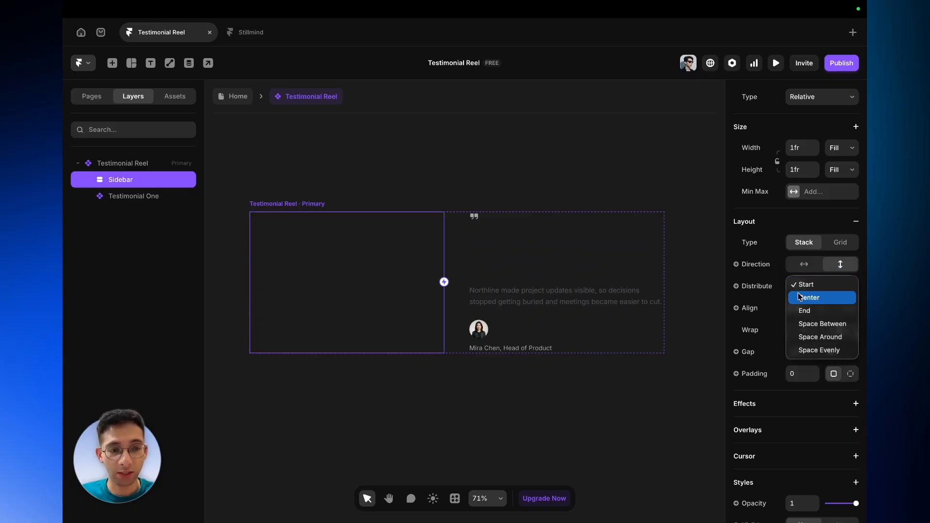
left_click(809, 324)
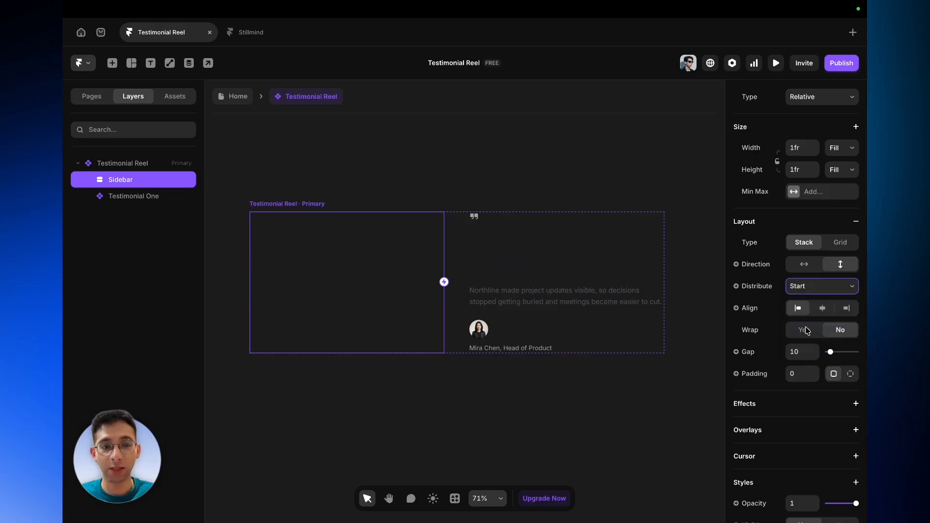
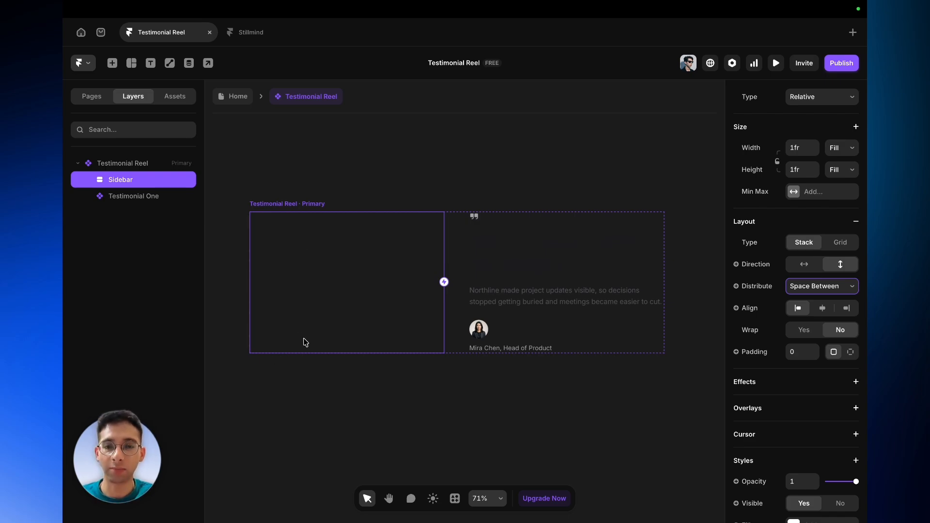
- Draw a frame at the top of the Sidebar and set its width to Fill
scroll(305, 342, "up", 5)
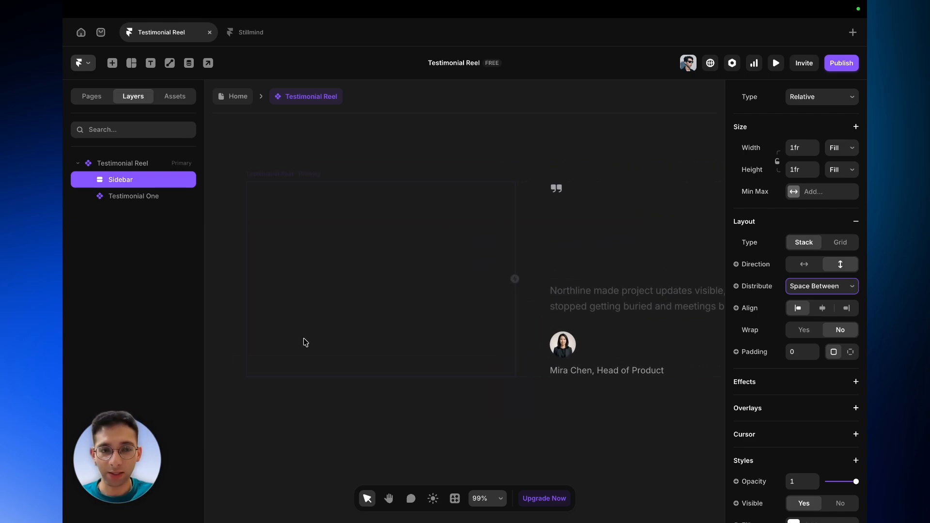
scroll(867, 358, "down", 5)
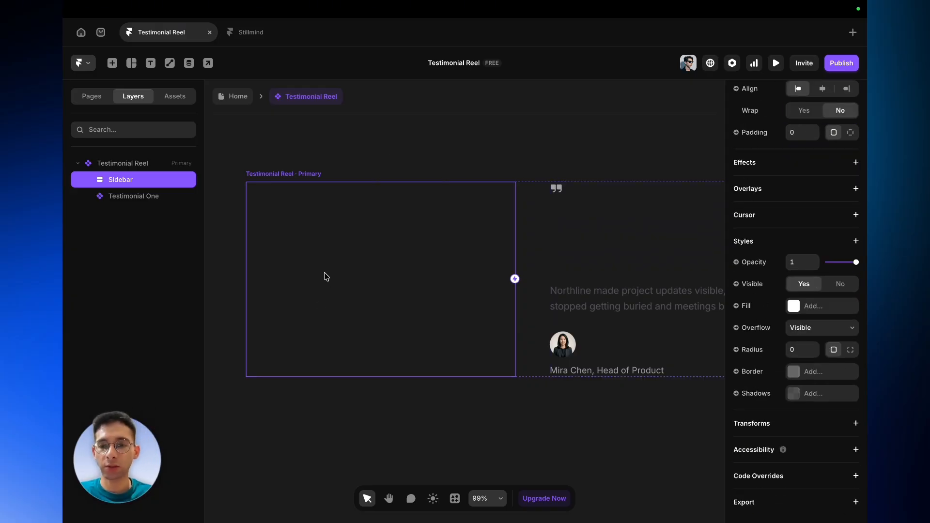
key("f")
left_click_drag(271, 224, 403, 293)
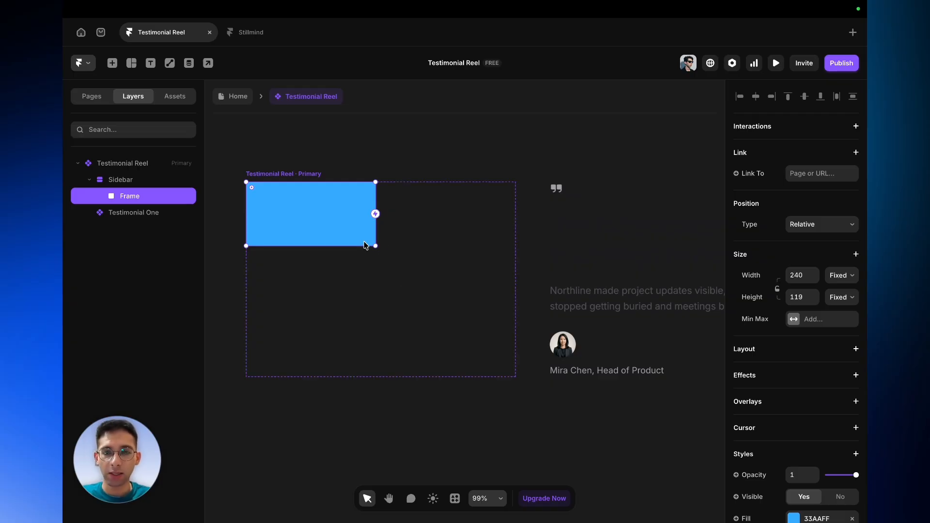
left_click(852, 276)
left_click(852, 298)
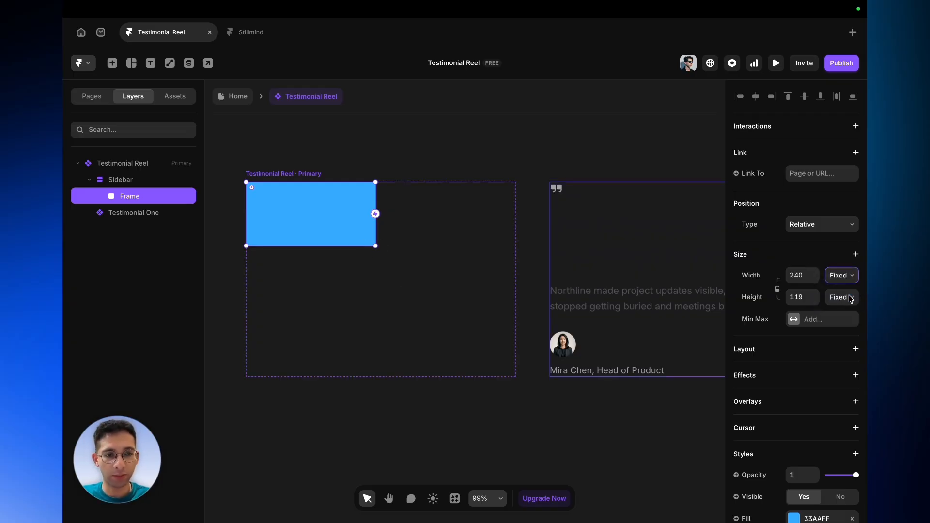
left_click(846, 297)
key("Escape")
- Remove the new frame's fill and rename it Label
scroll(793, 269, "down", 5)
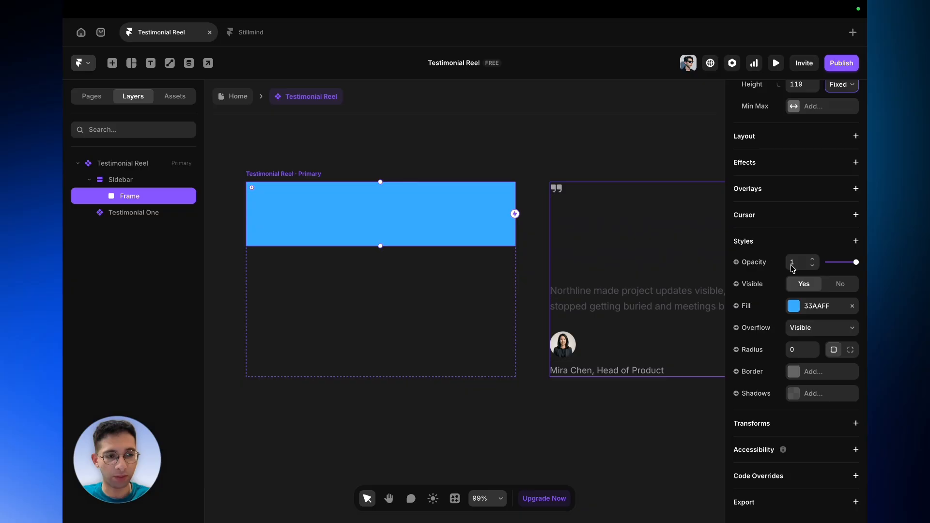
left_click(852, 306)
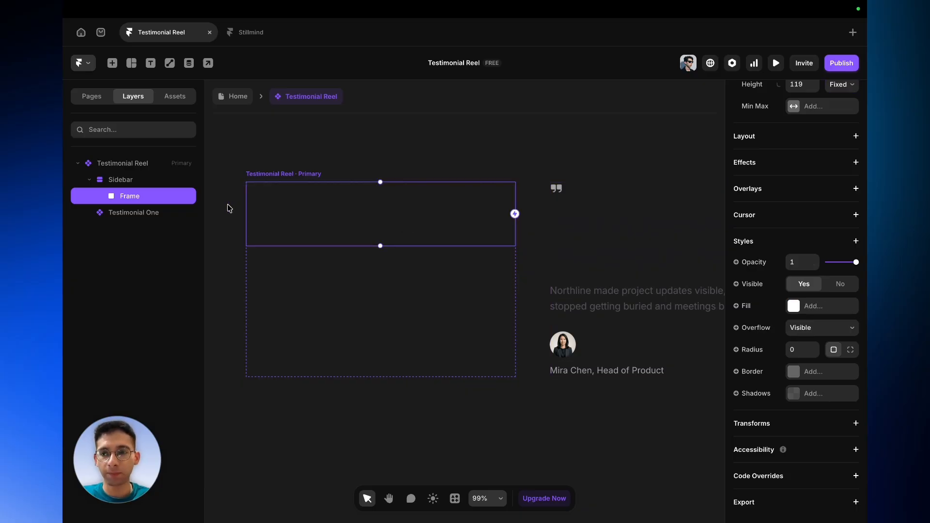
double_click(176, 195)
type("Label")
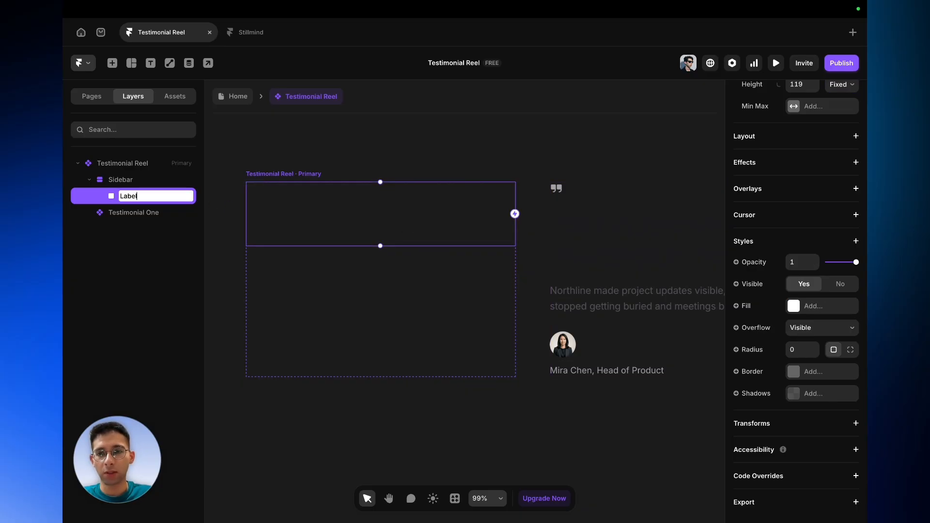
key("Return")
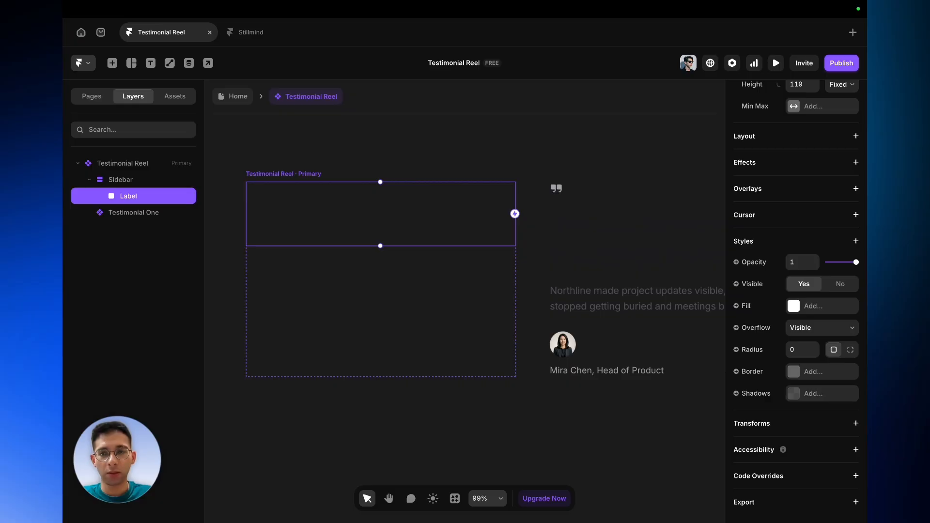
- Add a horizontal stack layout to the Label frame with a gap of 0
left_click(856, 137)
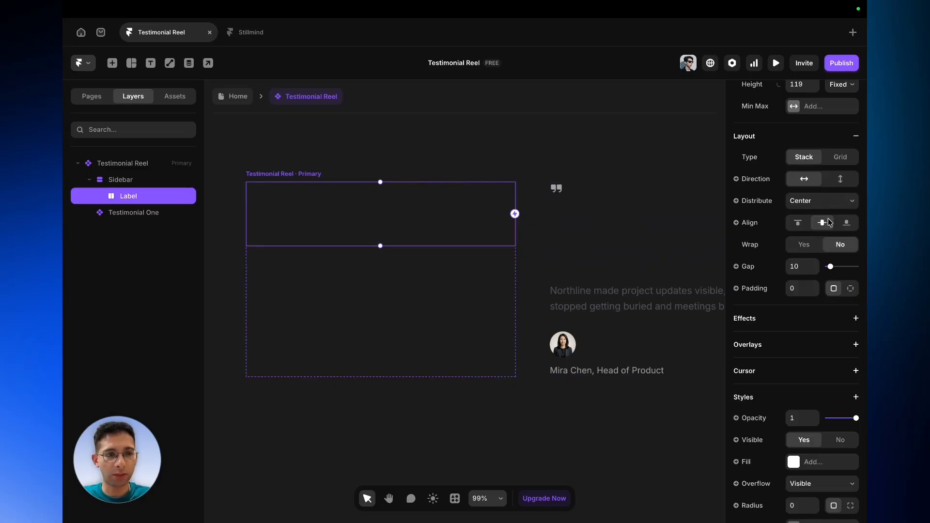
left_click(800, 266)
key("BackSpace")
type("0")
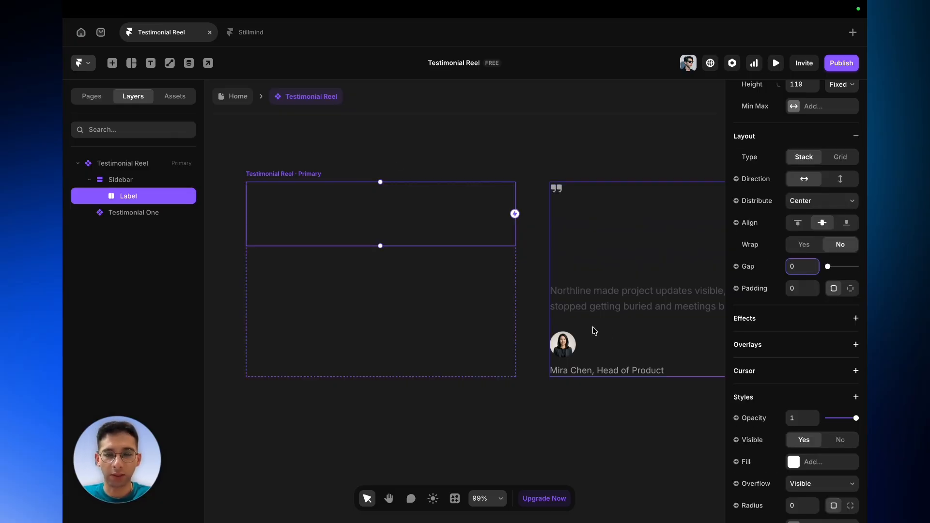
- Add a text layer reading STORIES inside the Label frame
left_click(355, 216)
key("t")
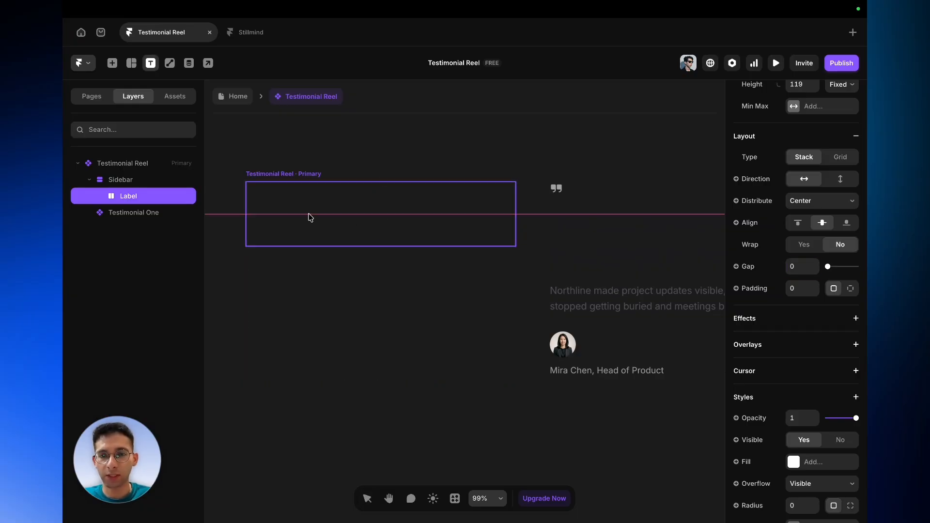
left_click(310, 217)
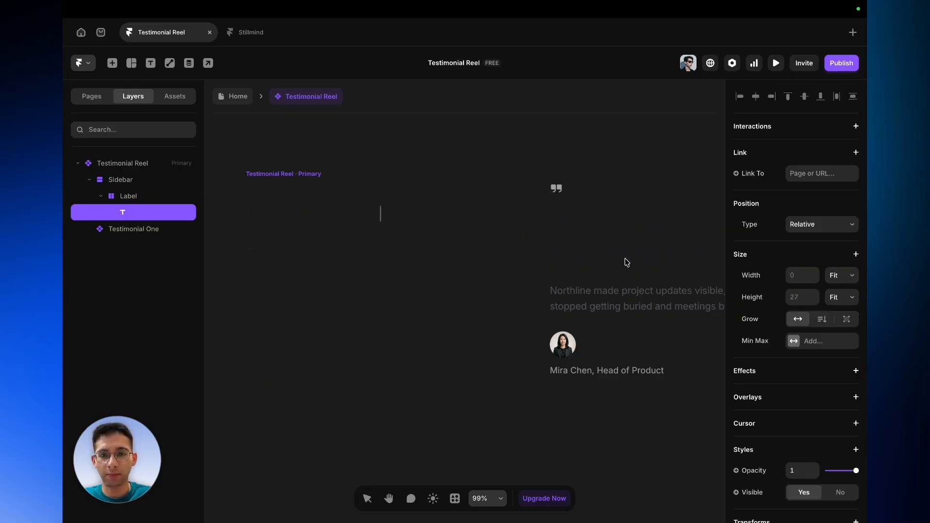
type("STORIES")
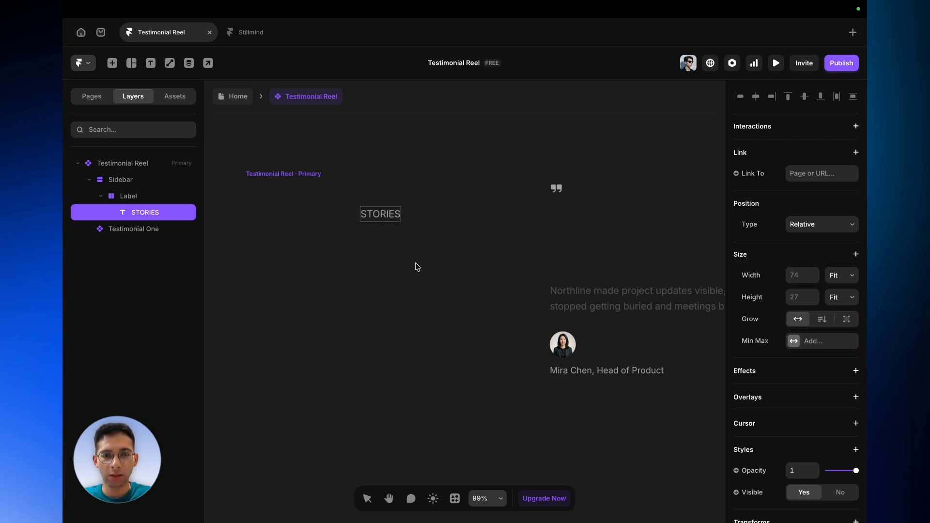
key("Escape")
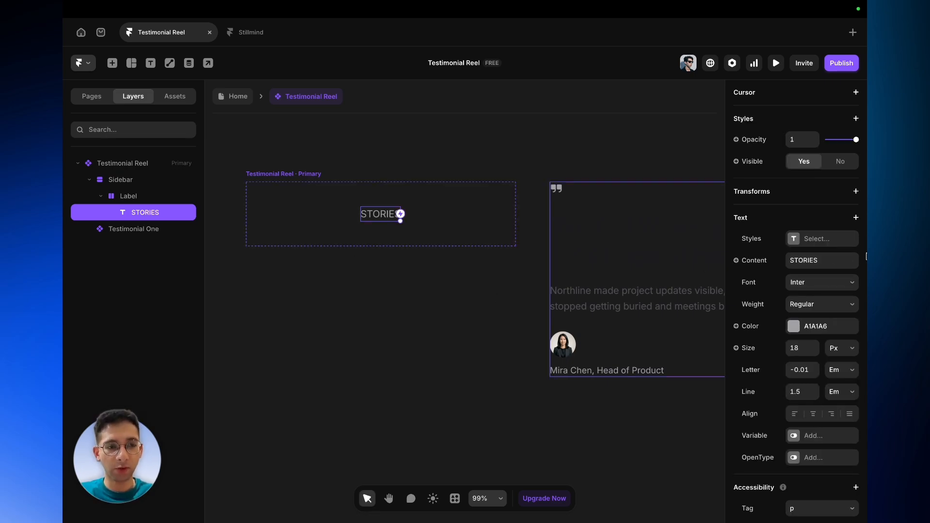
- Bind the STORIES text content to a new component variable named Section Label
left_click(758, 261)
mouse_move(766, 282)
left_click(704, 282)
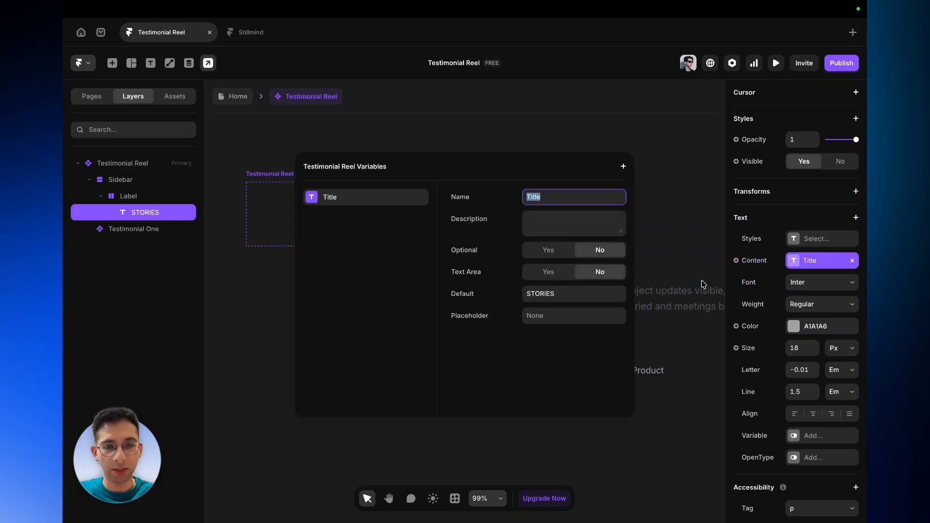
key("BackSpace")
type("Sect")
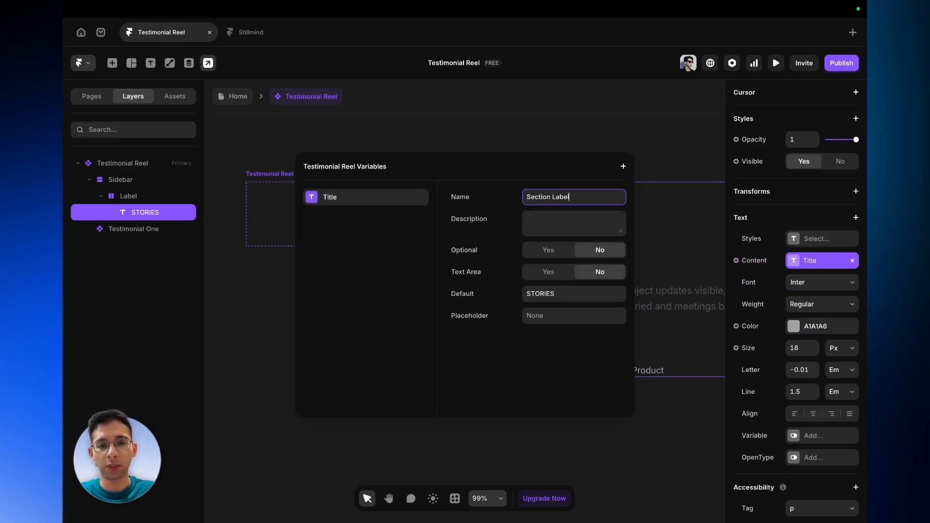
type("ion Label")
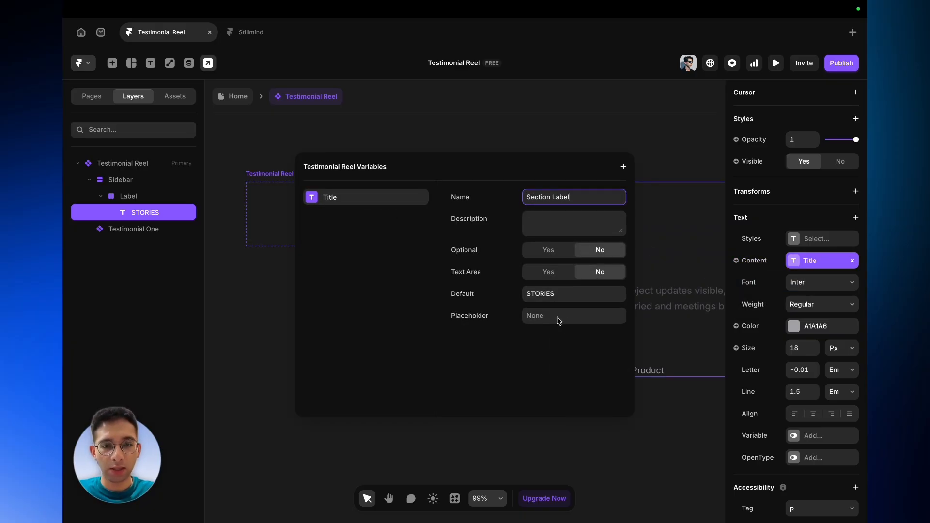
left_click(361, 452)
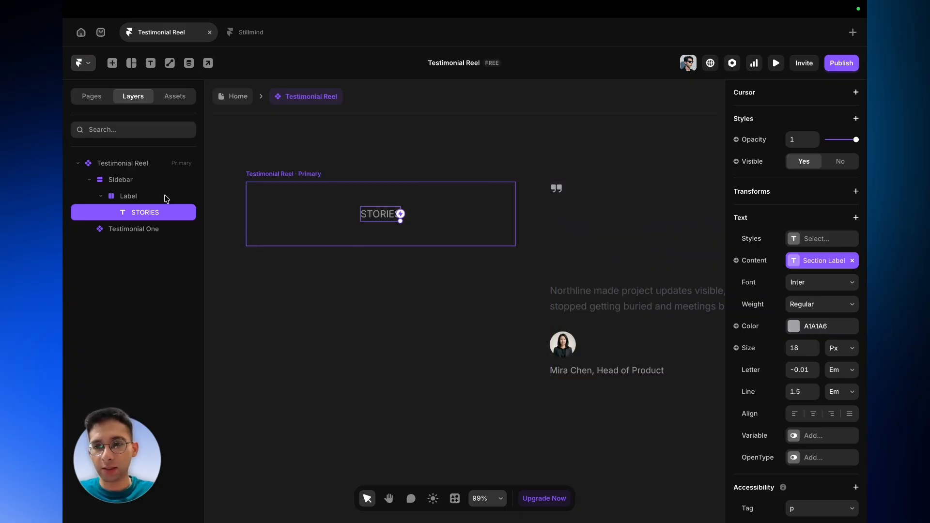
- Set the Label frame's height to Fit Content
left_click(166, 198)
scroll(824, 261, "up", 4)
left_click(846, 264)
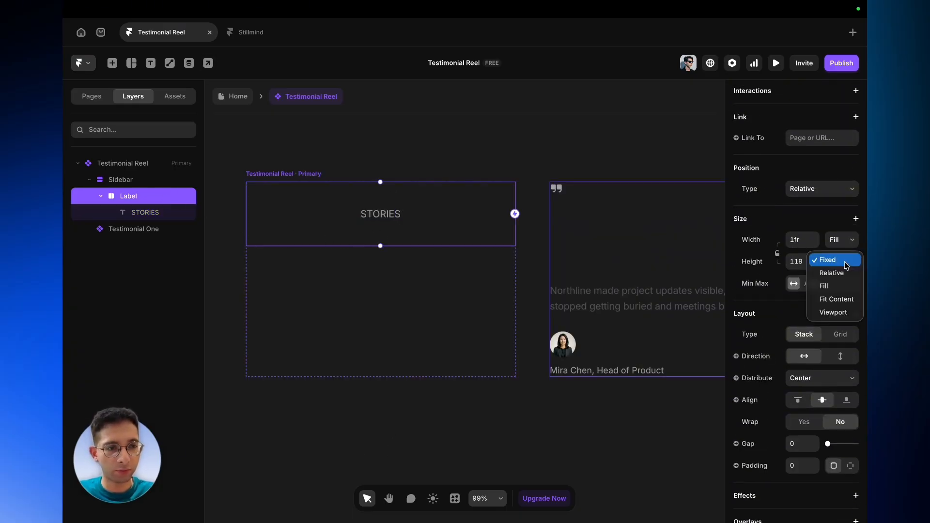
left_click(837, 300)
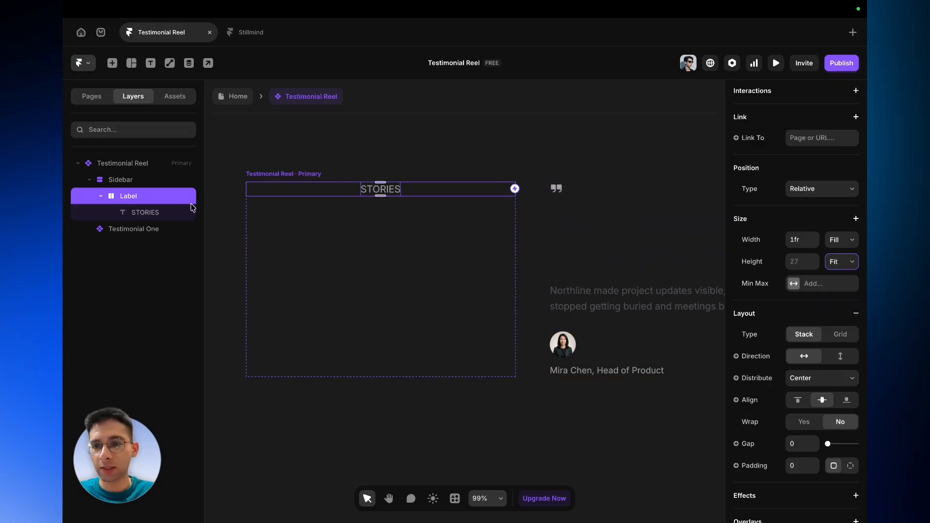
- Set the STORIES text's width to Fill and align it left
left_click(147, 214)
left_click(797, 414)
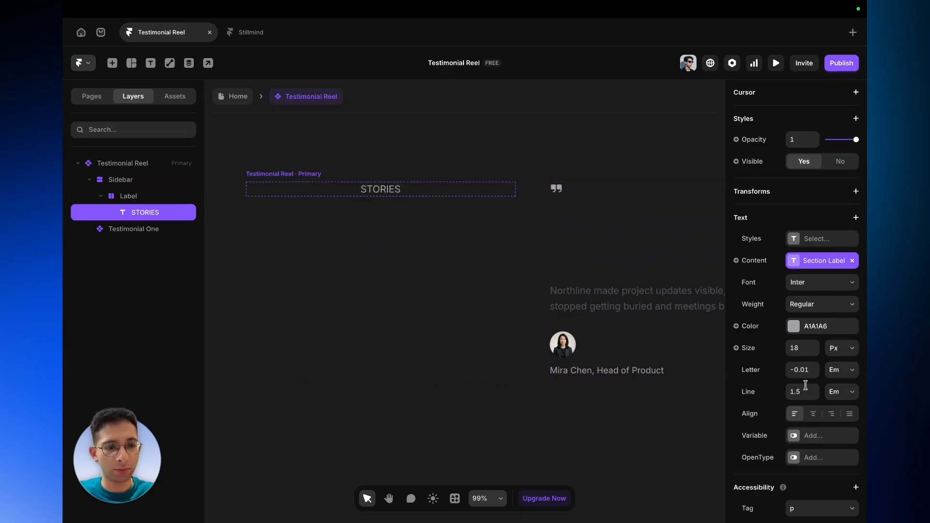
scroll(816, 425, "up", 7)
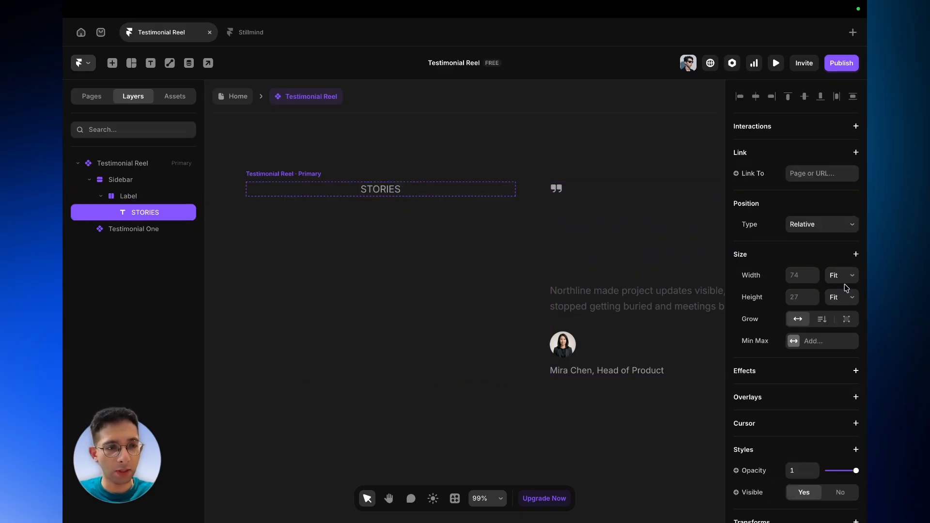
left_click(842, 275)
left_click(837, 266)
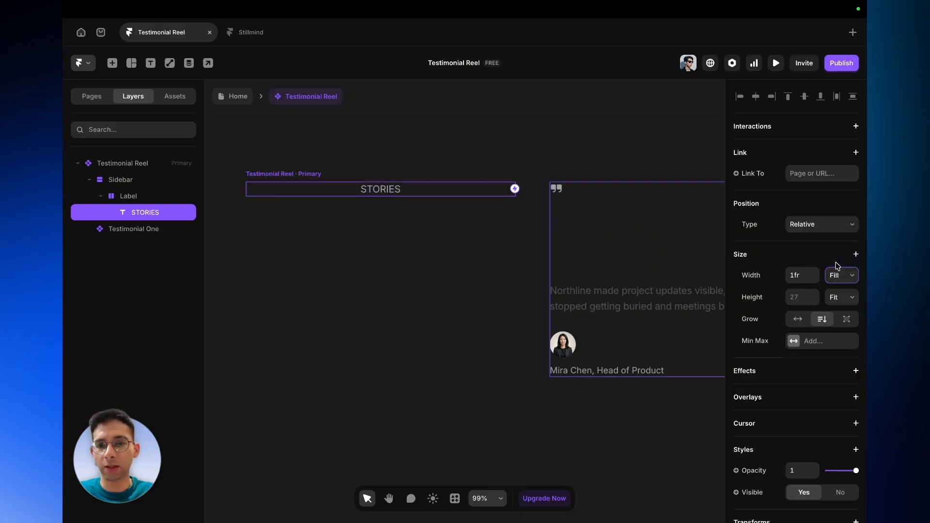
scroll(849, 409, "down", 1)
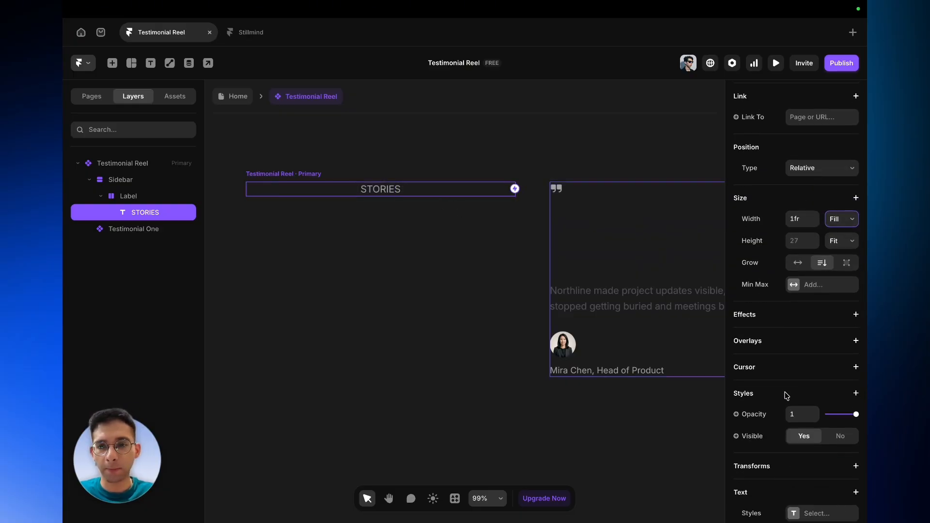
scroll(785, 390, "down", 4)
scroll(786, 392, "down", 3)
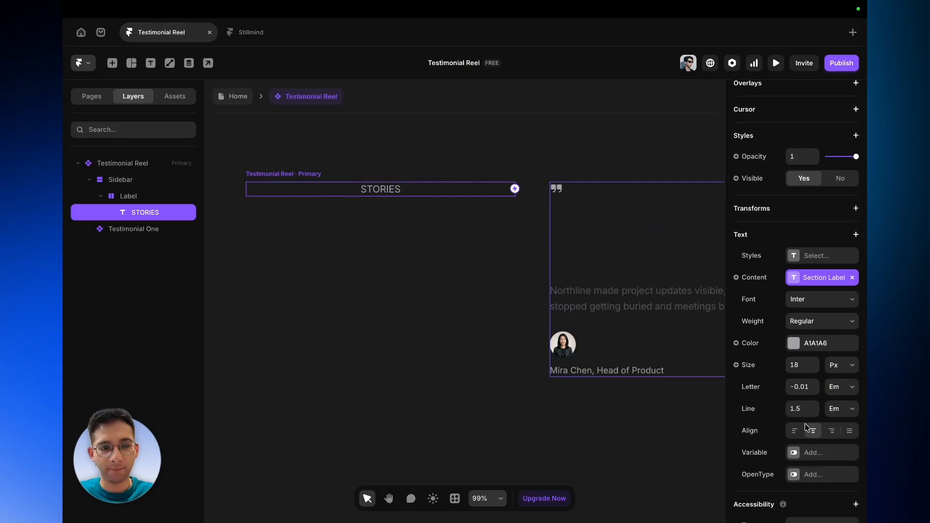
left_click(795, 430)
- Style the STORIES text Bold, 14 px, letter spacing 0.06 em, line height 1, colour 86868B
scroll(262, 193, "up", 5)
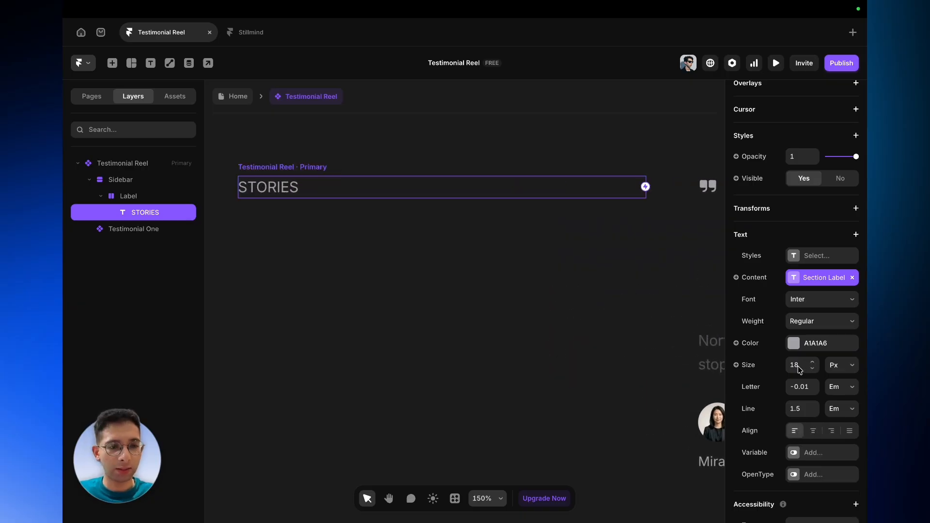
scroll(799, 368, "down", 2)
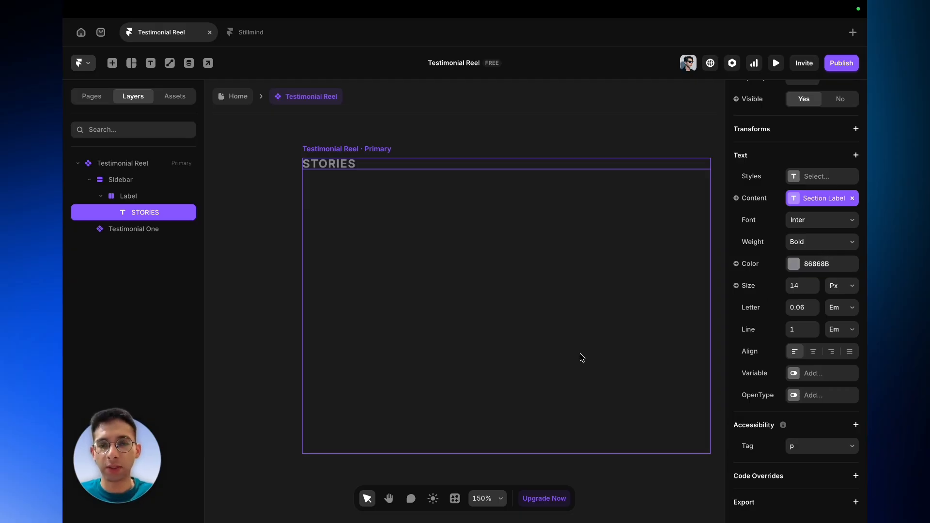
left_click(794, 264)
scroll(517, 415, "right", 5)
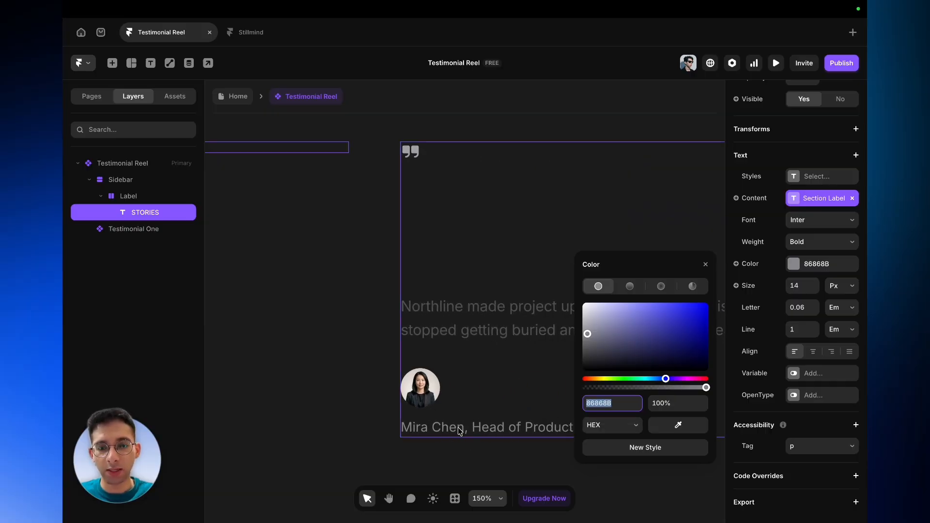
left_click(364, 391)
scroll(365, 391, "left", 5)
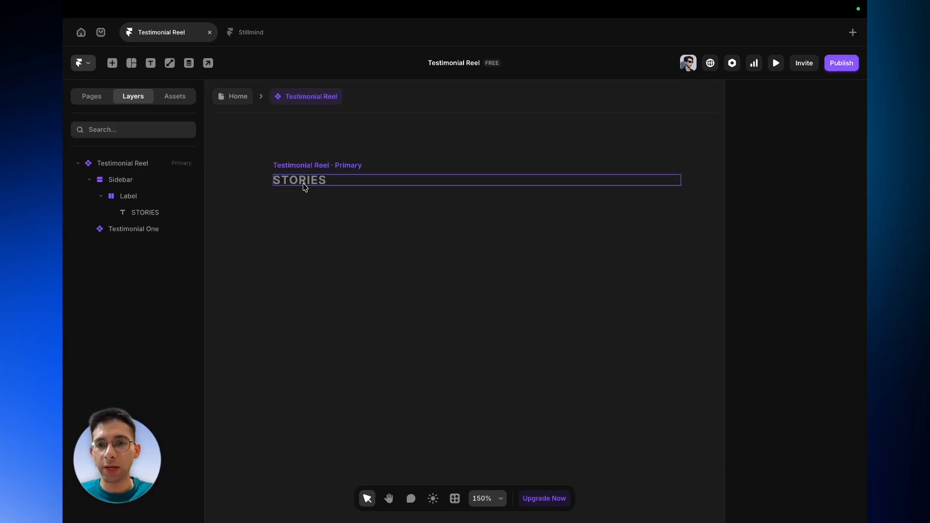
left_click(304, 186)
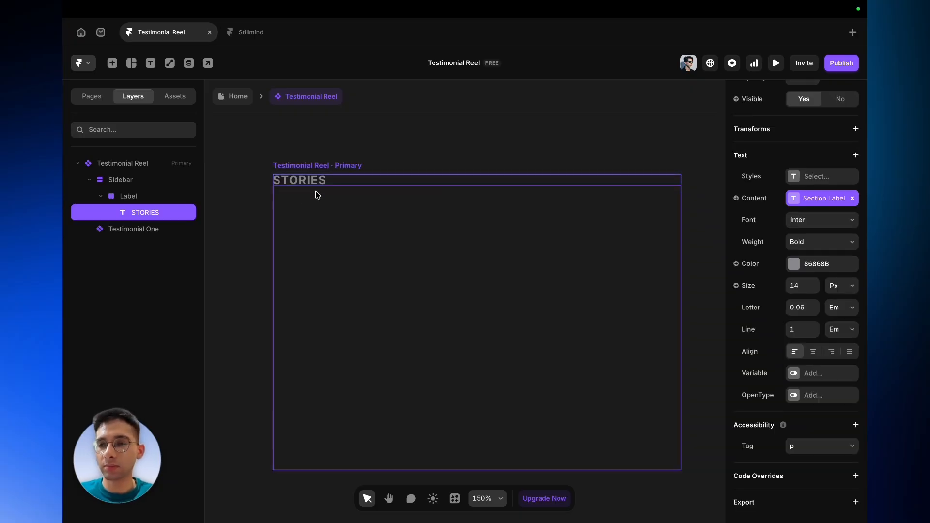
left_click(101, 196)
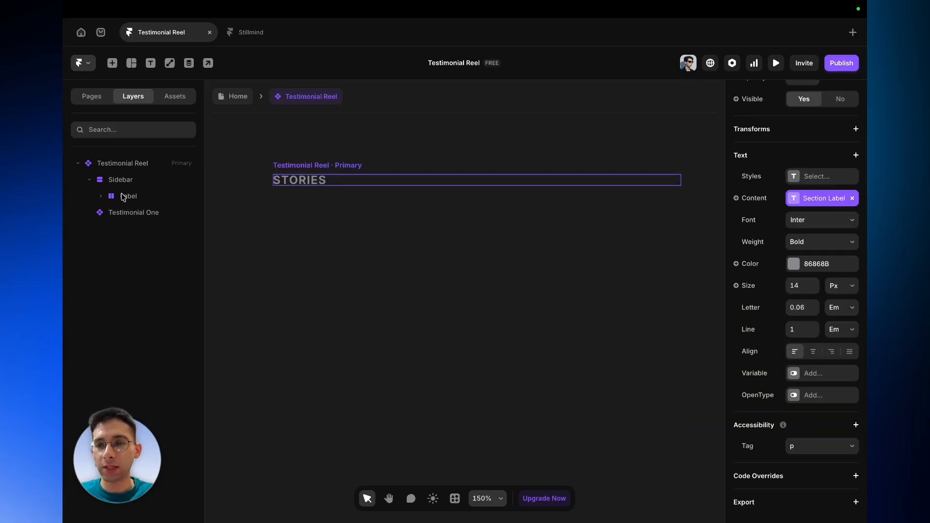
left_click(120, 196)
key("f")
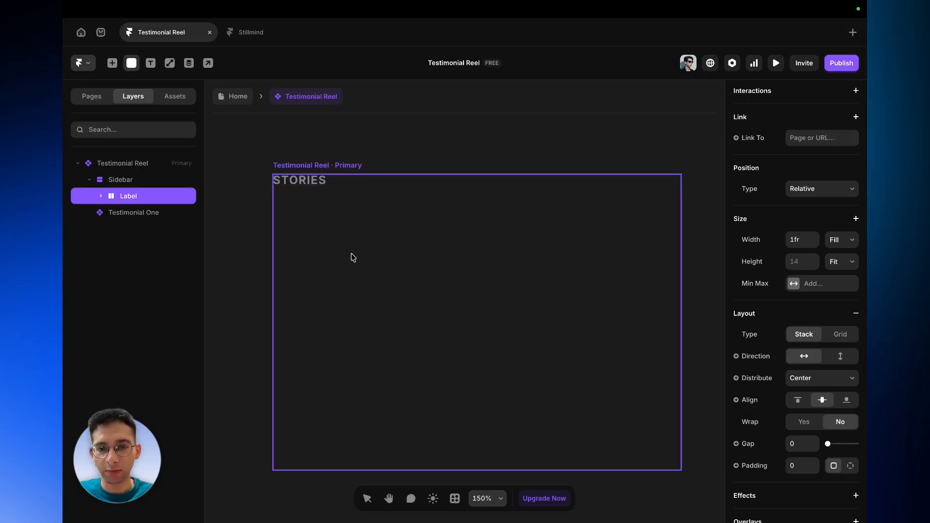
left_click_drag(303, 223, 502, 297)
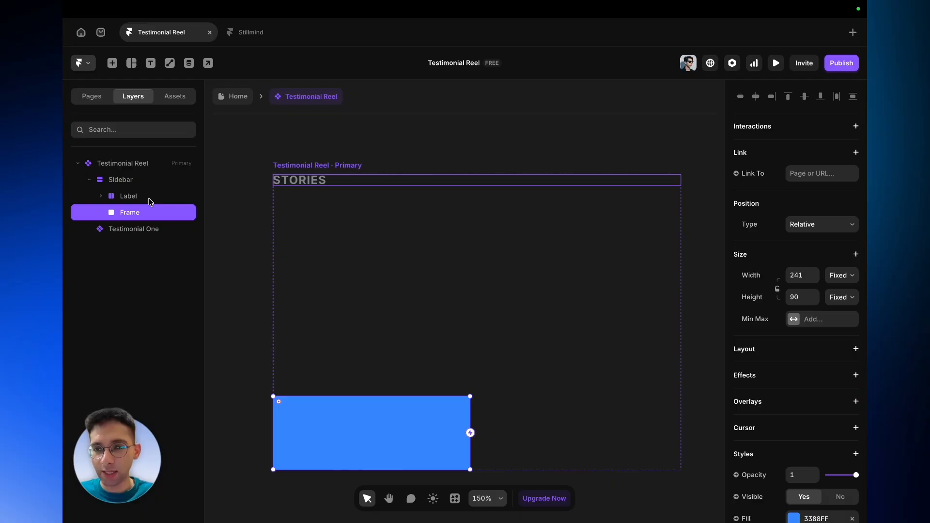
key("Delete")
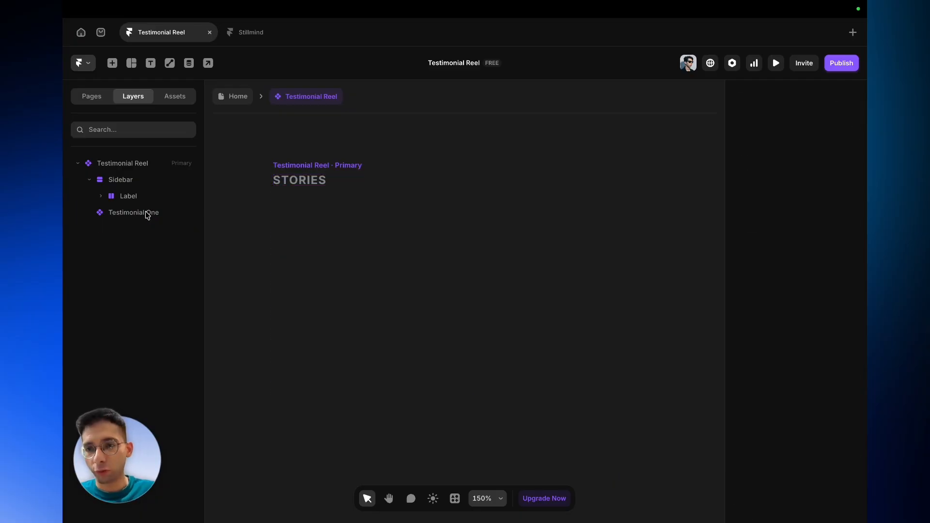
left_click(132, 194)
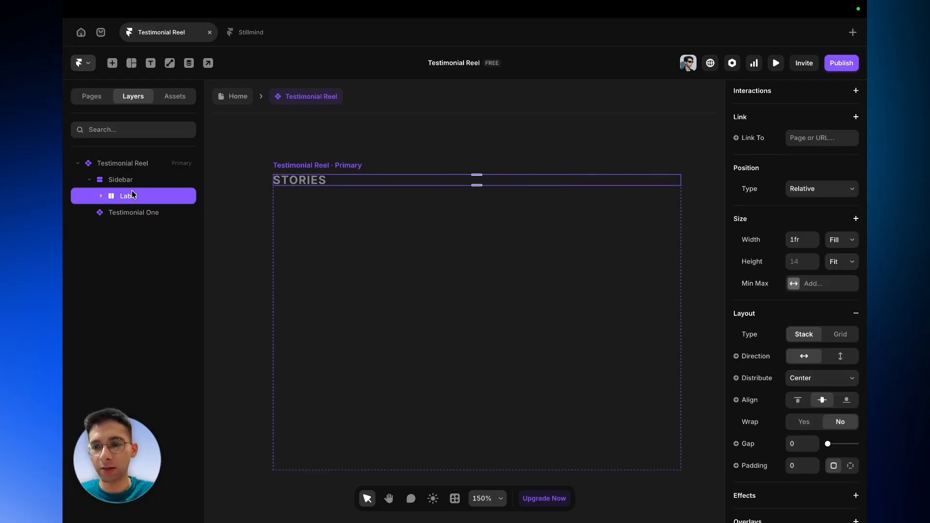
- Wrap the Label frame in a new stack and rename that stack Sidebar Text
right_click(132, 194)
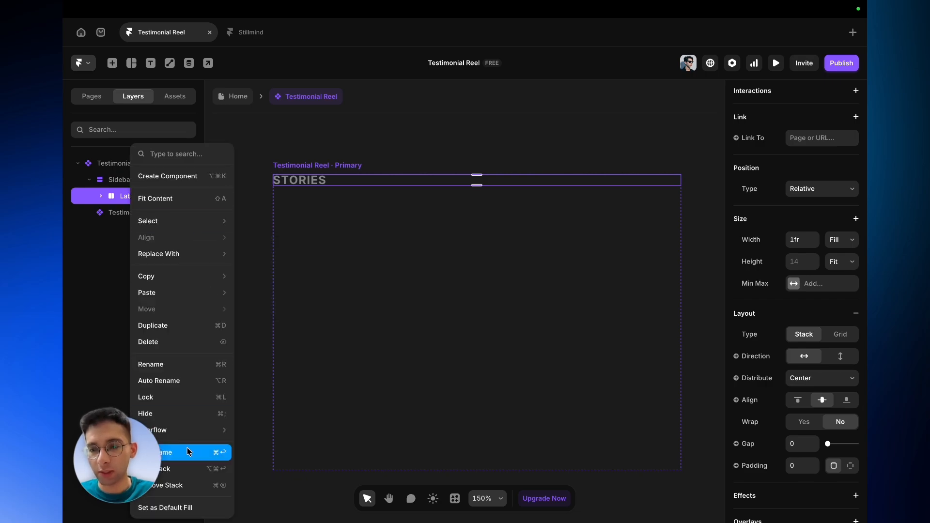
left_click(188, 470)
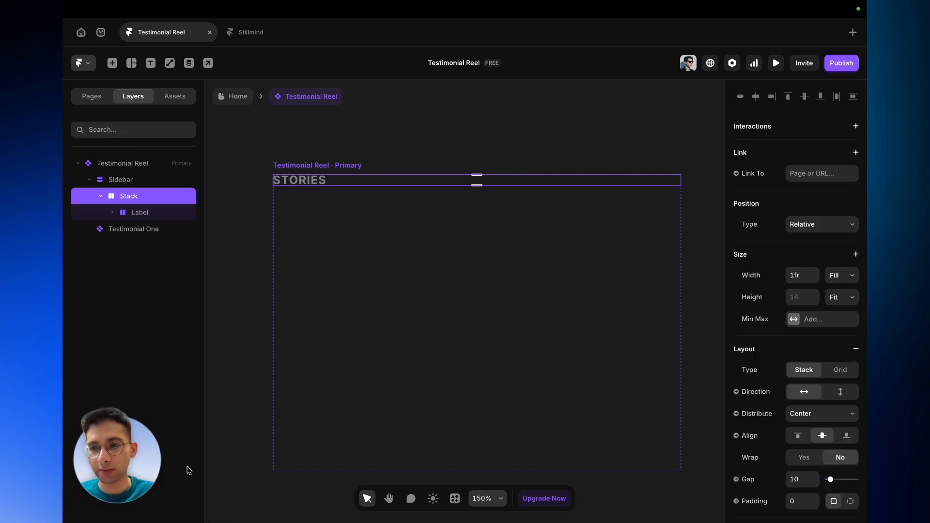
double_click(148, 201)
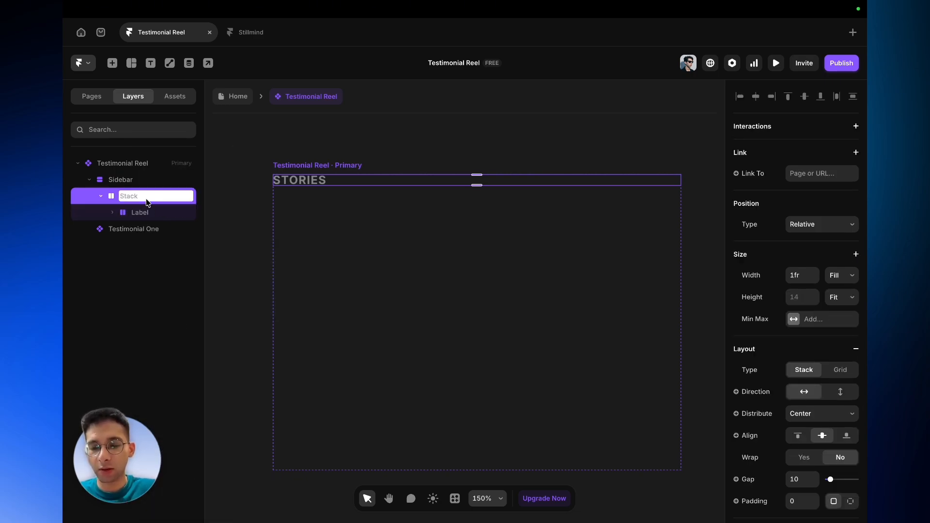
type("Text")
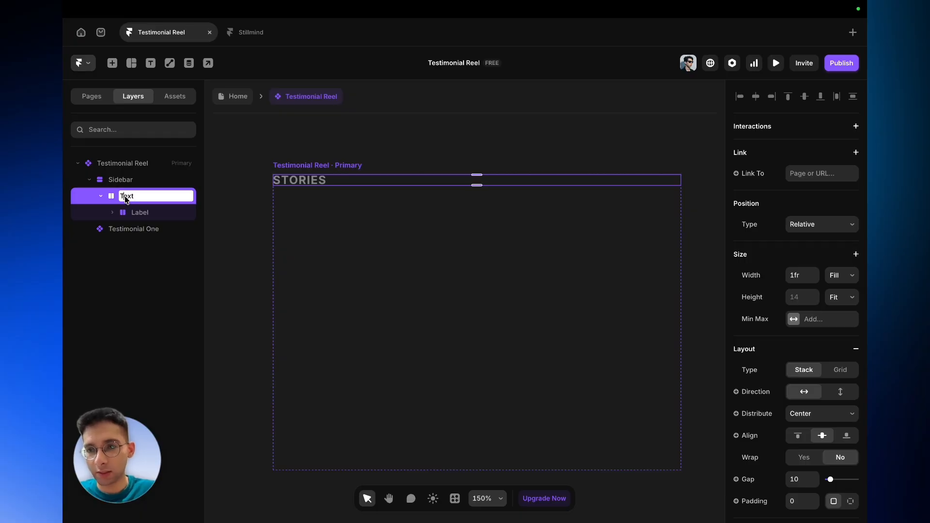
left_click(120, 196)
type("Side")
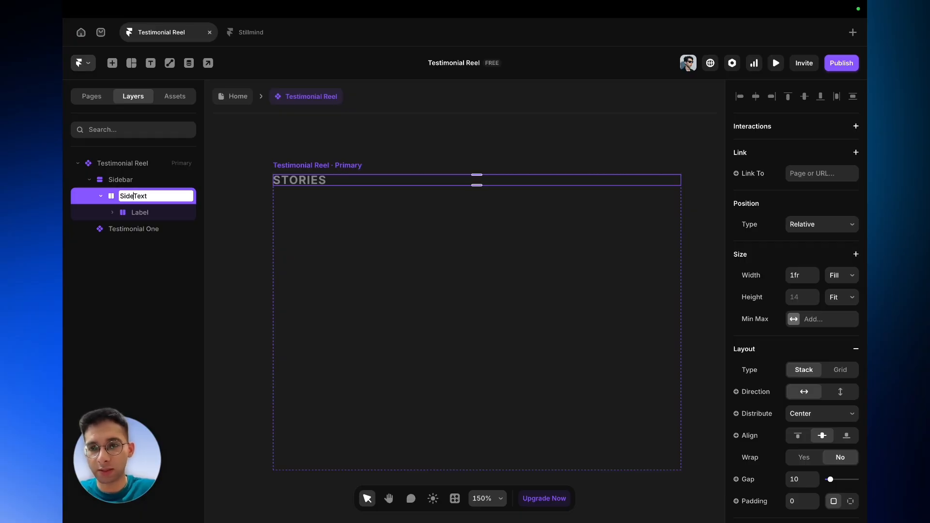
type("bar")
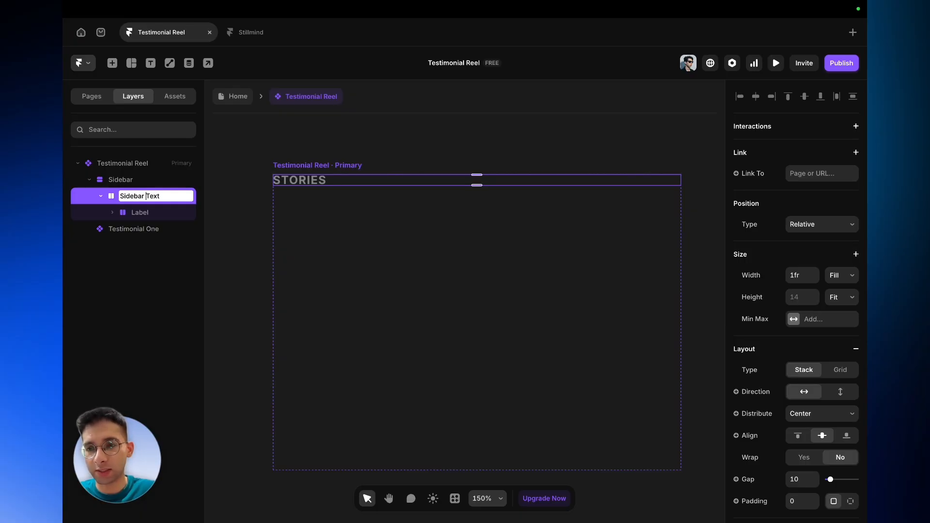
key("Return")
- Set the Sidebar Text stack's gap to 24
left_click(137, 212)
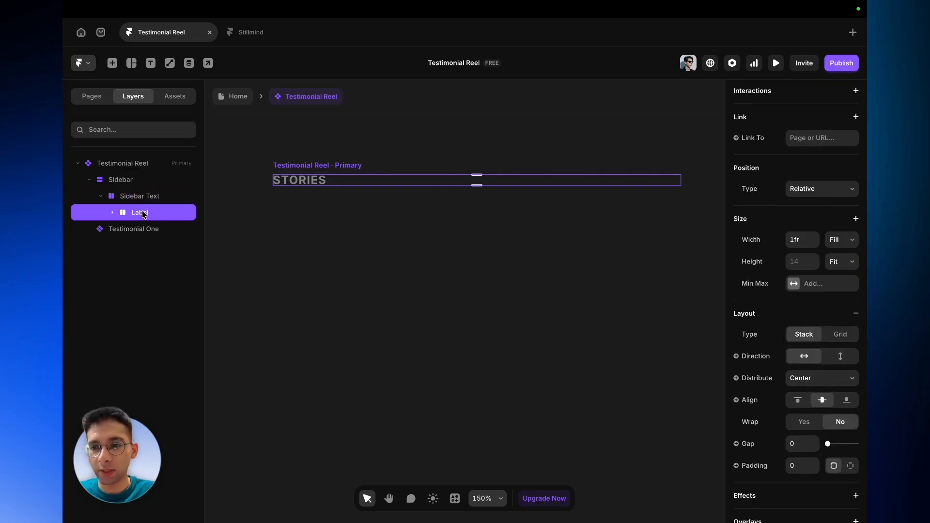
left_click(143, 198)
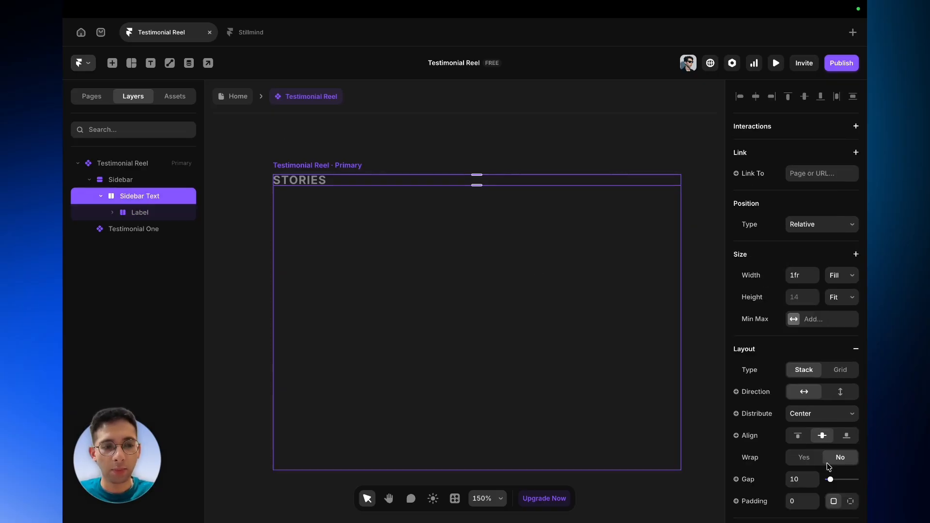
left_click(803, 480)
key("BackSpace")
type("24")
key("Escape")
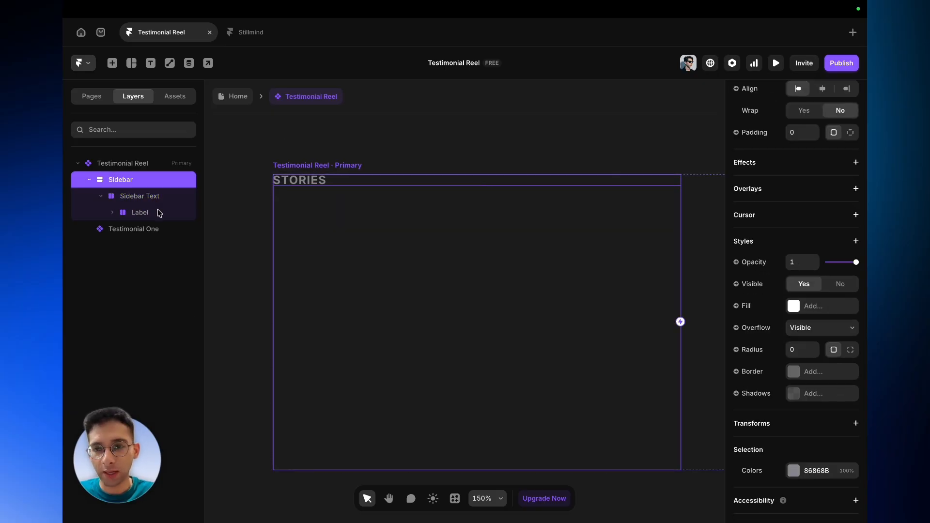
- Draw a frame about 102 × 39 px in the sidebar and move it into the Sidebar Text stack
left_click(156, 212)
left_click(157, 203)
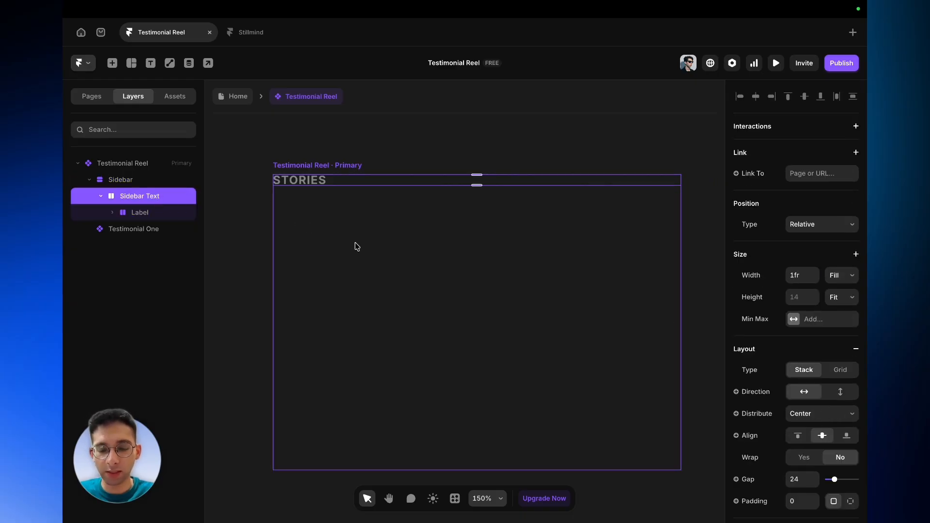
key("f")
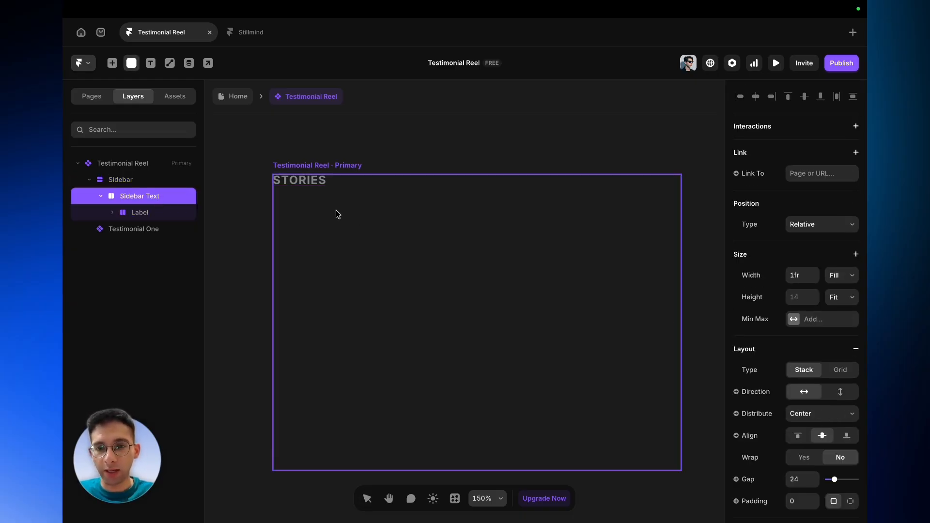
left_click_drag(318, 201, 392, 229)
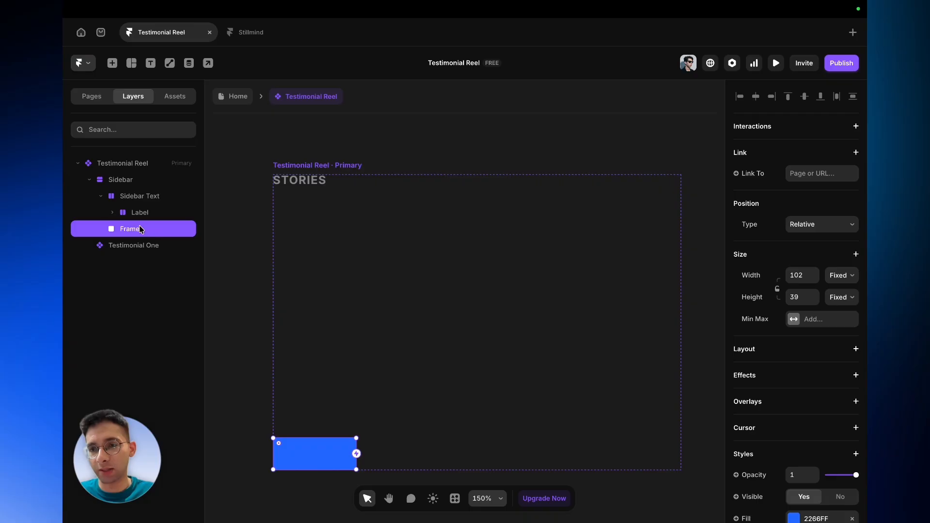
left_click_drag(124, 227, 122, 220)
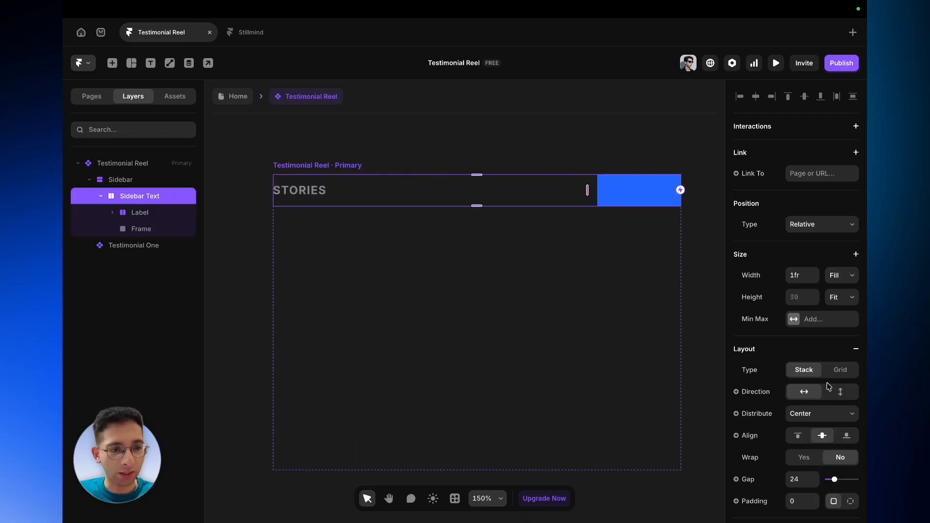
- Set the Sidebar Text stack's direction to vertical and align its children left
left_click(842, 393)
left_click(814, 414)
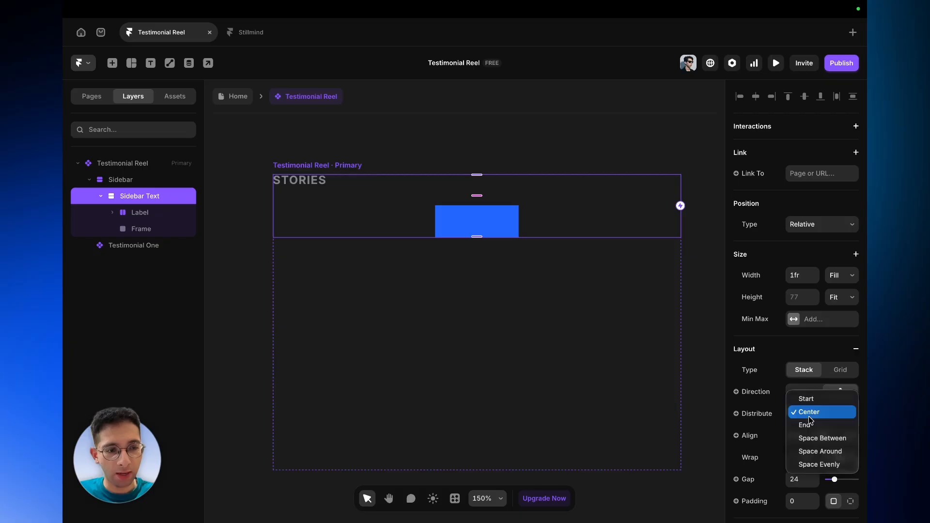
left_click(782, 432)
left_click(796, 435)
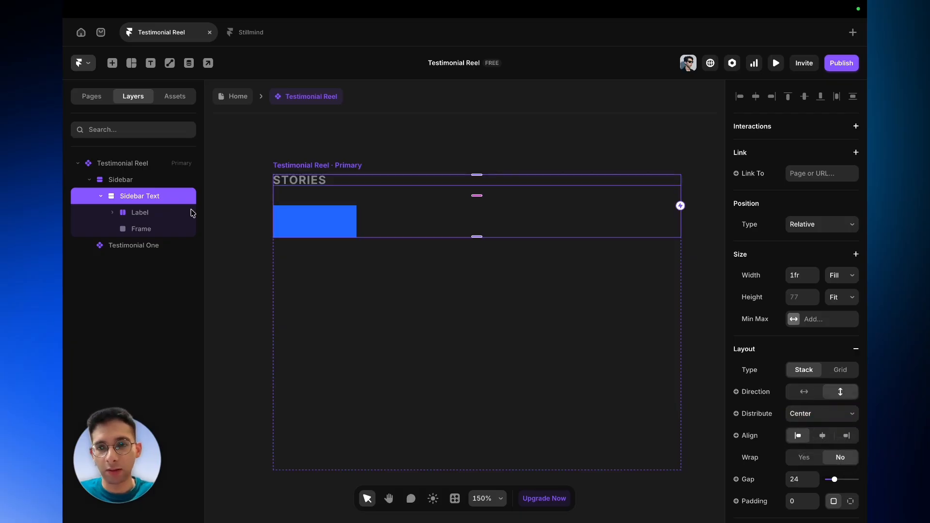
- Set the new frame's width to Fill and remove its fill colour
left_click(157, 232)
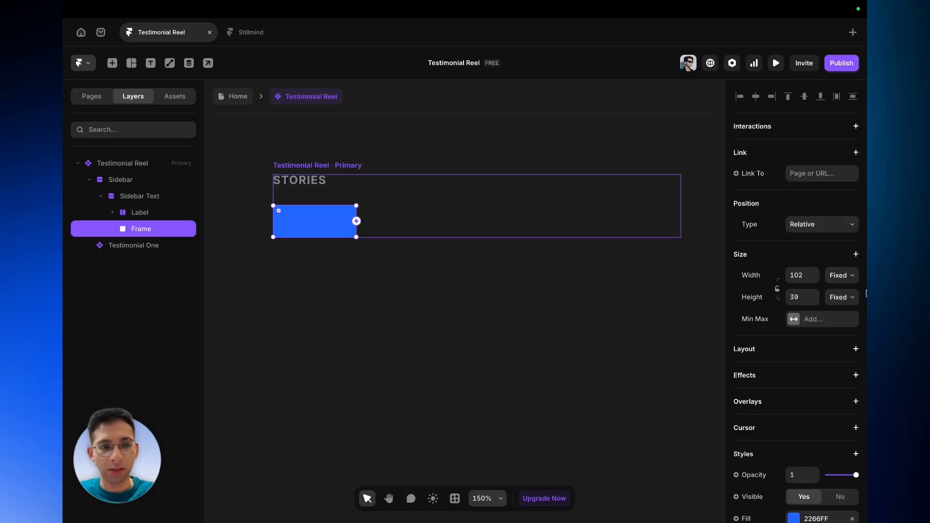
left_click(842, 268)
left_click(841, 298)
scroll(841, 299, "down", 4)
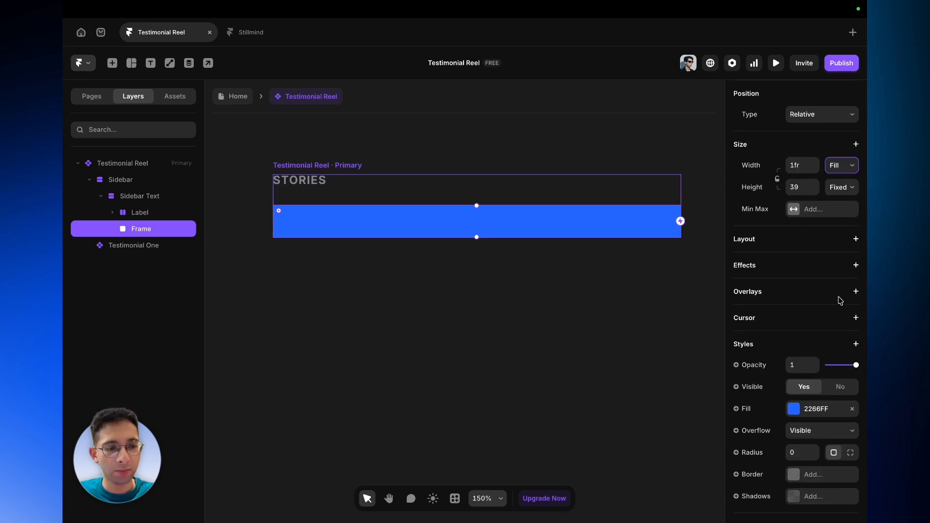
left_click(855, 354)
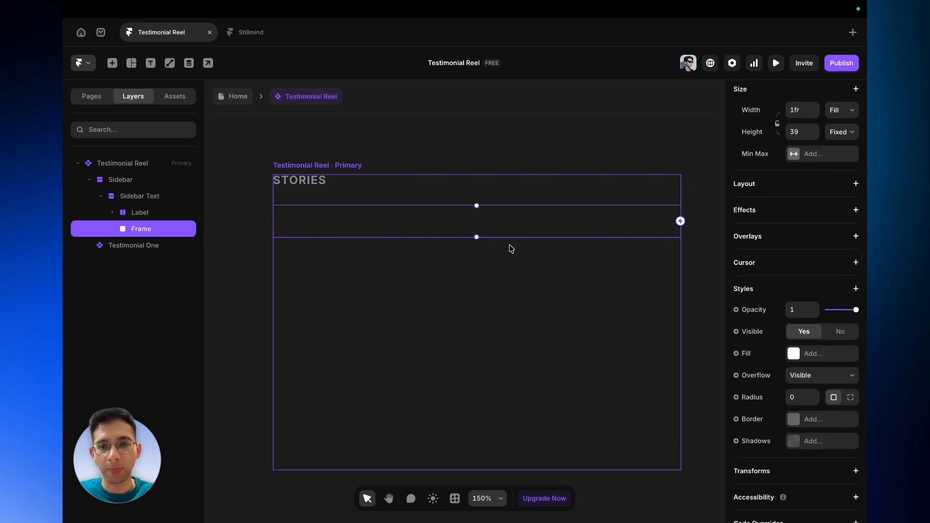
- Add a text layer reading jdhbvjdhb inside the new frame
key("t")
left_click(401, 232)
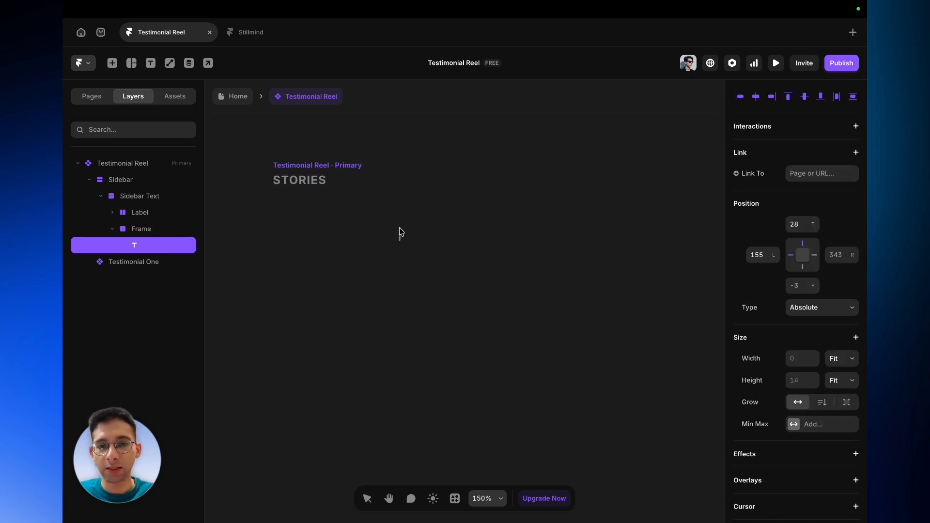
type("jdhbvjdhb")
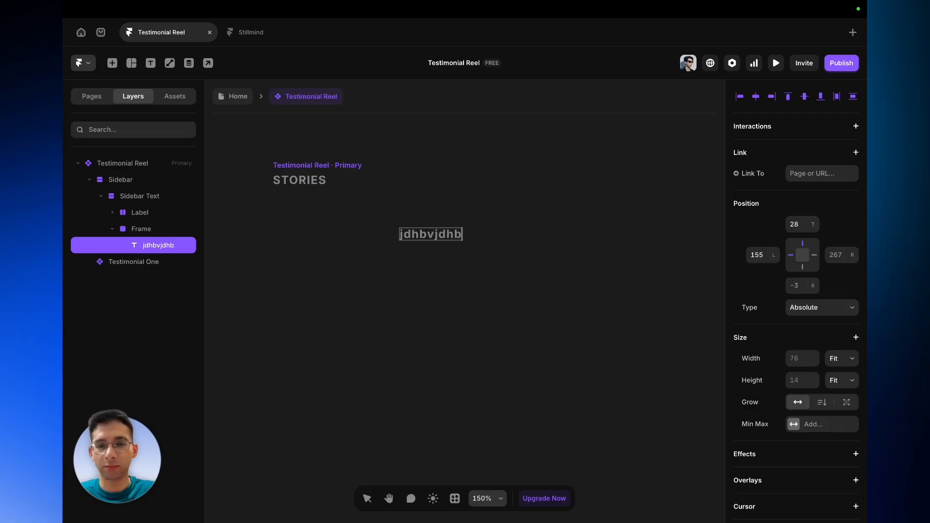
left_click(143, 231)
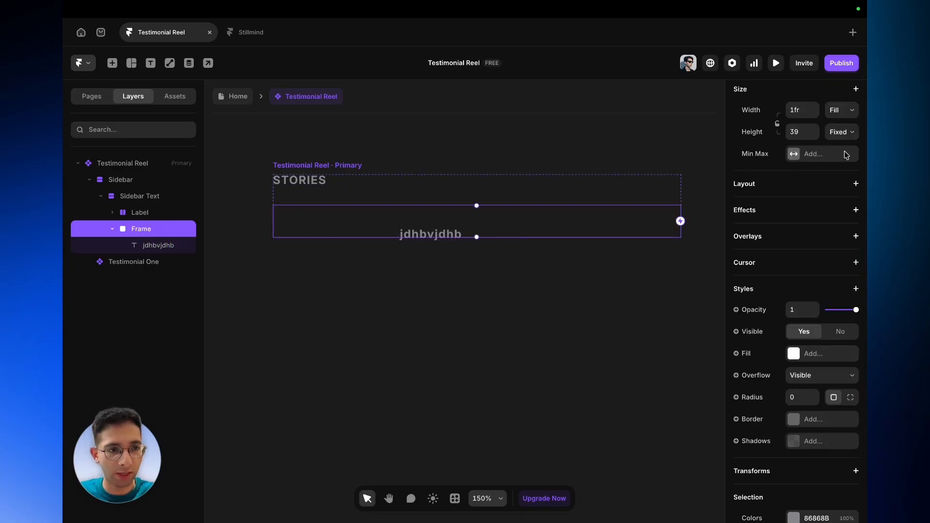
- Add a stack layout to the frame holding the new text
left_click(842, 132)
key("Escape")
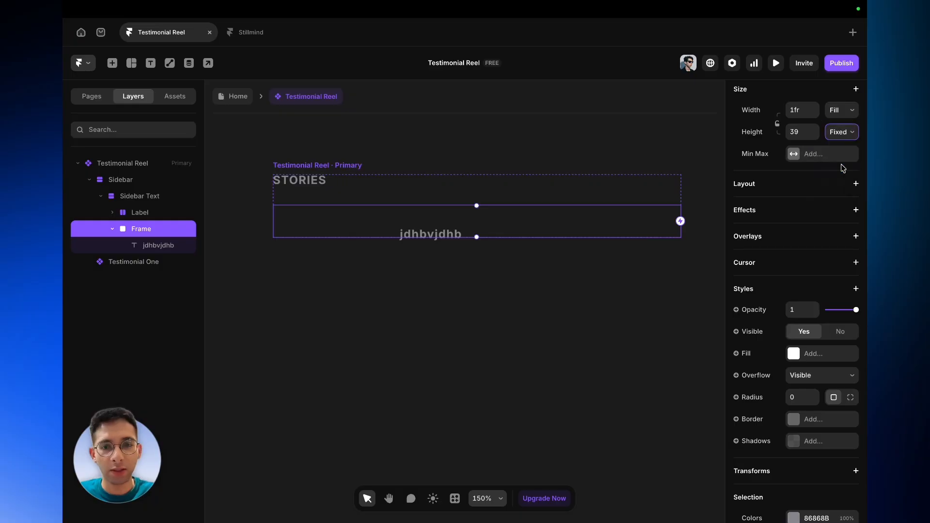
left_click(856, 184)
scroll(860, 335, "down", 2)
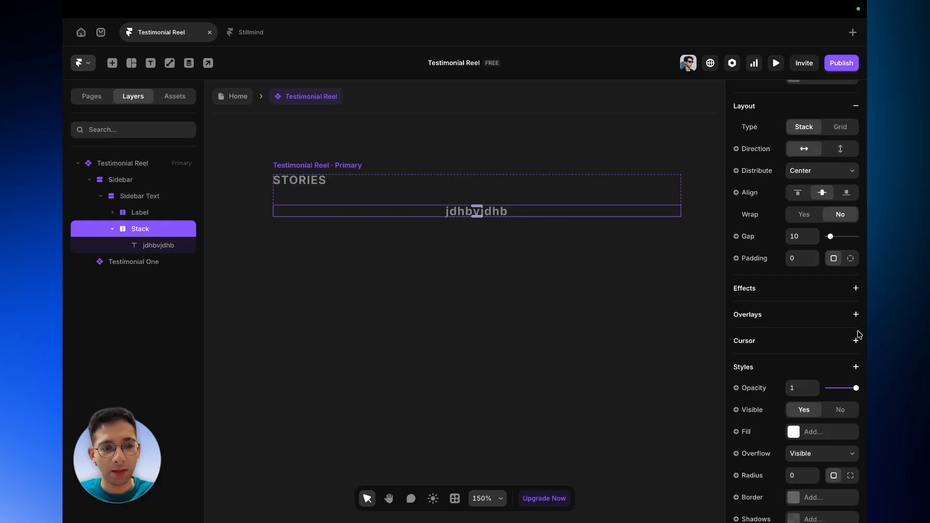
scroll(858, 333, "down", 1)
scroll(858, 329, "up", 5)
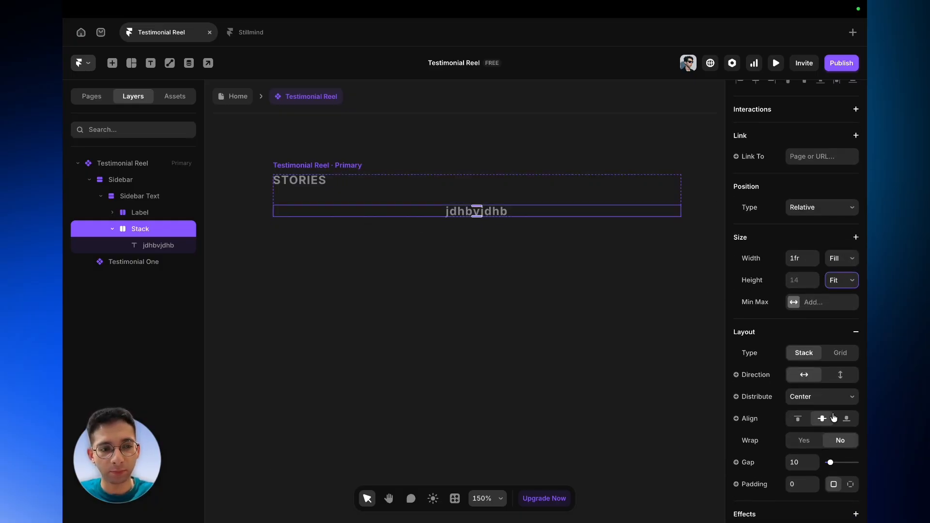
- Set the jdhbvjdhb text's width to Fill
left_click(154, 246)
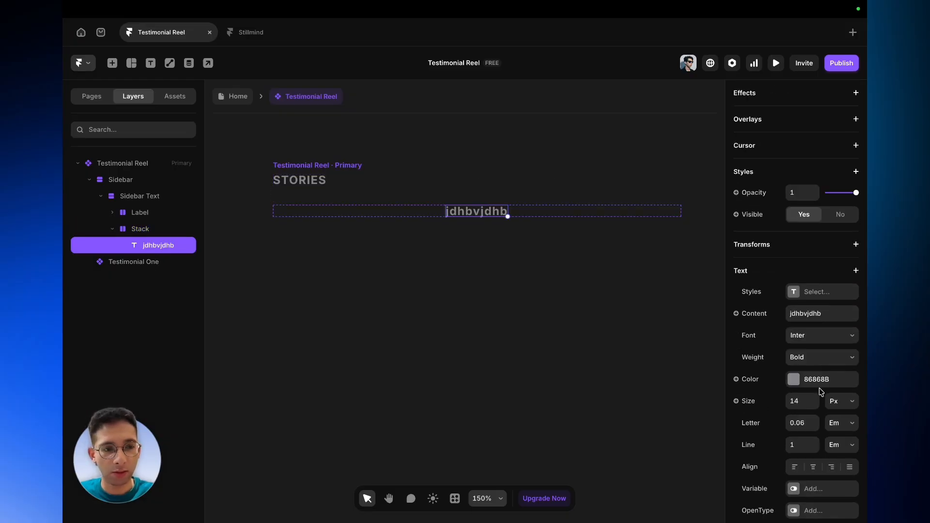
scroll(819, 388, "down", 2)
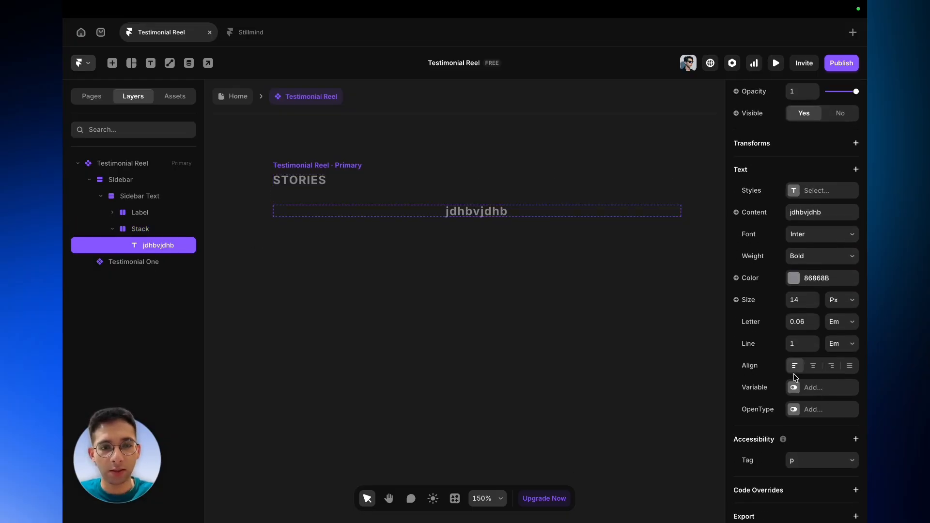
left_click(333, 212)
left_click(461, 214)
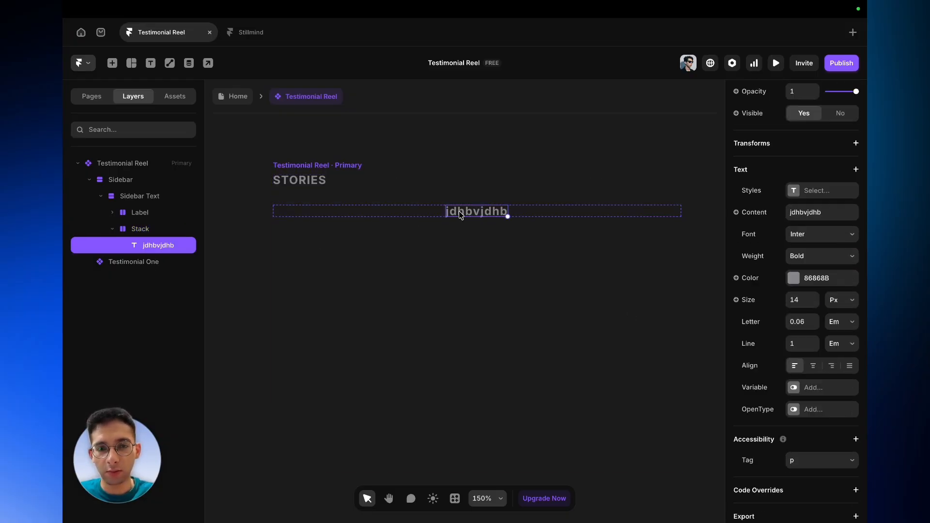
scroll(852, 204, "up", 10)
left_click(850, 276)
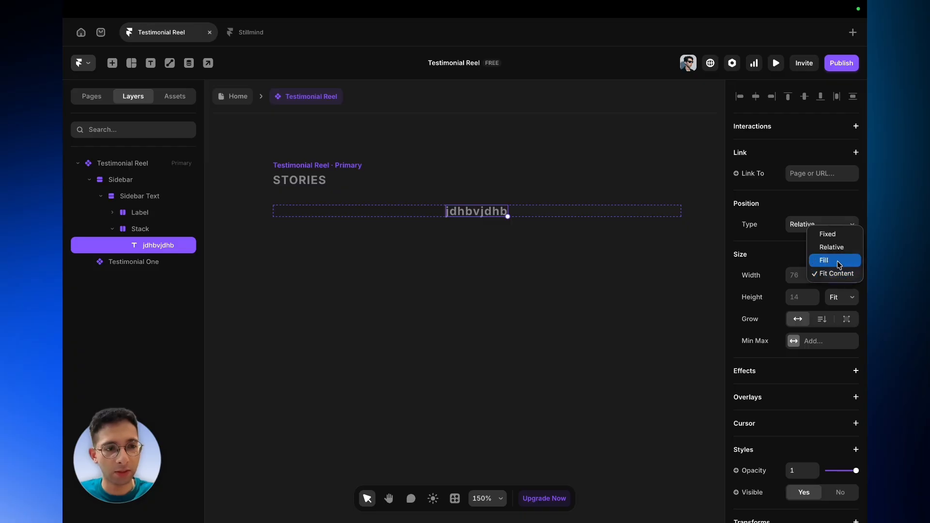
left_click(835, 261)
- Open the Testimonial Card component to inspect its Statement text, and return to the Testimonial Reel
left_click(155, 246)
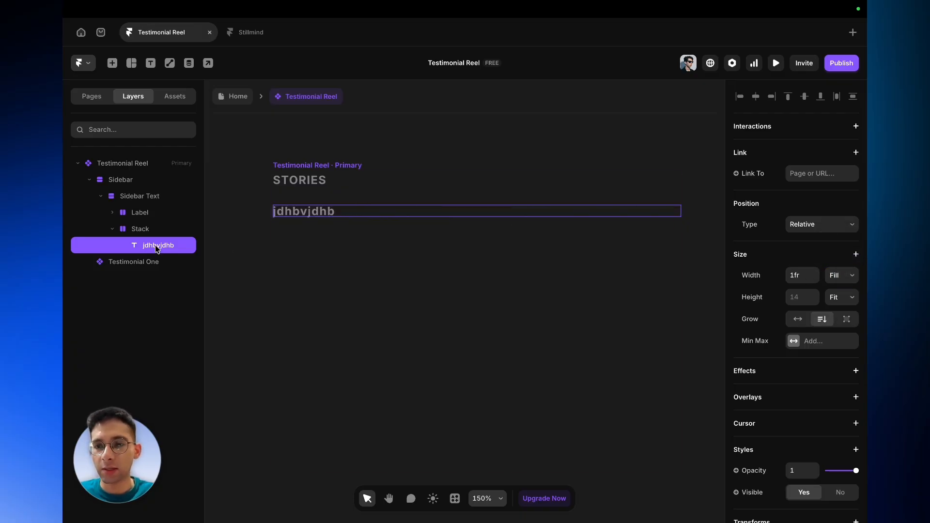
scroll(388, 272, "left", 2)
scroll(388, 272, "up", 1)
scroll(749, 446, "down", 8)
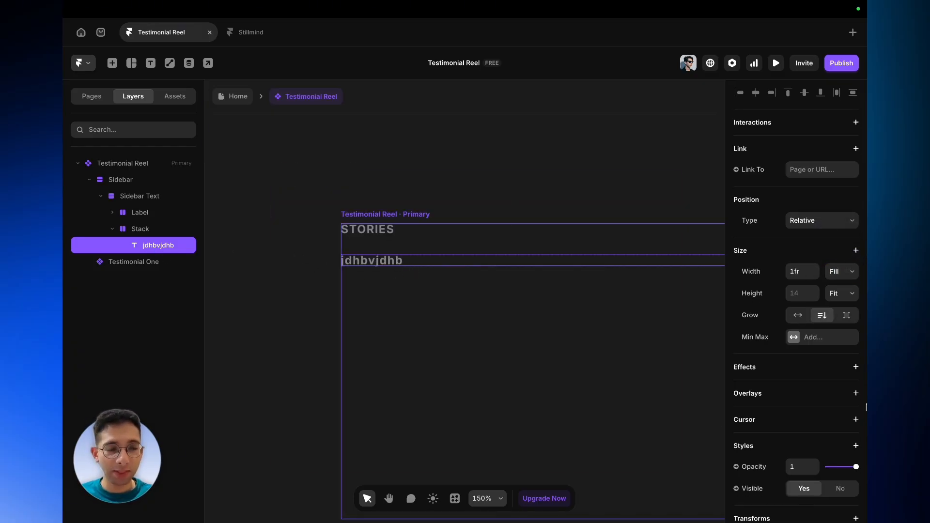
scroll(521, 356, "down", 5)
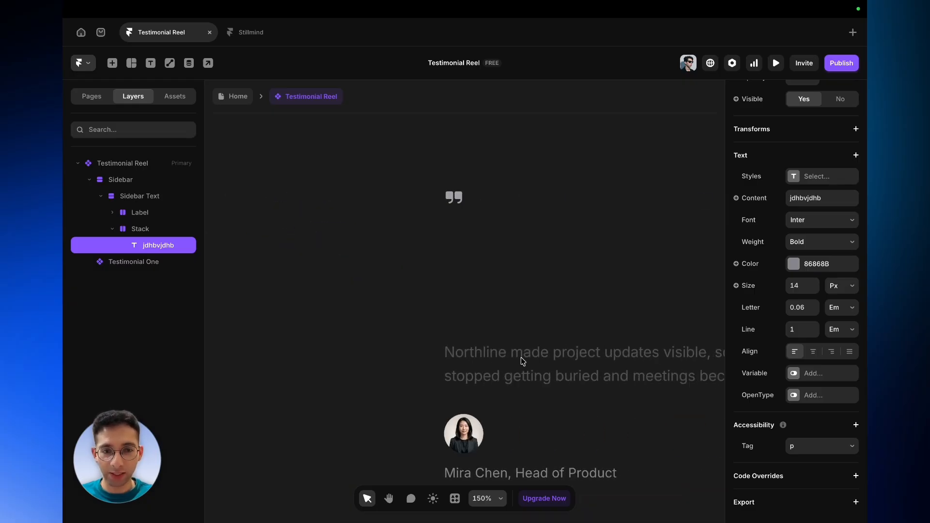
scroll(540, 376, "right", 1)
left_click(543, 375)
double_click(543, 375)
left_click(541, 374)
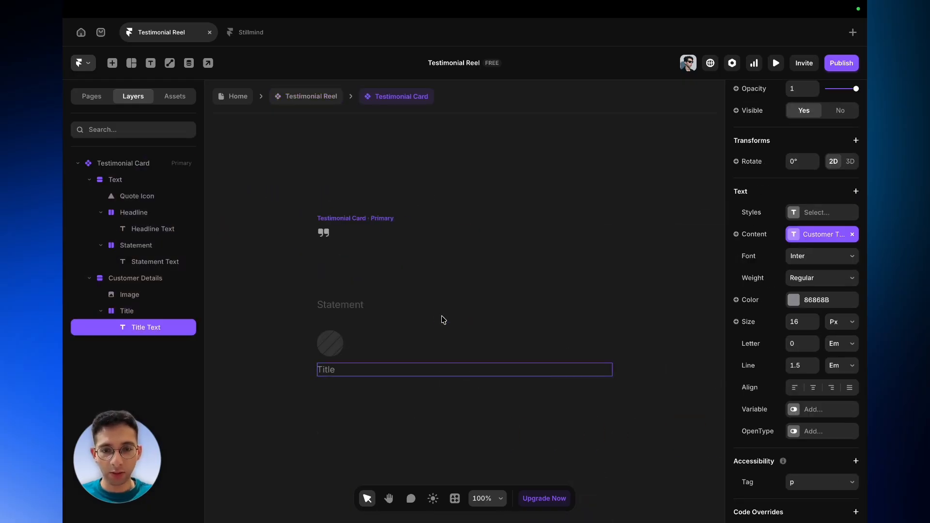
left_click(374, 311)
right_click(374, 310)
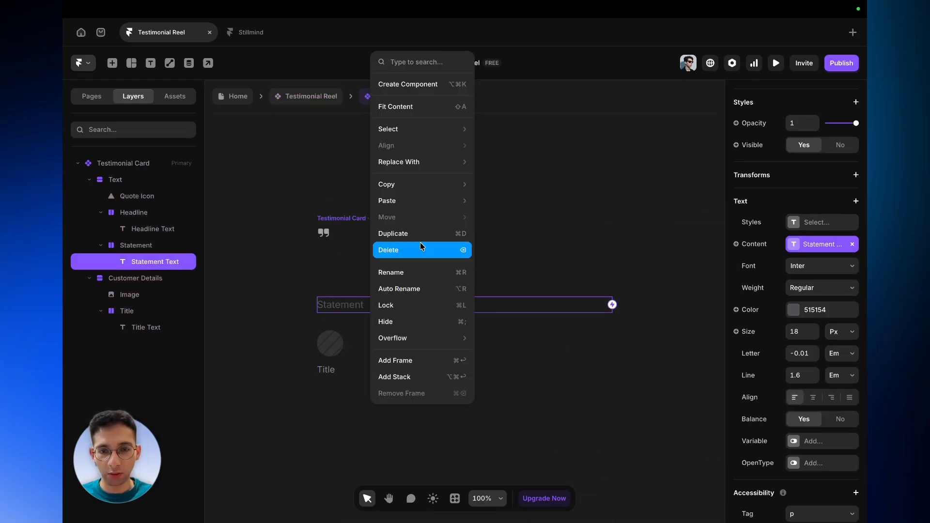
mouse_move(418, 188)
left_click(511, 197)
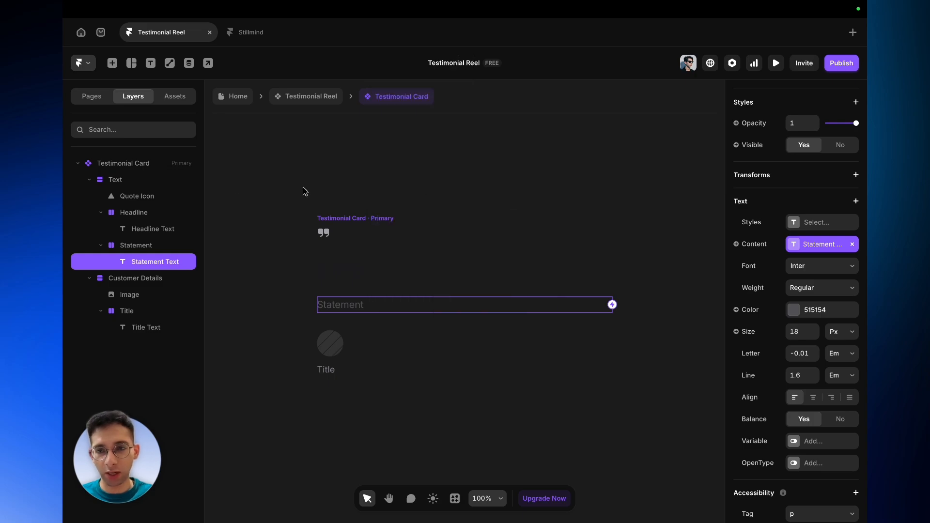
left_click(301, 98)
scroll(338, 301, "left", 5)
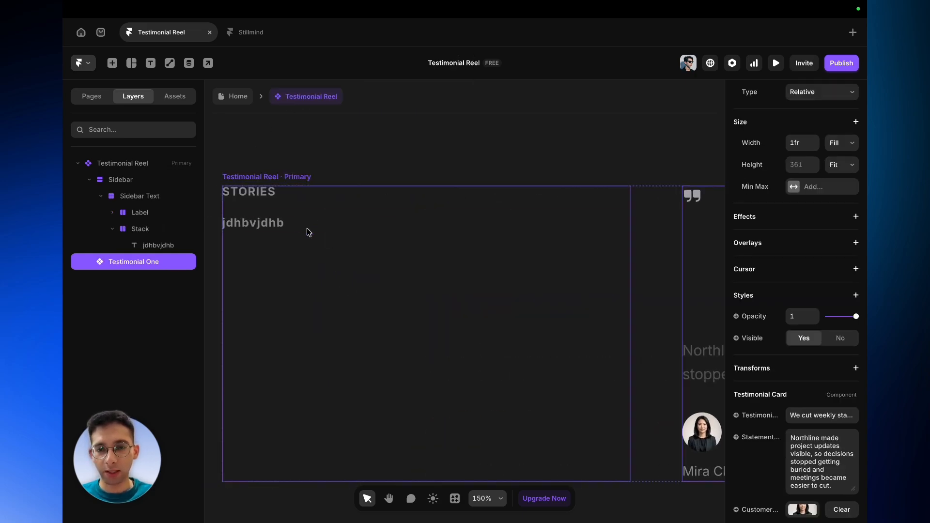
- Paste the copied text style onto the jdhbvjdhb text
left_click(291, 228)
right_click(292, 228)
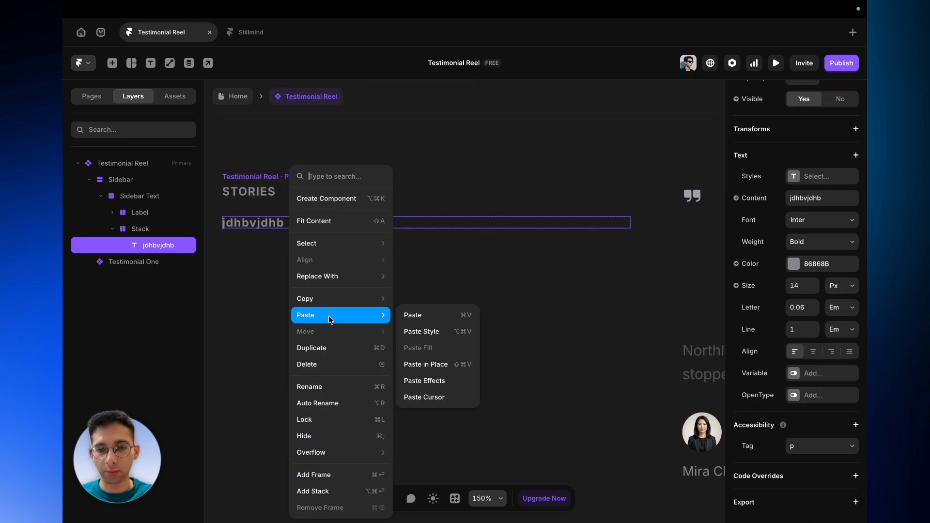
left_click(406, 331)
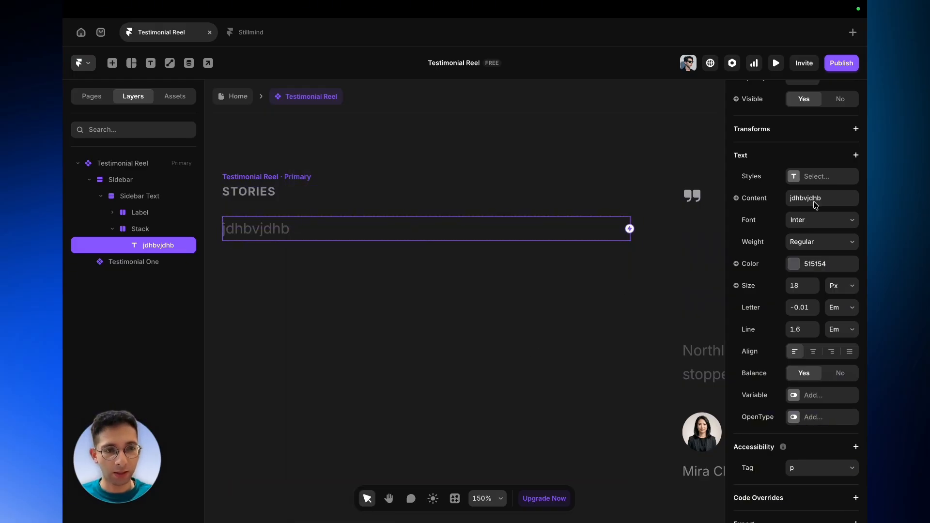
left_click(757, 199)
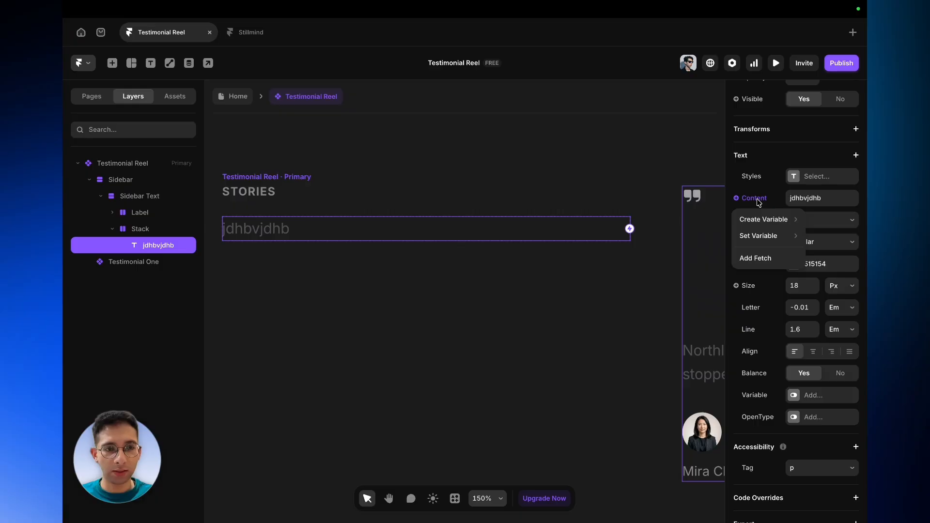
left_click(352, 225)
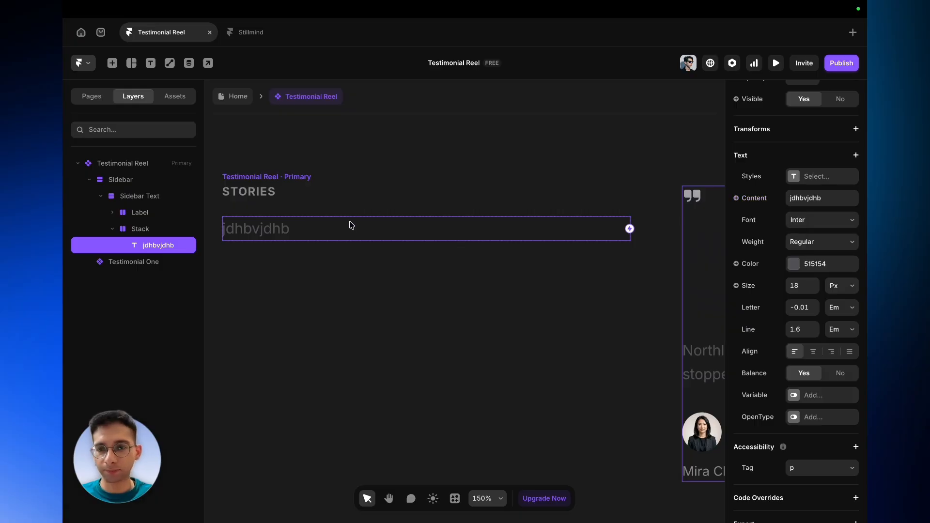
- Rename the Stack layer holding the text to Section Intro
double_click(154, 231)
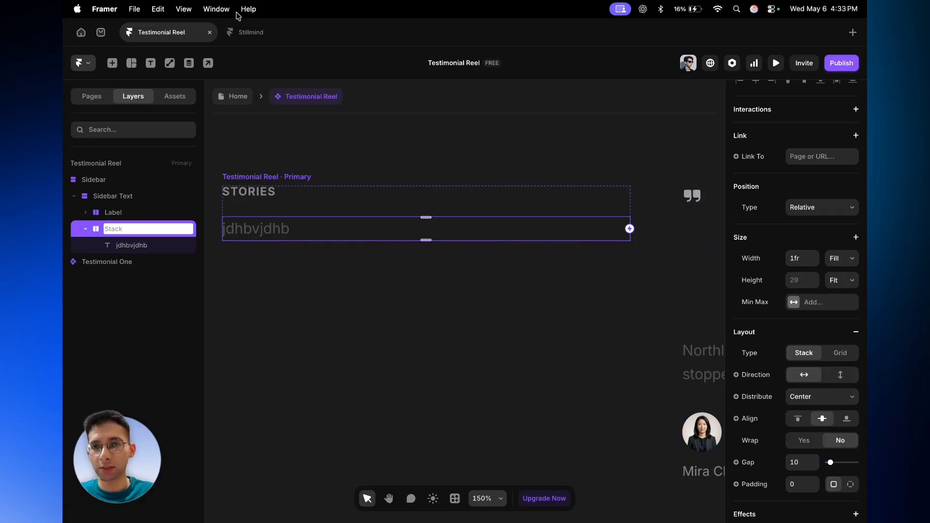
left_click(250, 35)
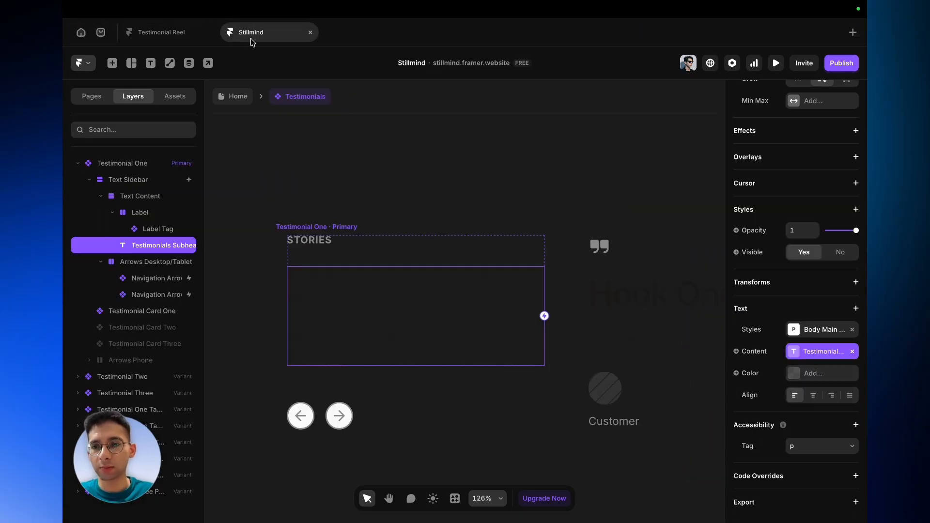
left_click(178, 41)
double_click(120, 226)
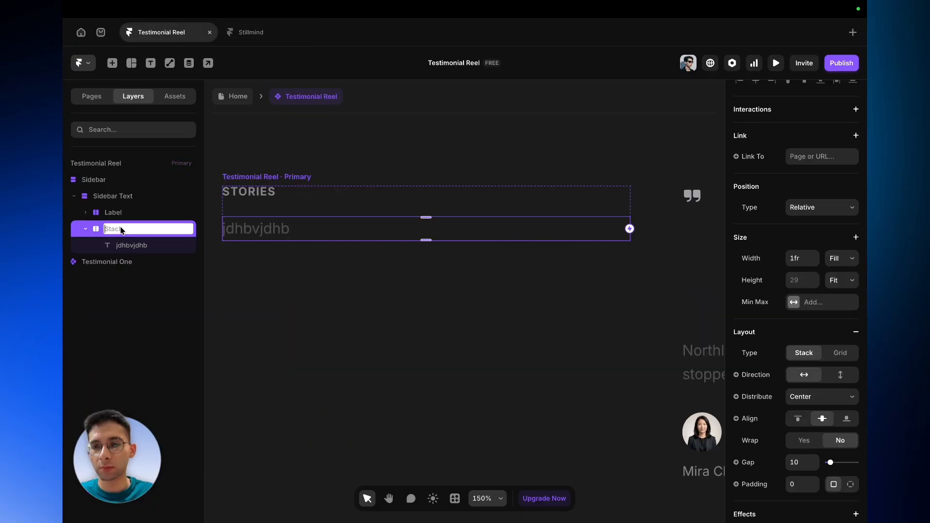
type("Section Intro")
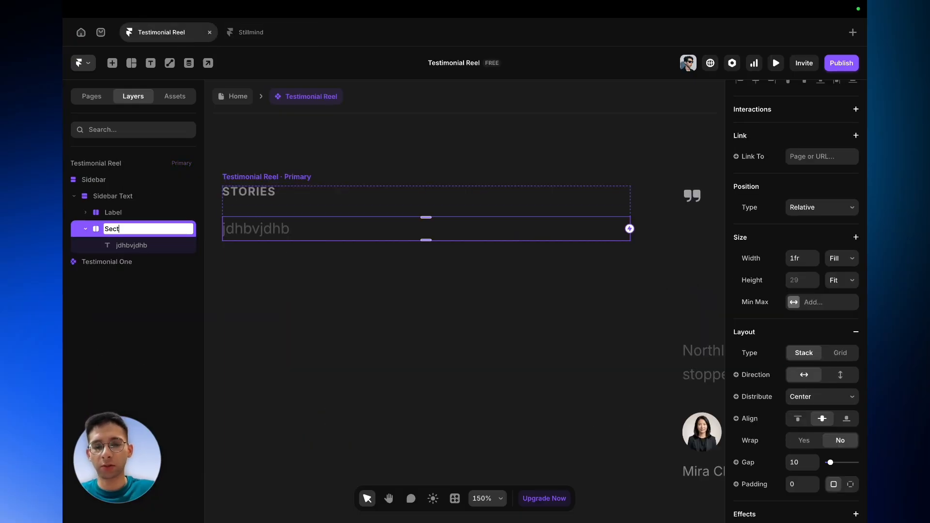
- Rename the jdhbvjdhb text layer to Intro Text
double_click(128, 244)
key("BackSpace")
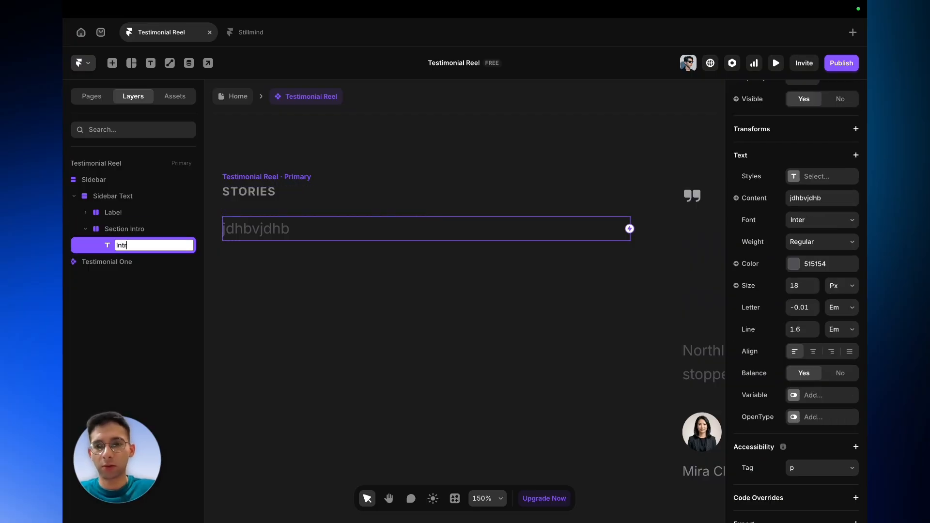
type("Intro Text")
key("Return")
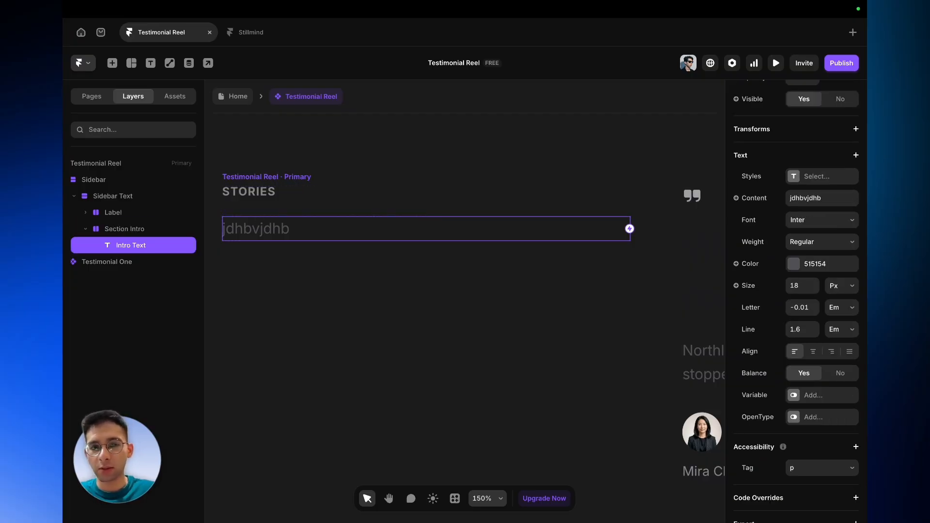
- Create a plain text variable named Intro for the text's content, with text area on and default 'Stories from teams who found clarity, moved faster, and worked with less noise.'
left_click(736, 197)
mouse_move(754, 222)
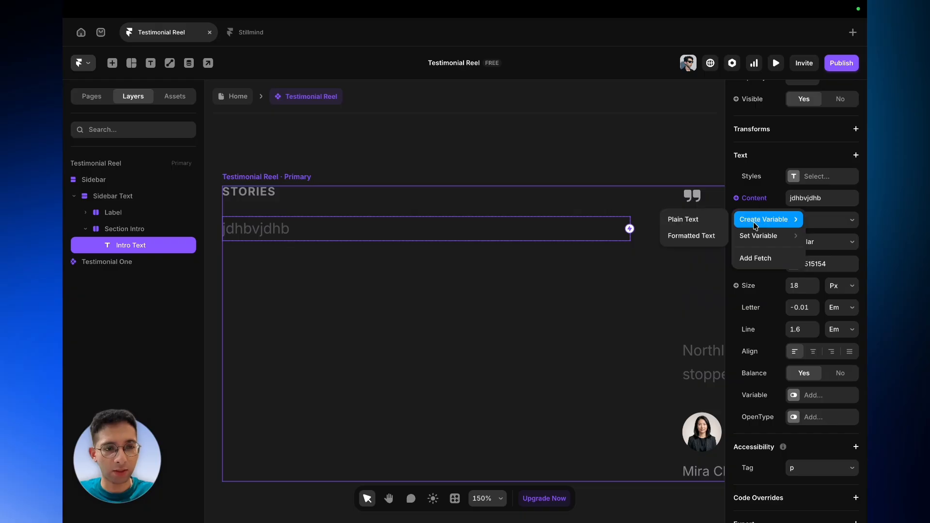
left_click(708, 218)
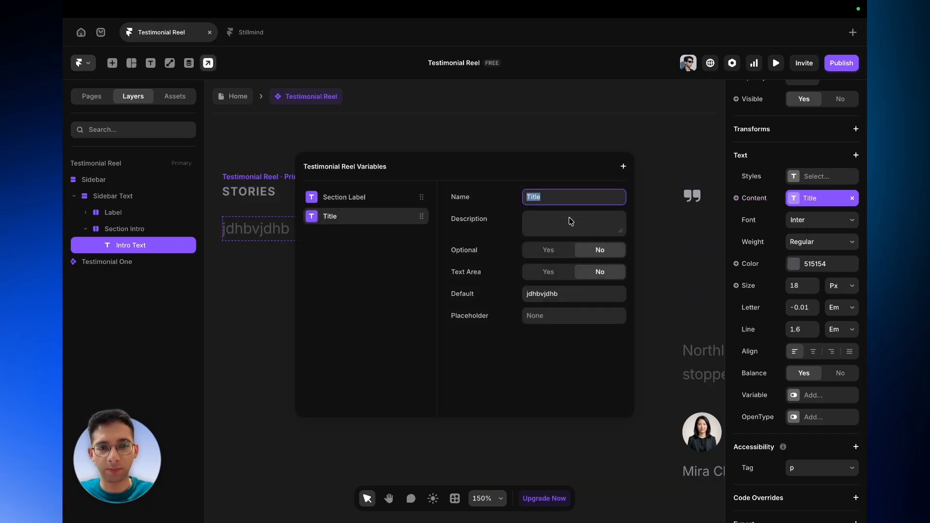
key("BackSpace")
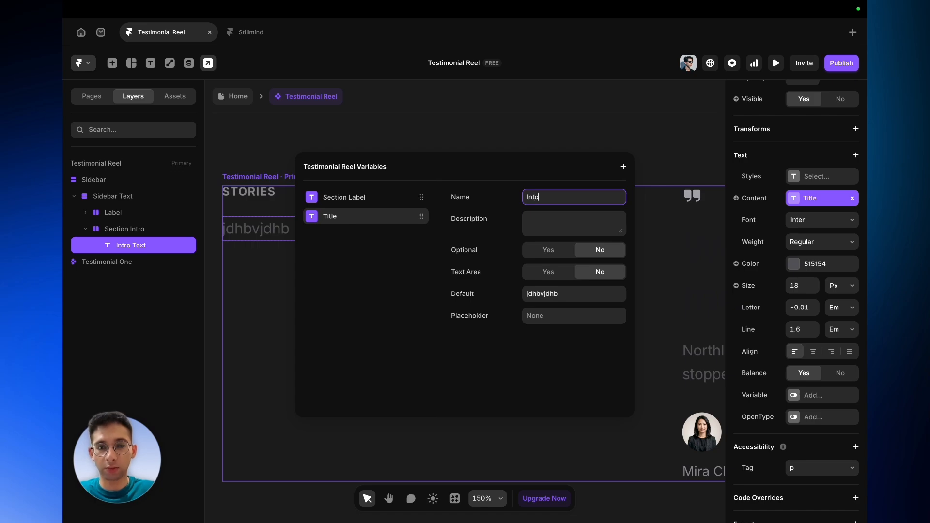
left_click(566, 299)
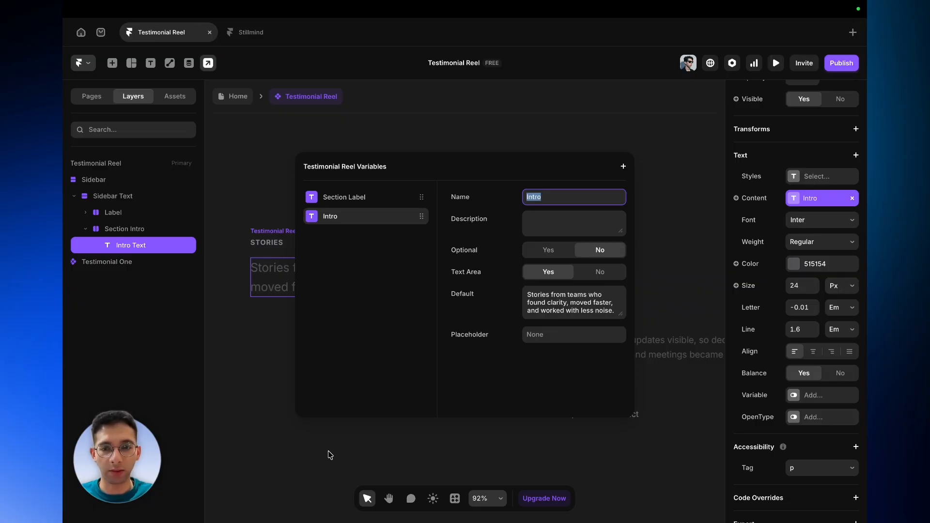
left_click(301, 459)
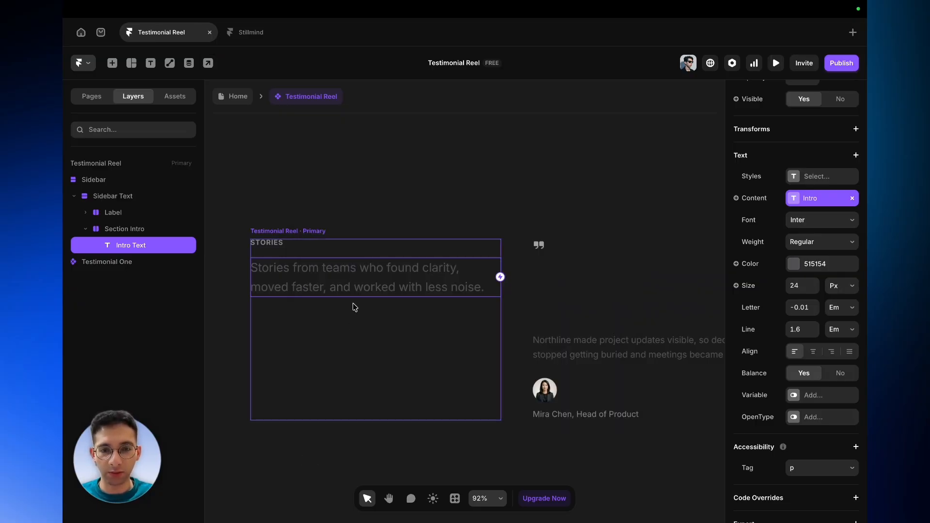
- Set the Intro text's letter spacing to -0.025 em and line height to 1.28 em
left_click(805, 290)
key("BackSpace")
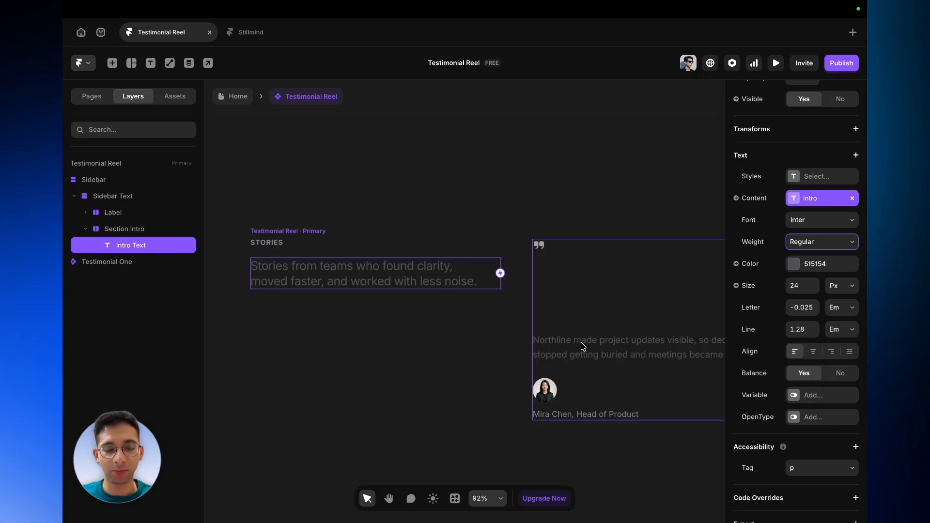
scroll(583, 346, "right", 3)
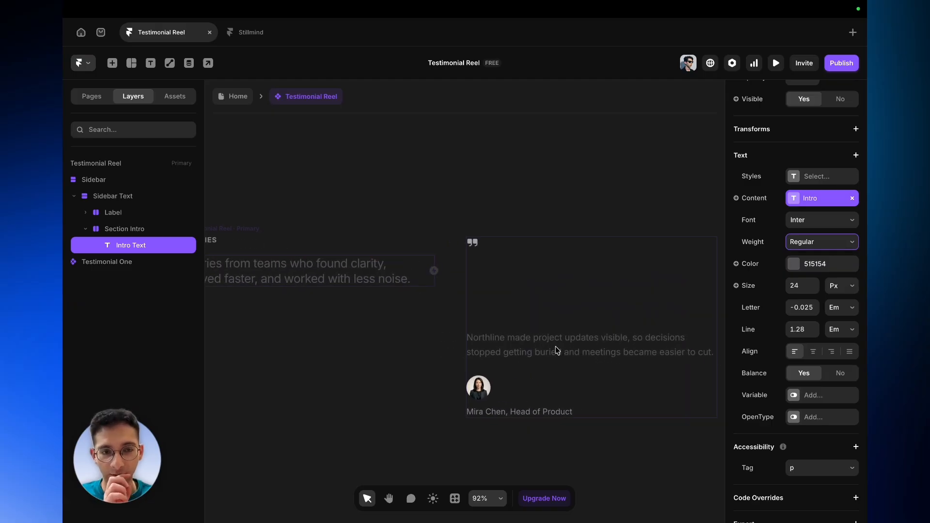
right_click(760, 165)
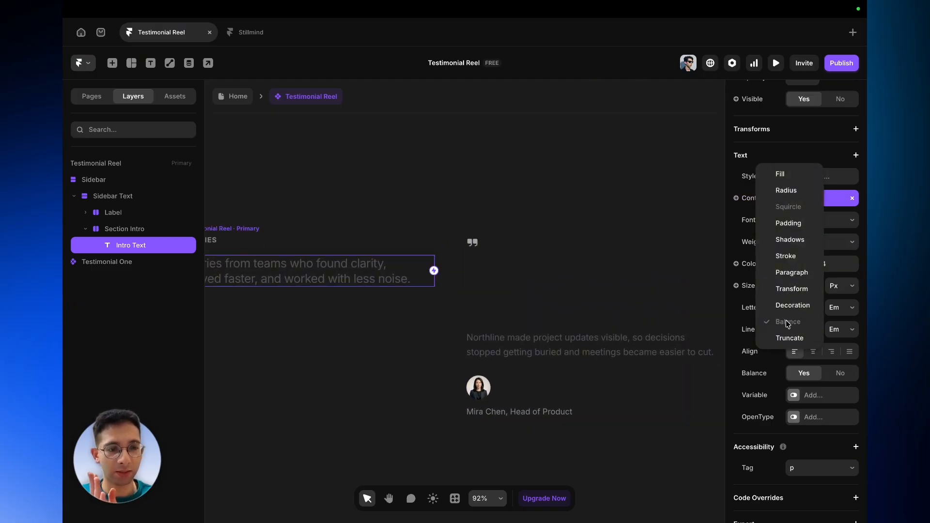
left_click(758, 159)
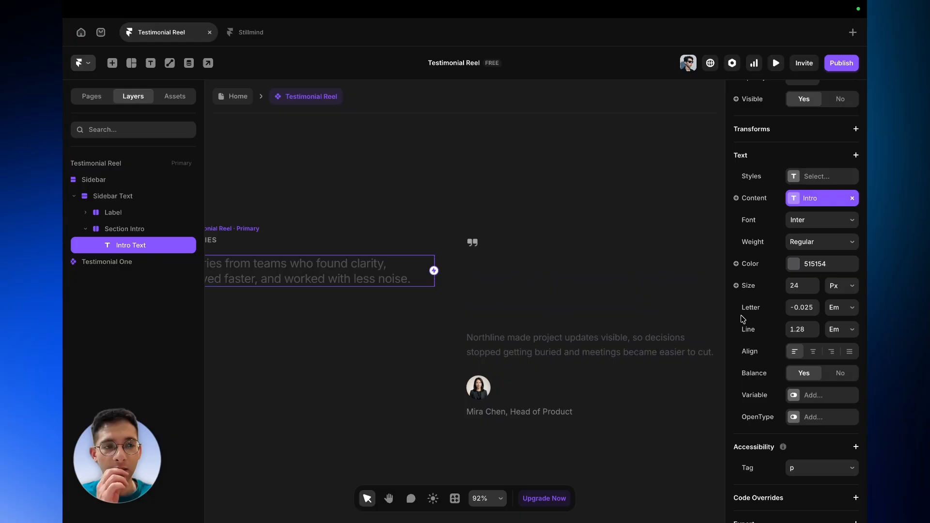
scroll(562, 350, "left", 3)
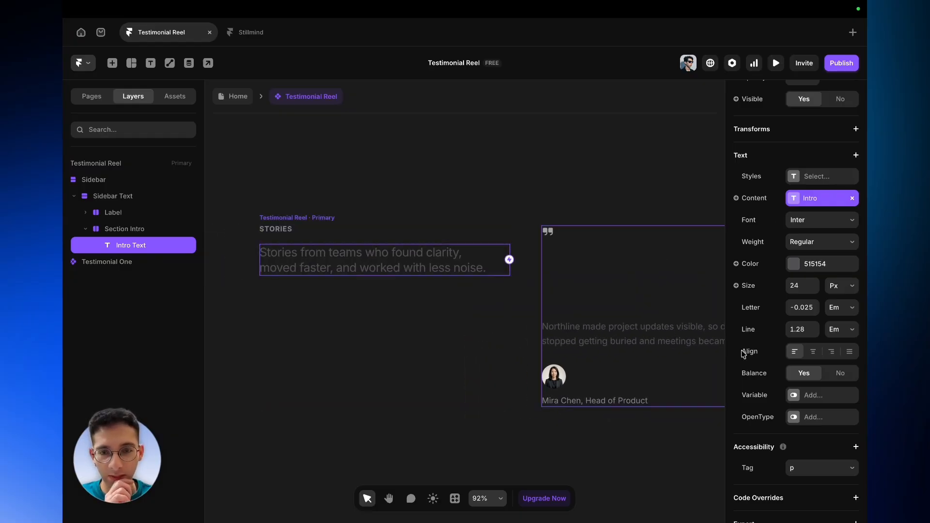
- Draw a frame about 212 by 122 inside the Sidebar, below the intro text
left_click(86, 230)
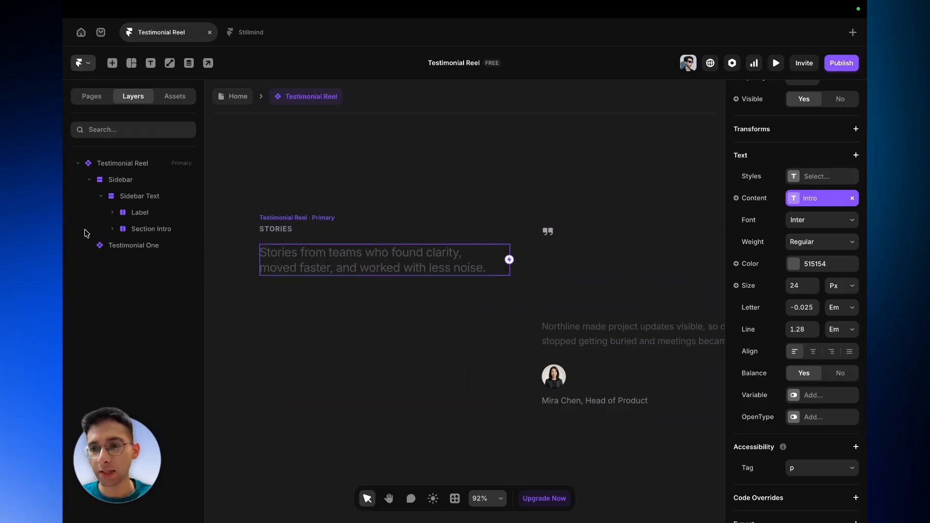
left_click(102, 196)
left_click(89, 180)
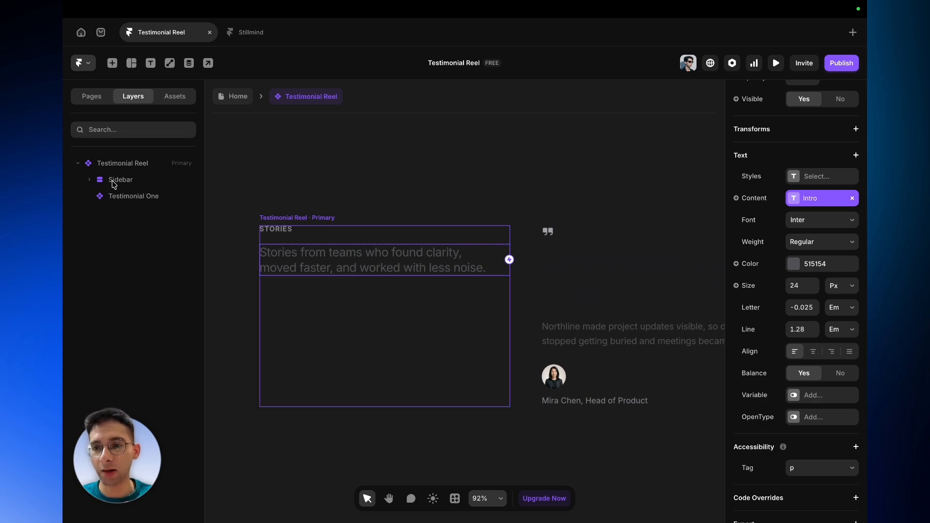
left_click(116, 180)
key("f")
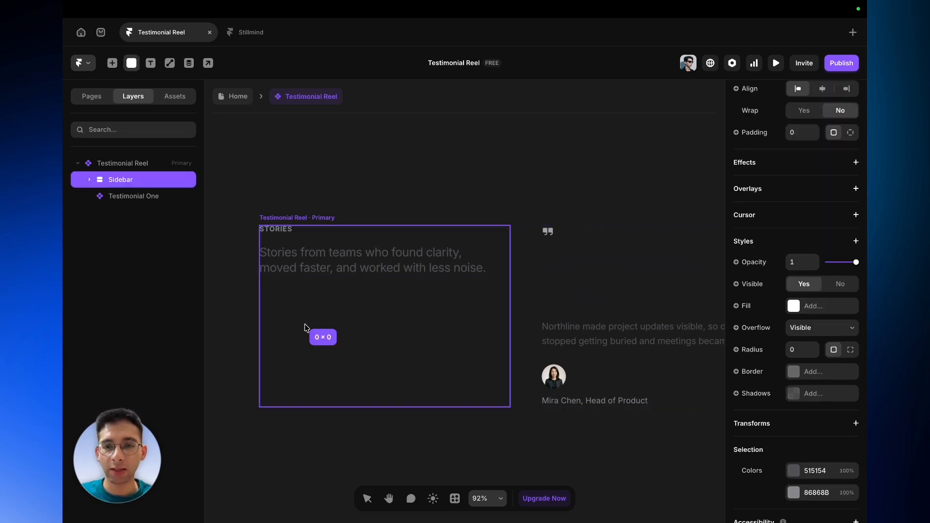
left_click_drag(305, 328, 413, 389)
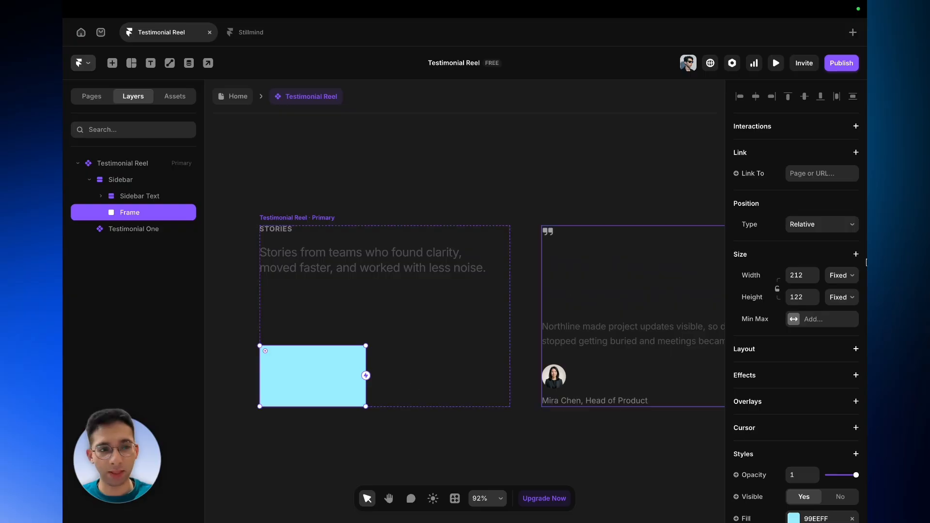
- Set the new frame's width to Fill and remove its fill colour
left_click(842, 276)
left_click(844, 301)
scroll(843, 301, "down", 3)
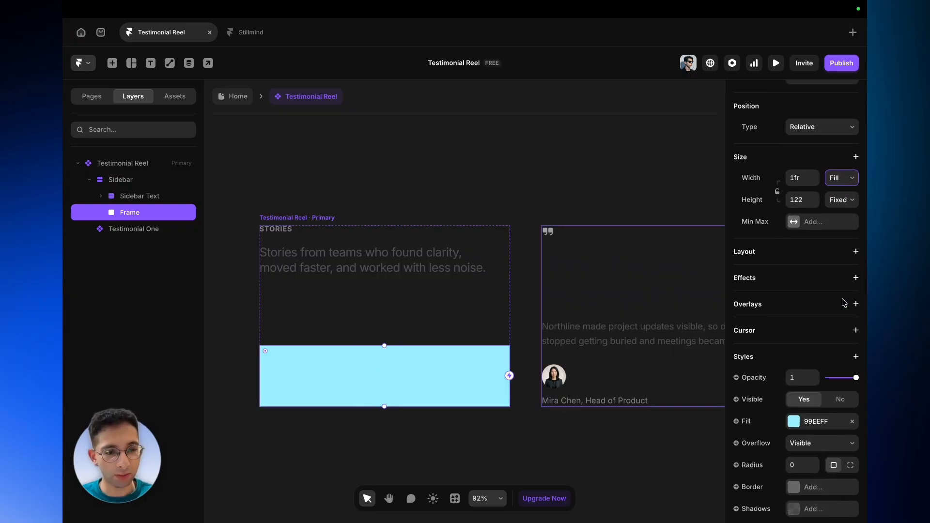
left_click(852, 410)
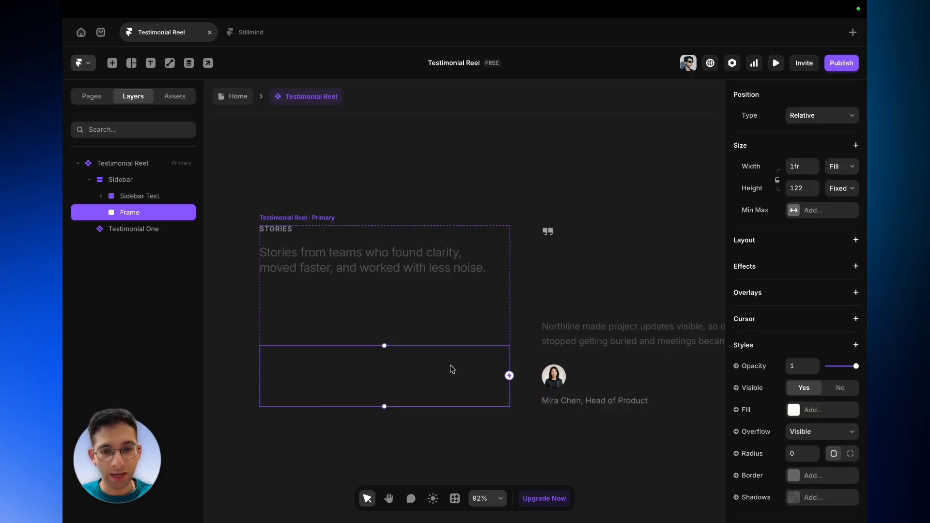
- Rename the frame to Navigation and give it a stack layout with a gap of 16
double_click(145, 214)
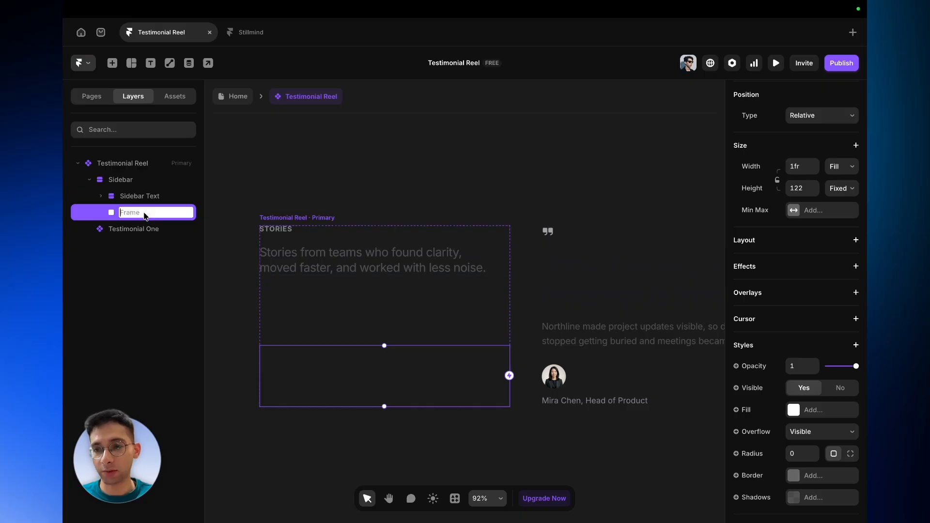
type("Navigation")
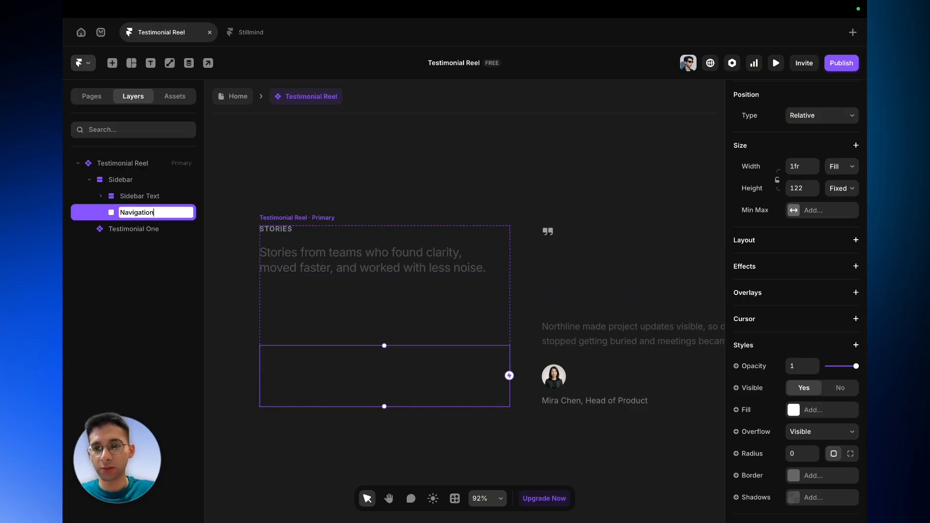
key("Return")
left_click(853, 240)
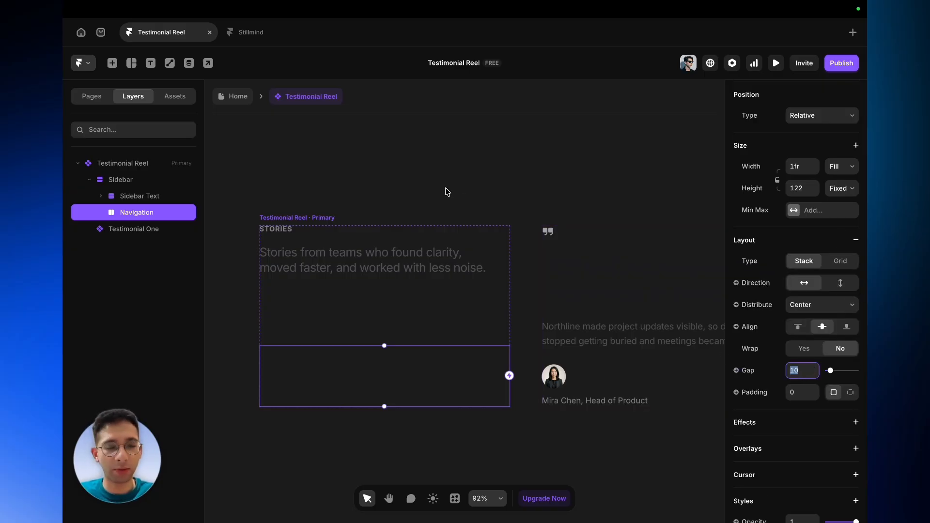
type("1")
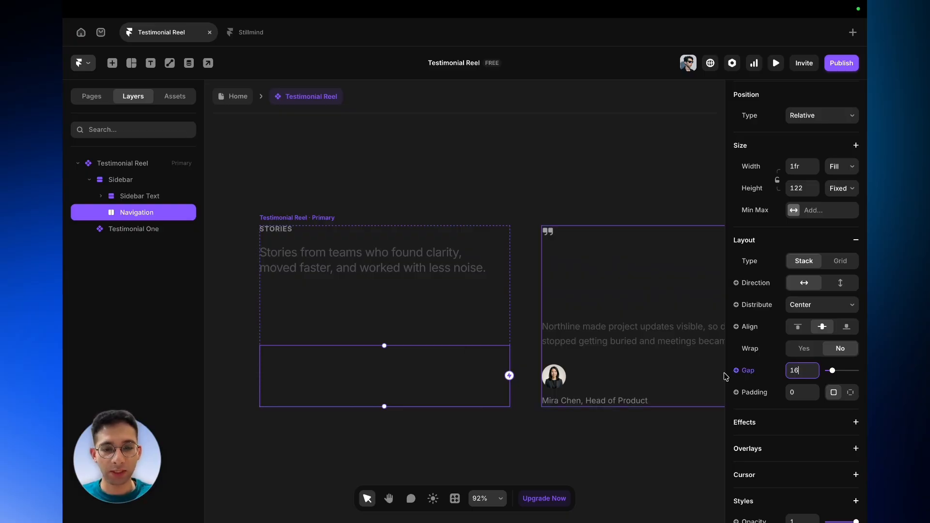
- Draw a frame about 58 by 38 inside Navigation and set its width to 40
scroll(442, 374, "down", 2)
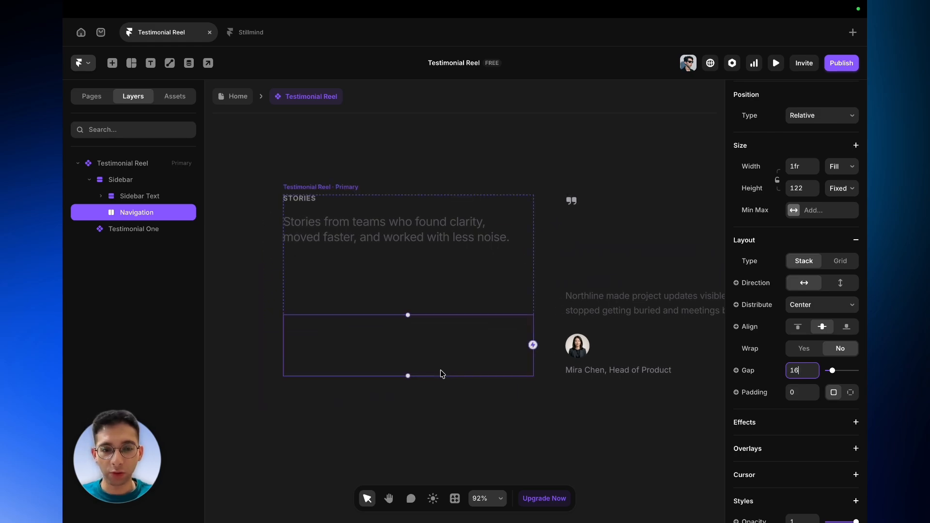
scroll(441, 374, "up", 4)
scroll(442, 374, "left", 1)
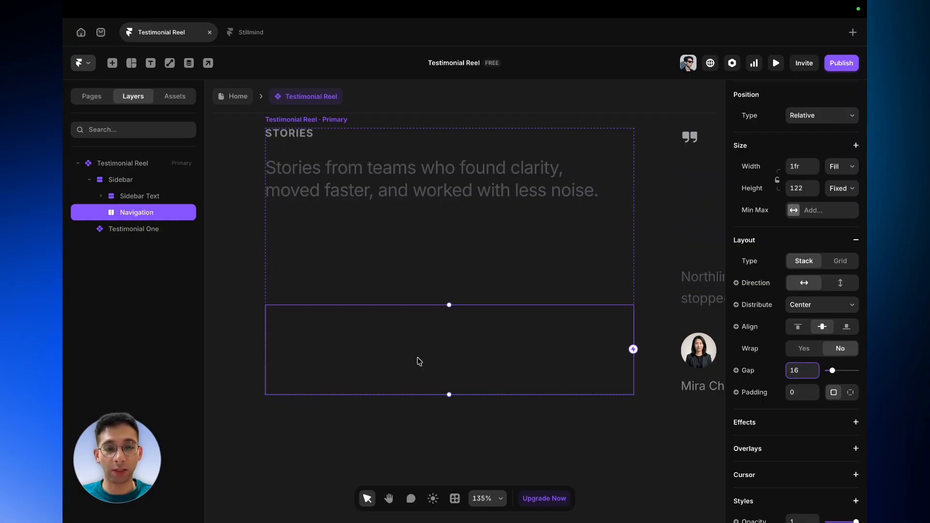
left_click(362, 362)
key("f")
left_click_drag(322, 344, 364, 372)
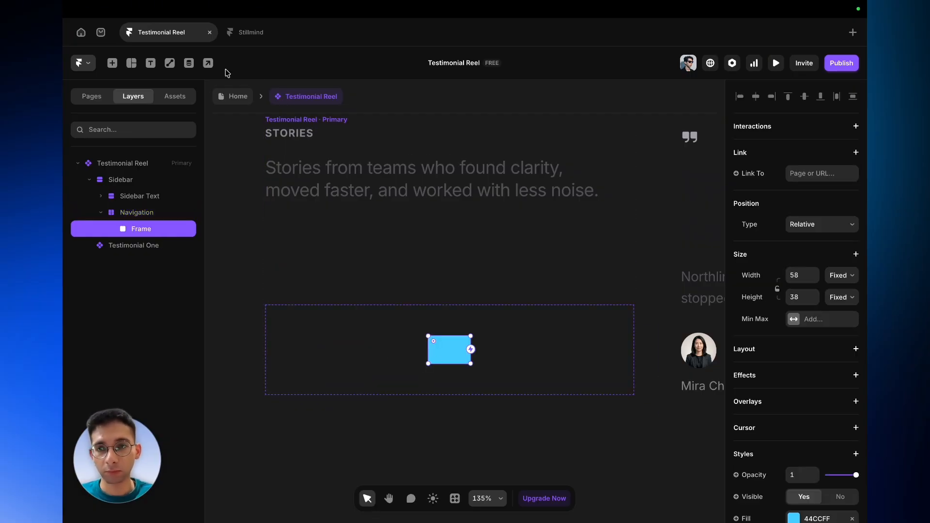
left_click(798, 275)
key("BackSpace")
type("40")
key("Return")
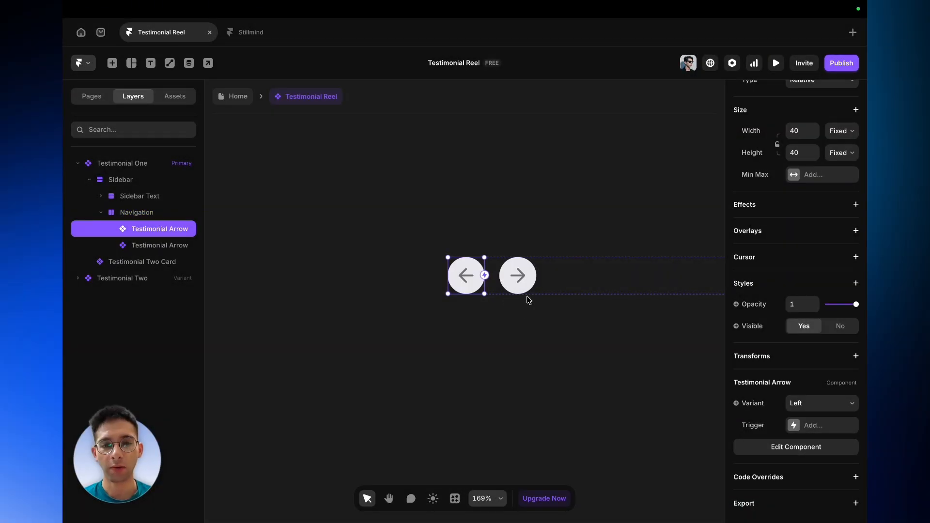
- Inspect the two arrow instances and the Right, Left and hover variants inside the Testimonial Arrow component
left_click(530, 290)
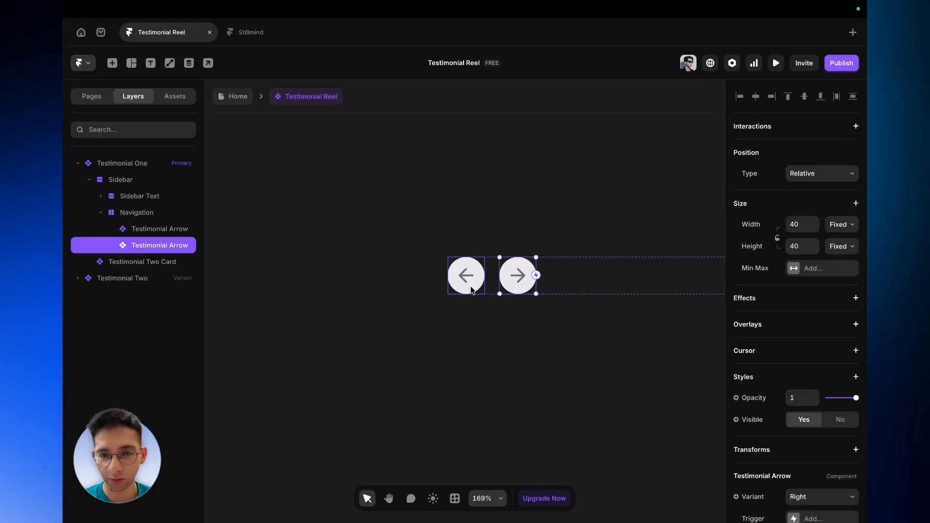
left_click(474, 290)
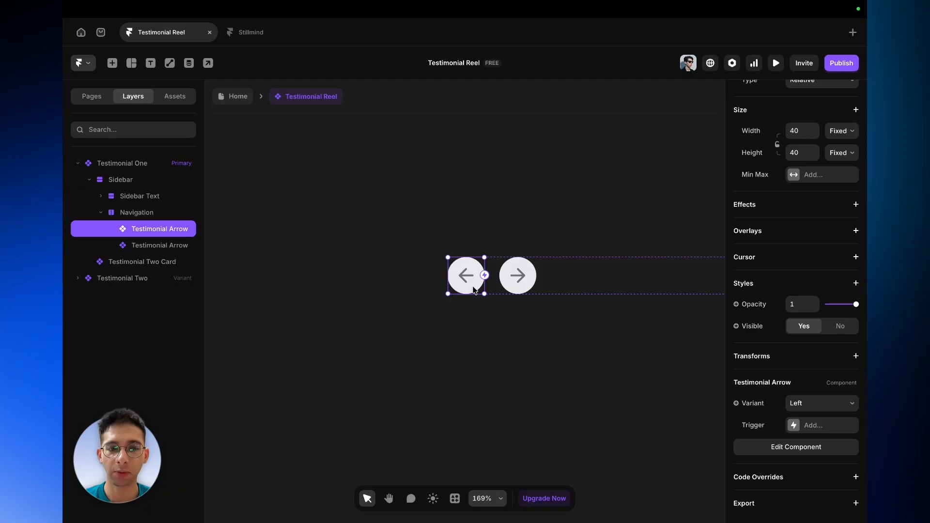
double_click(472, 284)
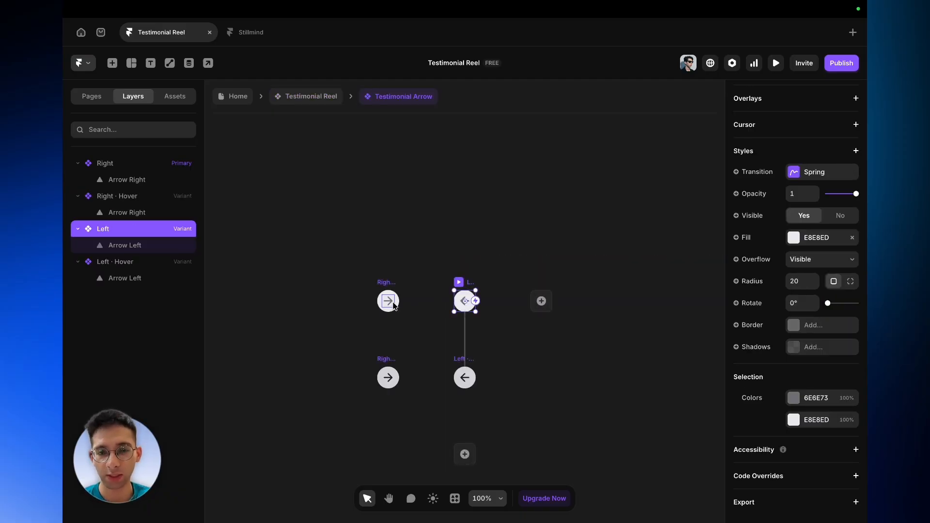
scroll(394, 306, "up", 3)
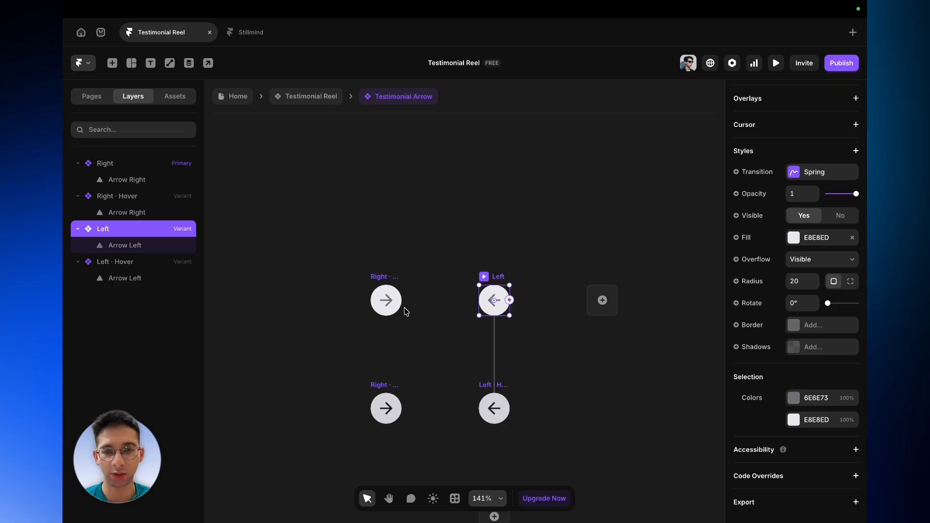
double_click(390, 309)
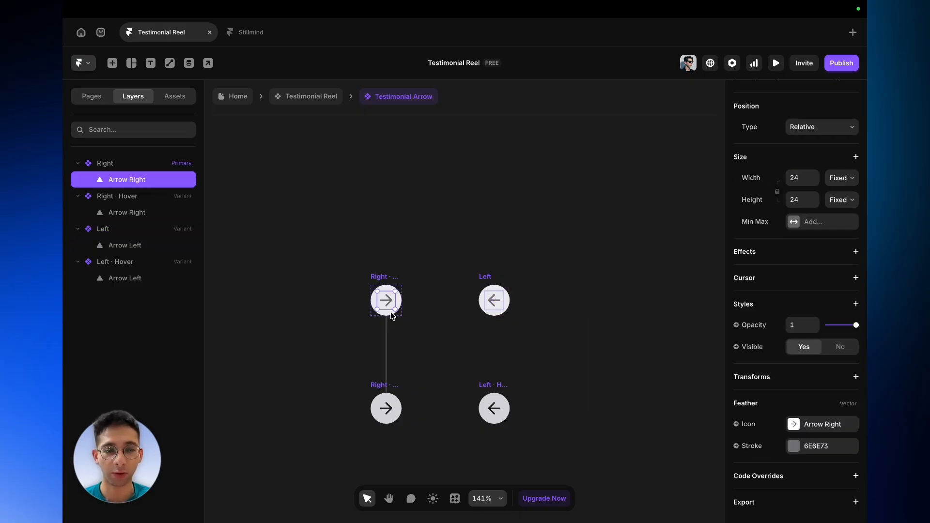
left_click(484, 281)
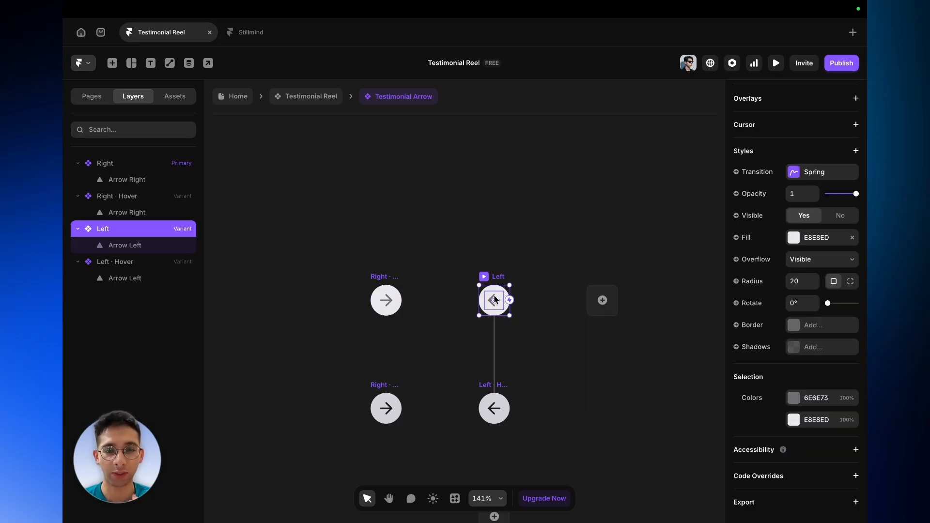
left_click(378, 282)
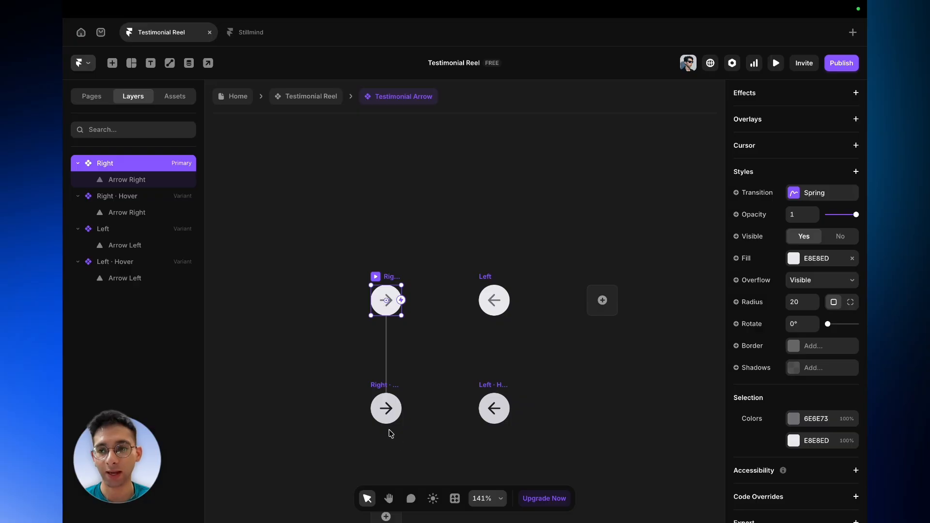
scroll(367, 386, "up", 2)
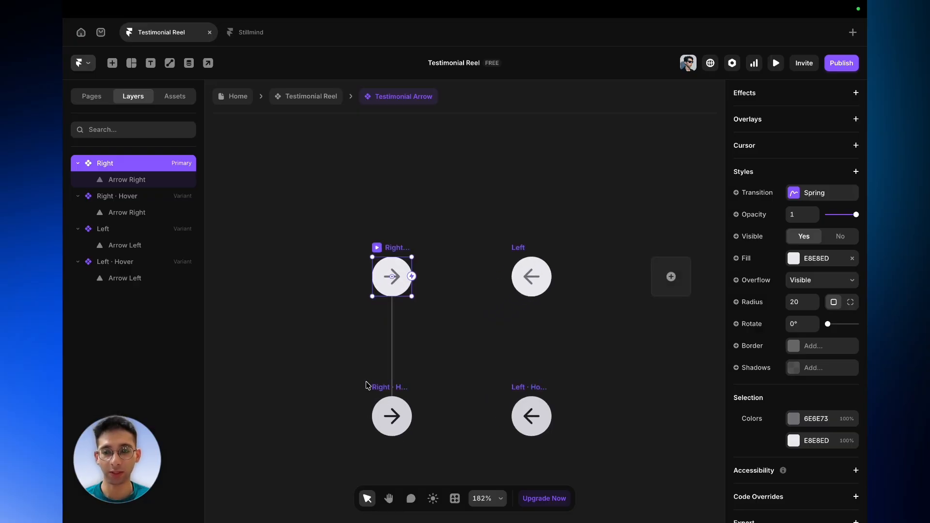
left_click(379, 389)
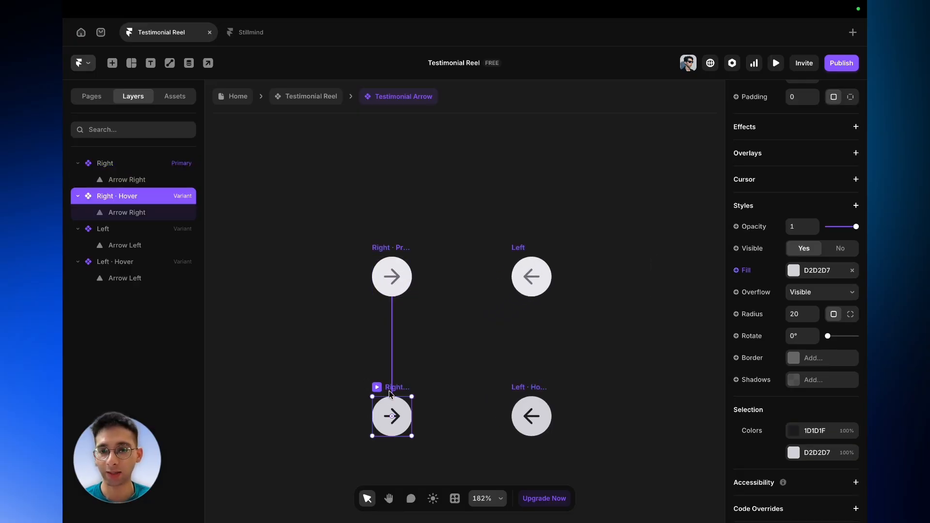
left_click(531, 391)
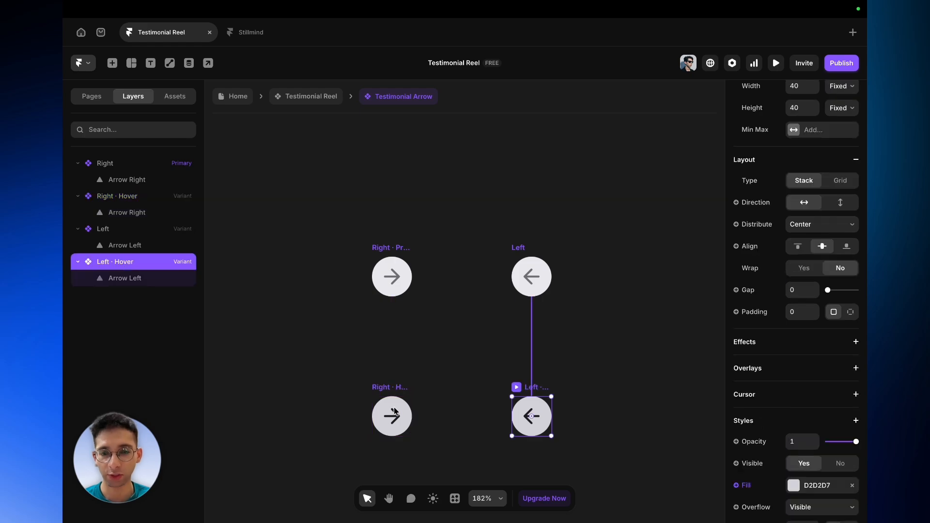
scroll(393, 410, "down", 1)
scroll(393, 411, "up", 5)
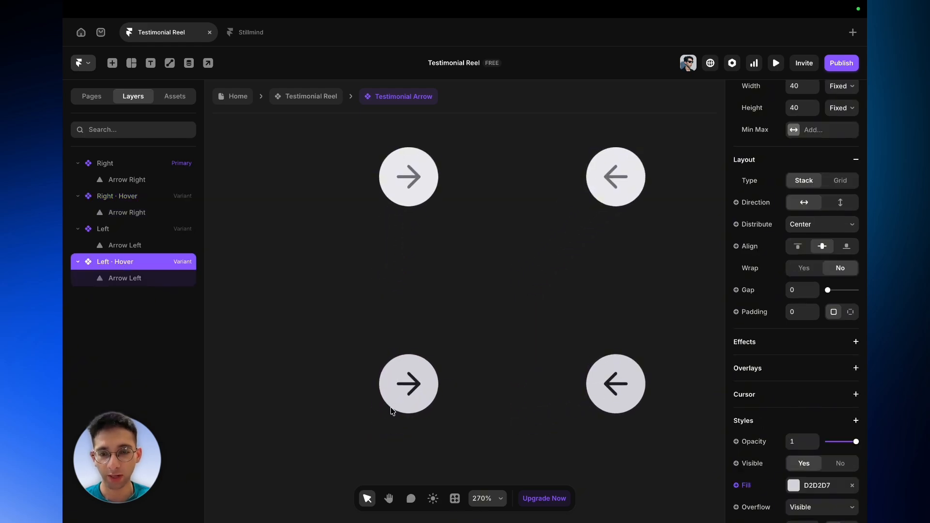
left_click(412, 386)
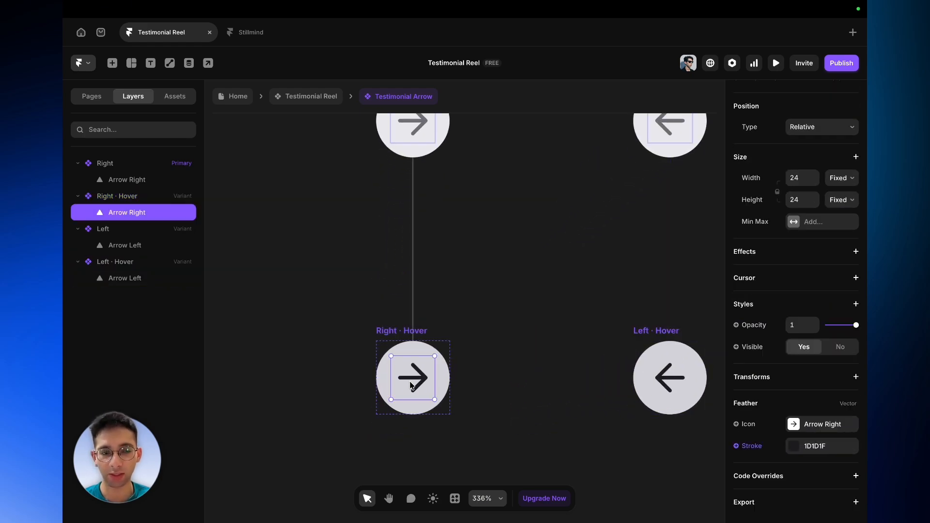
left_click(660, 381)
left_click(383, 333)
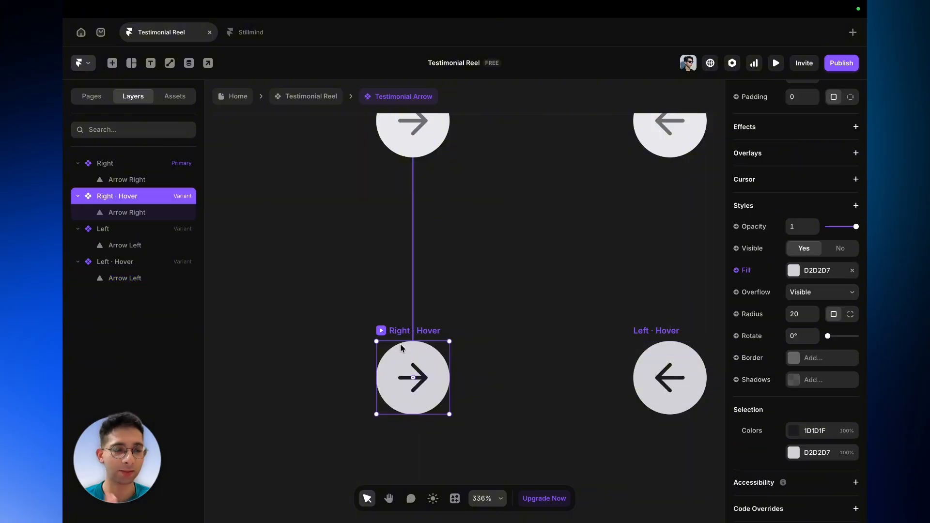
scroll(407, 349, "down", 3)
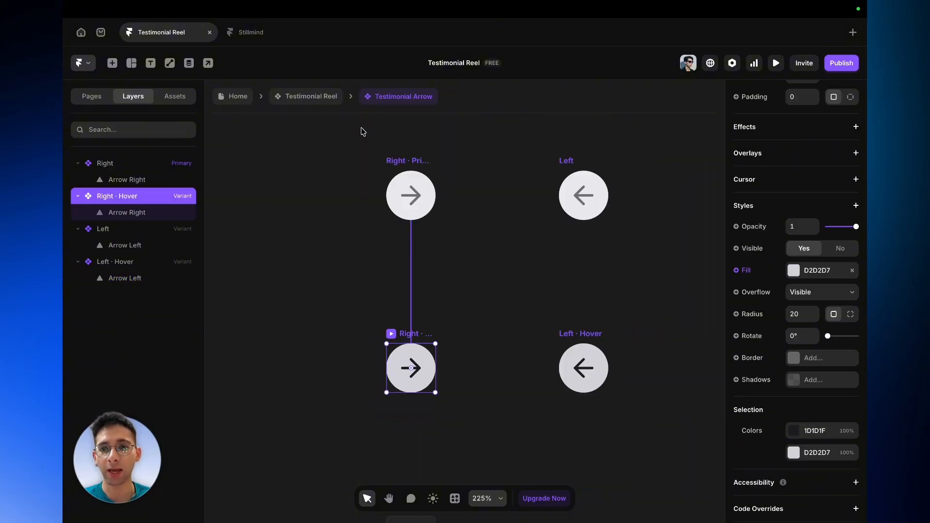
- Return to the Testimonial Reel component and examine the Navigation row within the Testimonial One layout
left_click(305, 97)
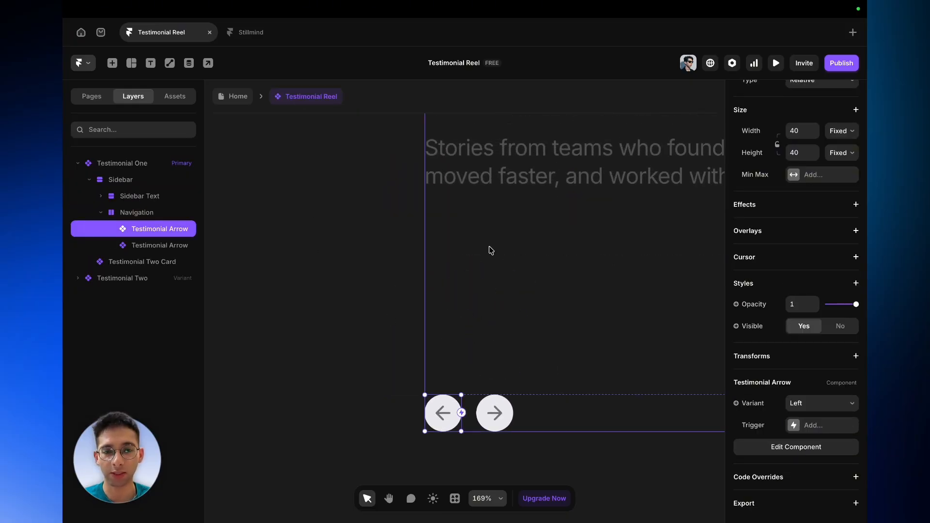
left_click(539, 414)
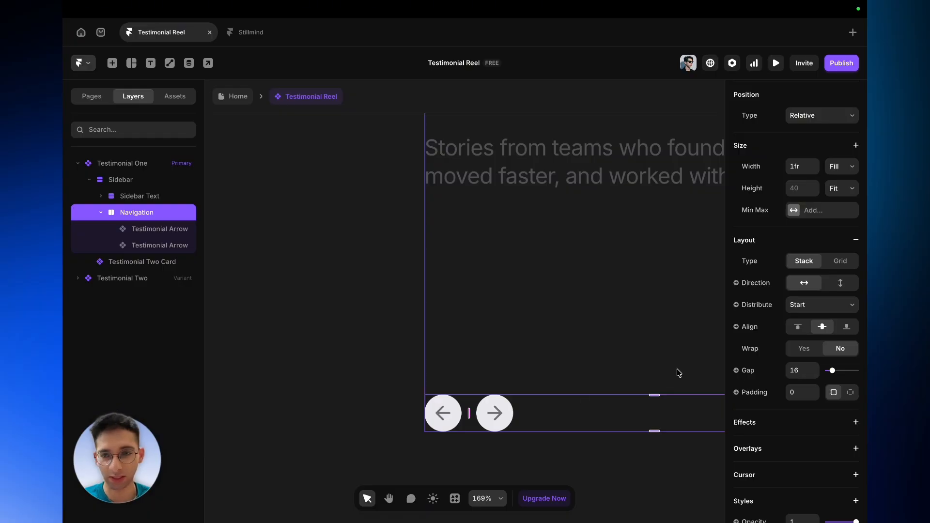
scroll(405, 367, "right", 3)
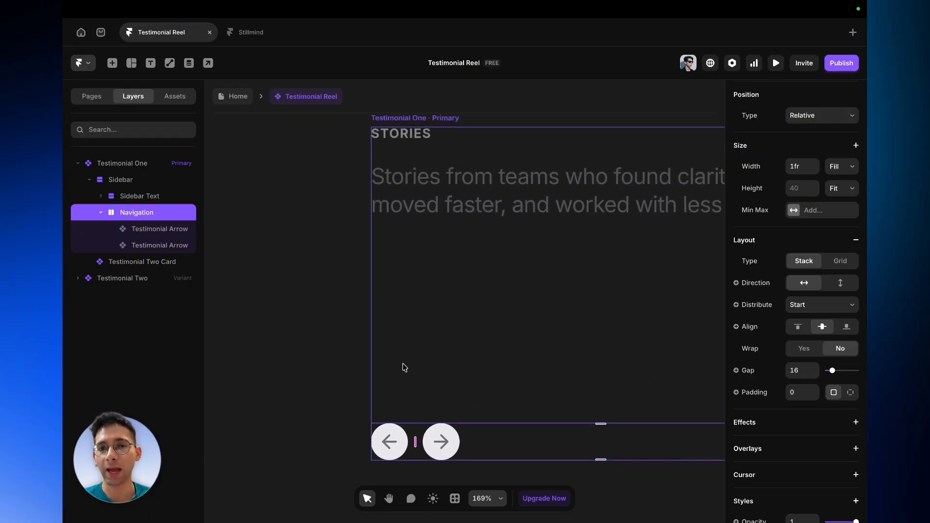
scroll(405, 367, "down", 3)
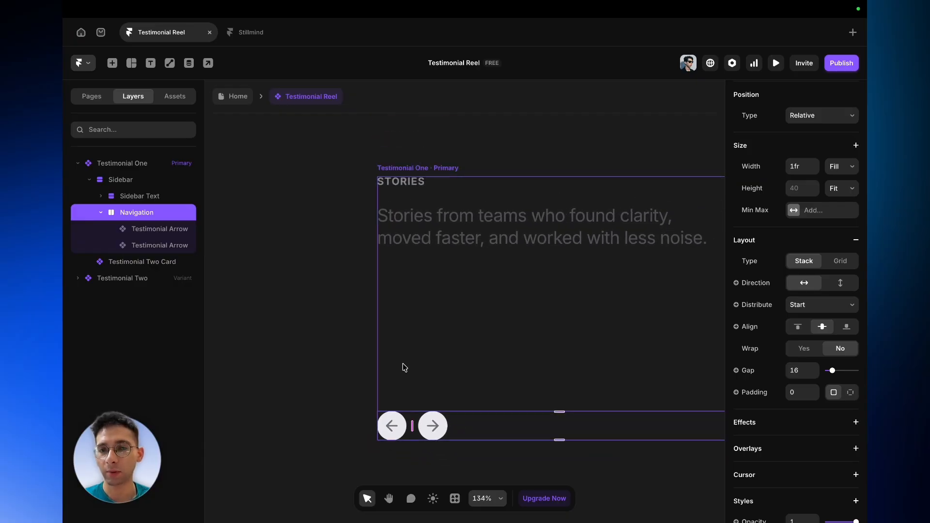
scroll(405, 367, "down", 1)
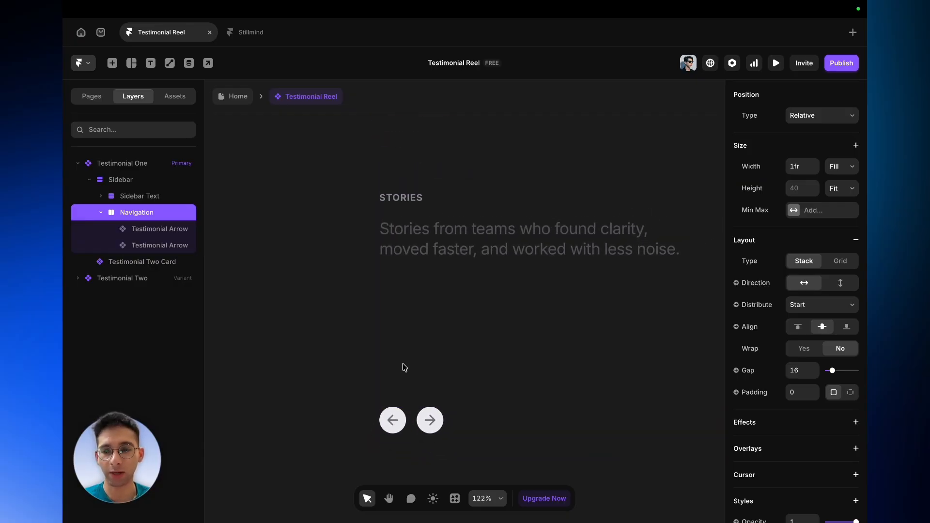
scroll(405, 367, "down", 3)
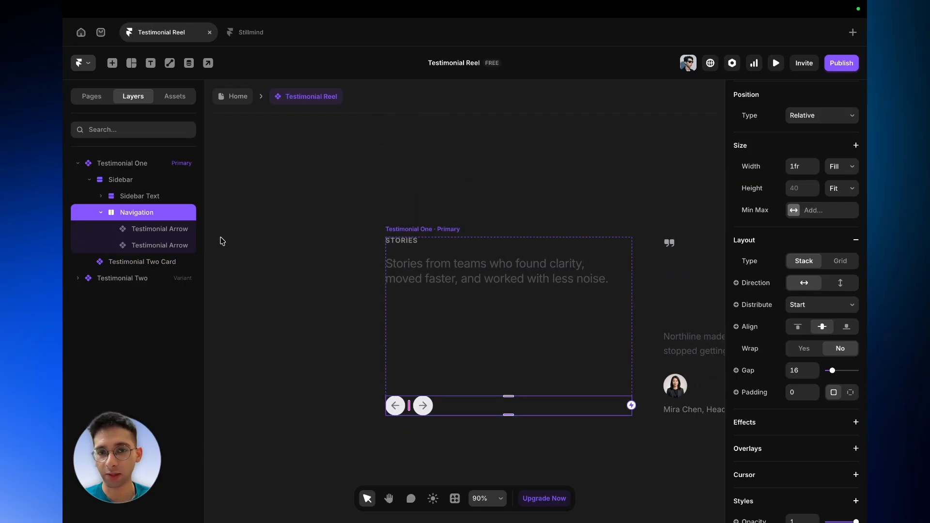
left_click(425, 228)
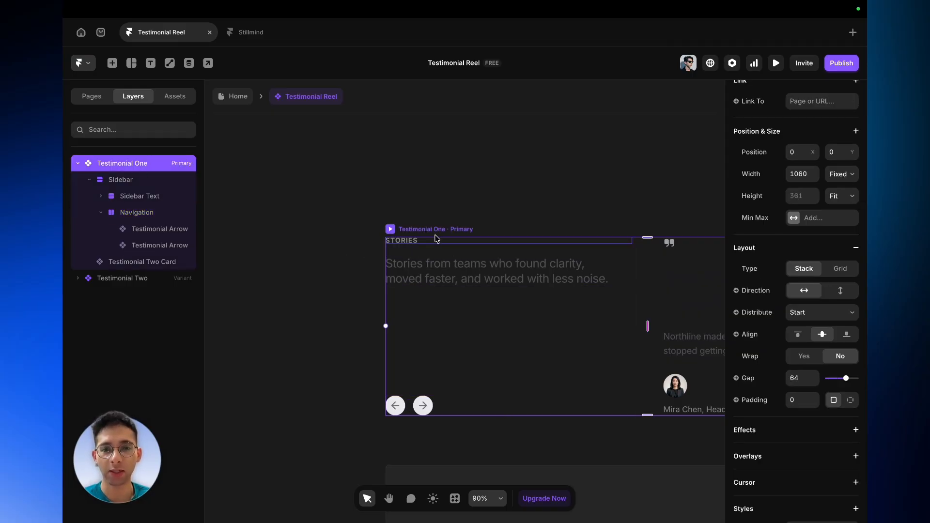
scroll(411, 242, "right", 10)
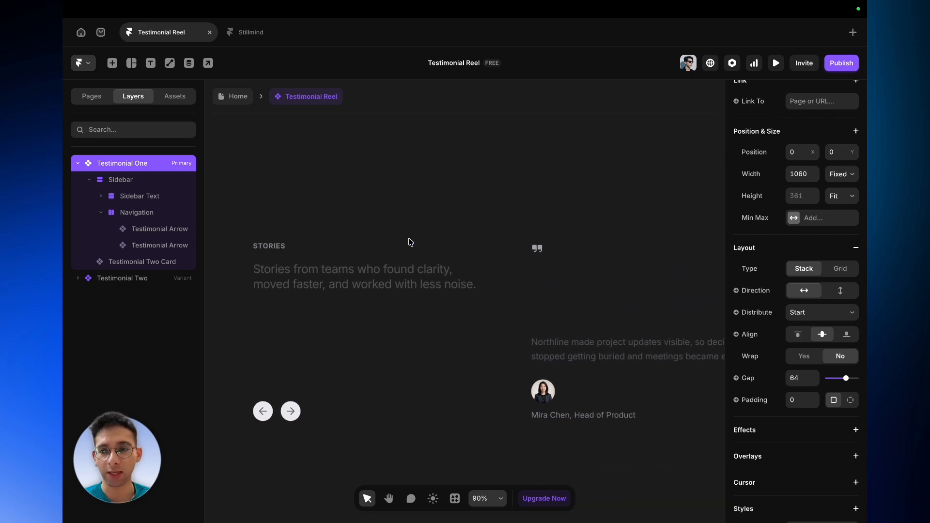
scroll(411, 242, "down", 3)
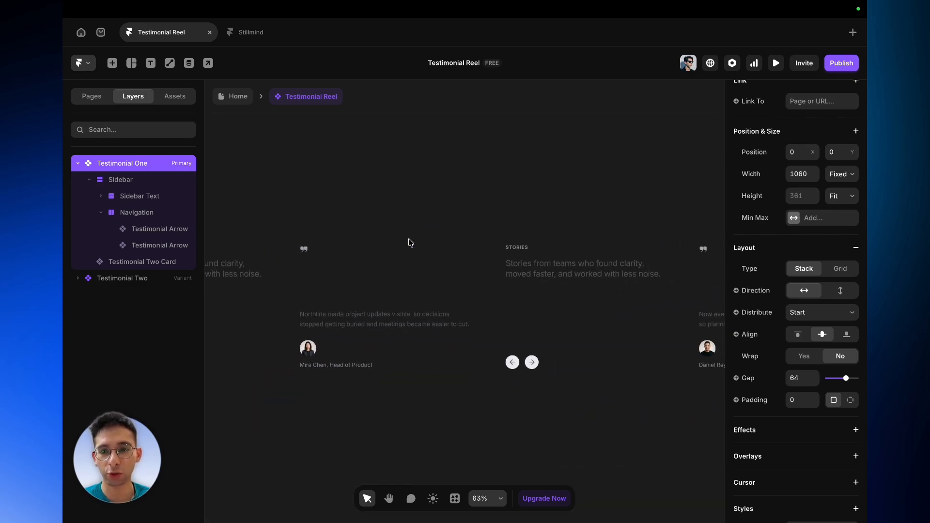
- Compare the Testimonial Card instances and their properties in the Testimonial One and Testimonial Two variants
left_click(523, 240)
scroll(523, 240, "right", 3)
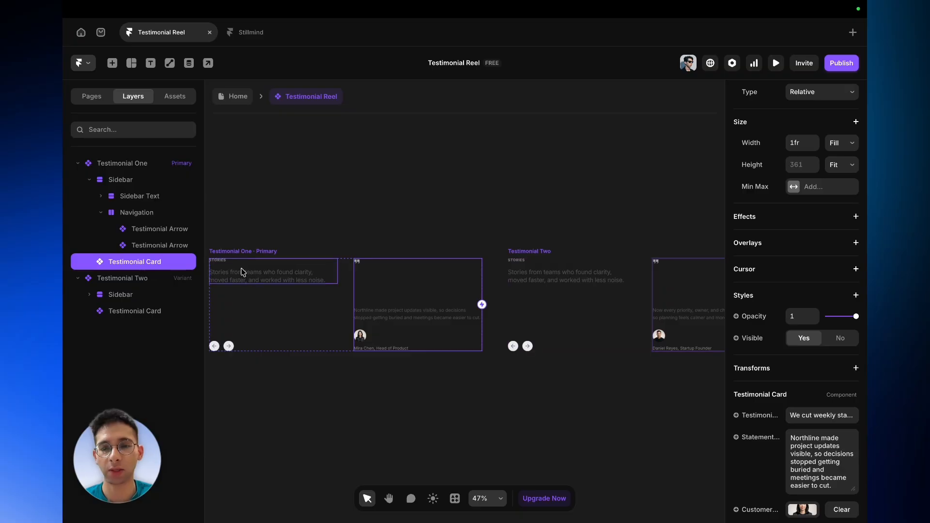
scroll(456, 309, "right", 2)
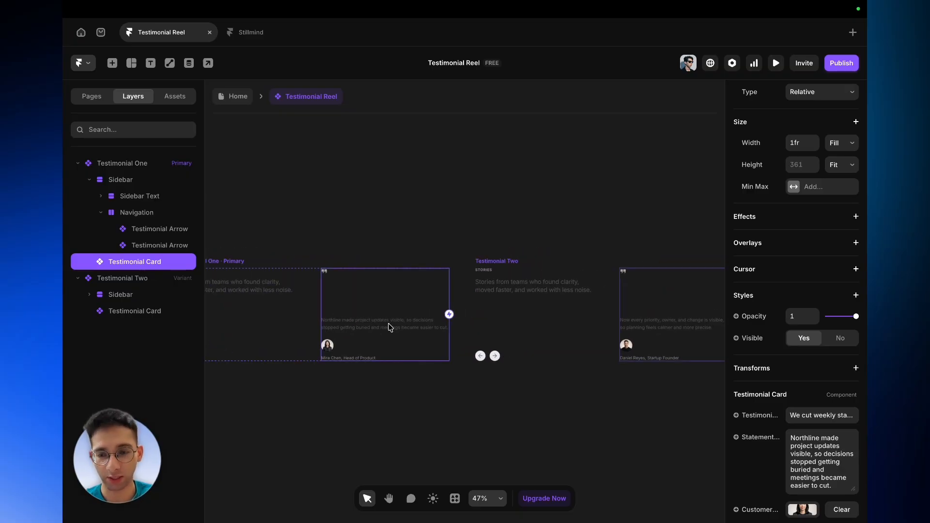
scroll(359, 310, "up", 5)
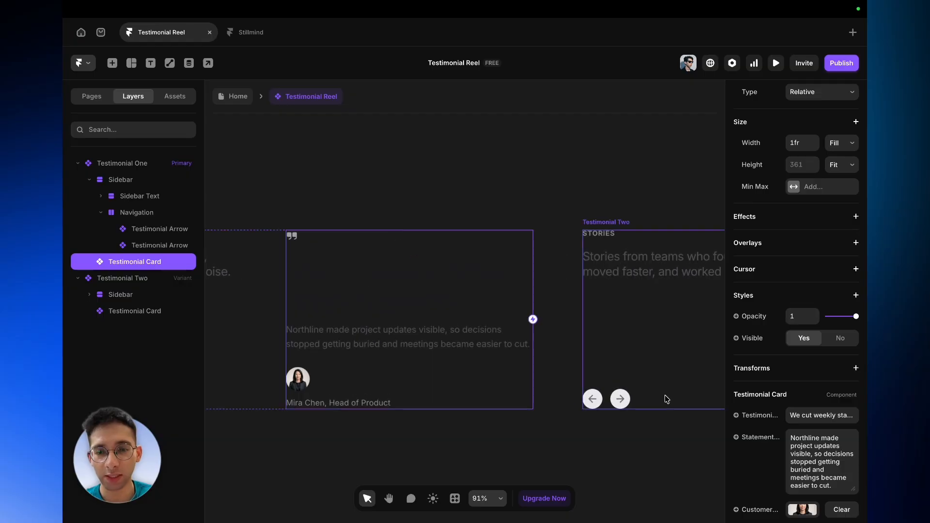
scroll(866, 435, "down", 2)
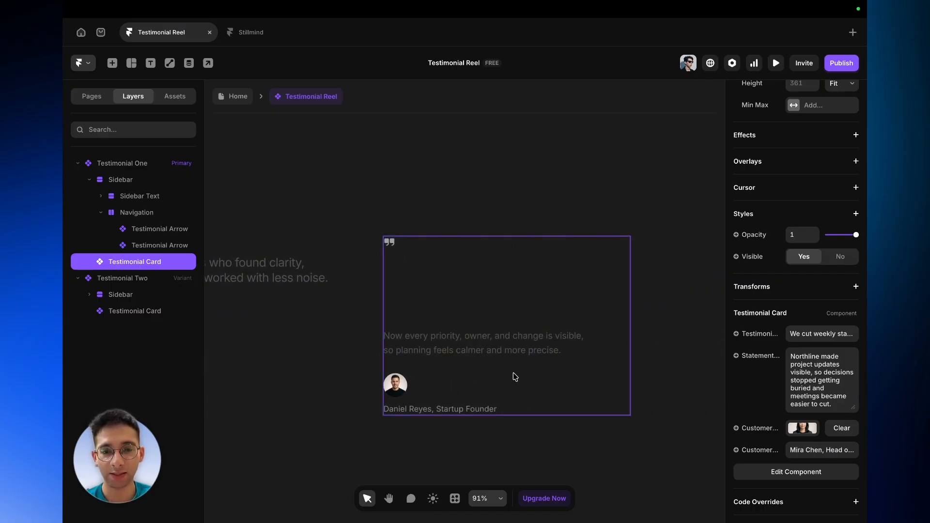
left_click(518, 294)
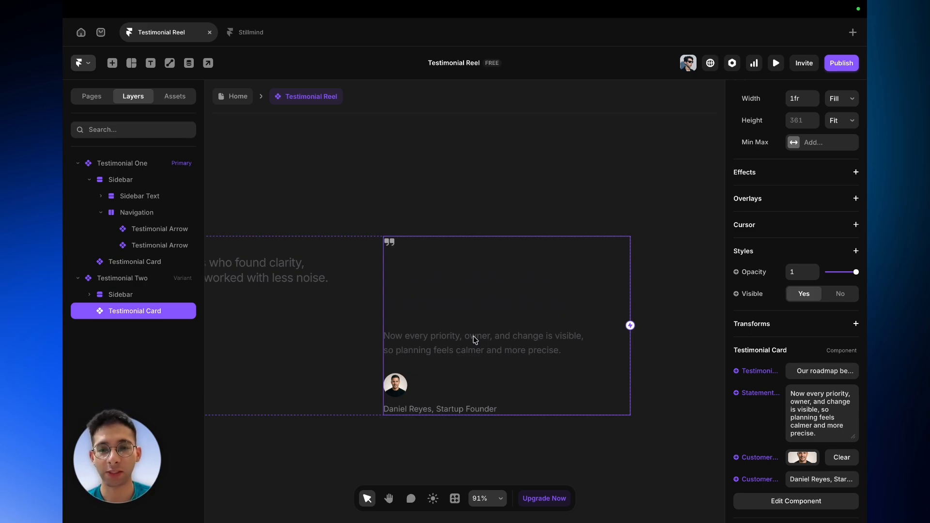
scroll(475, 340, "down", 5)
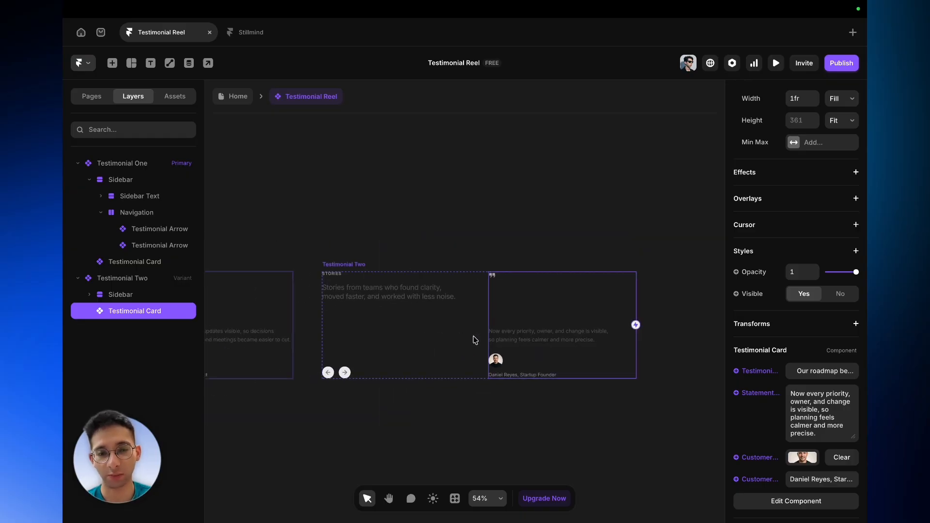
scroll(609, 404, "up", 3)
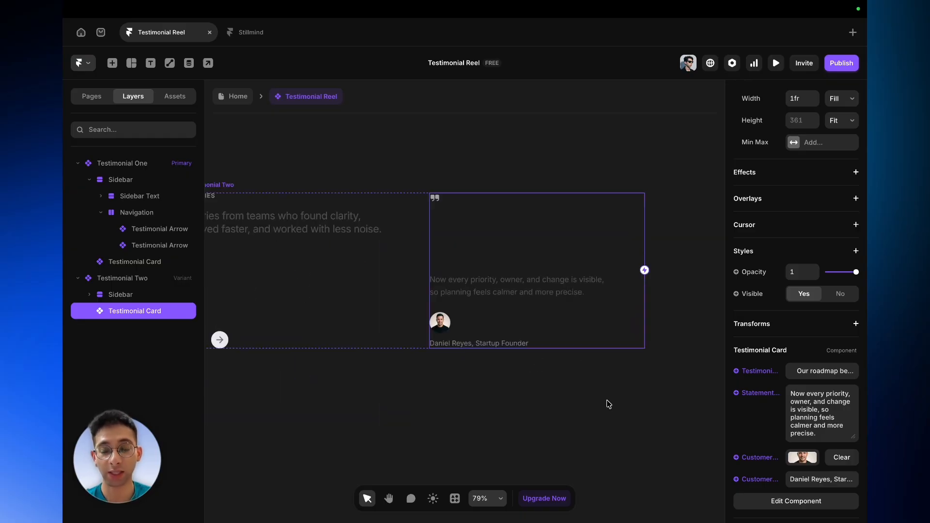
scroll(454, 404, "down", 6)
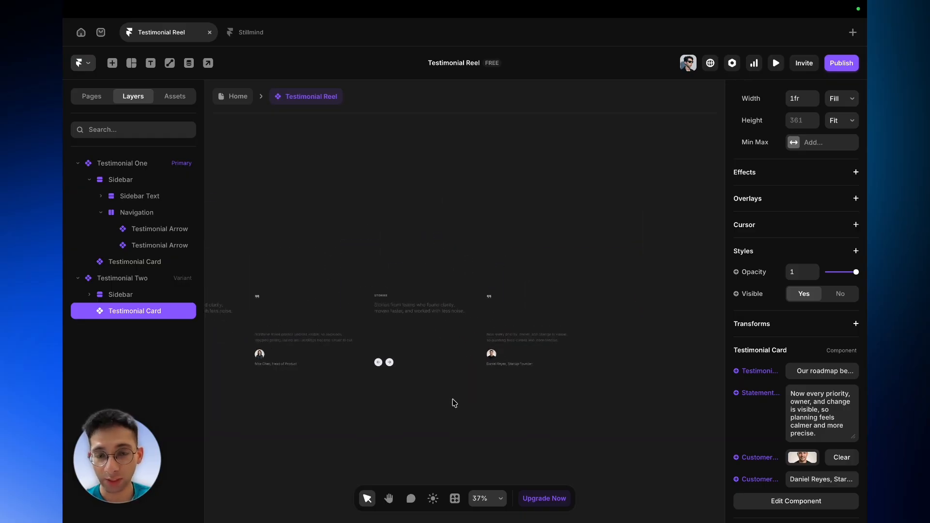
scroll(454, 403, "down", 1)
scroll(454, 403, "left", 1)
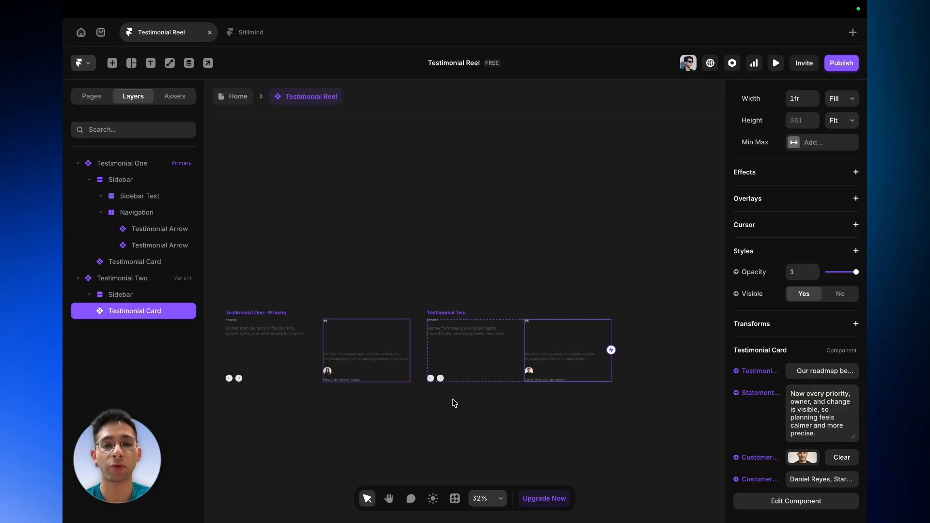
- Duplicate the Testimonial One variant and rename the copy "Testimonial Three"
left_click(246, 314)
key("super+d")
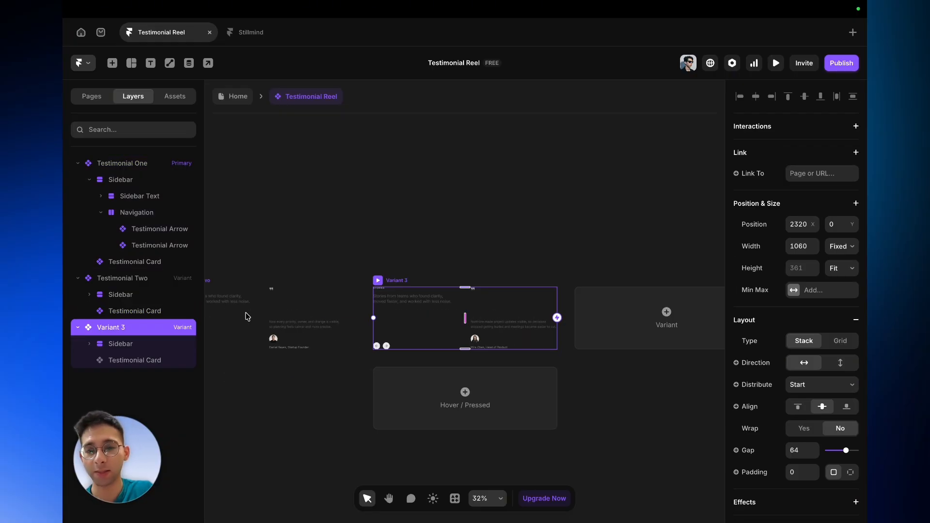
scroll(486, 310, "up", 5)
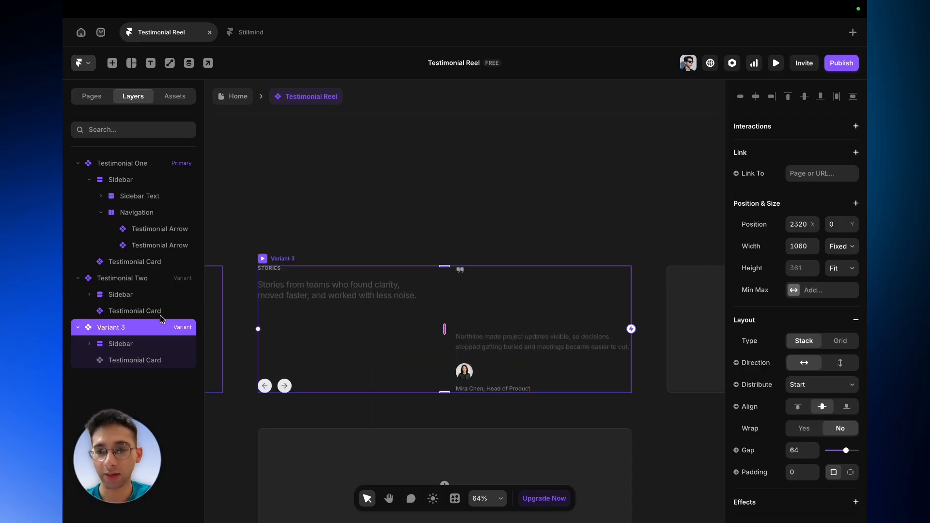
double_click(151, 329)
key("BackSpace")
type("Testimonial Thr")
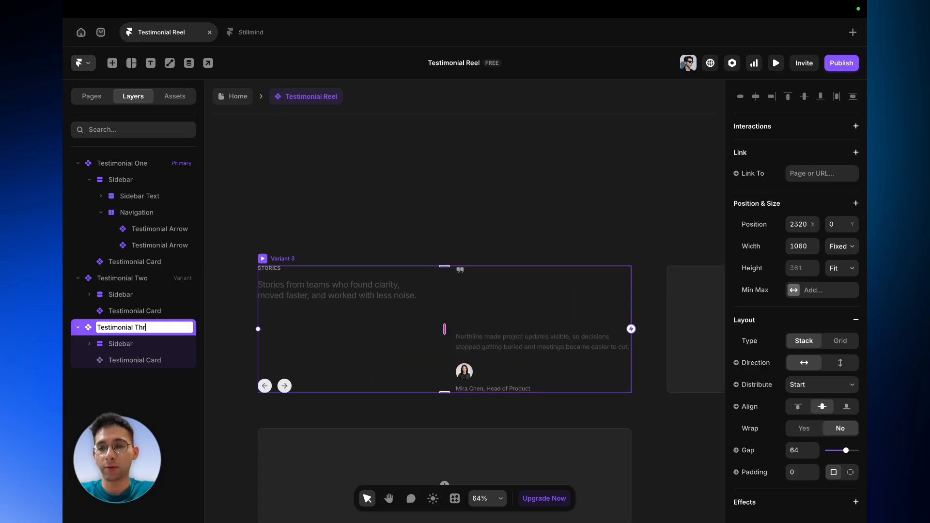
type("ee")
key("Return")
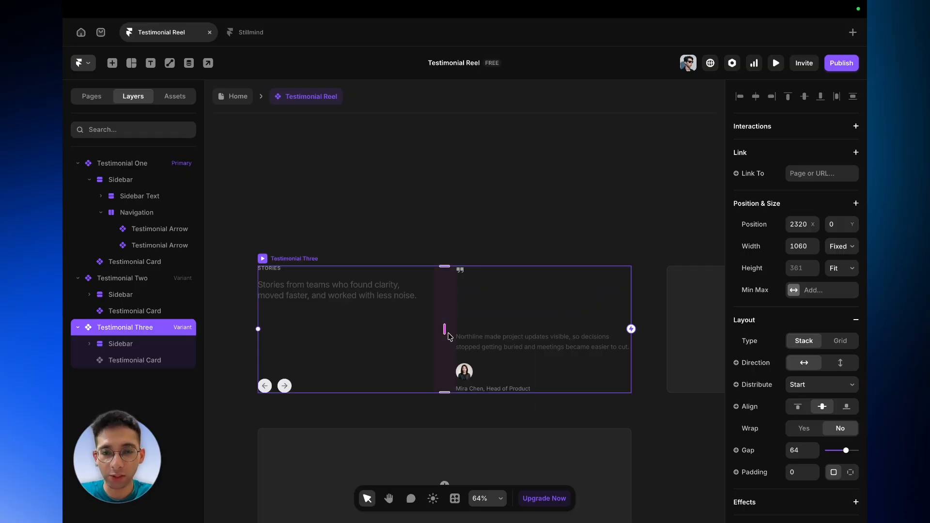
- Examine the Testimonial Card instances in the Testimonial Three and Testimonial One variants
scroll(486, 334, "up", 6)
left_click(540, 331)
scroll(543, 333, "right", 3)
scroll(852, 425, "down", 3)
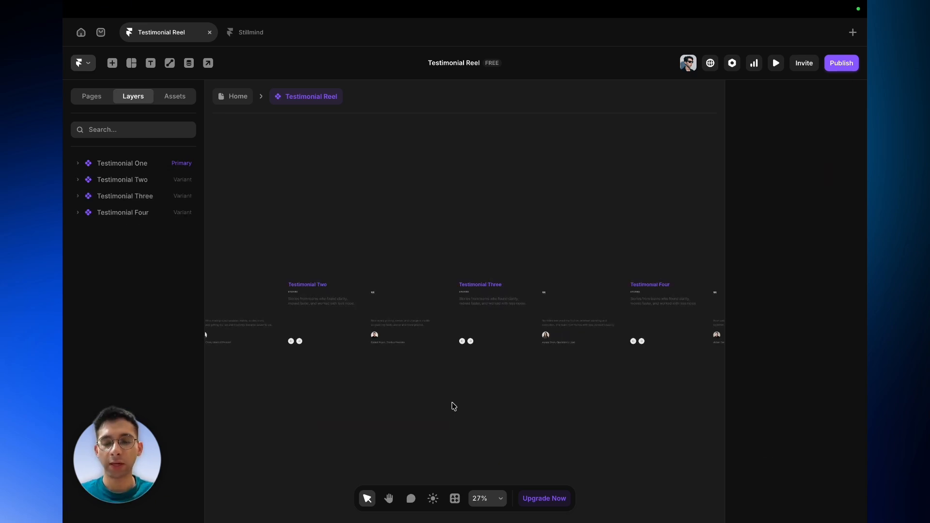
scroll(451, 403, "up", 5)
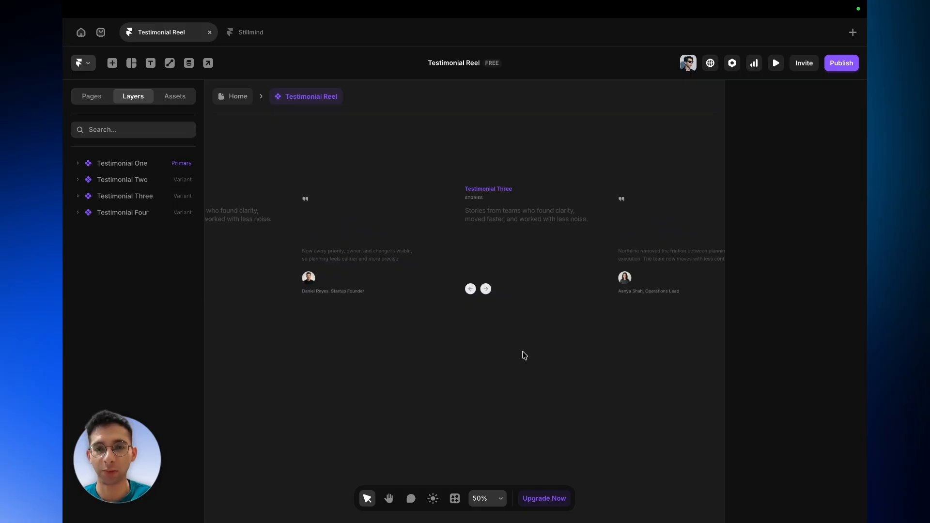
scroll(524, 355, "down", 5)
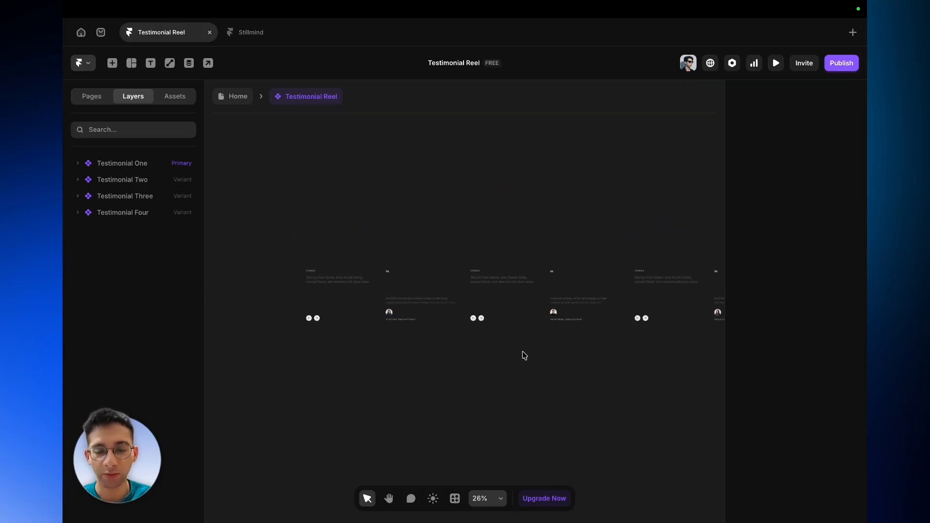
left_click(78, 164)
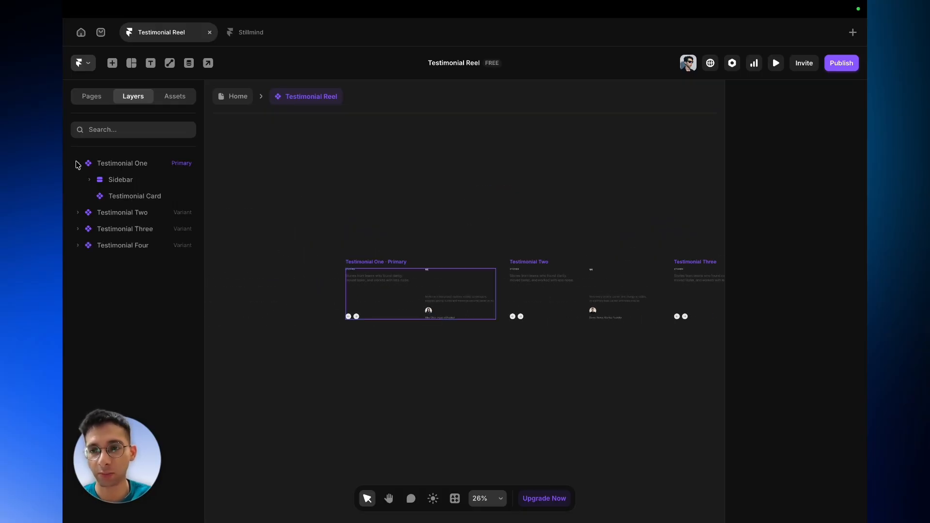
left_click(122, 198)
scroll(453, 329, "up", 6)
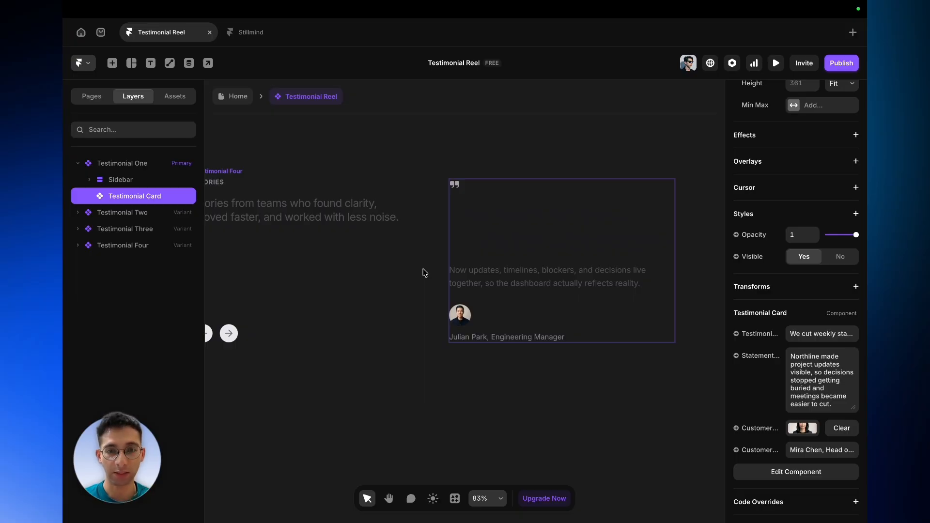
scroll(424, 273, "down", 5)
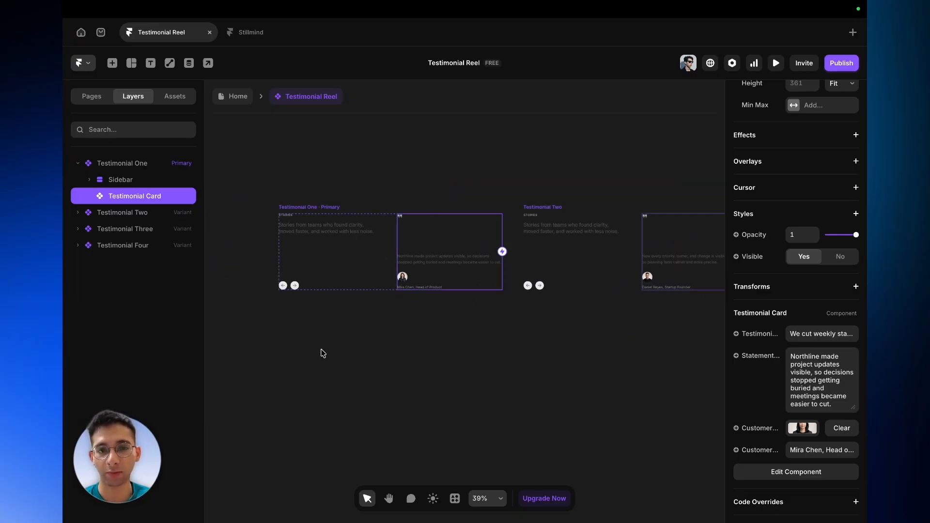
- Connect the right arrow in Testimonial One to the Testimonial Two variant as a click interaction
left_click(297, 289)
scroll(298, 290, "up", 5)
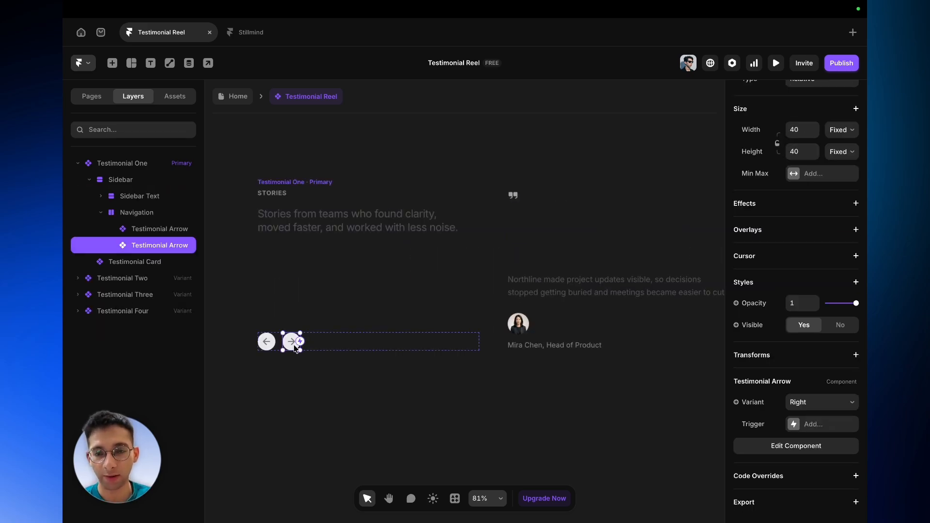
left_click_drag(300, 342, 643, 324)
scroll(530, 319, "right", 7)
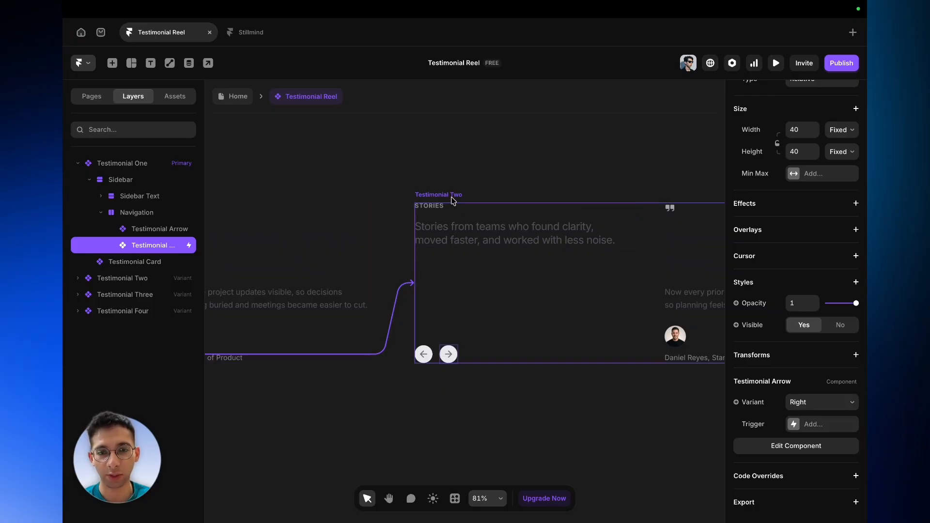
scroll(453, 200, "left", 6)
scroll(451, 202, "down", 3)
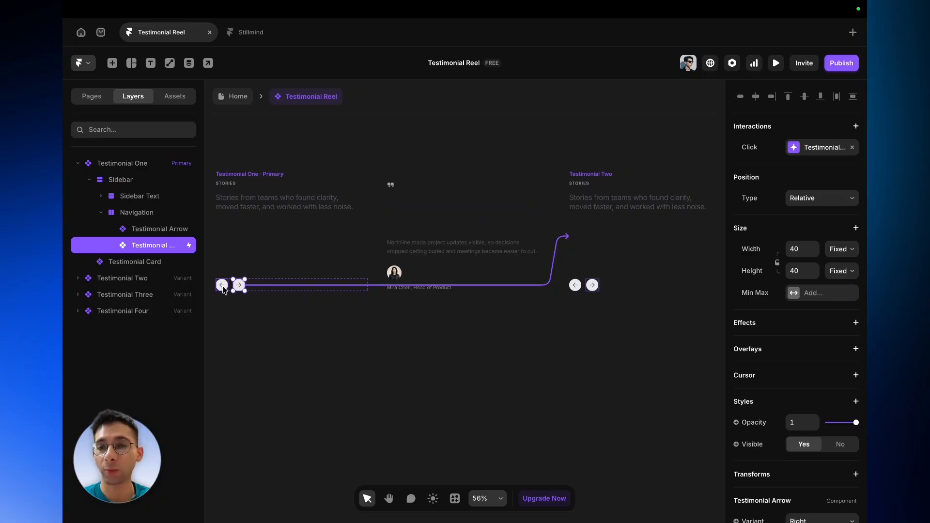
- Add a click transition to the left arrow in Testimonial One that sets the variant to Testimonial Four
left_click(222, 286)
scroll(223, 289, "up", 6)
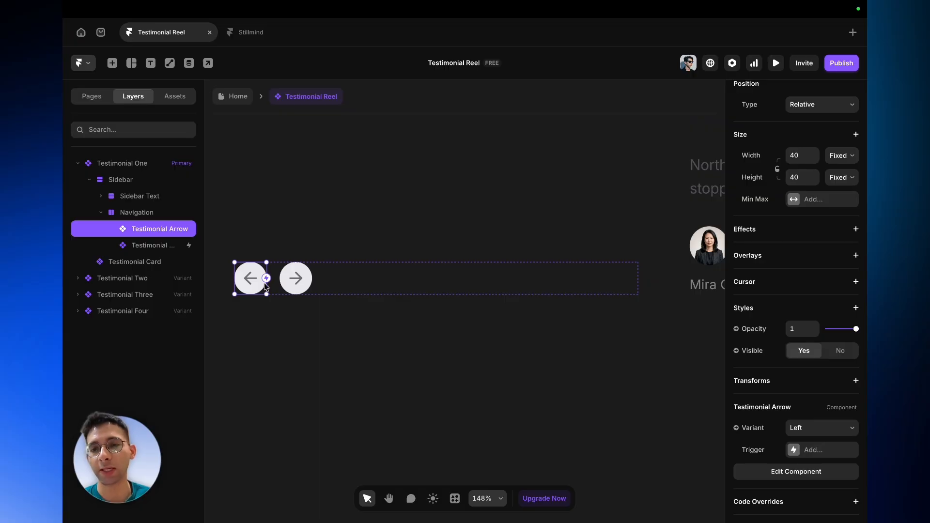
scroll(234, 372, "down", 3)
scroll(432, 326, "down", 4)
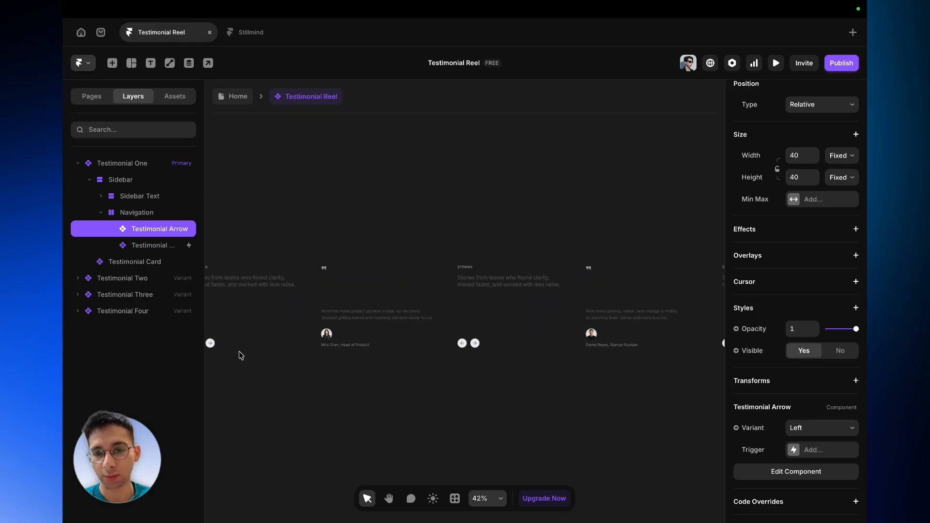
scroll(240, 355, "up", 2)
scroll(240, 354, "up", 4)
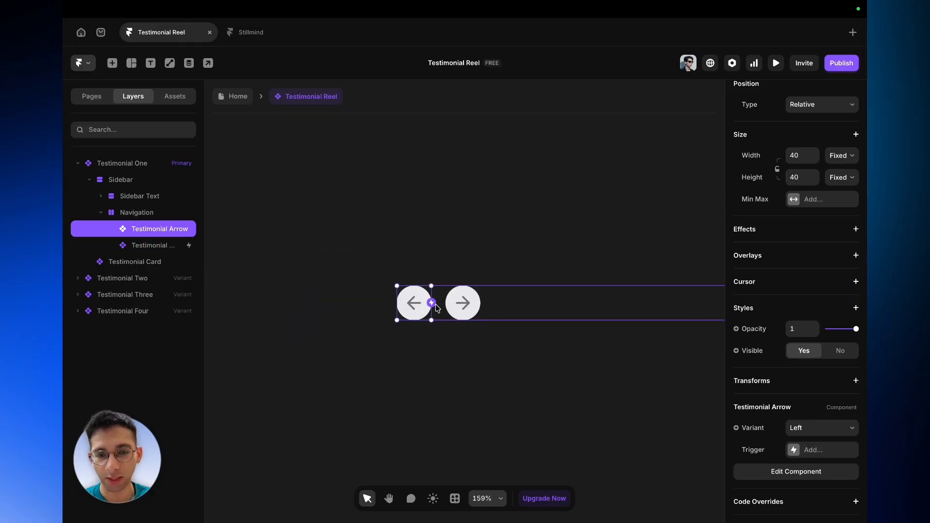
left_click_drag(431, 308, 541, 406)
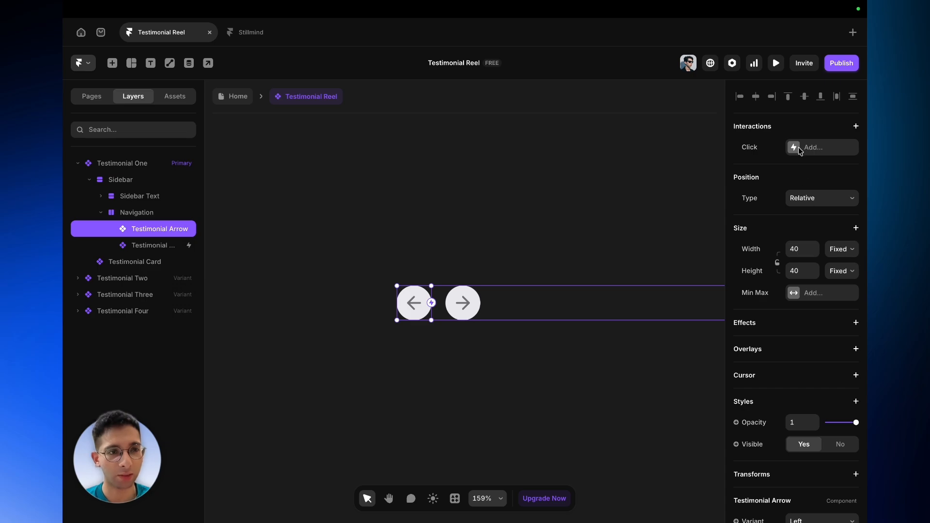
left_click(796, 150)
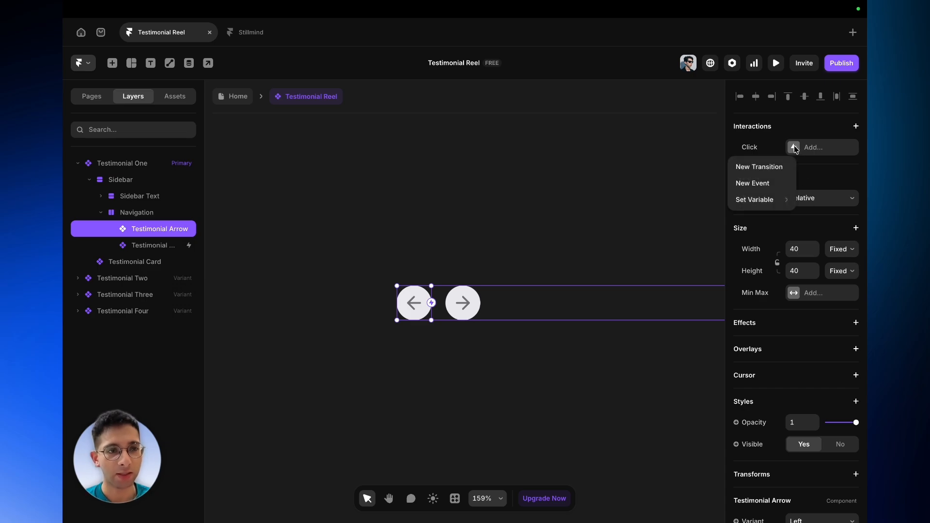
left_click(770, 166)
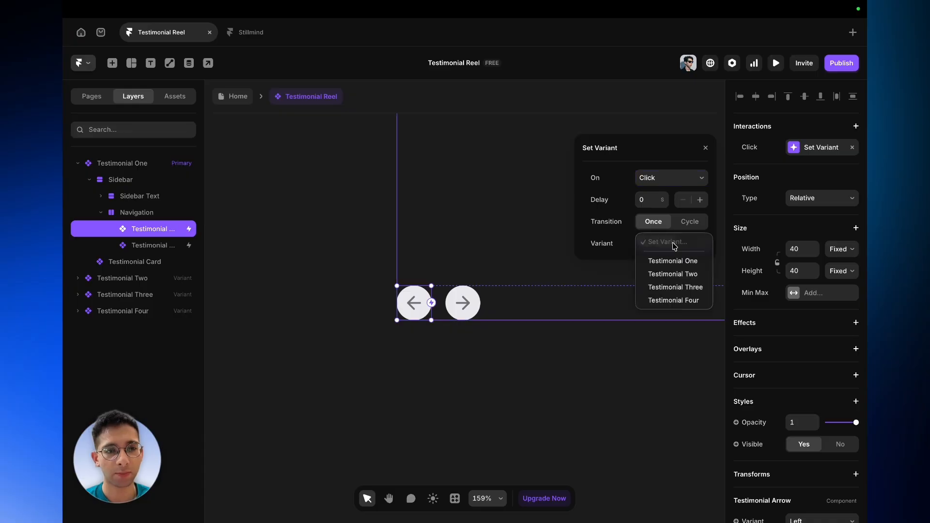
left_click(674, 243)
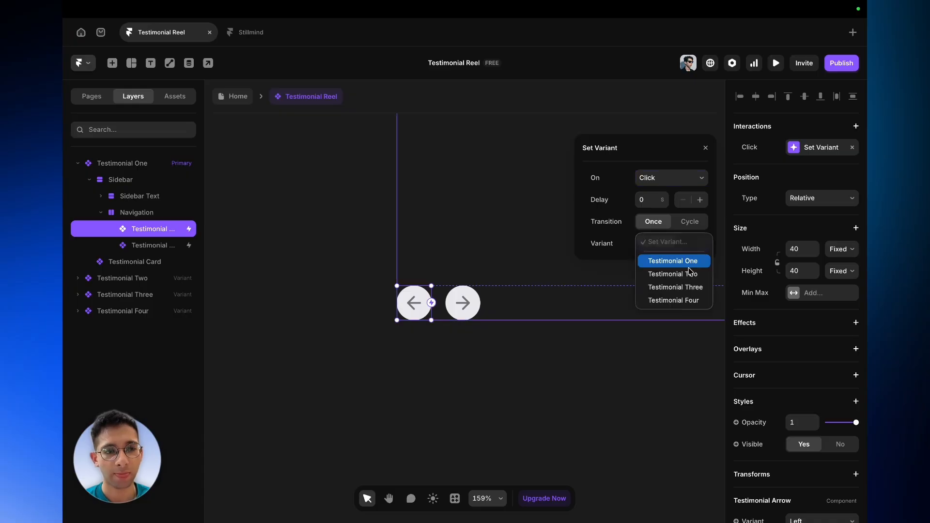
left_click(686, 302)
scroll(409, 425, "down", 10)
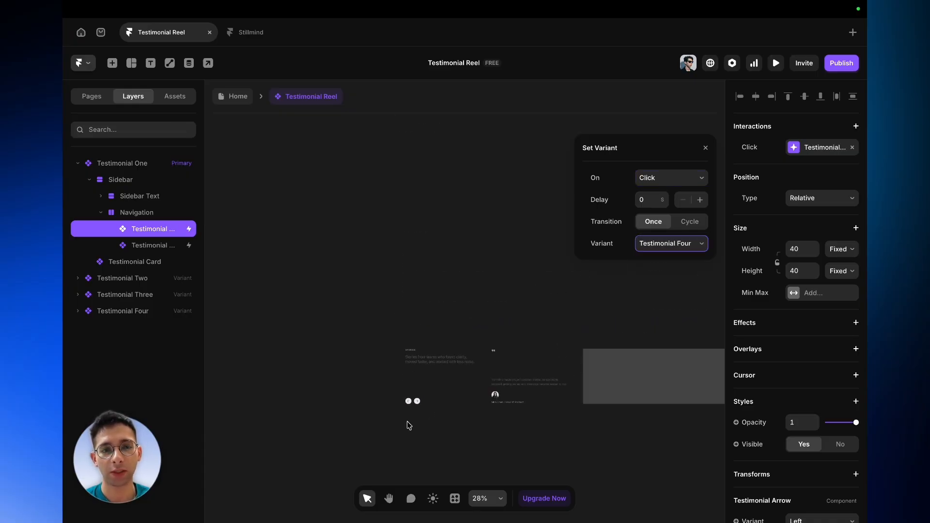
- Connect the right arrow in Testimonial Two to the Testimonial Three variant
left_click(369, 336)
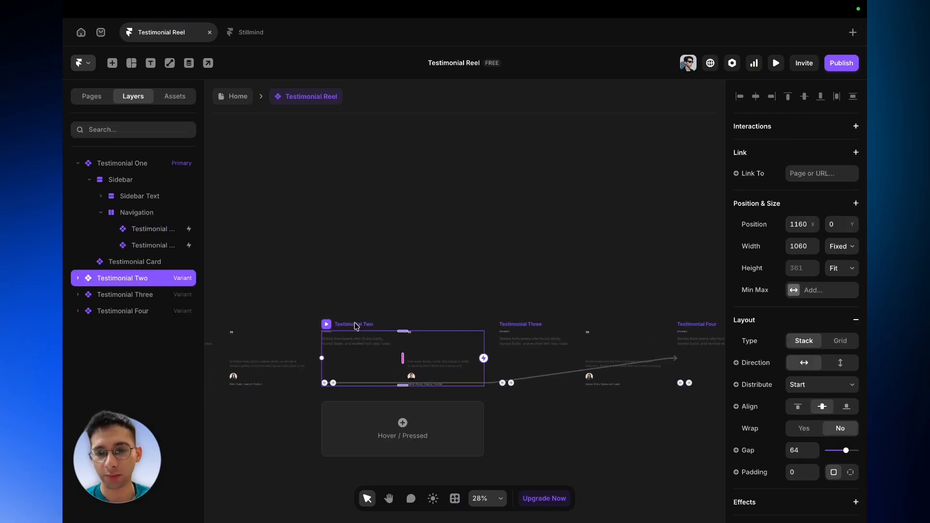
scroll(338, 422, "up", 5)
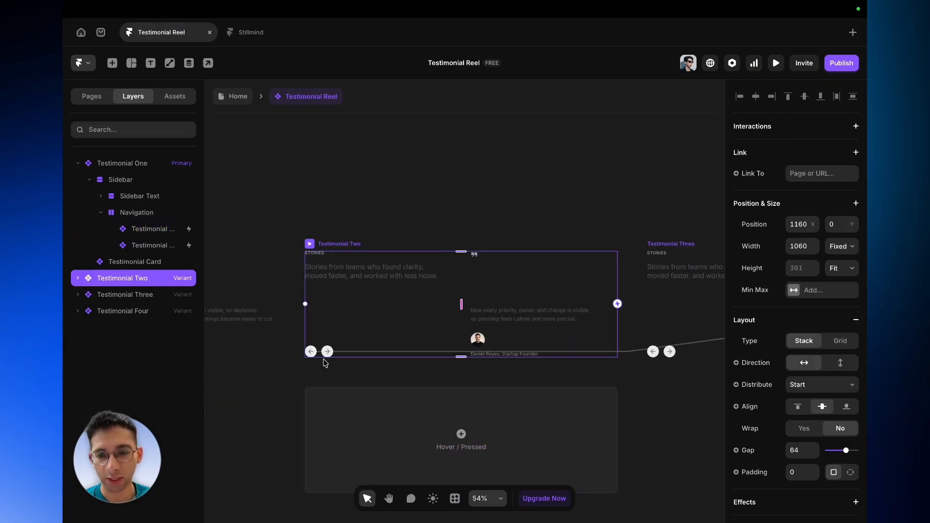
left_click(328, 352)
scroll(333, 357, "up", 3)
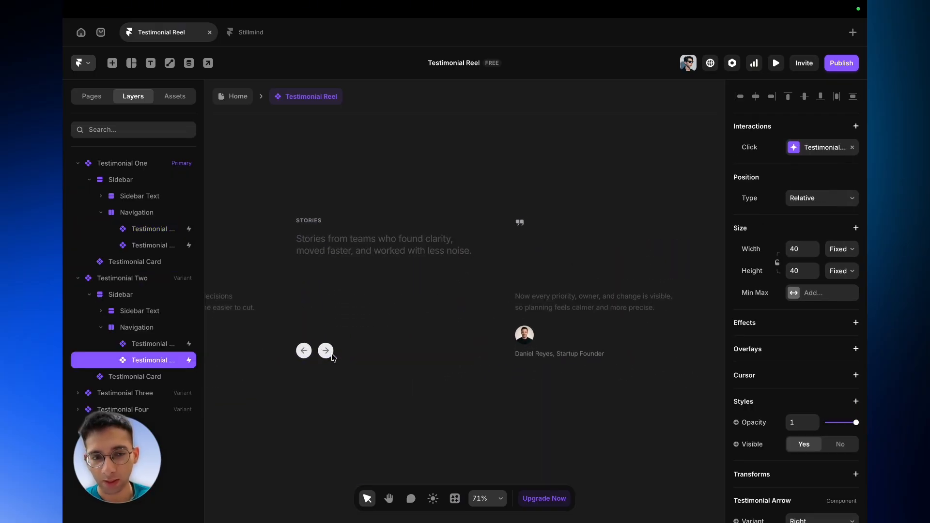
left_click_drag(334, 353, 866, 318)
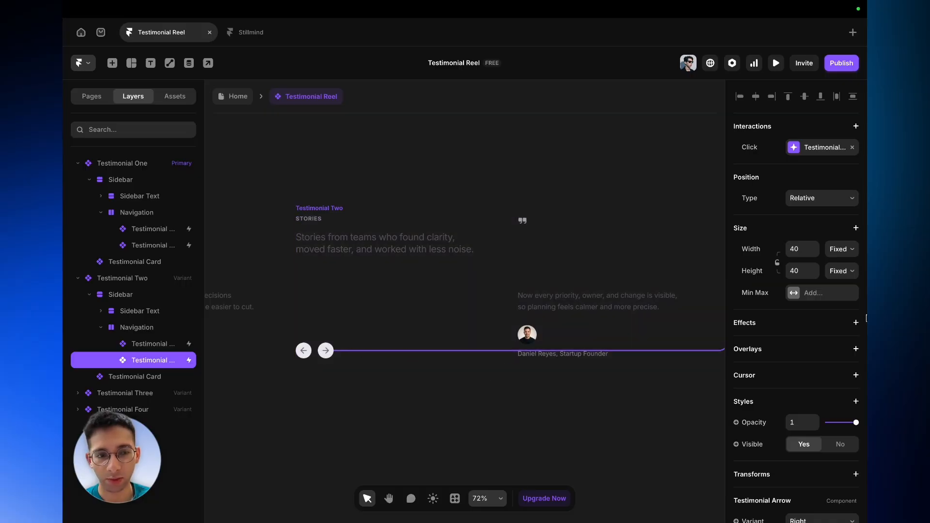
- Connect the left arrow in Testimonial Two back to the Testimonial One variant
left_click(304, 351)
scroll(308, 352, "left", 3)
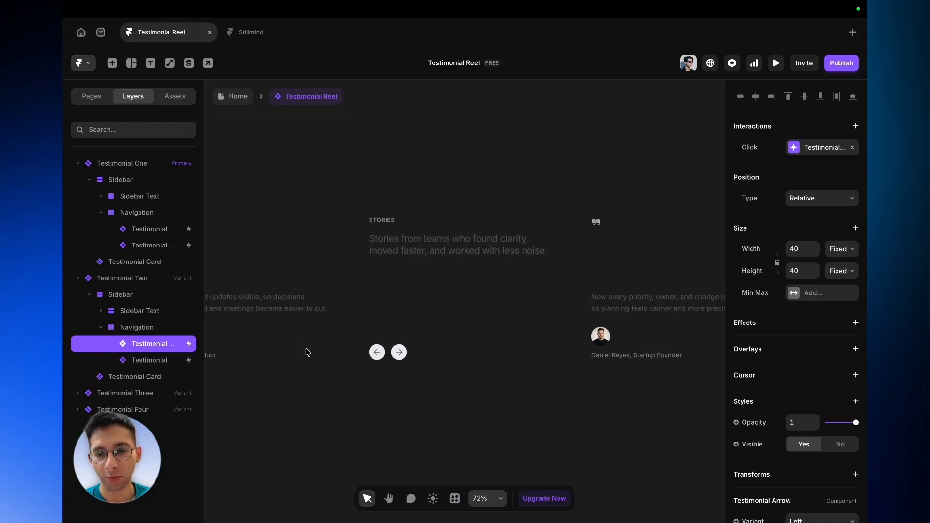
left_click_drag(386, 353, 243, 342)
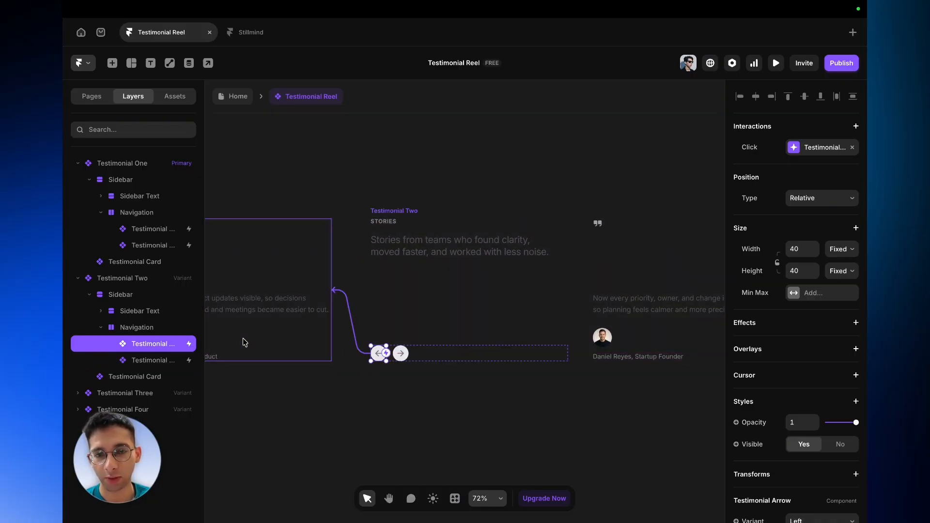
- Connect the arrows in Testimonial Three to the Testimonial Two and Testimonial Four variants
scroll(584, 362, "right", 8)
left_click(423, 371)
scroll(438, 373, "right", 3)
scroll(439, 373, "down", 1)
scroll(440, 373, "left", 3)
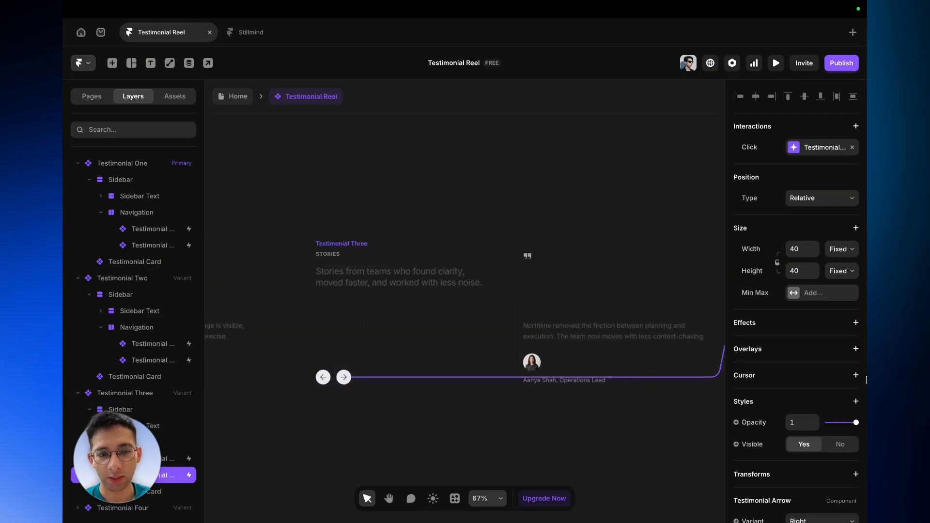
left_click(409, 447)
scroll(415, 422, "down", 5)
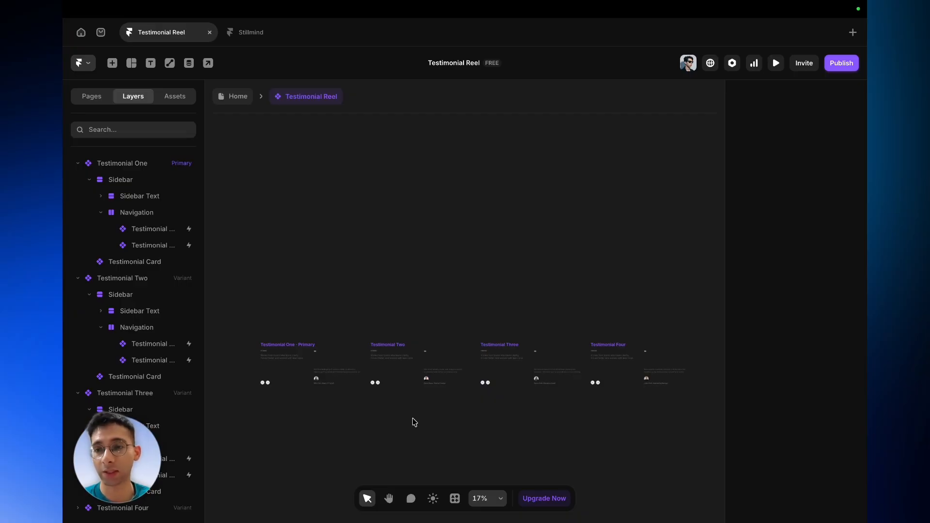
- Go to the Home page and examine the Testimonial Reel instance's component properties
left_click(244, 102)
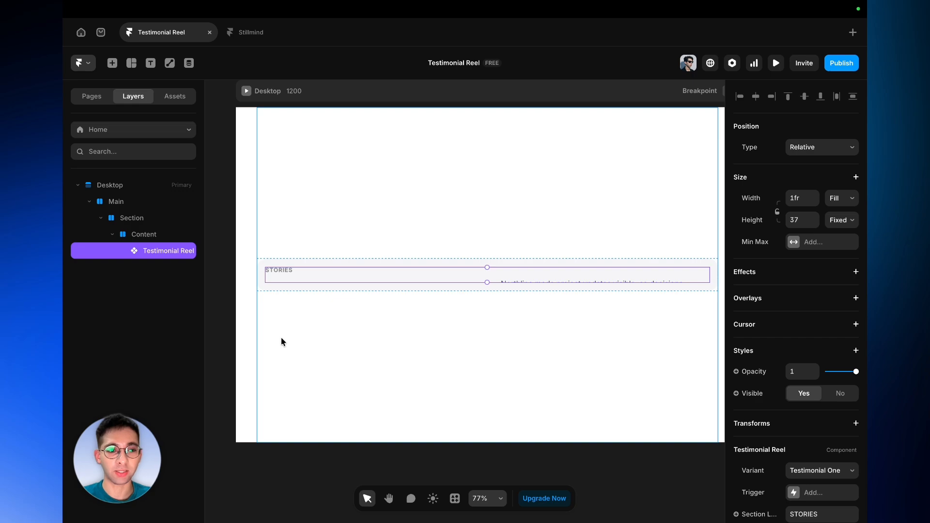
scroll(864, 409, "down", 2)
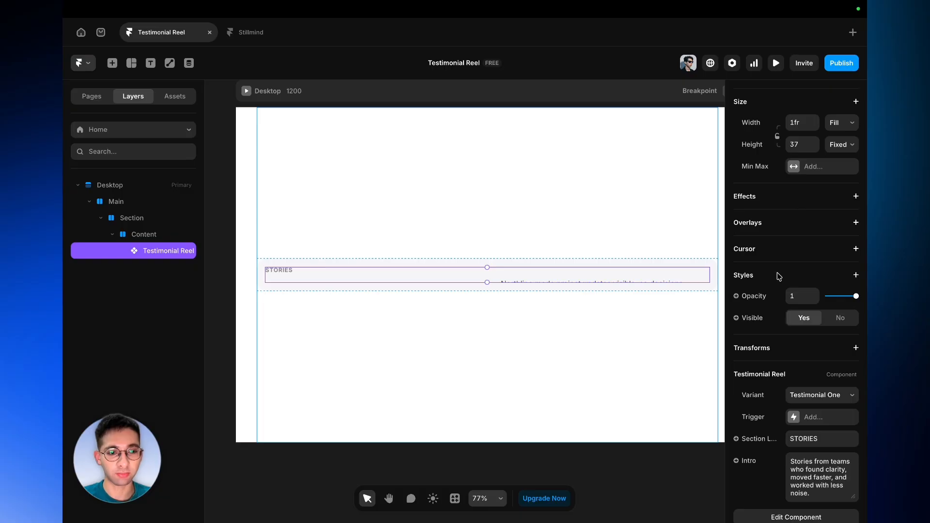
scroll(779, 276, "down", 3)
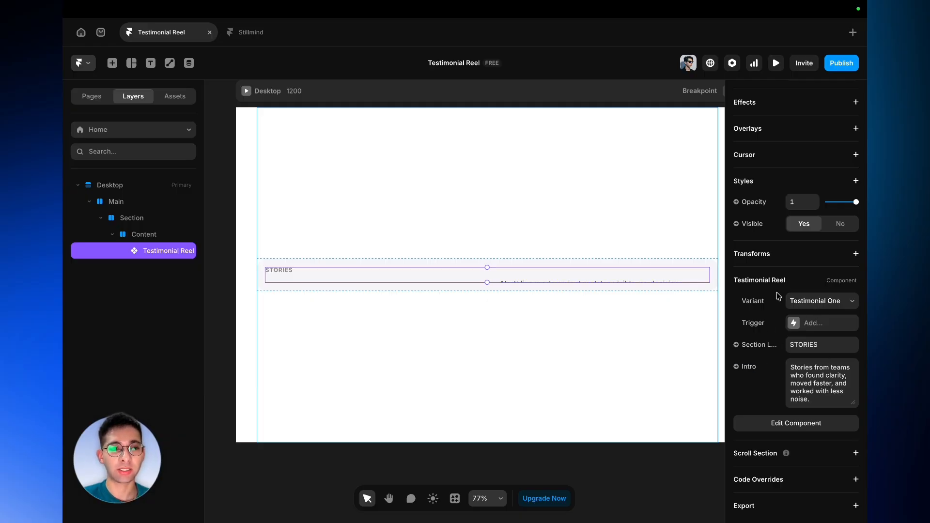
- Reopen the Testimonial Reel component and inspect the Testimonial Card properties in Testimonial One
left_click(766, 421)
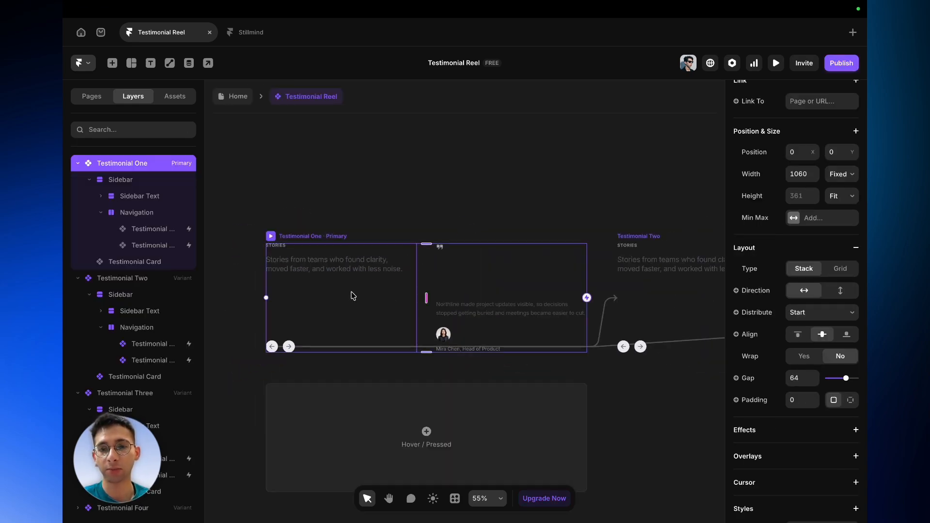
left_click(513, 290)
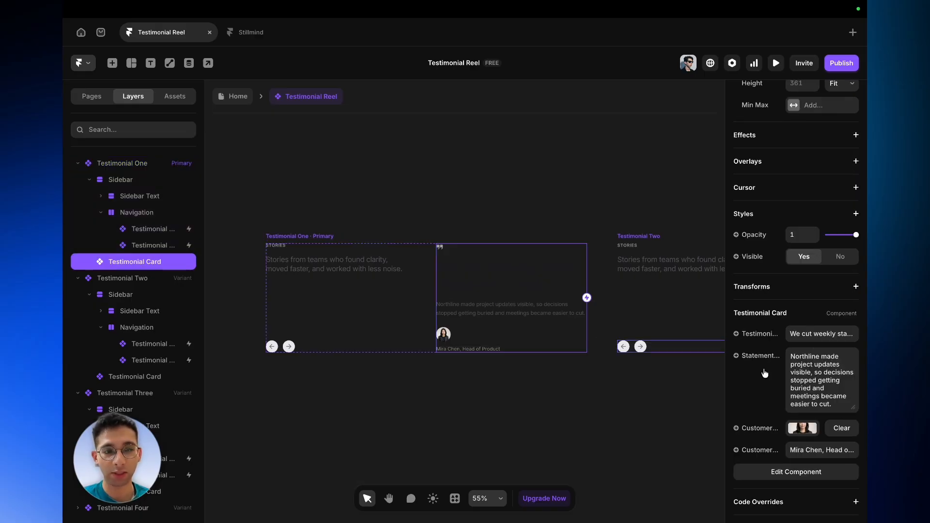
scroll(782, 384, "down", 1)
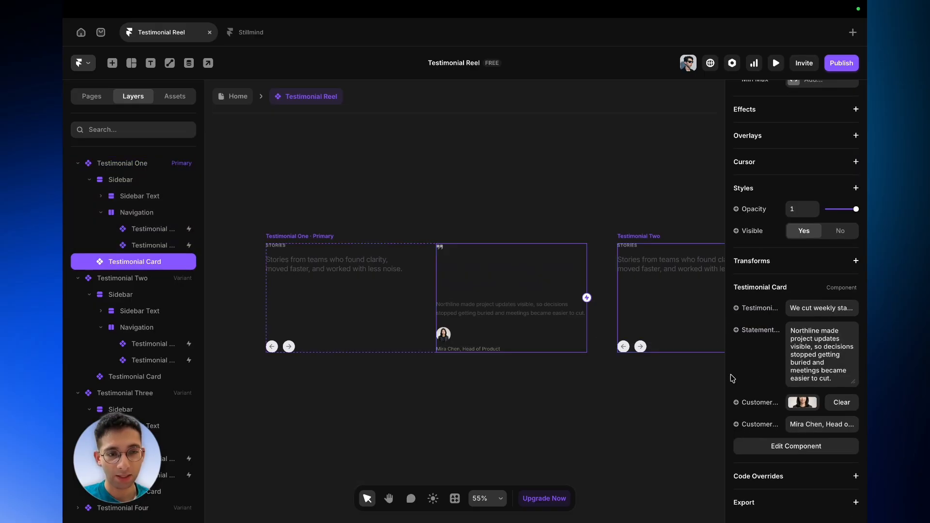
- Create a variable from the Testimonial Card's headline property and name it Testimonial Headline One
left_click(768, 318)
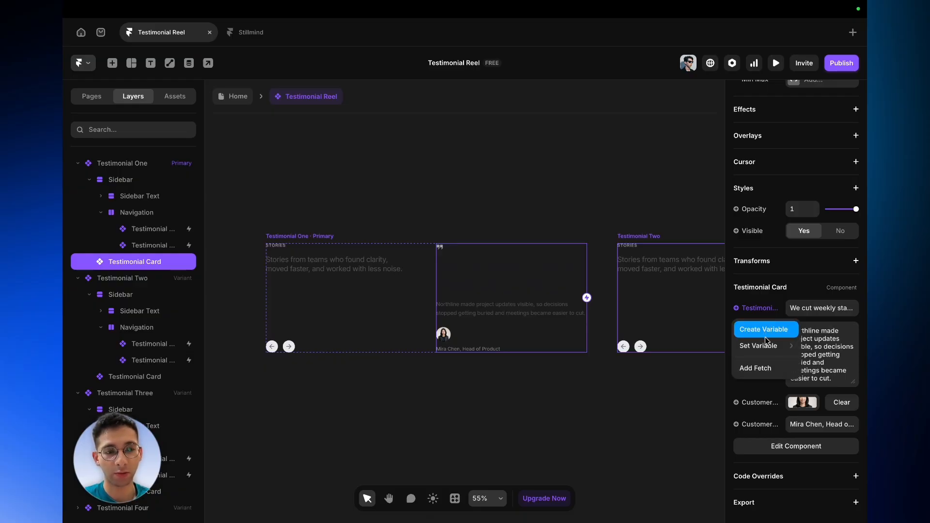
left_click(766, 329)
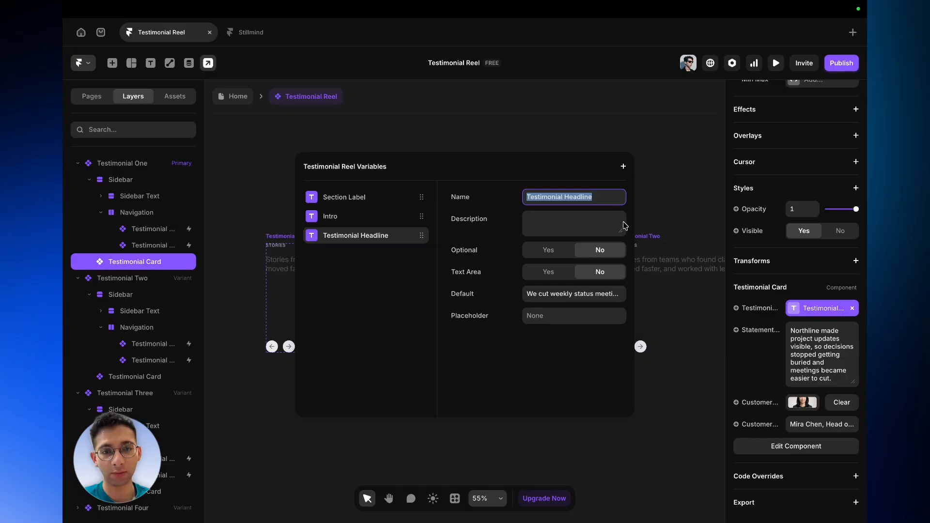
left_click(609, 200)
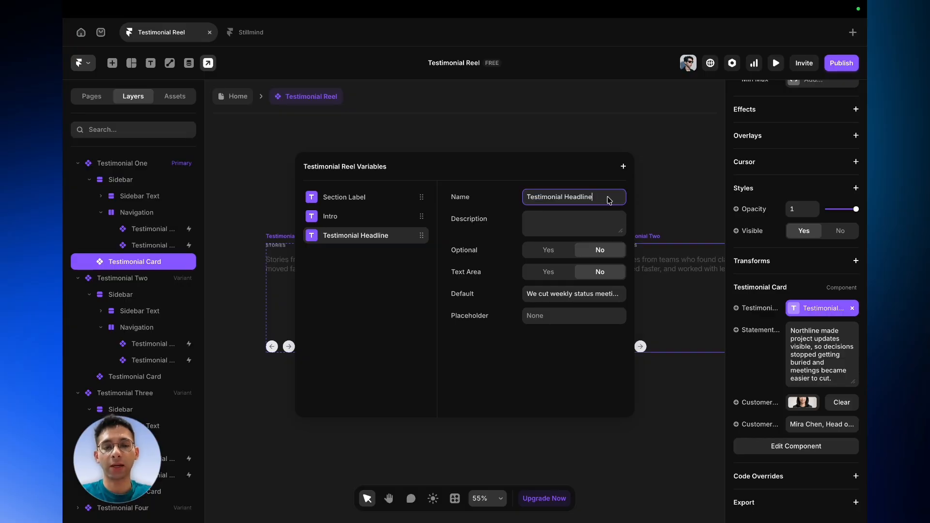
type("One")
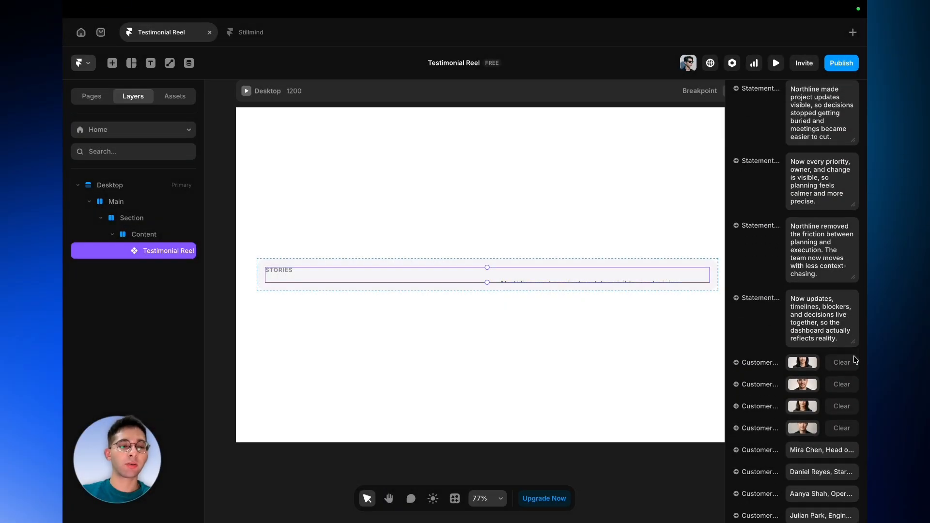
- On the Home page, set the Testimonial Reel instance's height to Fit
scroll(854, 356, "down", 3)
scroll(854, 357, "up", 5)
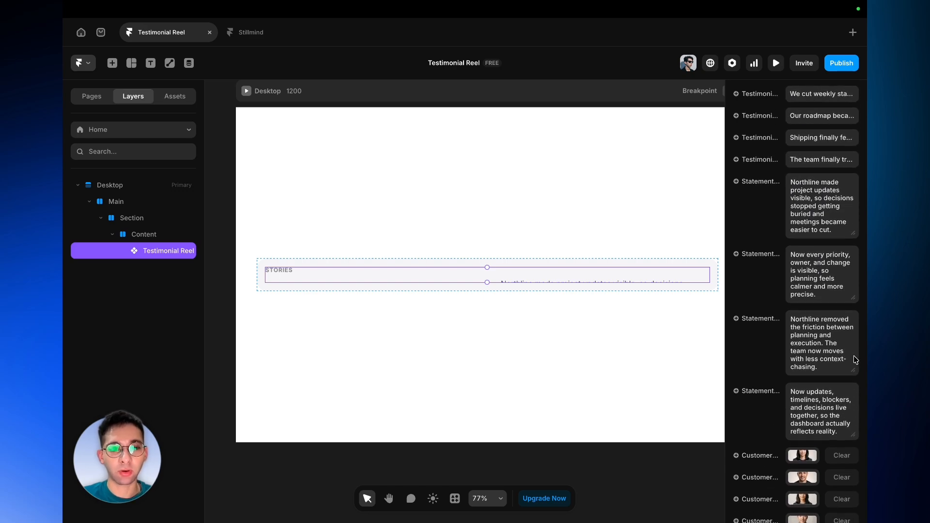
scroll(856, 360, "up", 2)
scroll(856, 360, "up", 5)
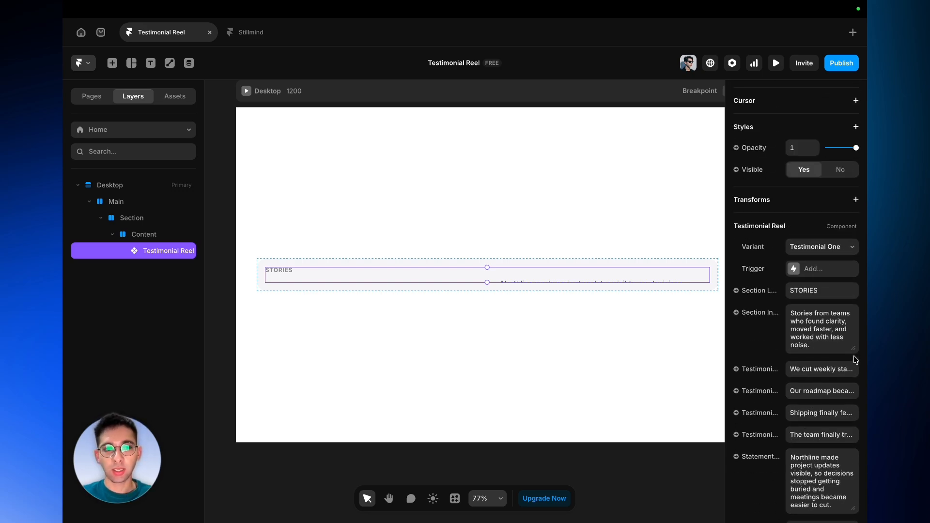
scroll(856, 360, "down", 7)
scroll(856, 360, "up", 8)
scroll(856, 360, "up", 7)
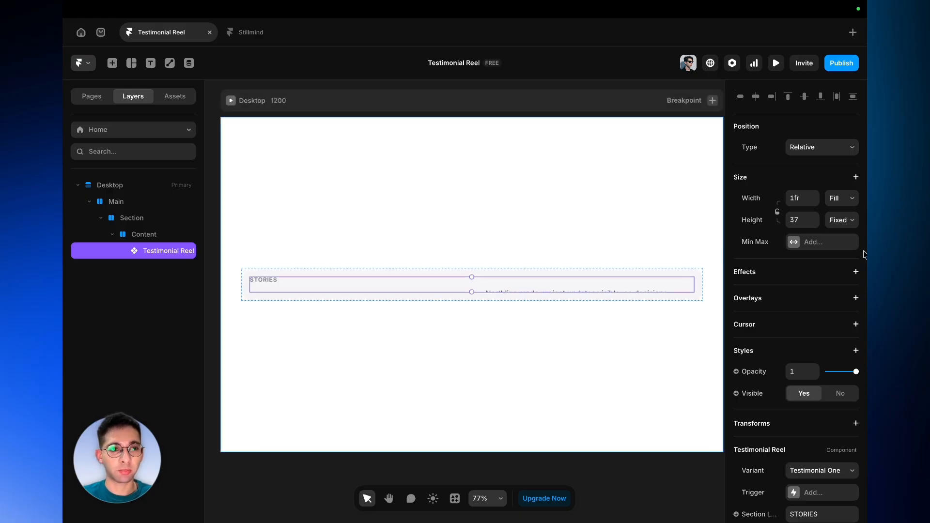
left_click(843, 221)
left_click(839, 258)
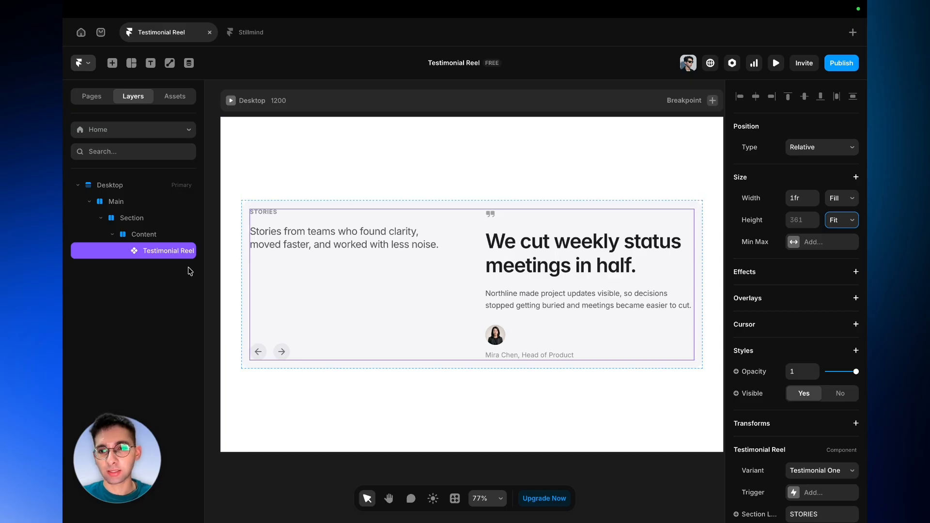
- Inspect the layout and style settings of the Content frame that holds the Testimonial Reel
left_click(178, 236)
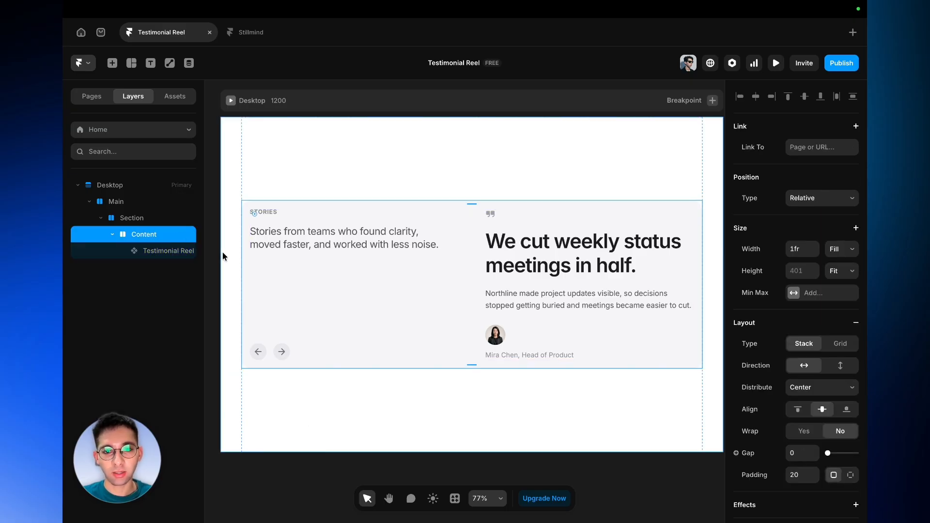
scroll(223, 253, "left", 1)
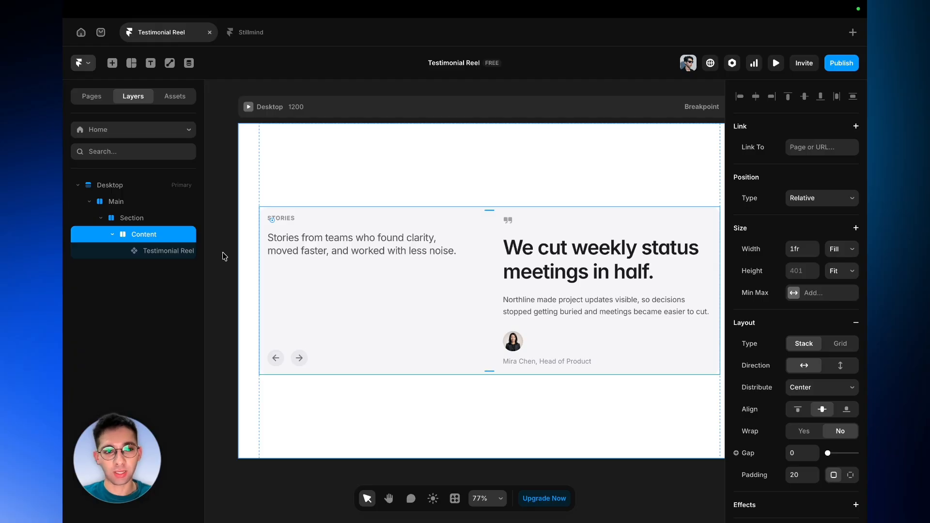
left_click(223, 253)
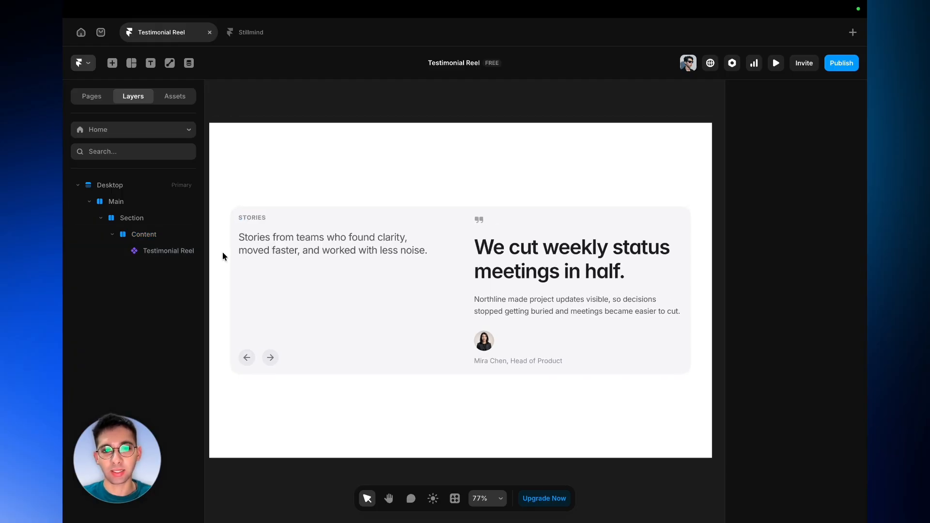
scroll(222, 251, "down", 1)
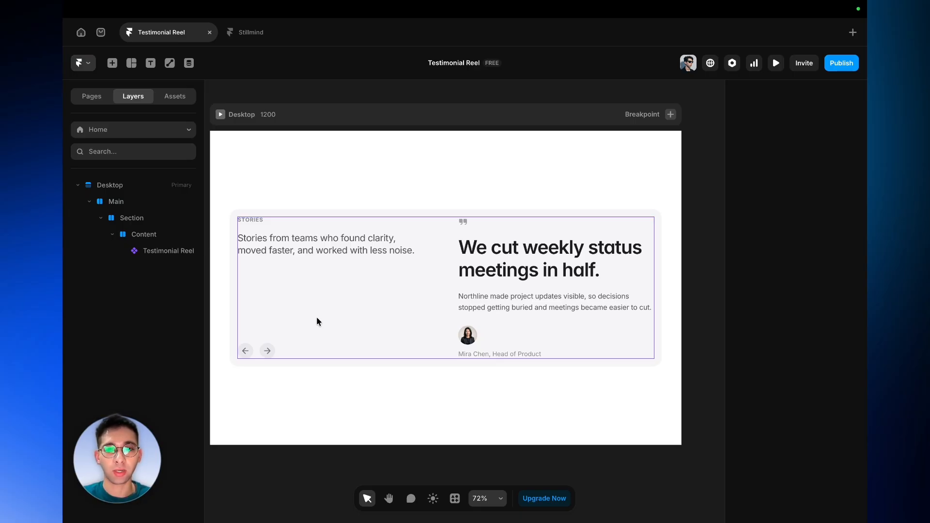
left_click(317, 318)
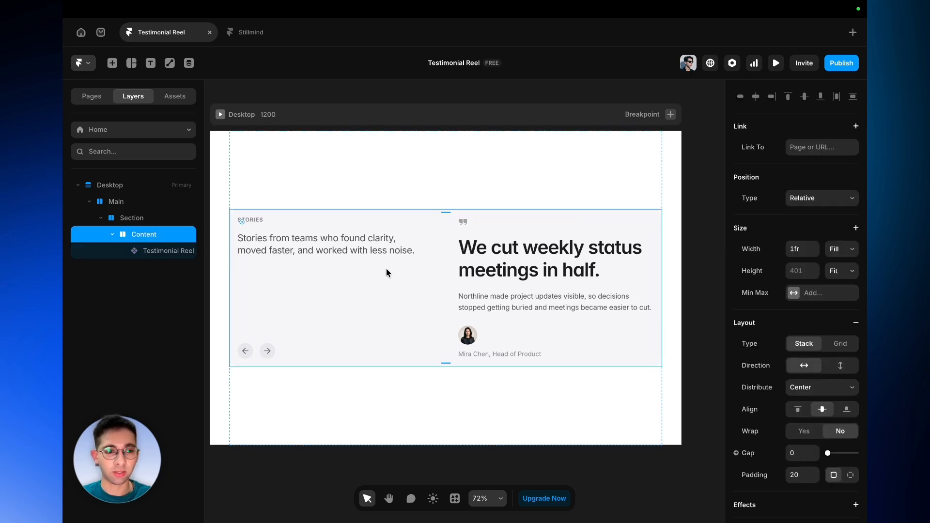
scroll(805, 461, "down", 5)
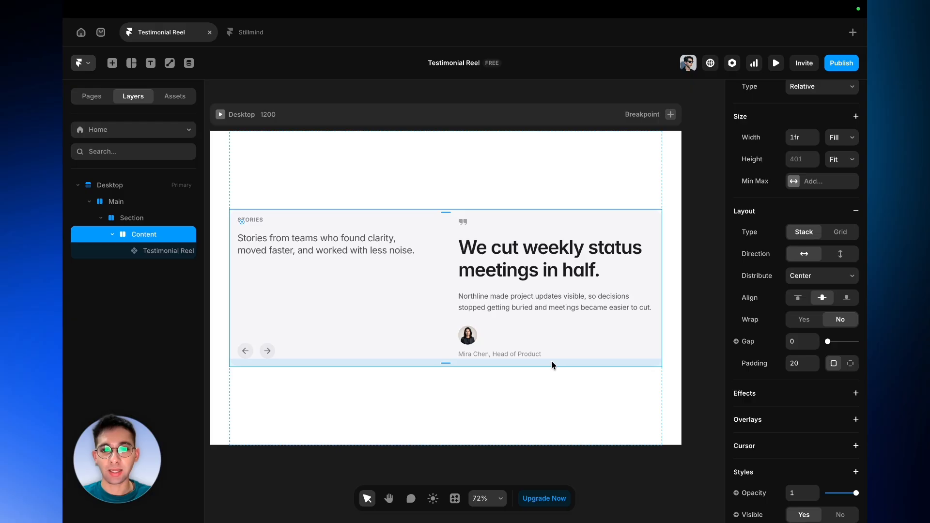
scroll(809, 378, "down", 8)
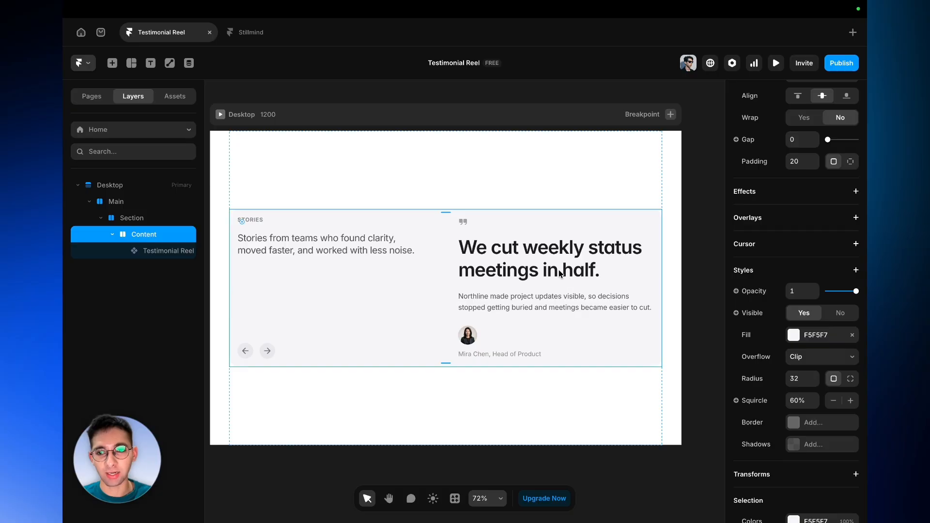
scroll(770, 224, "up", 3)
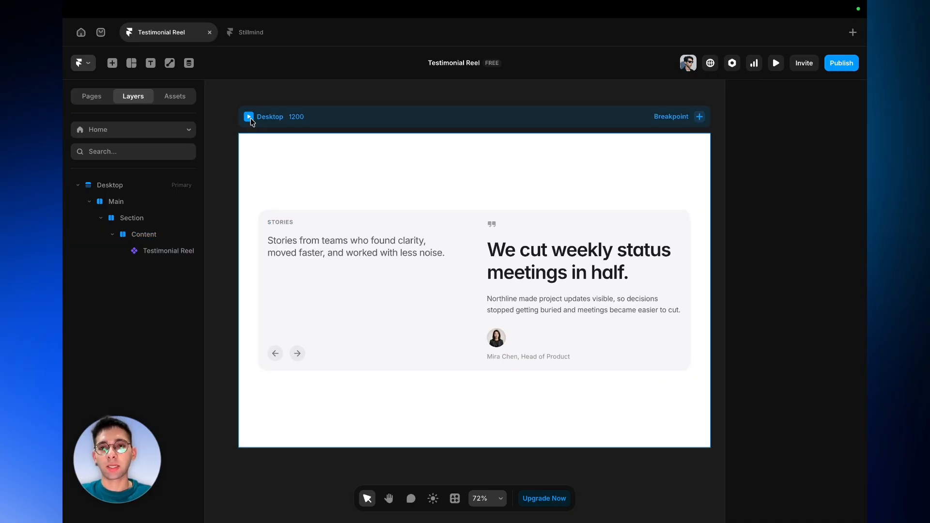
- Preview the page and cycle through the testimonials using the next and previous arrows
left_click(250, 118)
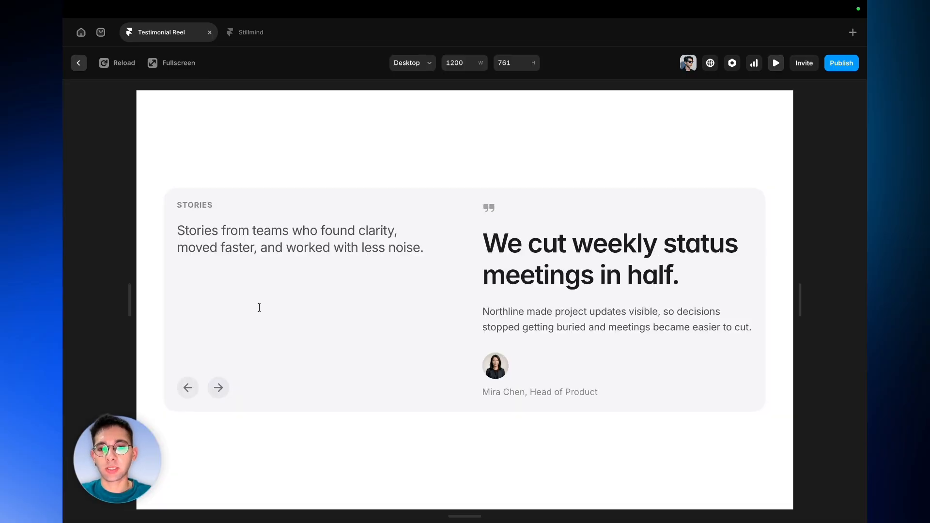
left_click(221, 394)
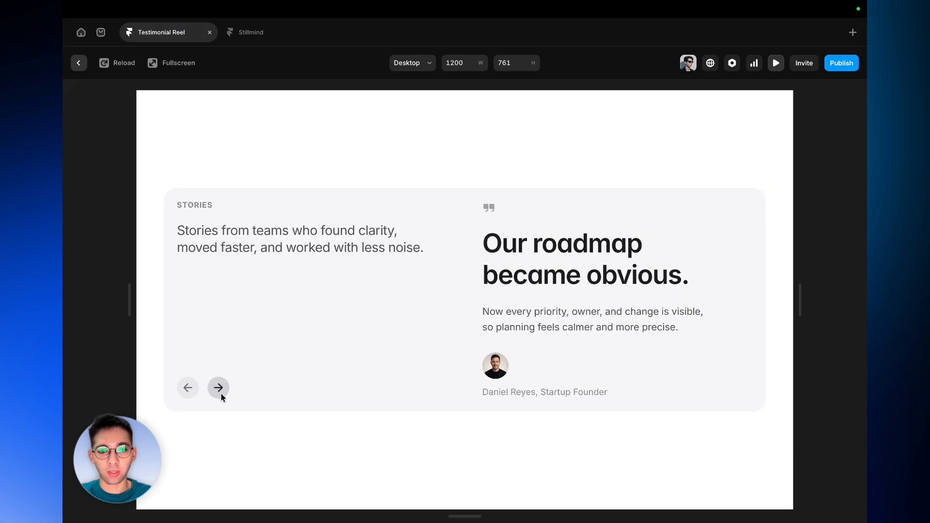
left_click(221, 394)
left_click(221, 393)
left_click(221, 394)
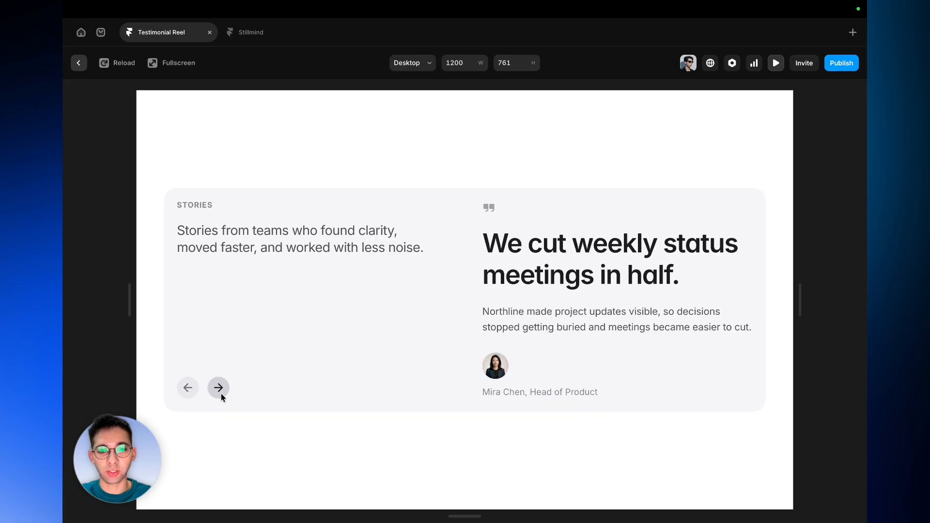
left_click(221, 393)
left_click(221, 394)
left_click(221, 394)
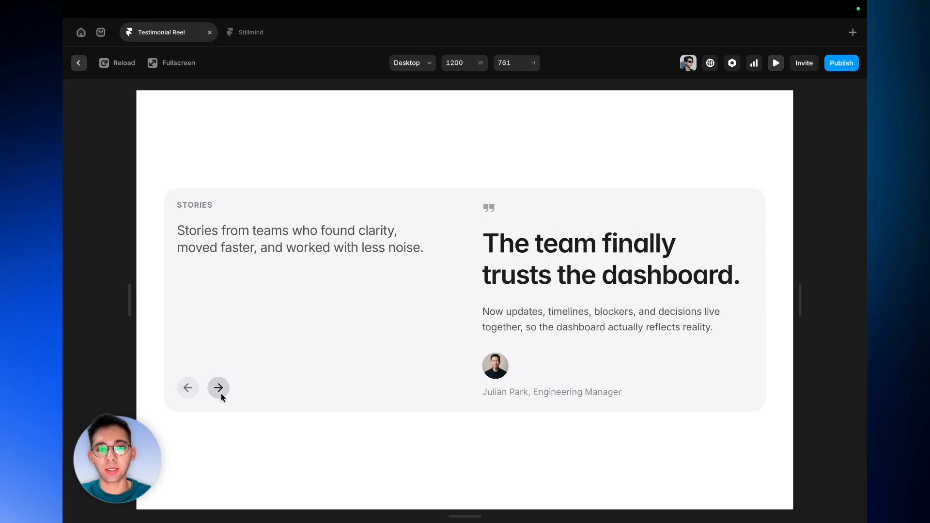
left_click(221, 394)
left_click(221, 393)
left_click(194, 393)
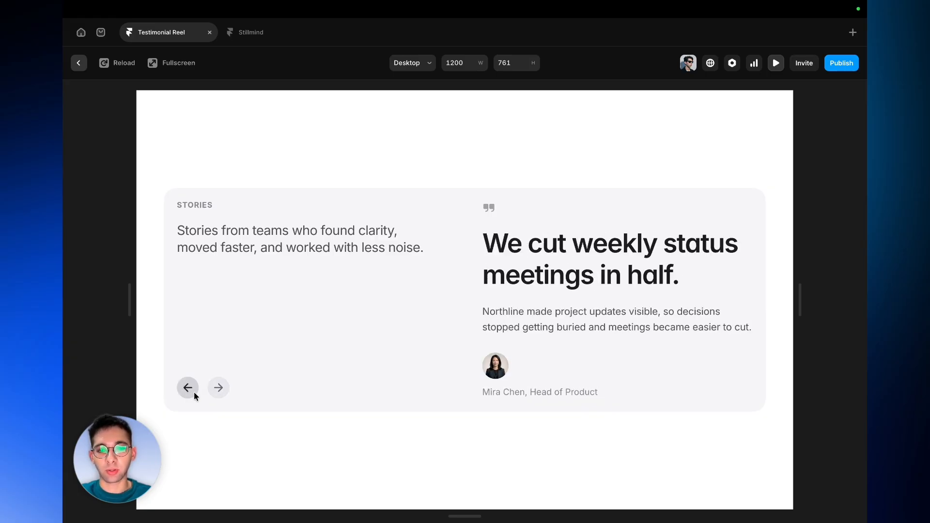
left_click(194, 393)
left_click(194, 393)
left_click(194, 393)
left_click(194, 392)
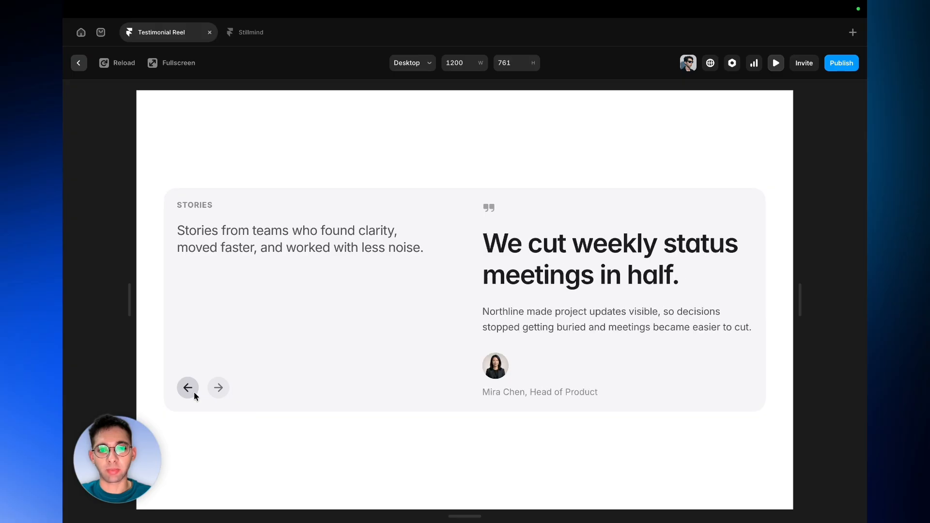
key("Escape")
scroll(836, 289, "down", 5)
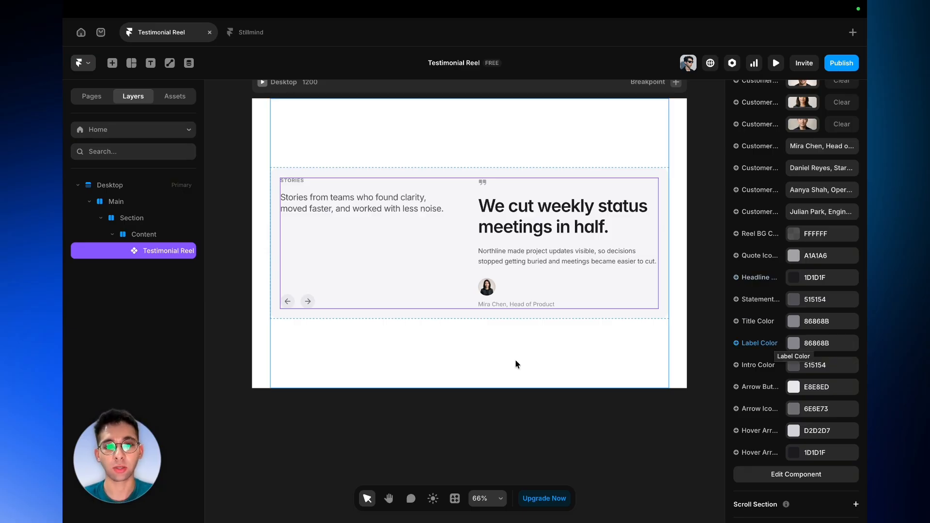
left_click(419, 394)
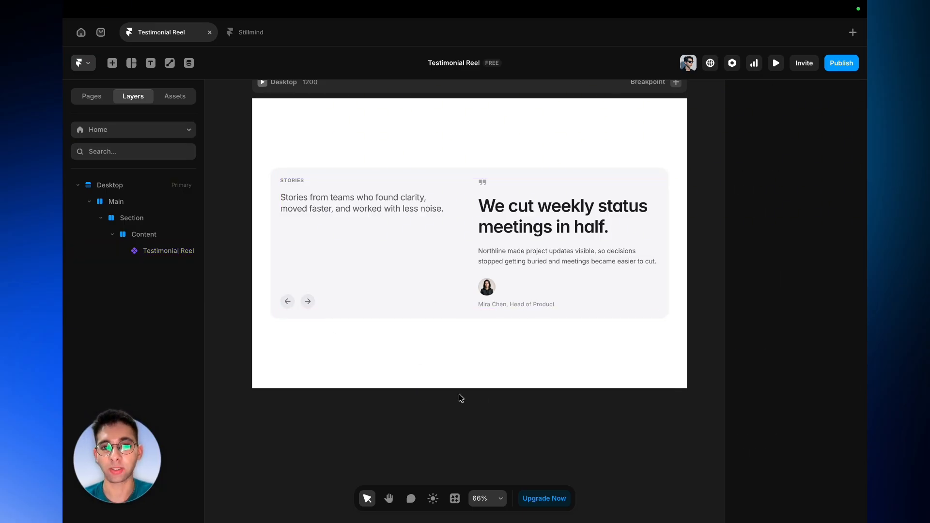